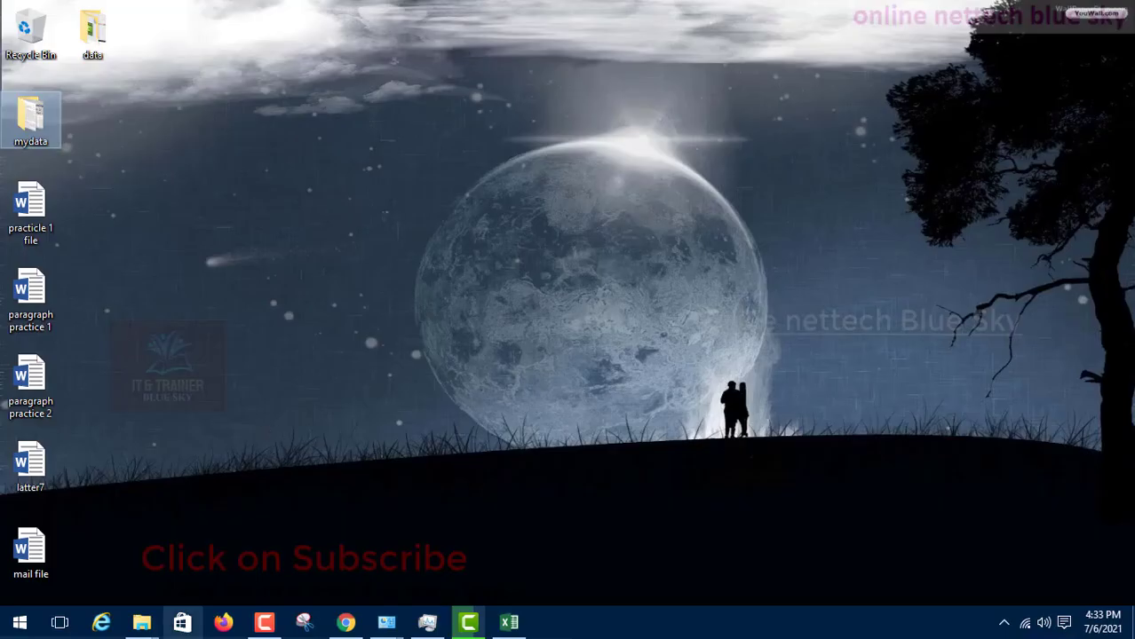
Rearrange the desktop icons so the practicle 1 file icon sits beside the mydata folder.
click(160, 240)
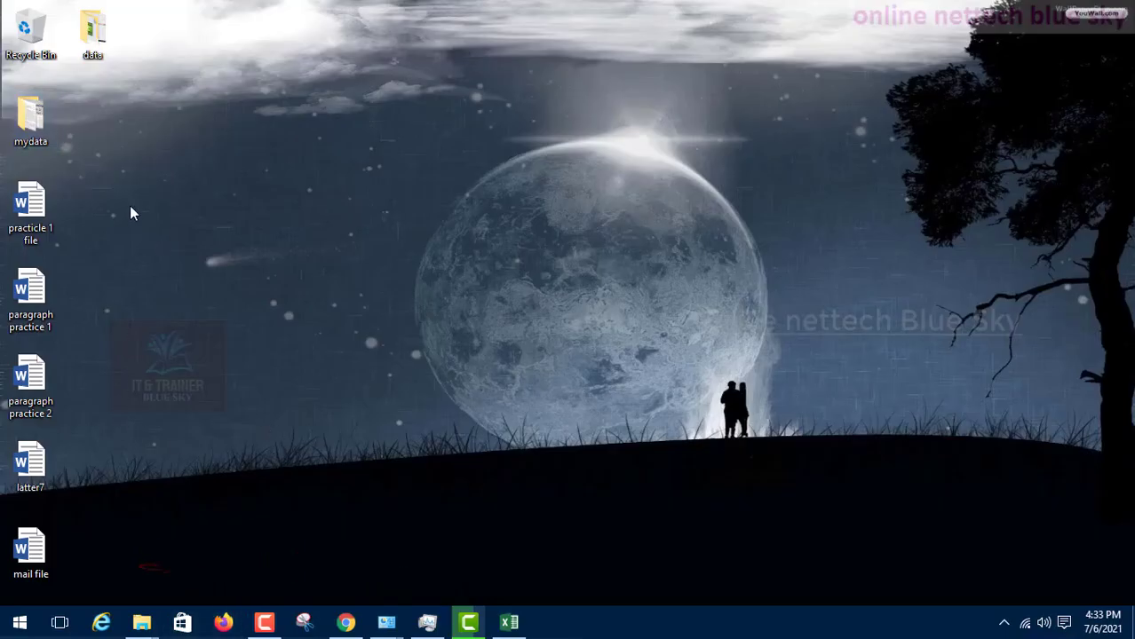
drag(130, 206, 3, 578)
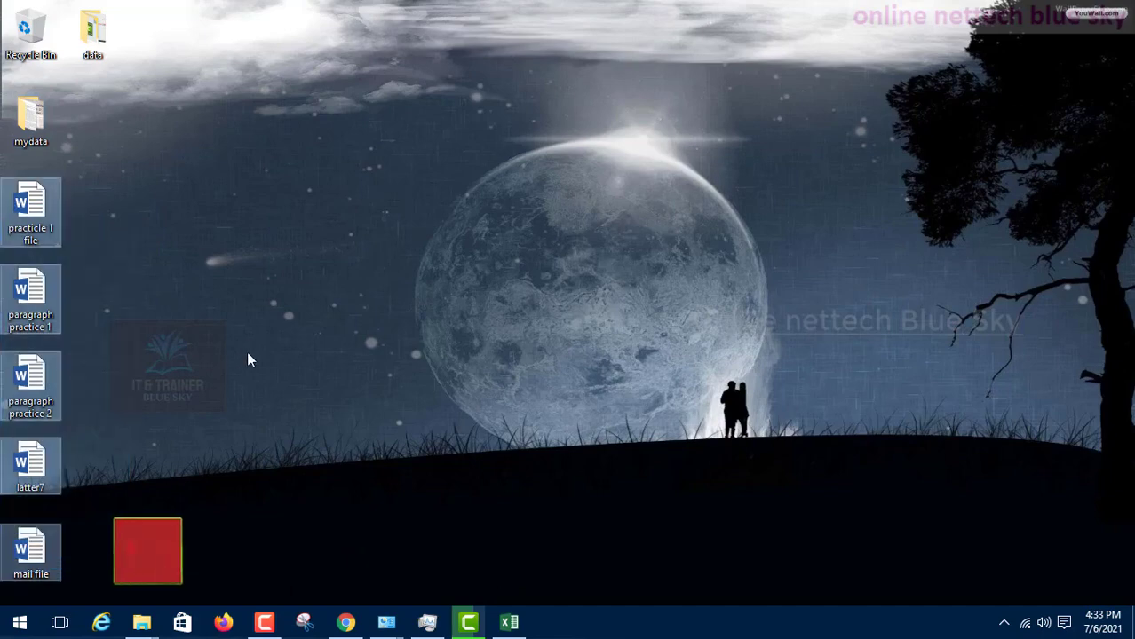
click(223, 324)
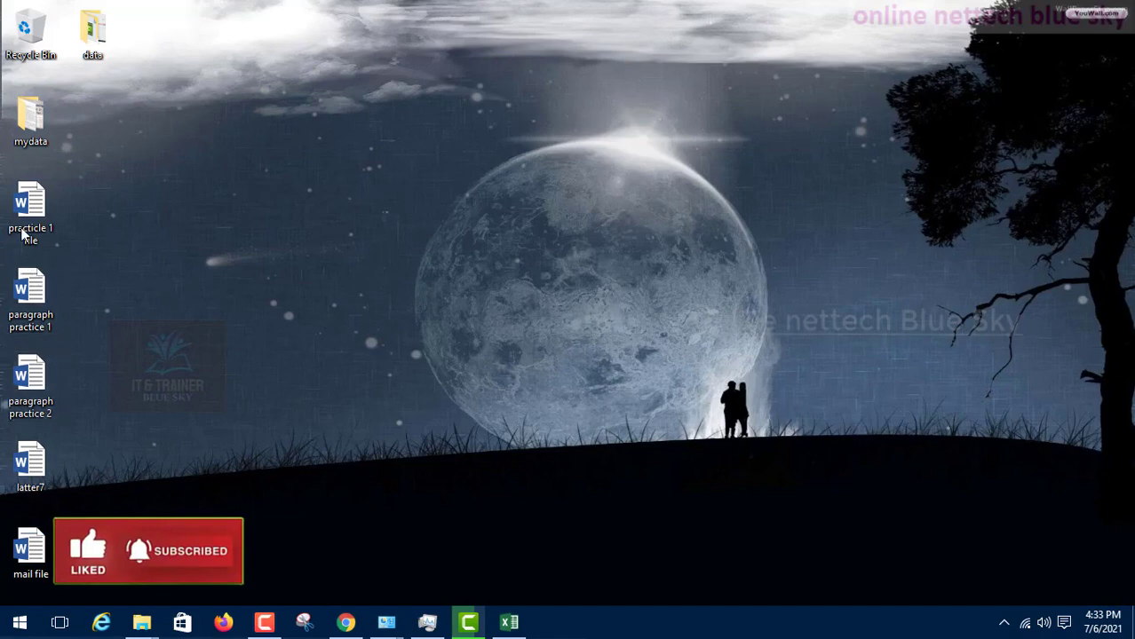
drag(37, 222, 100, 134)
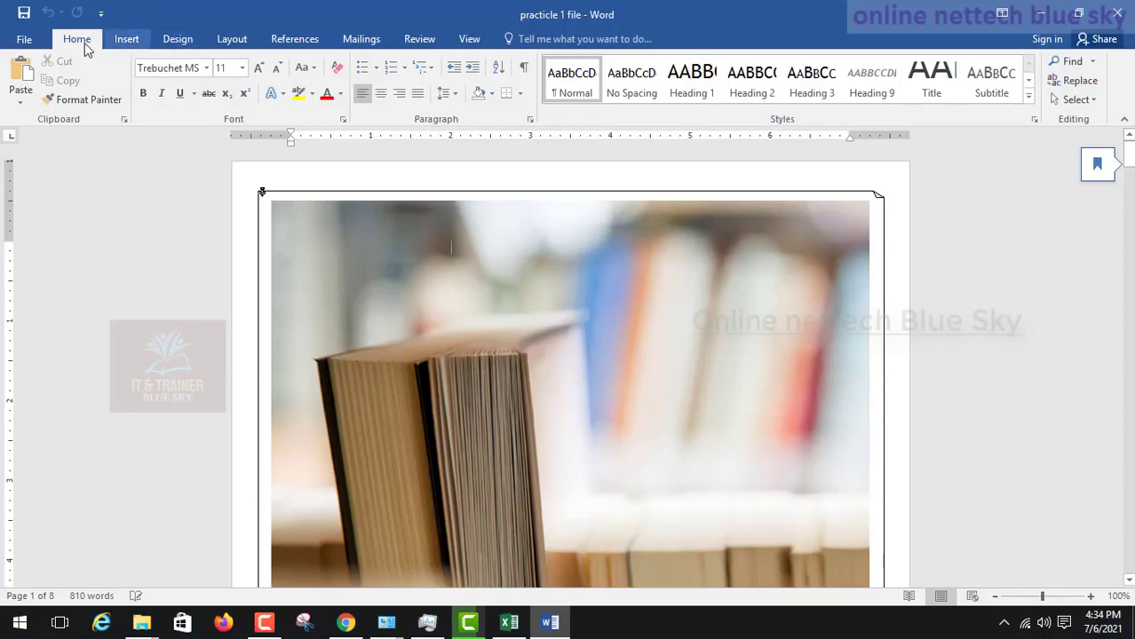
click(175, 42)
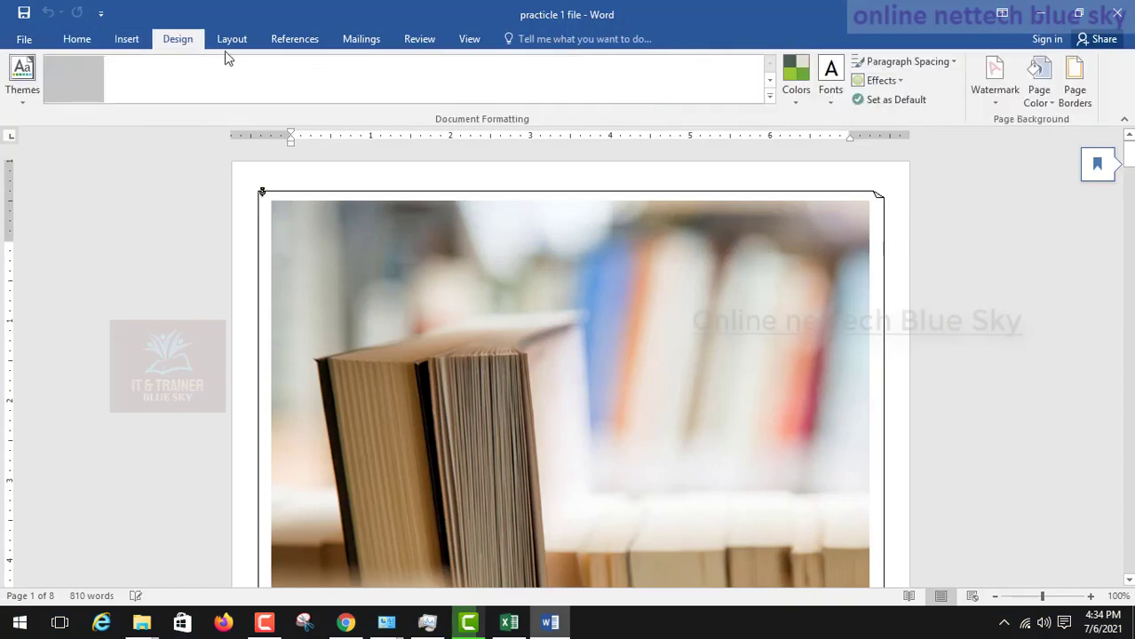
click(233, 41)
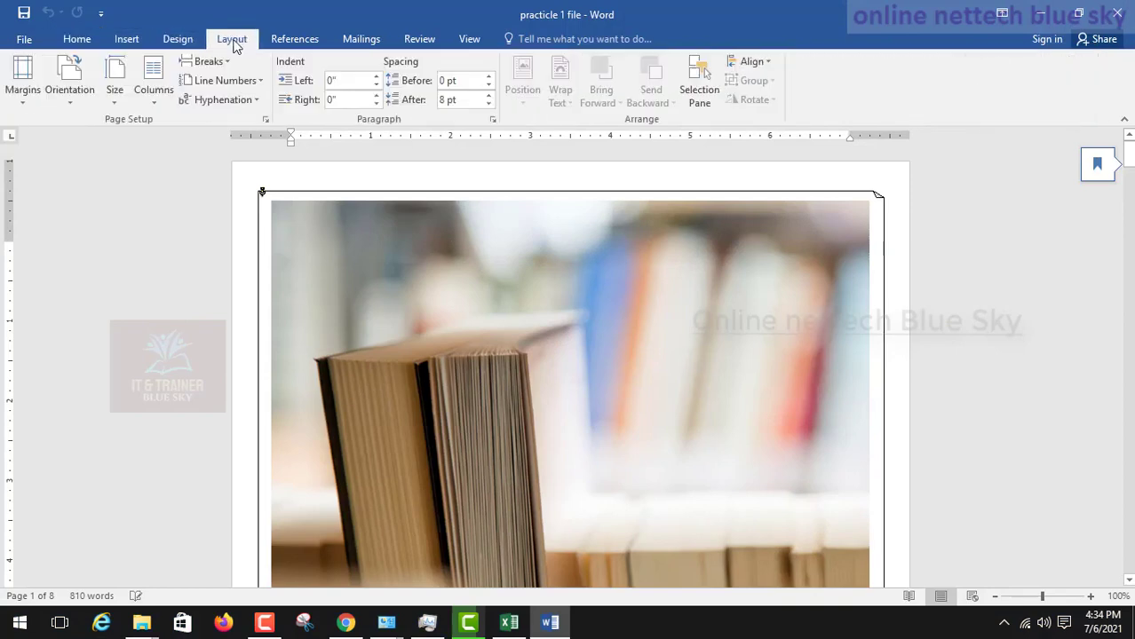
click(302, 40)
click(374, 45)
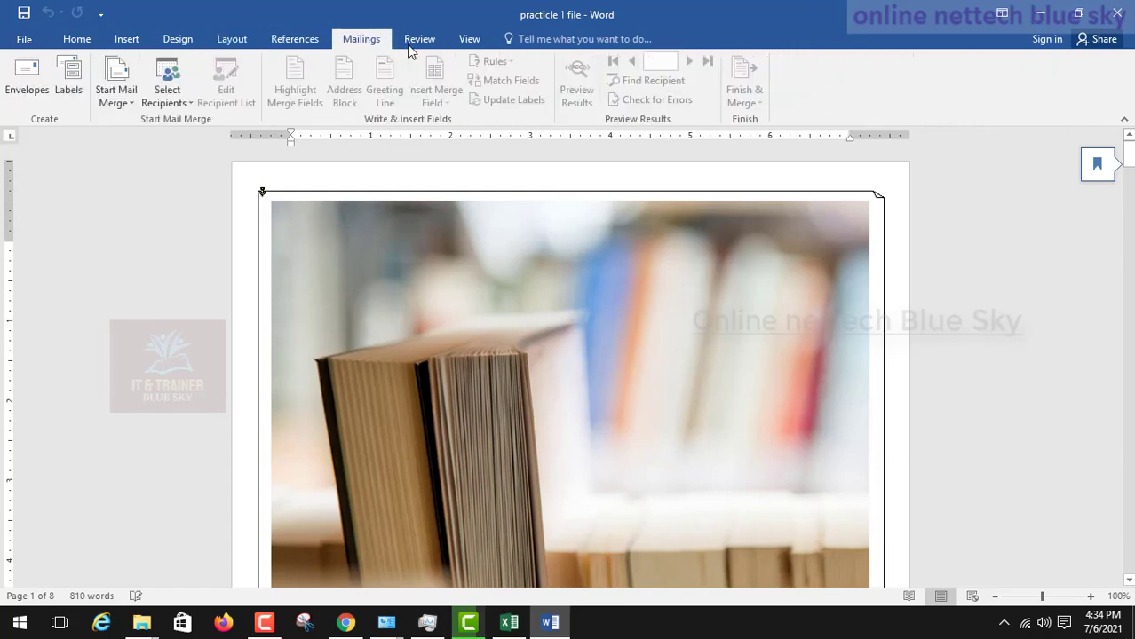
click(417, 44)
click(470, 38)
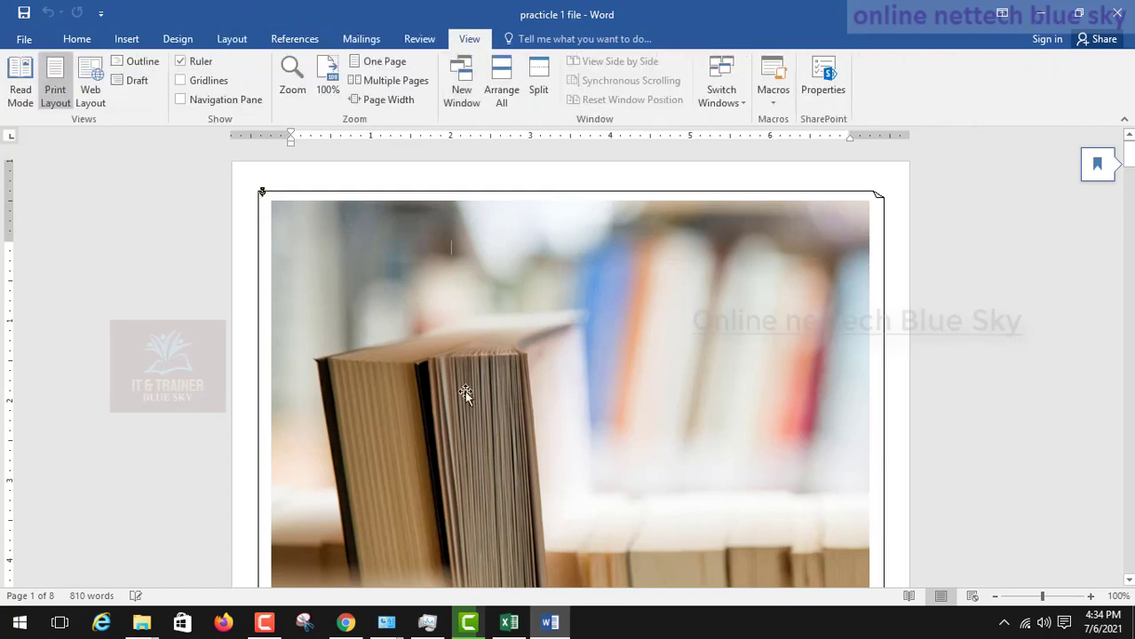
scroll(435, 340, down, 5)
scroll(426, 337, down, 5)
scroll(426, 338, down, 5)
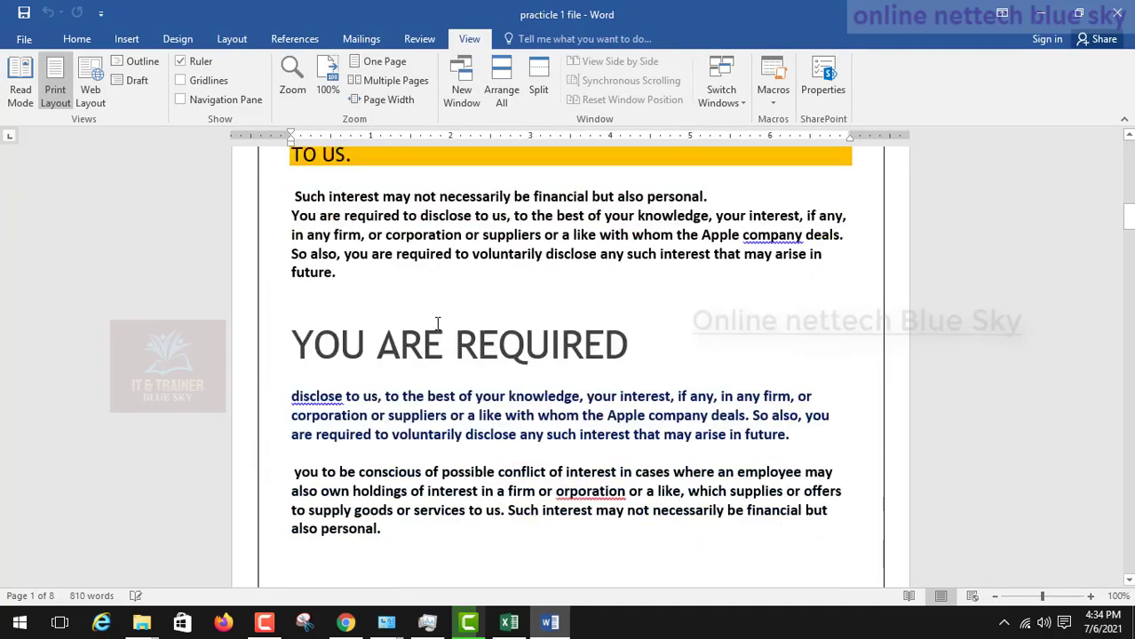
scroll(429, 339, down, 5)
scroll(430, 342, down, 3)
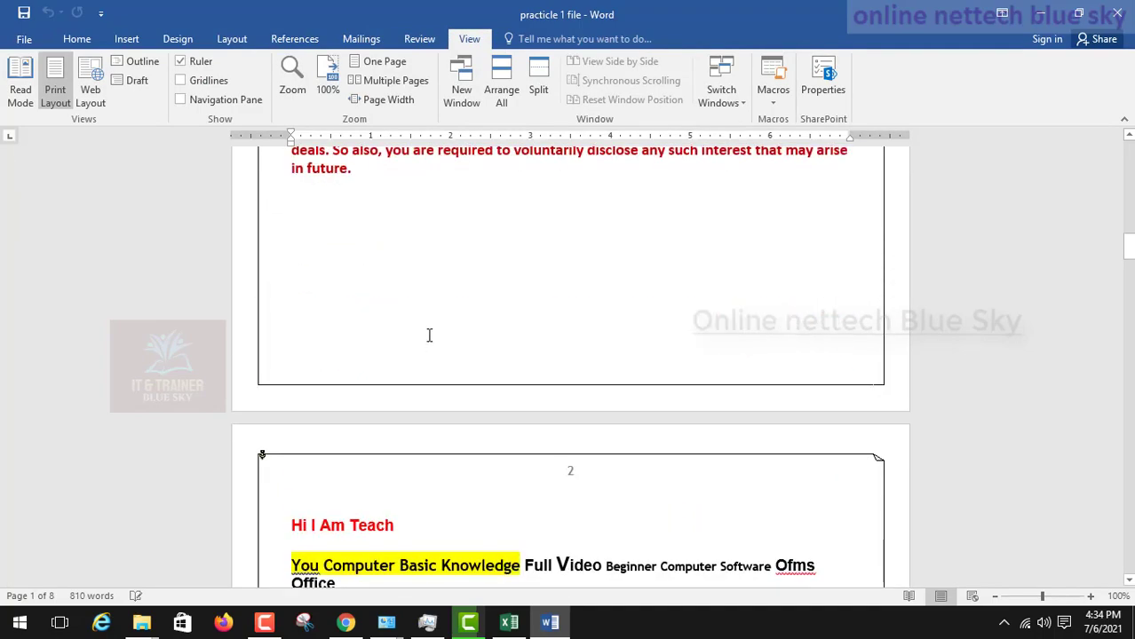
scroll(428, 337, down, 5)
scroll(426, 333, down, 2)
scroll(425, 331, down, 5)
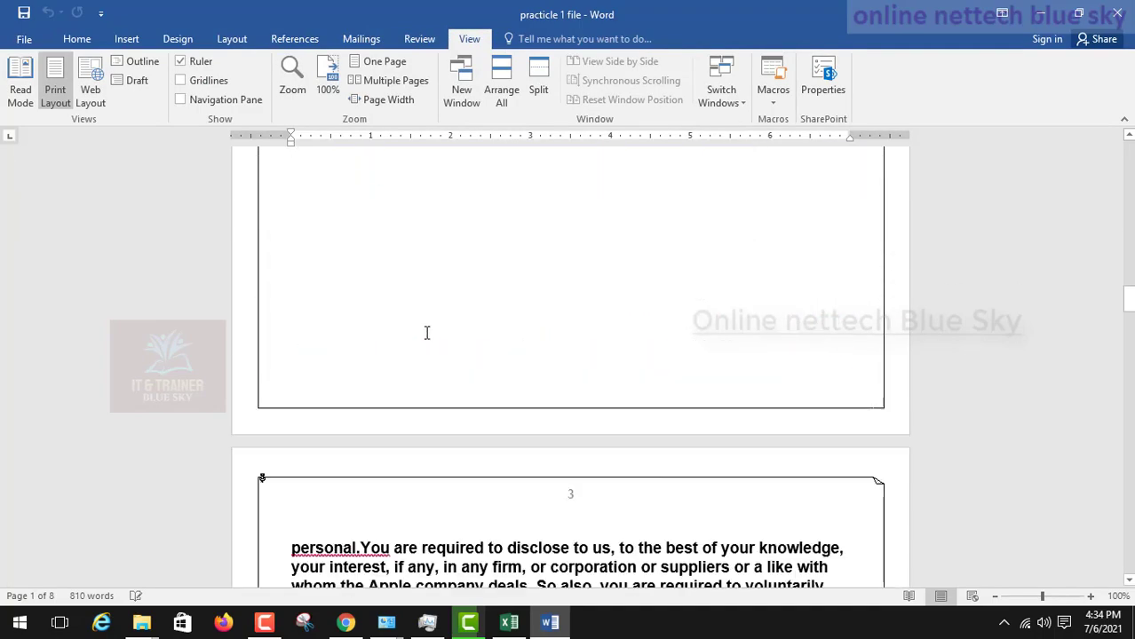
scroll(424, 327, down, 5)
scroll(423, 328, down, 3)
scroll(423, 329, down, 5)
scroll(421, 331, down, 3)
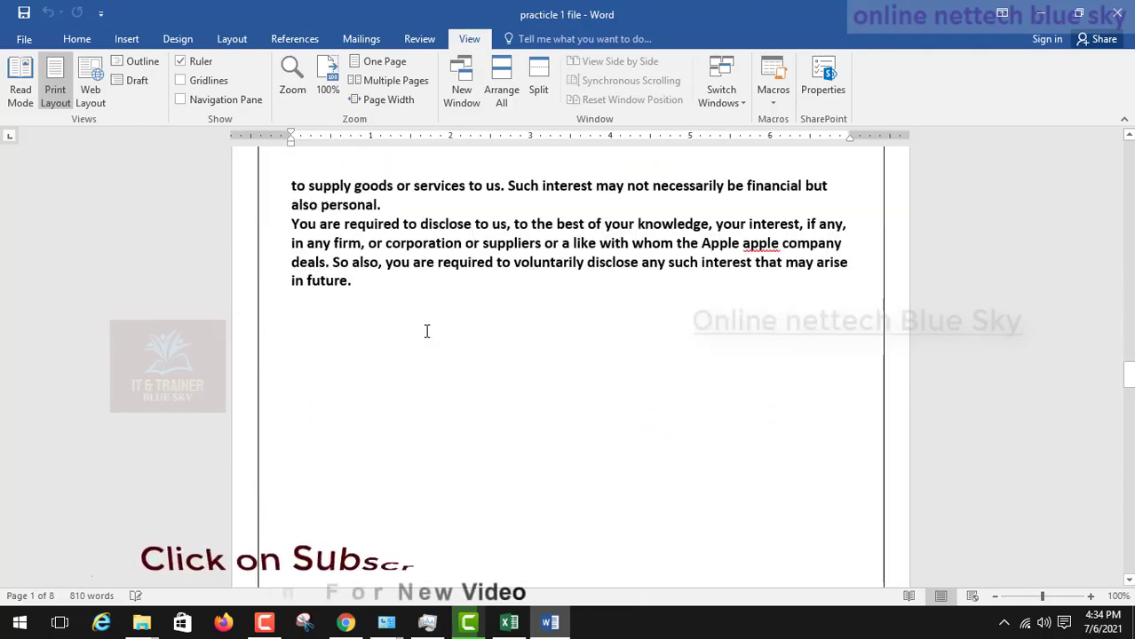
scroll(424, 330, down, 5)
scroll(425, 330, down, 5)
scroll(423, 333, down, 5)
scroll(423, 334, down, 5)
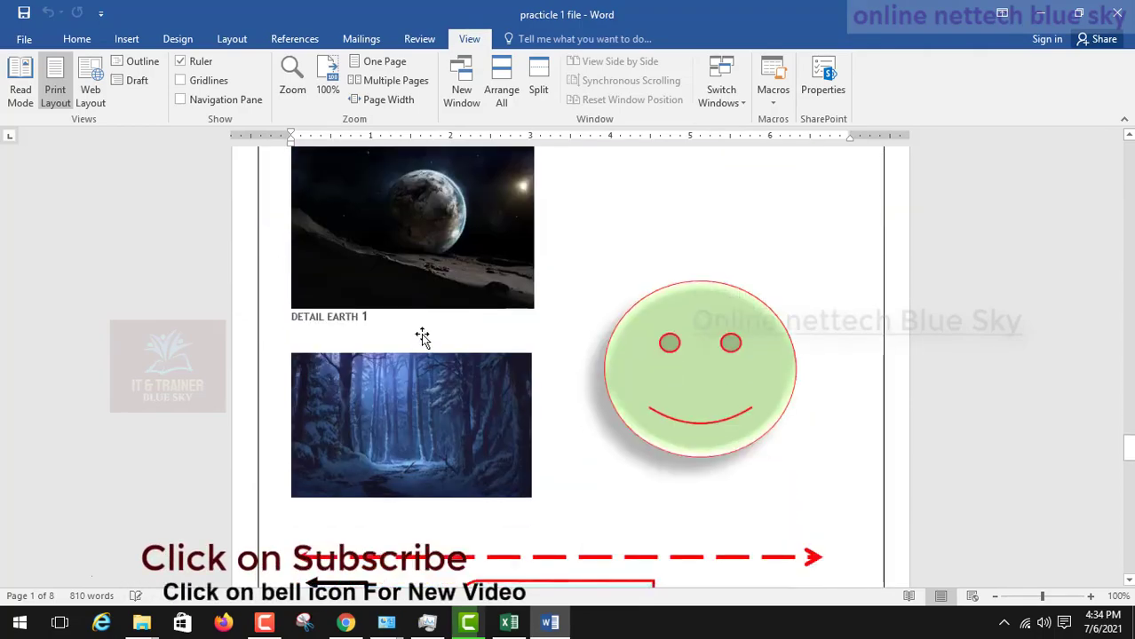
scroll(421, 340, down, 5)
scroll(421, 341, down, 5)
scroll(421, 341, down, 5)
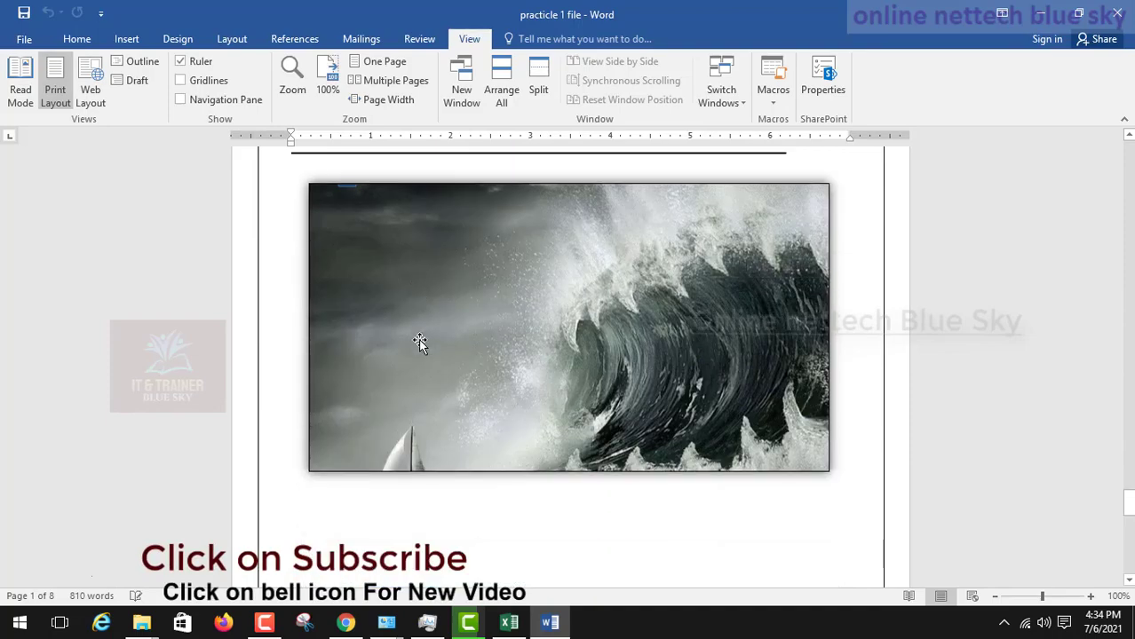
scroll(421, 341, down, 5)
scroll(421, 341, down, 5)
scroll(419, 337, down, 10)
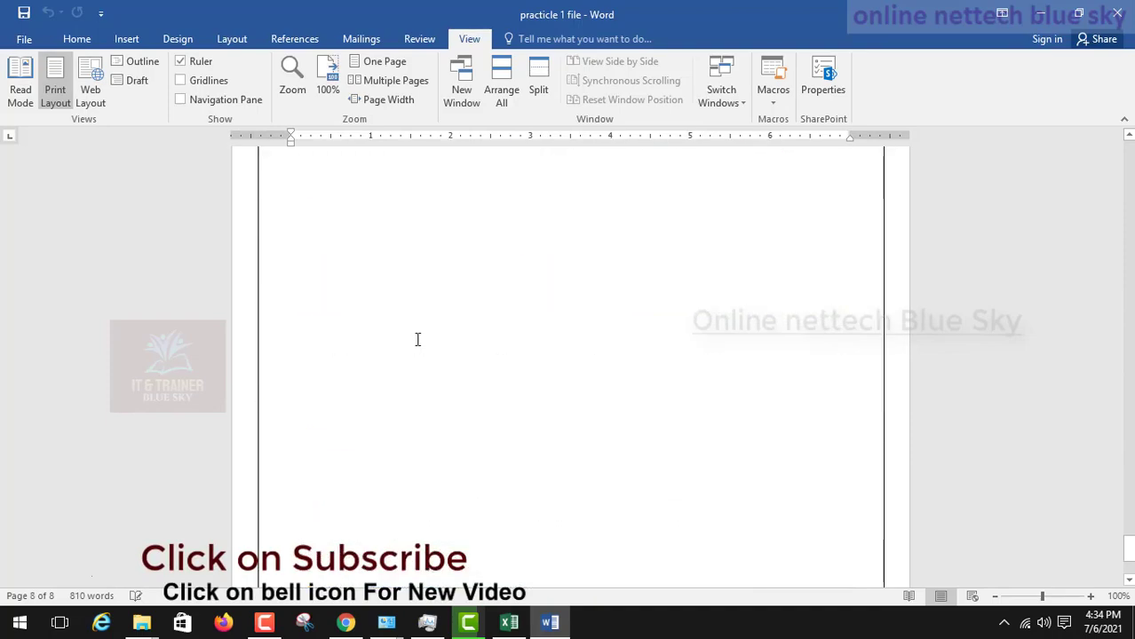
scroll(418, 336, up, 5)
scroll(414, 337, up, 3)
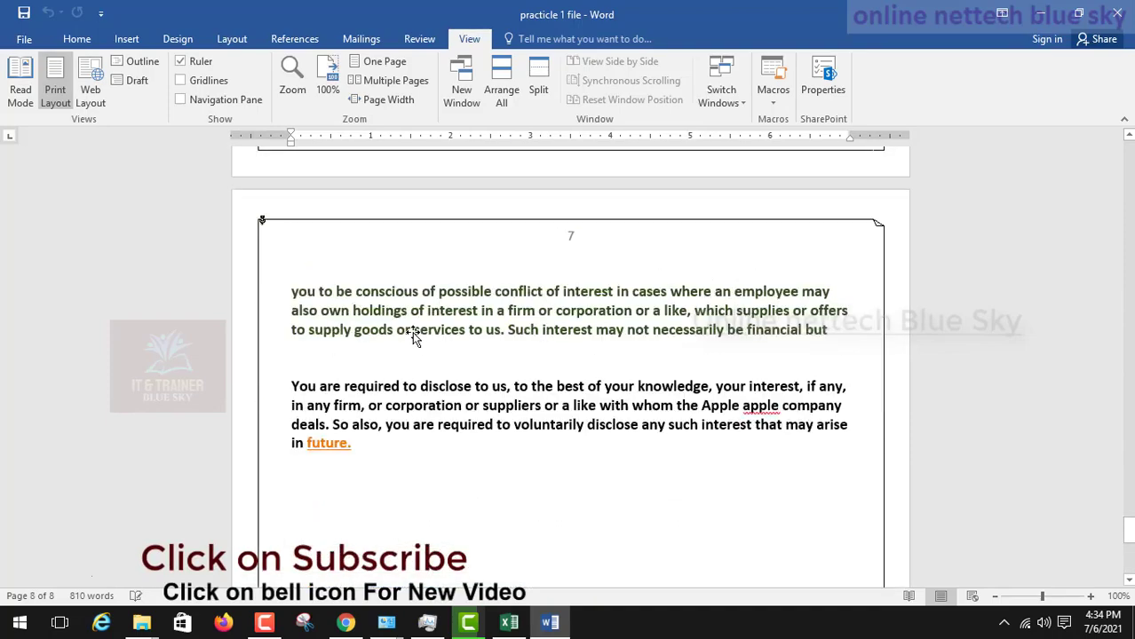
scroll(413, 340, up, 10)
scroll(411, 340, up, 10)
scroll(411, 336, up, 10)
scroll(409, 333, up, 10)
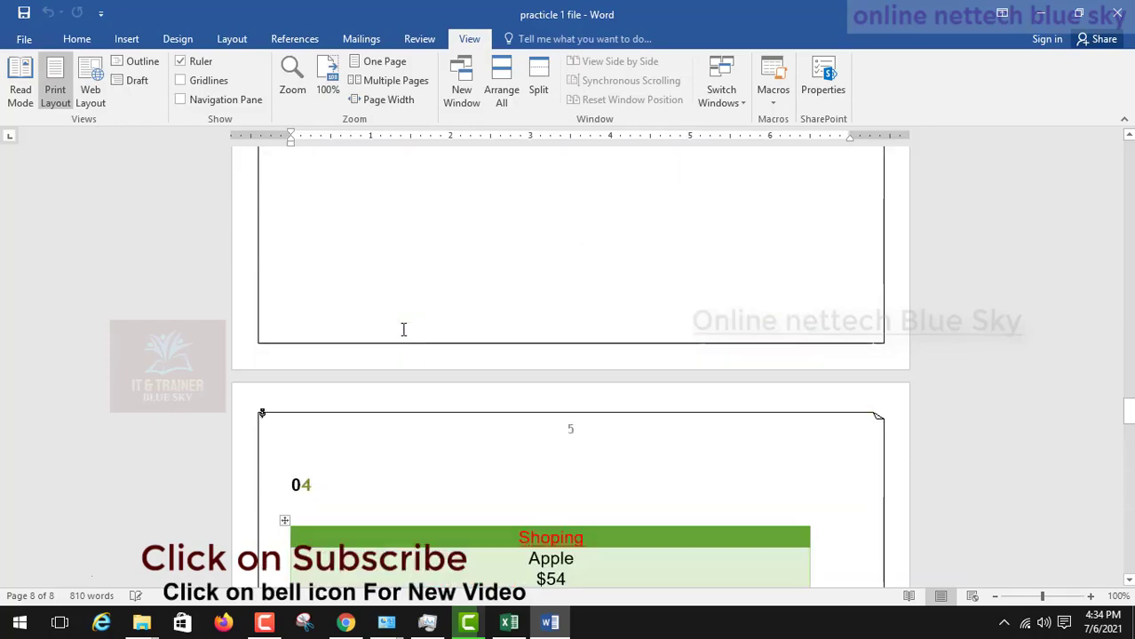
scroll(405, 329, up, 10)
scroll(403, 327, up, 10)
scroll(401, 325, up, 10)
scroll(401, 325, up, 10)
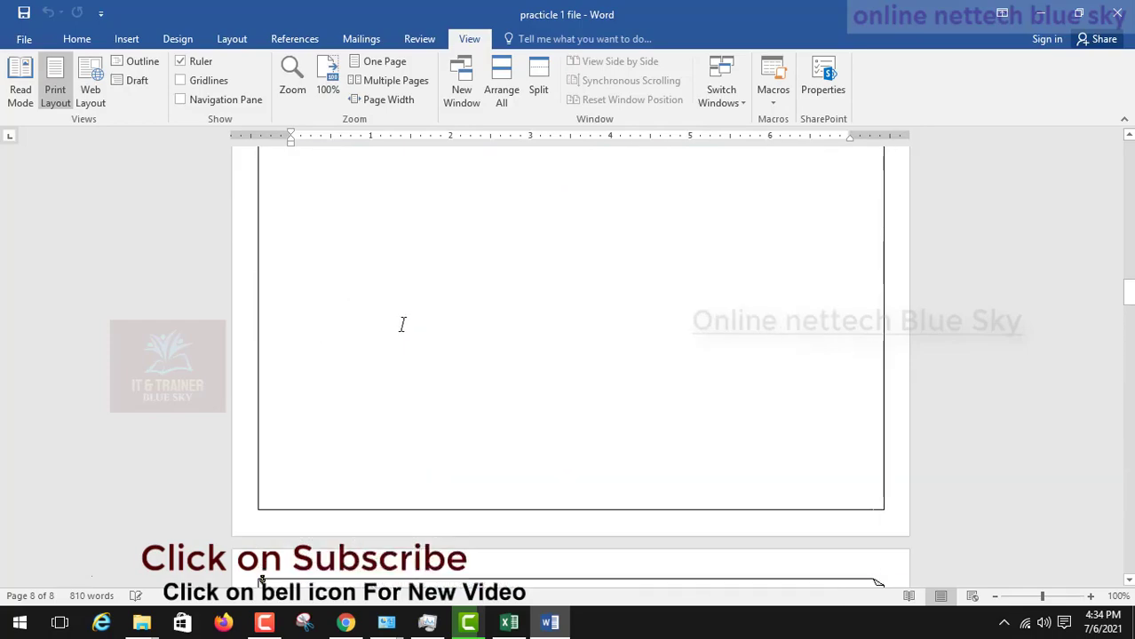
scroll(403, 329, up, 10)
scroll(403, 329, up, 4)
scroll(404, 327, up, 4)
scroll(403, 326, up, 4)
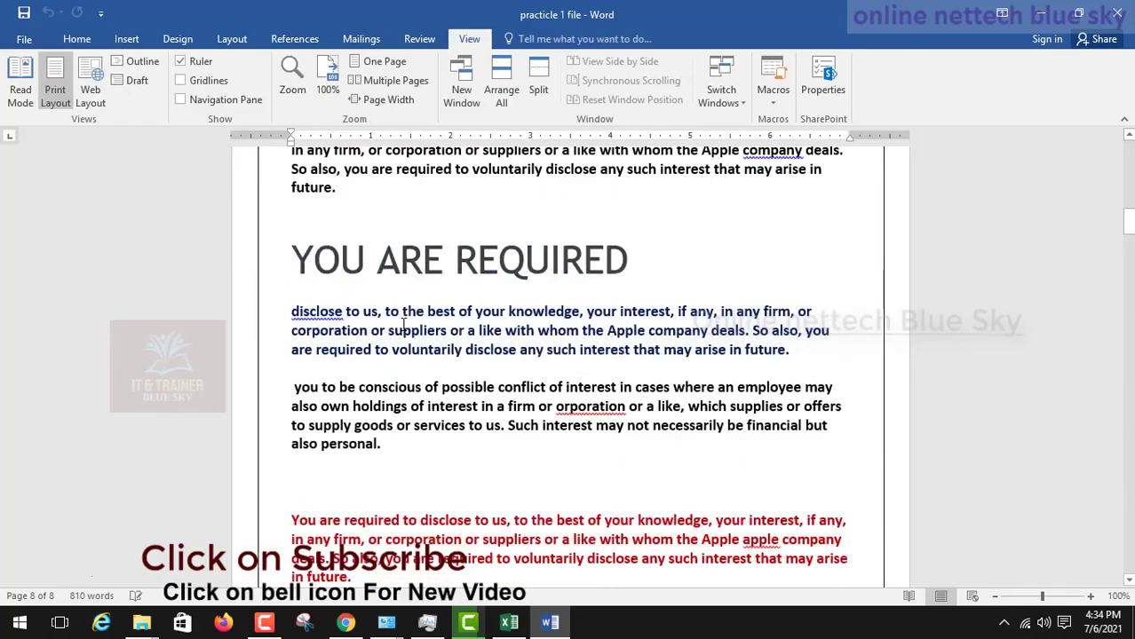
scroll(403, 325, up, 4)
scroll(403, 325, up, 1)
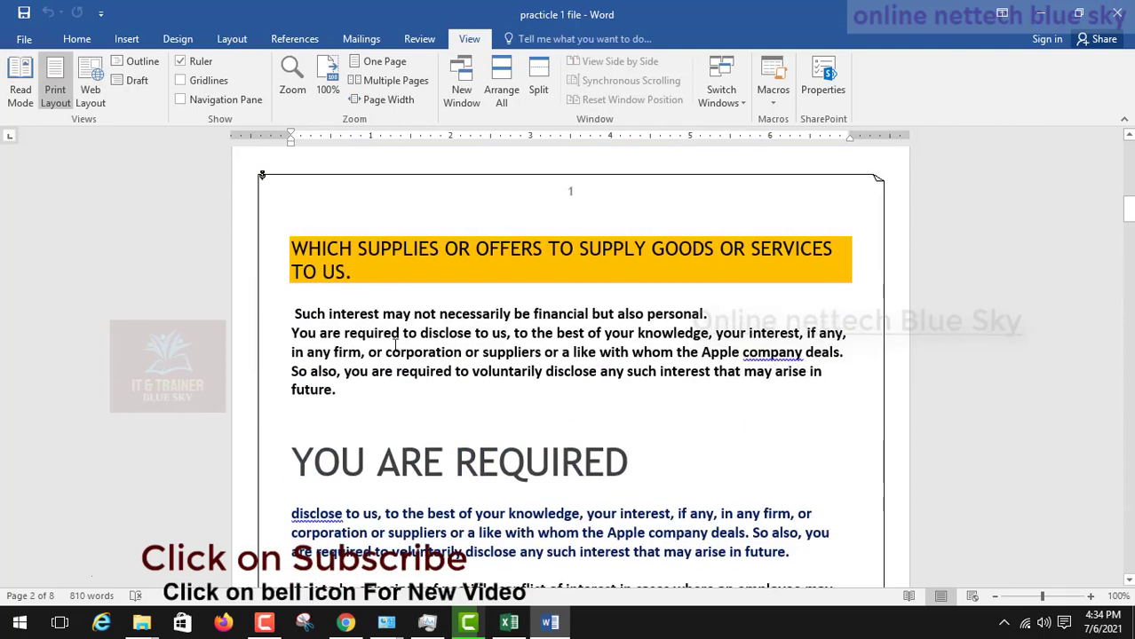
Dismiss the SIGNATURES notice, browse the Insert through View ribbon tabs, and minimize Word.
click(73, 41)
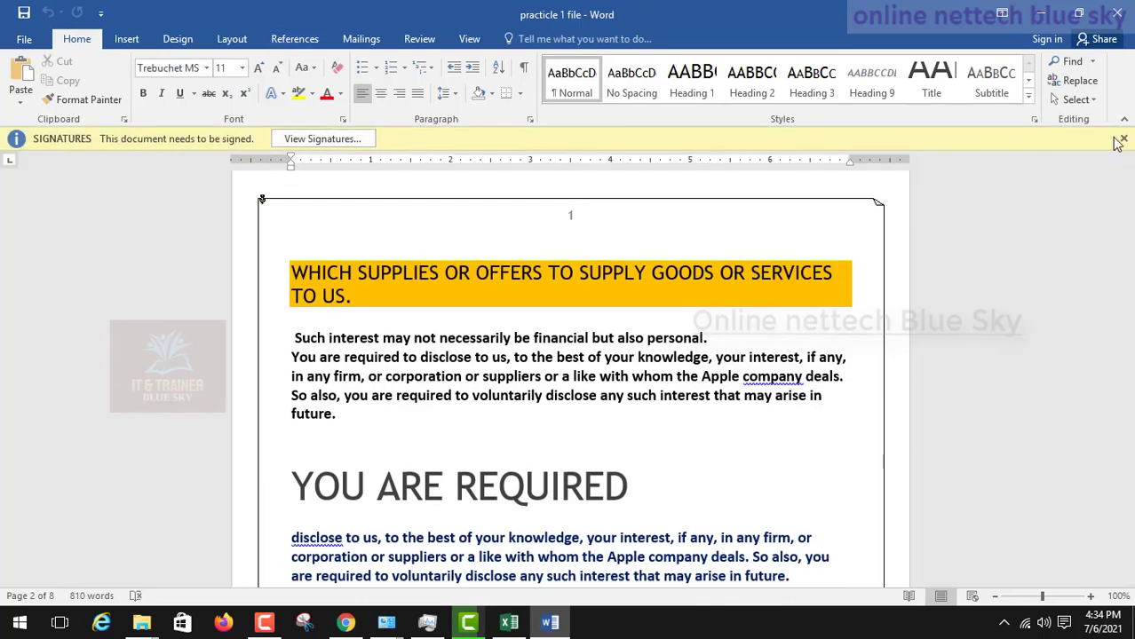
click(1123, 140)
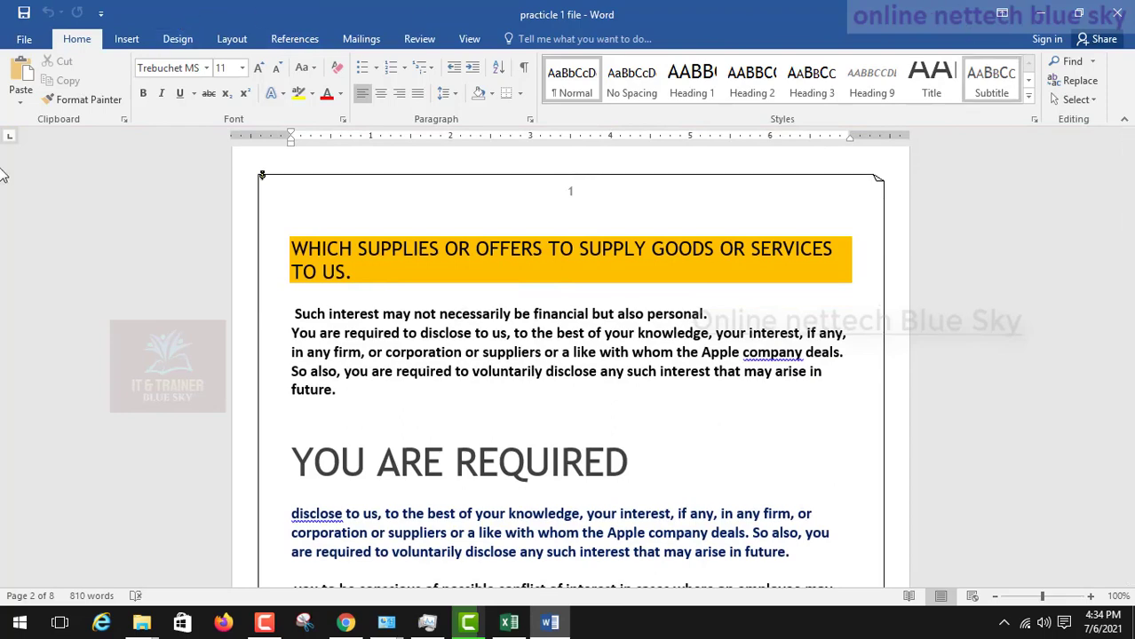
click(126, 43)
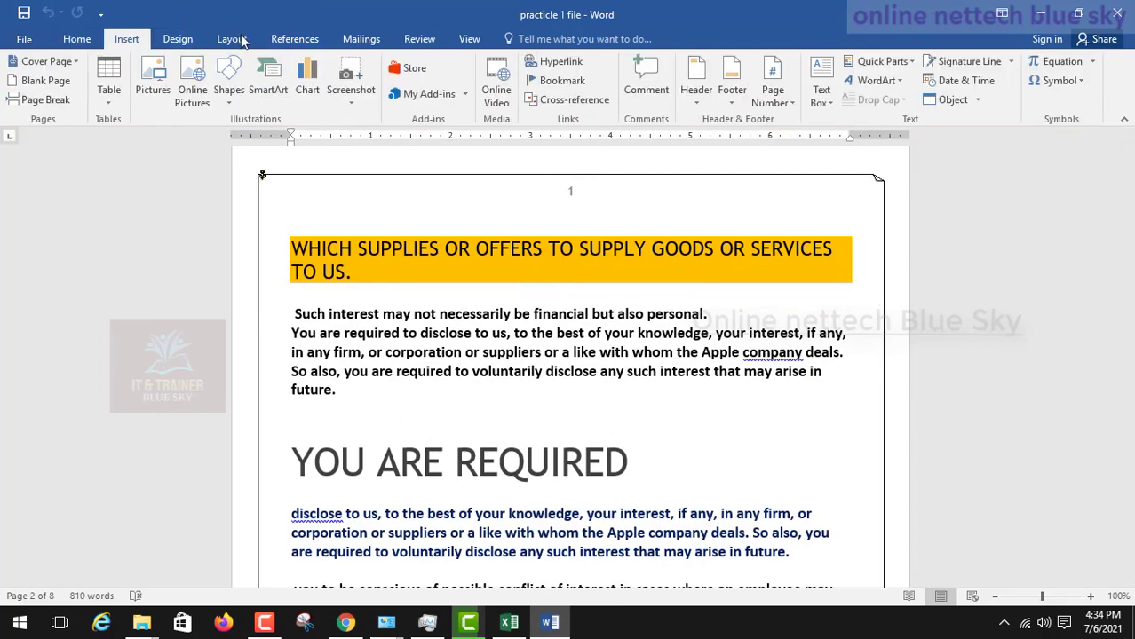
click(294, 39)
click(360, 39)
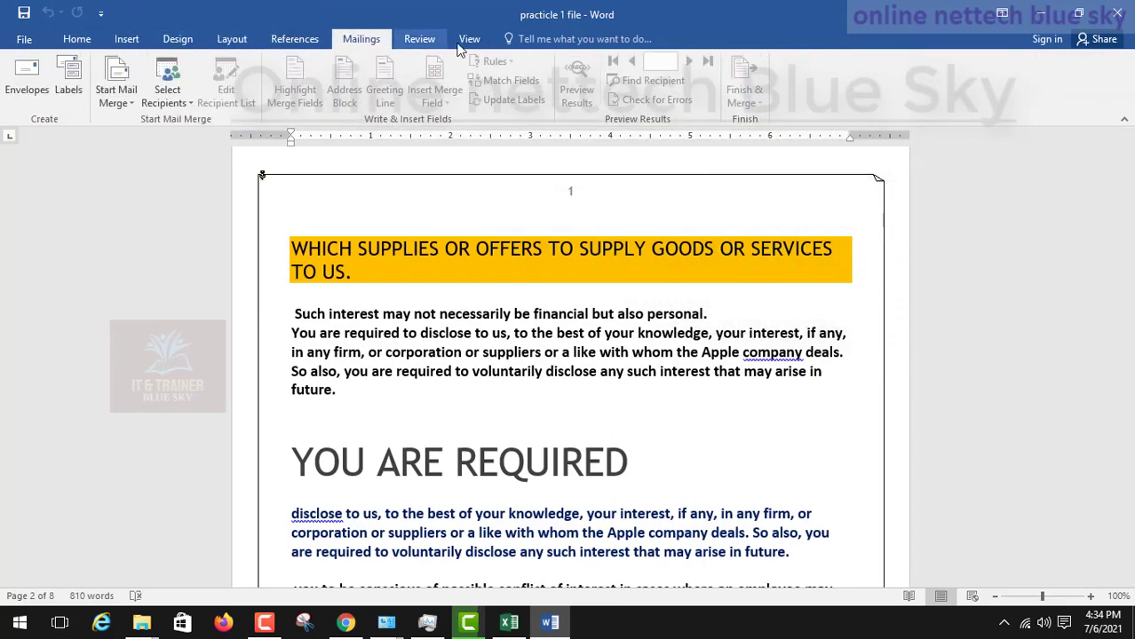
click(419, 40)
click(468, 42)
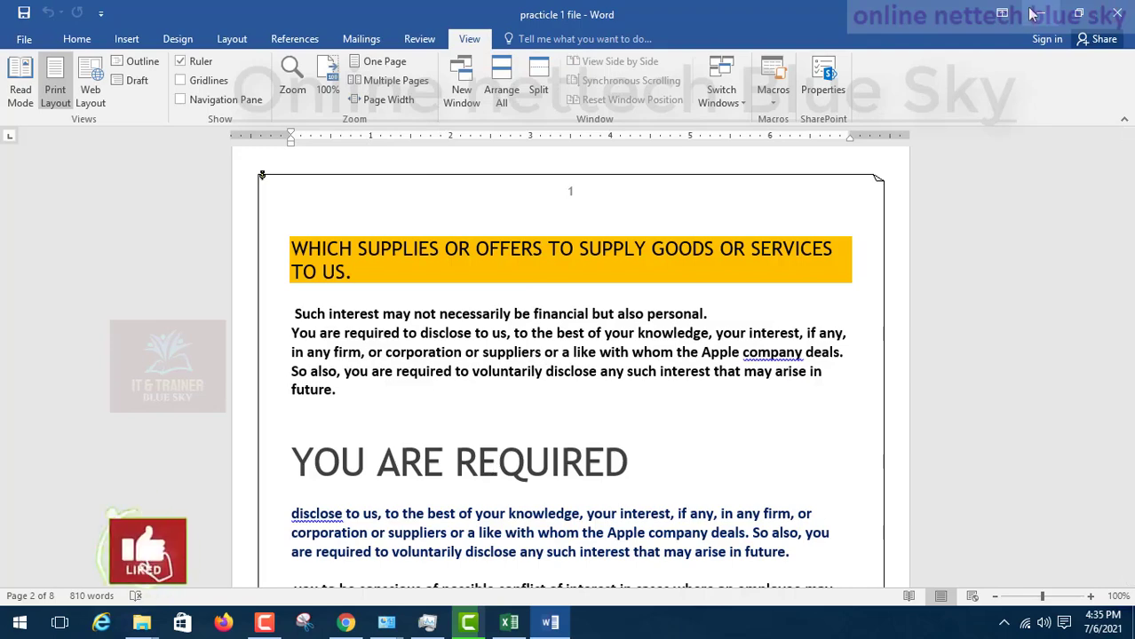
click(1035, 14)
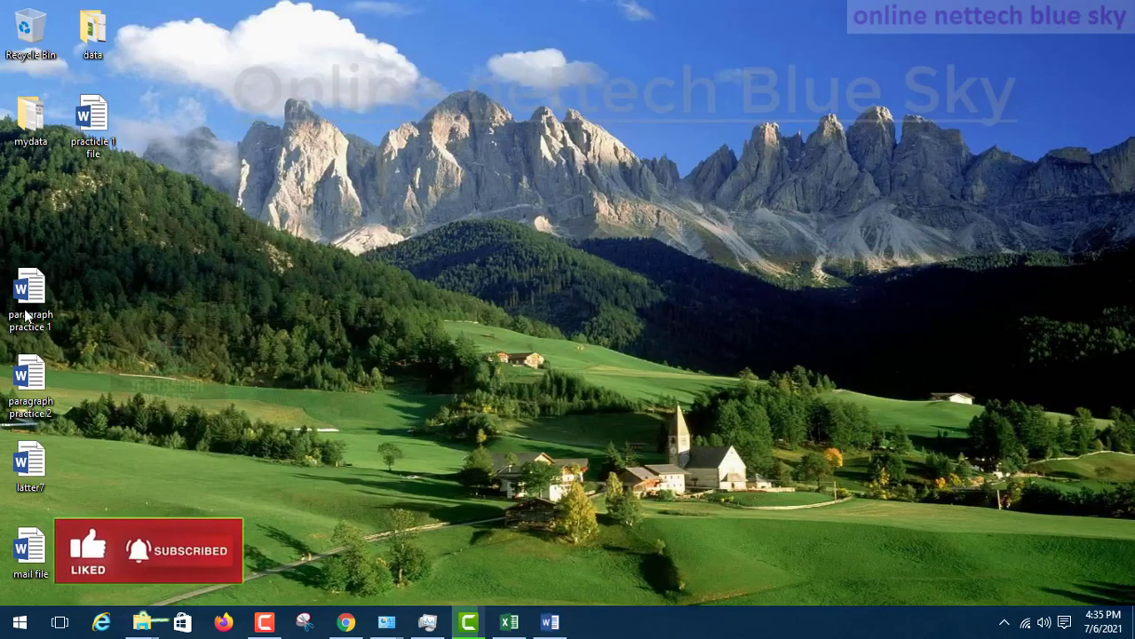
In paragraph practice 1, select then deselect the Capacitors heading and first paragraph.
click(26, 321)
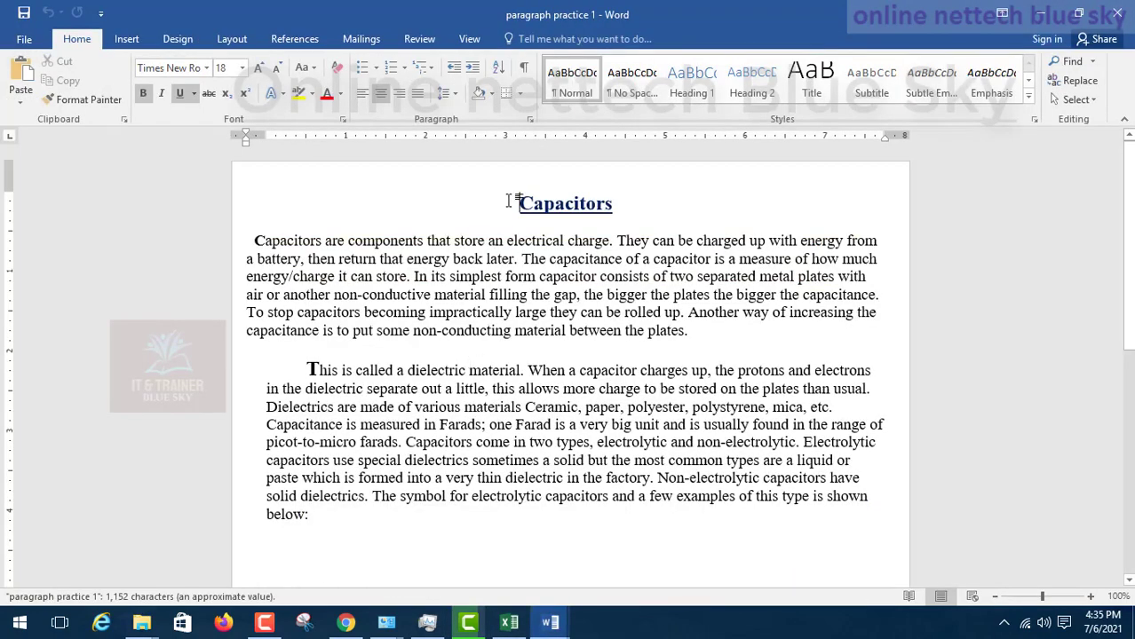
drag(509, 200, 640, 219)
key(Down)
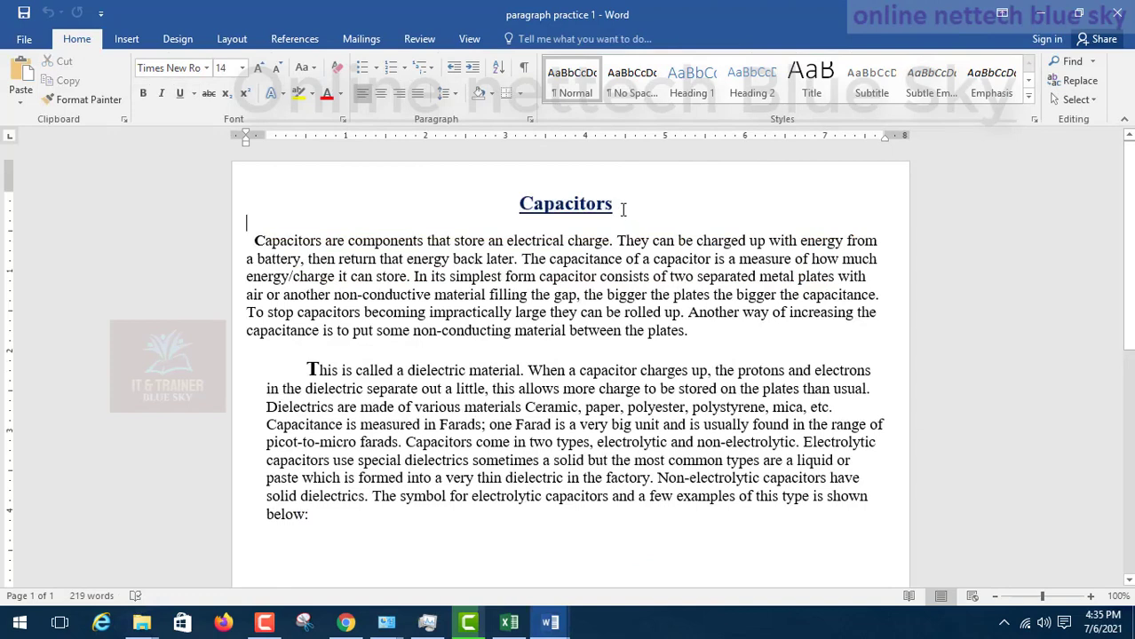
drag(474, 241, 247, 223)
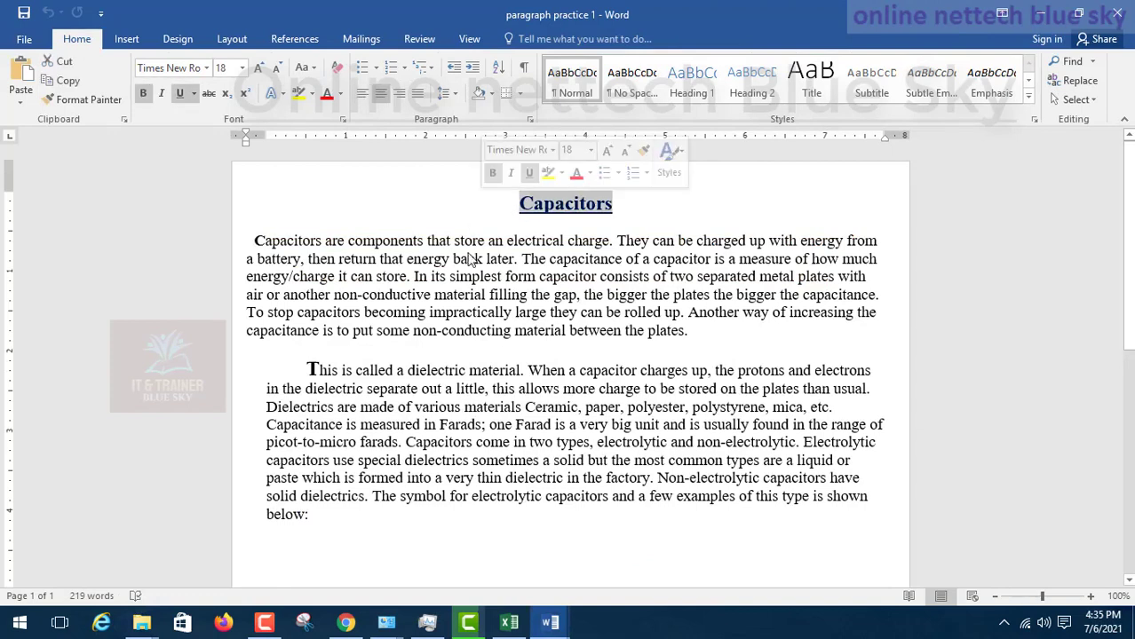
click(283, 328)
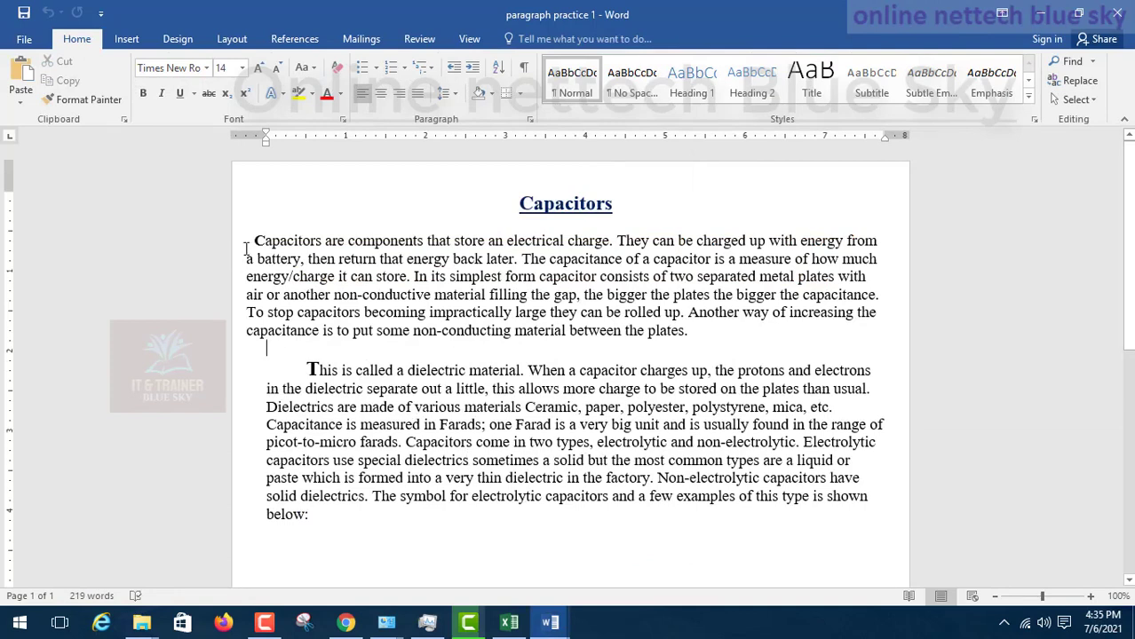
drag(256, 241, 659, 370)
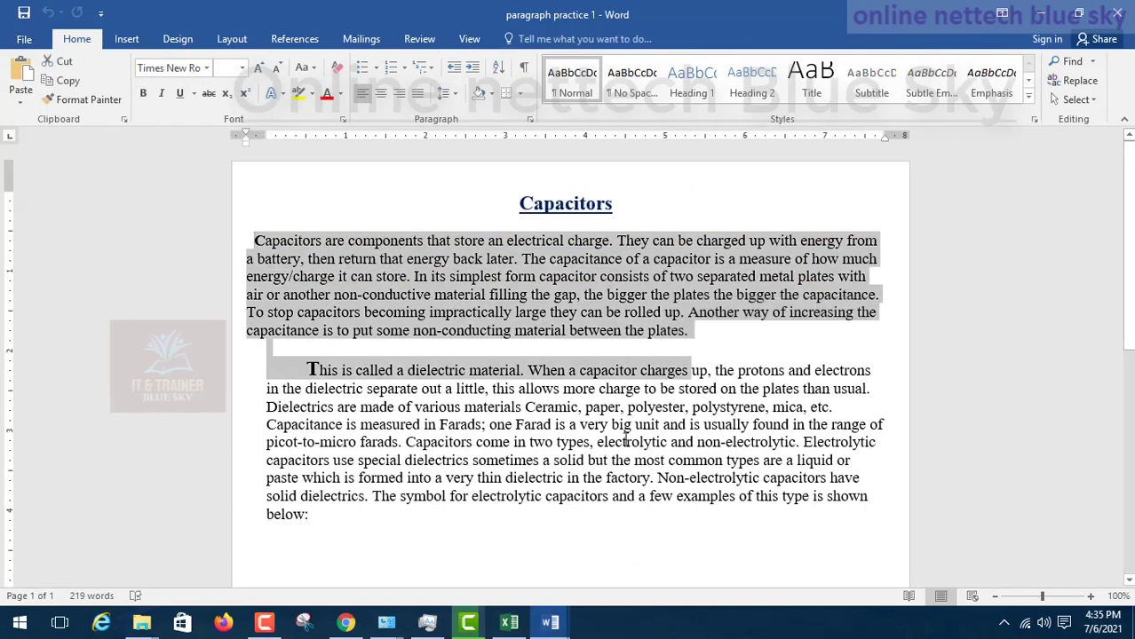
click(611, 495)
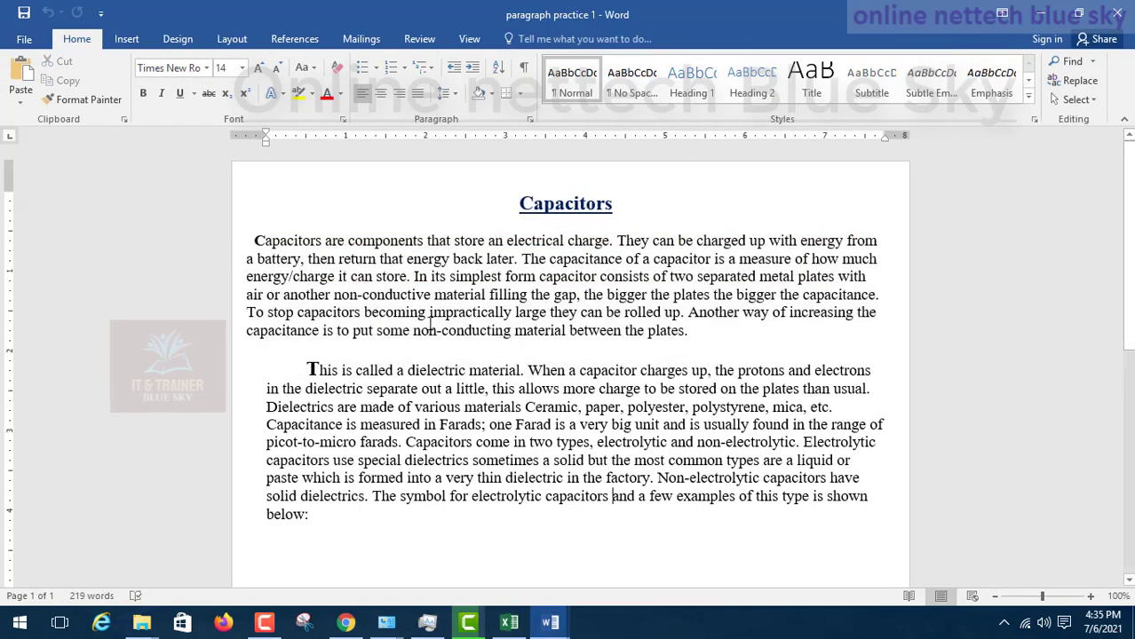
Select and deselect the first and second Capacitors paragraphs, scrolling through the text.
scroll(449, 400, down, 3)
scroll(449, 400, down, 3)
scroll(450, 403, down, 5)
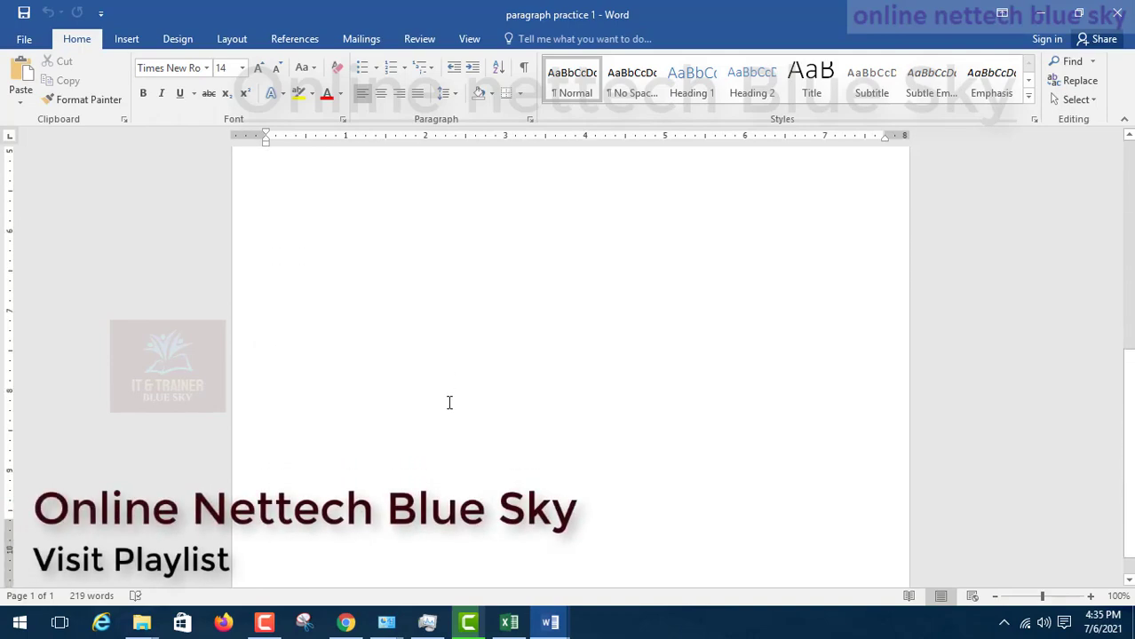
scroll(448, 403, up, 8)
scroll(356, 391, up, 3)
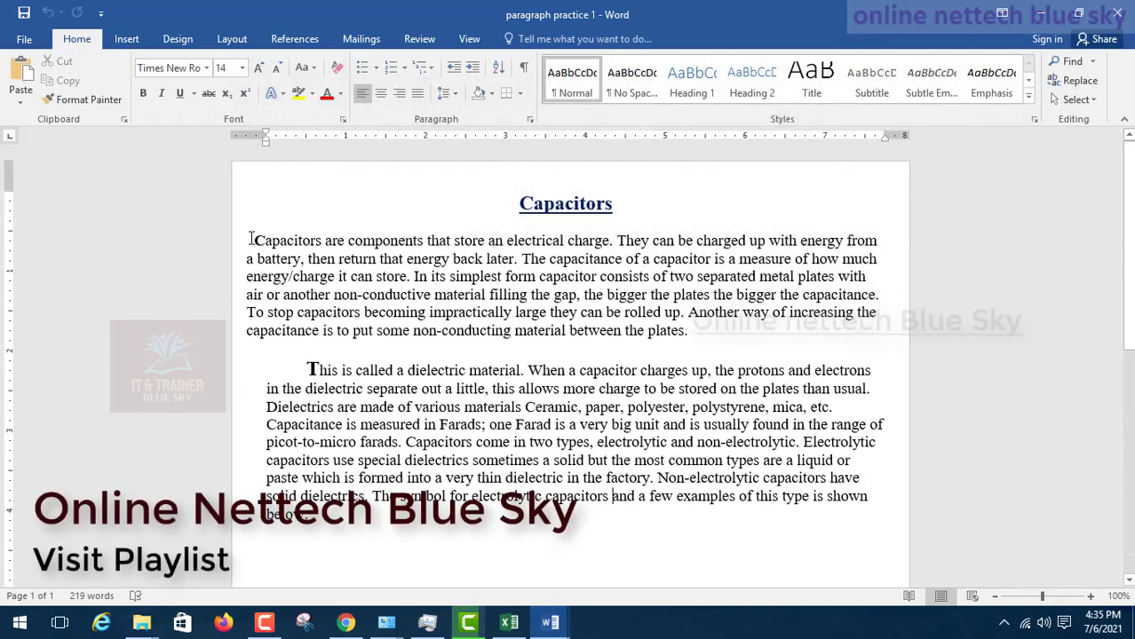
drag(250, 240, 342, 519)
click(449, 417)
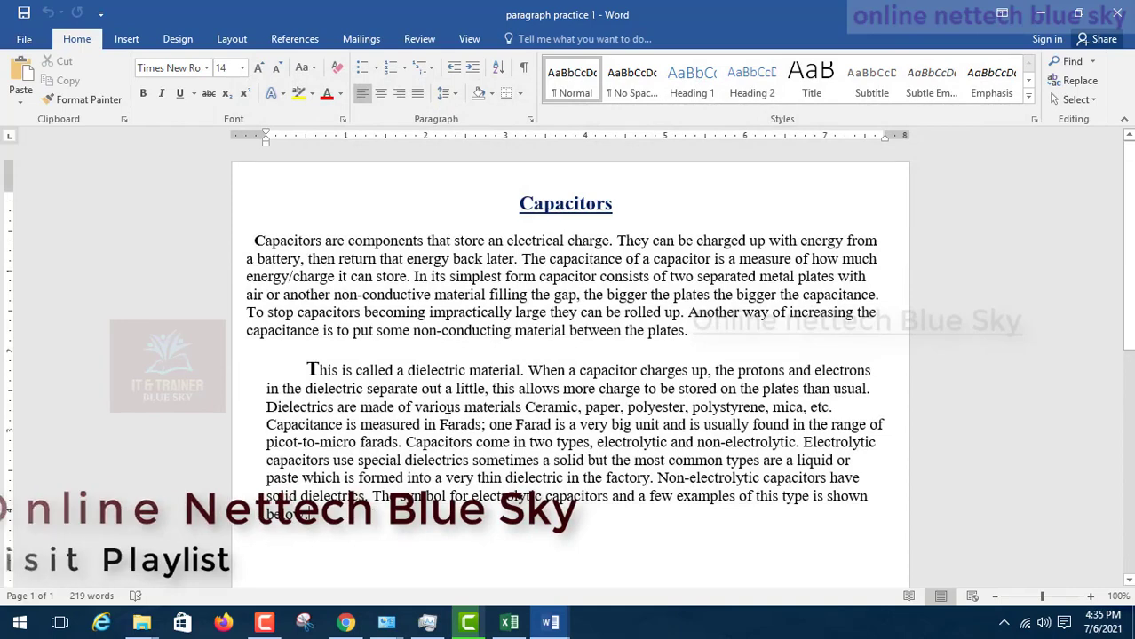
scroll(399, 508, down, 2)
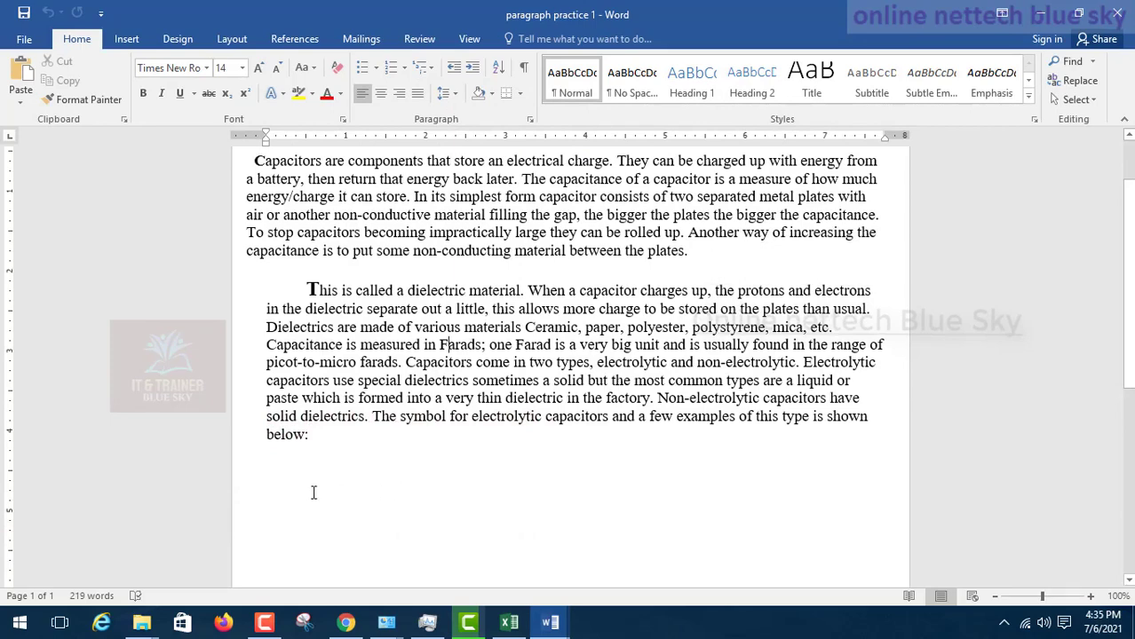
drag(355, 454, 309, 290)
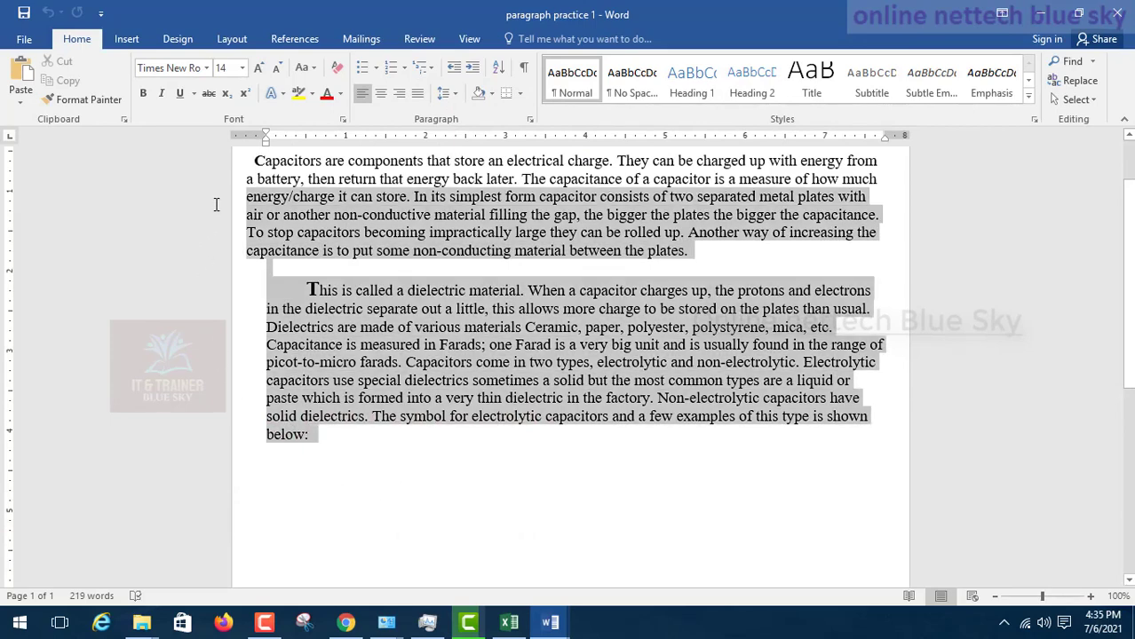
click(319, 290)
scroll(327, 328, up, 2)
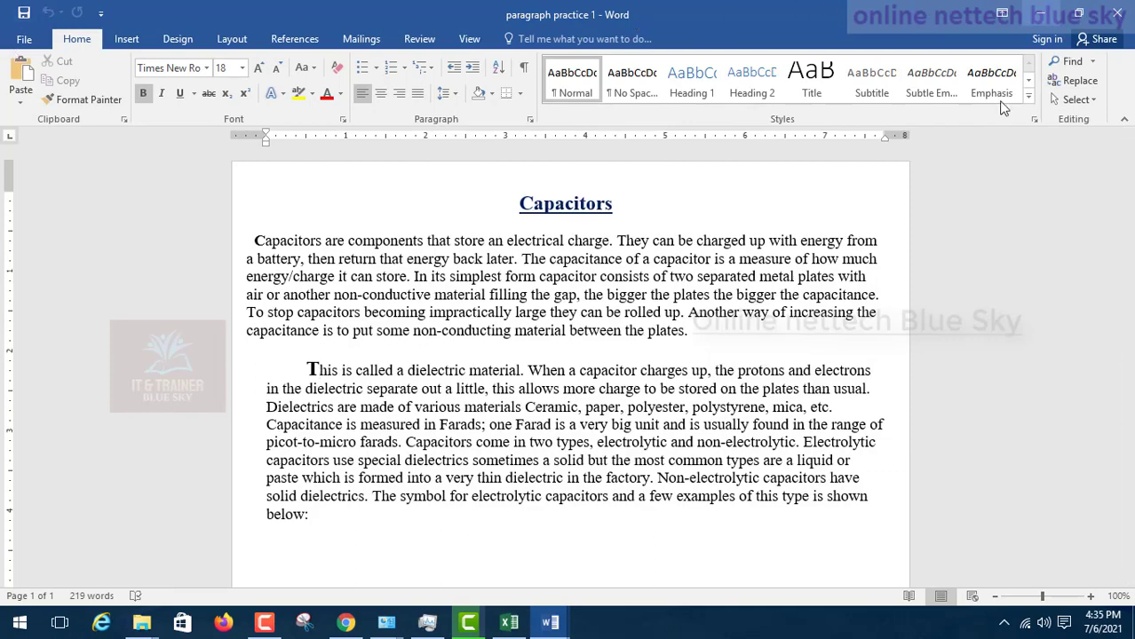
Glance at File > Info, then switch to the practicle 1 file window.
click(24, 42)
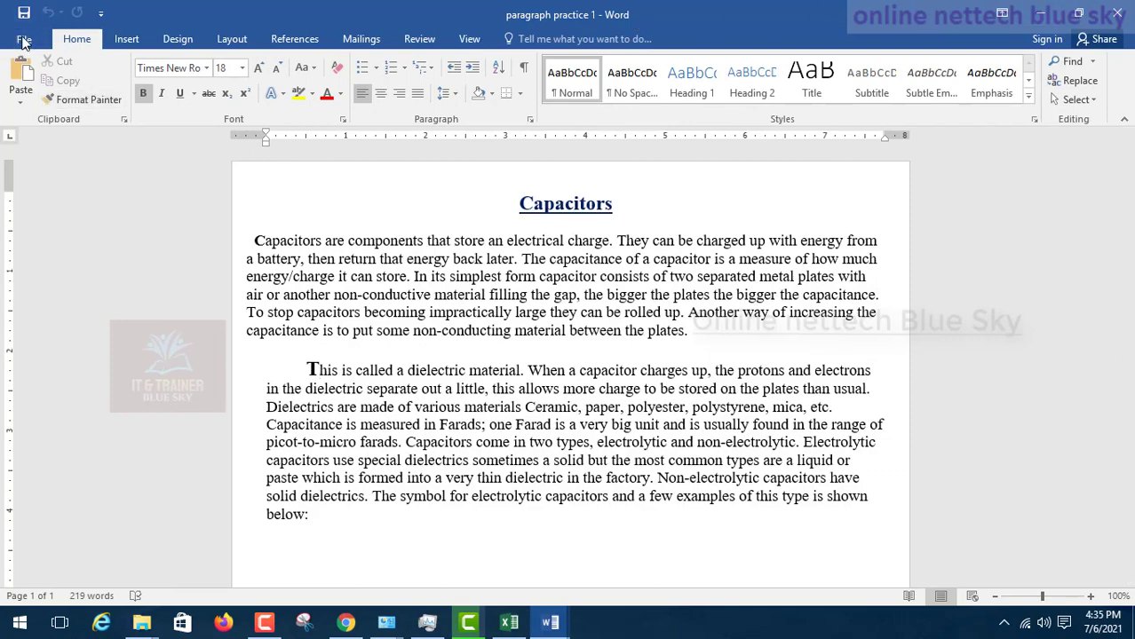
key(Escape)
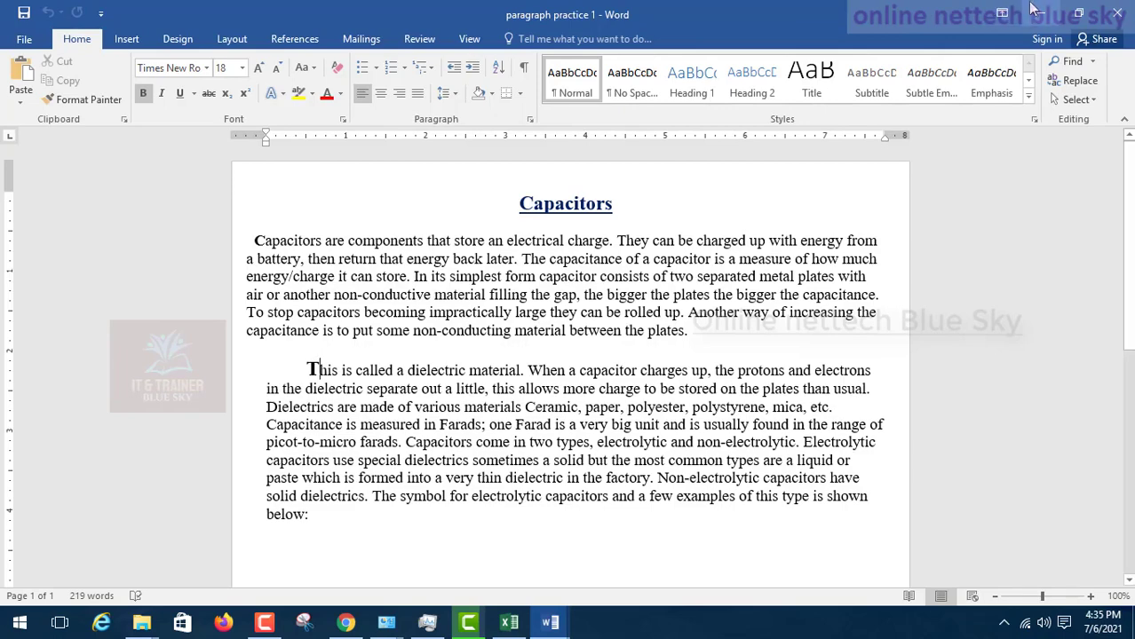
click(1040, 12)
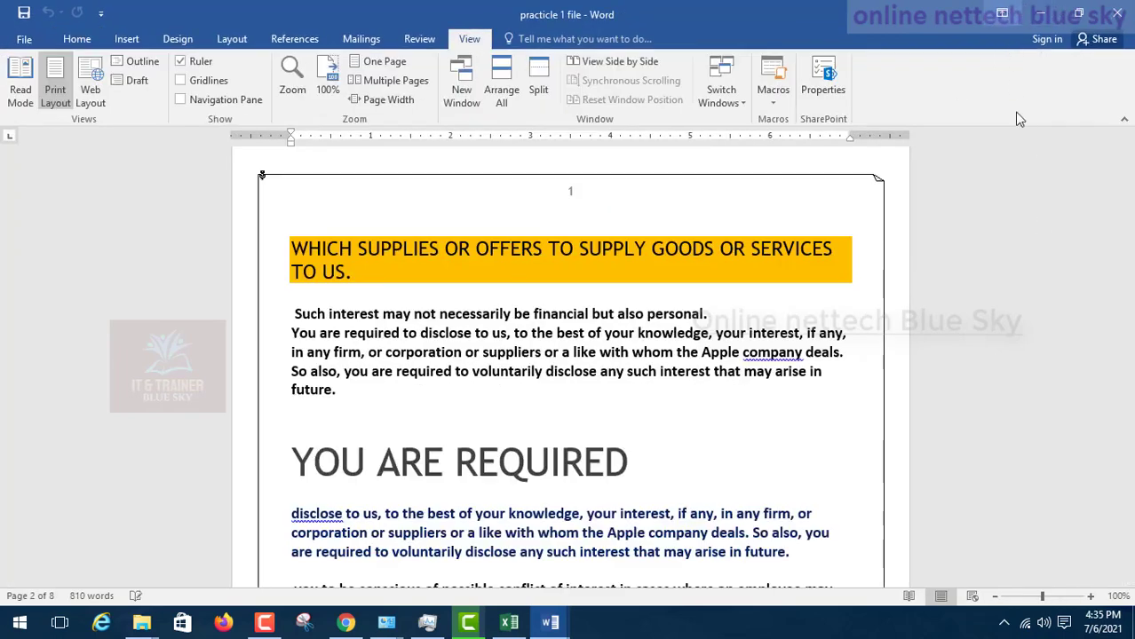
Close practicle 1 file, minimize paragraph practice 1, and open latter7 from the desktop.
click(1117, 13)
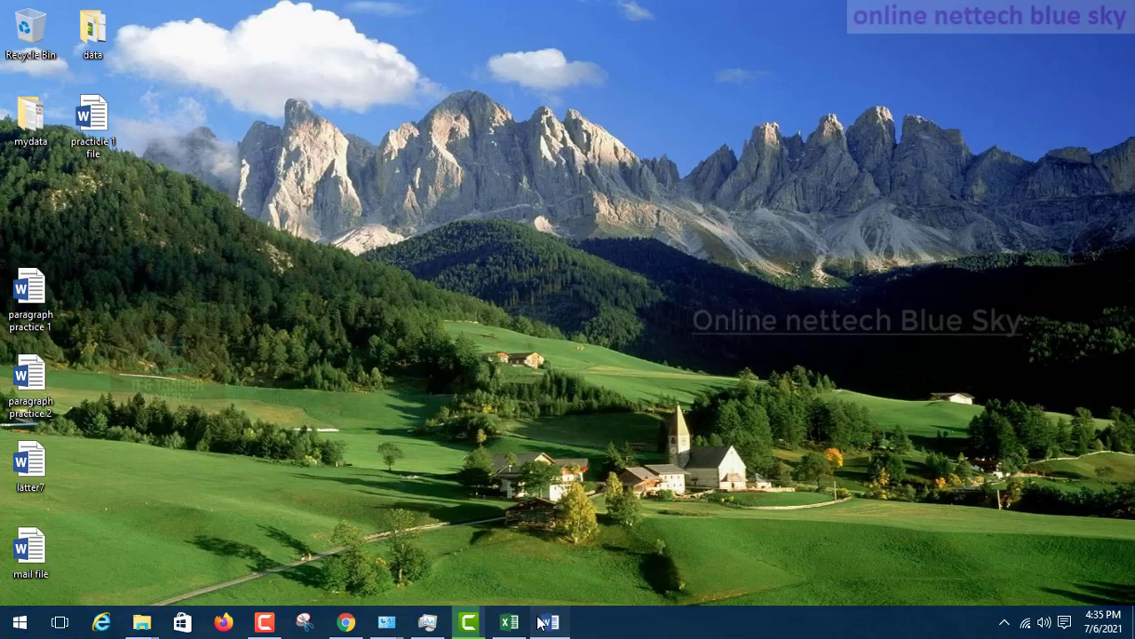
click(546, 622)
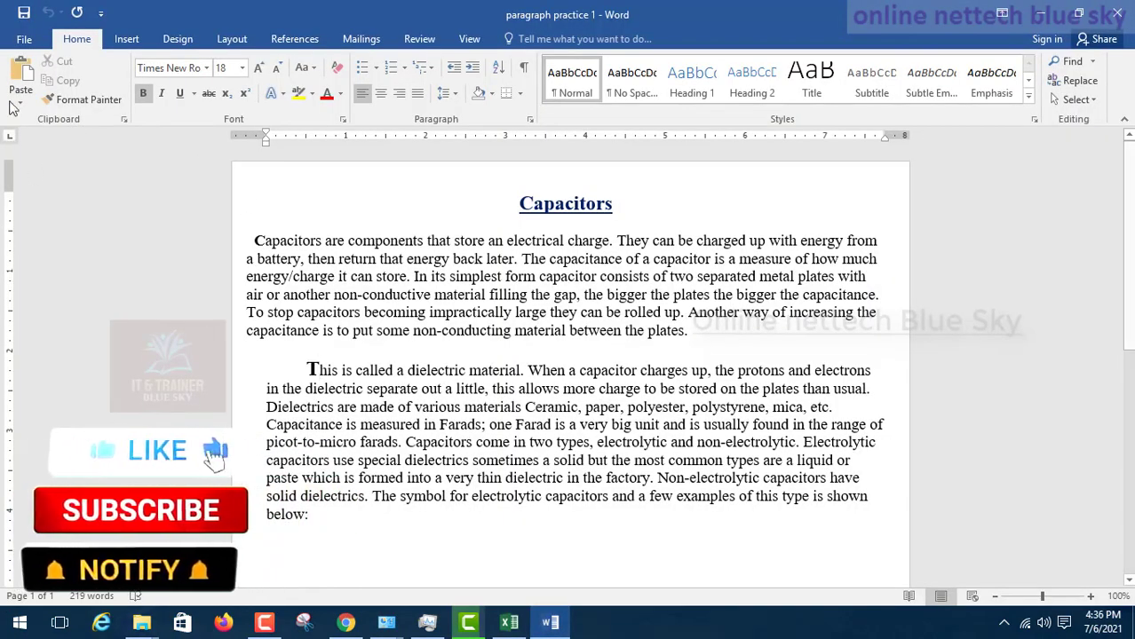
click(1038, 14)
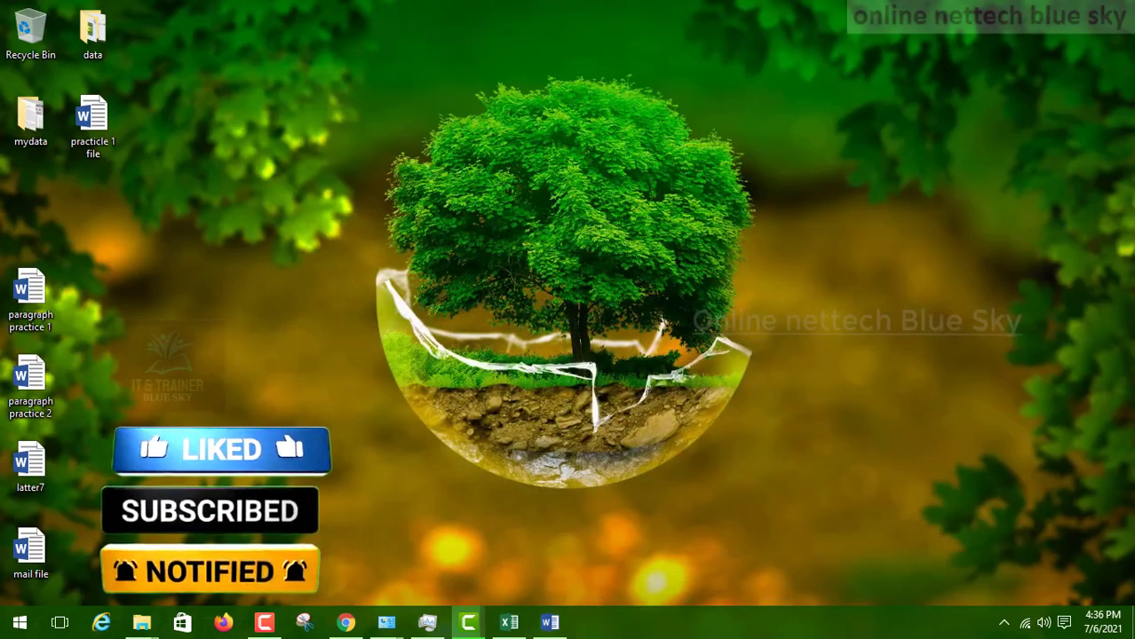
double_click(36, 470)
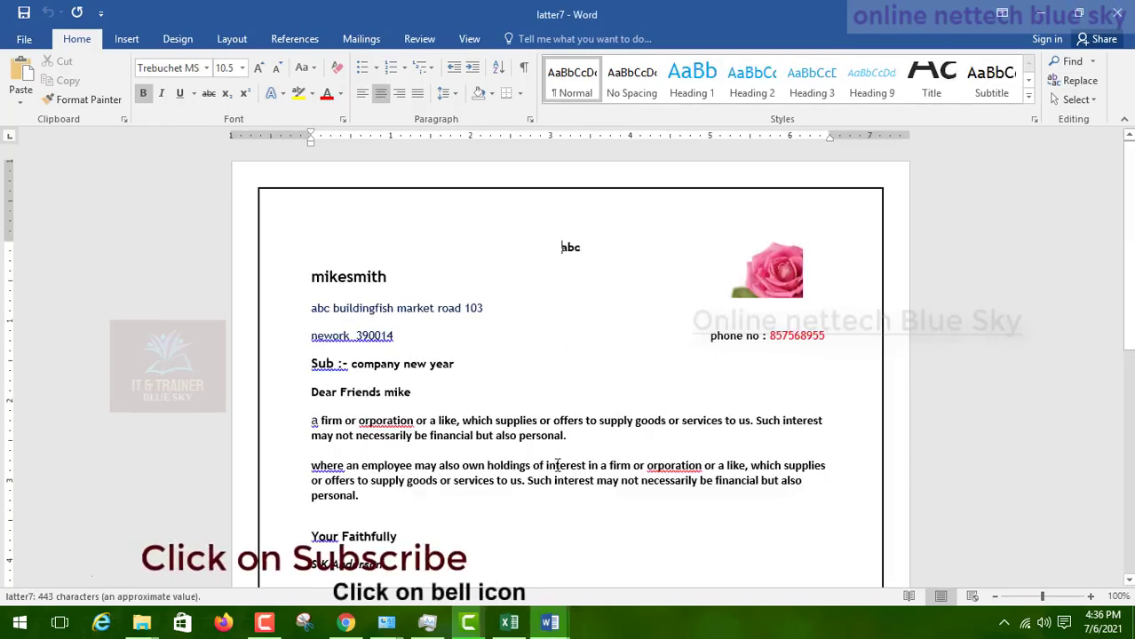
scroll(557, 464, down, 3)
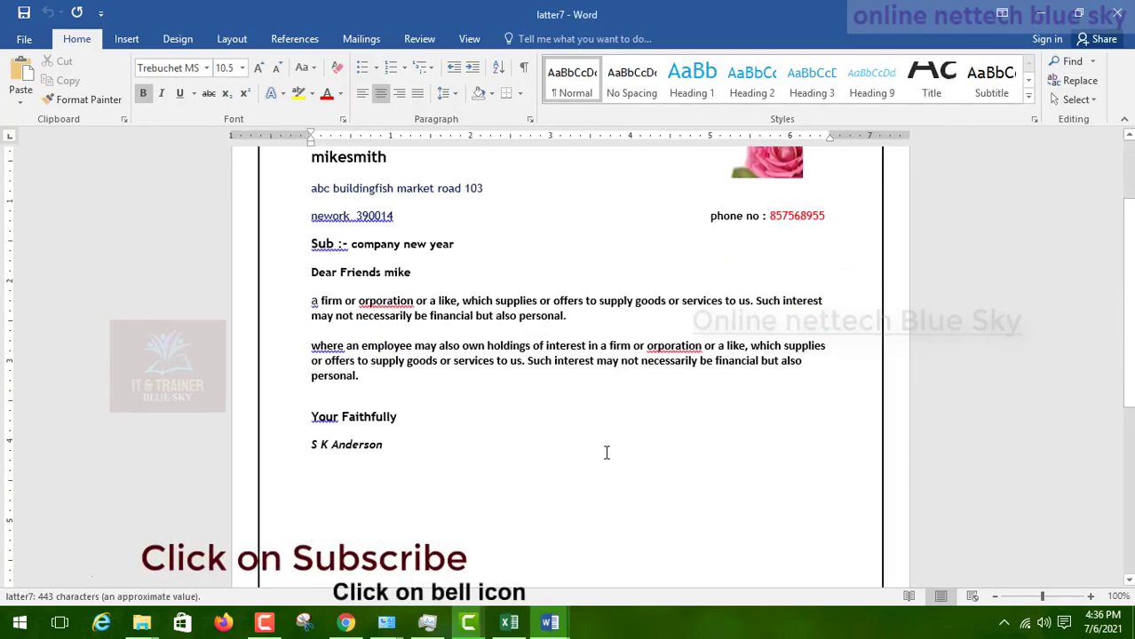
scroll(606, 453, up, 1)
scroll(676, 480, up, 1)
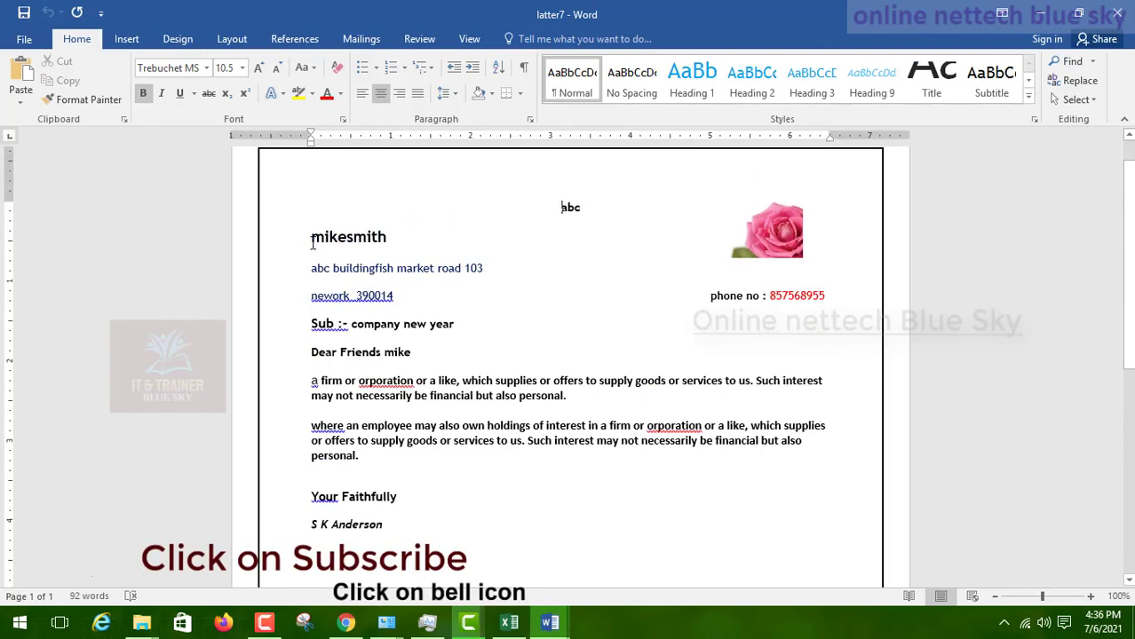
double_click(399, 240)
click(488, 269)
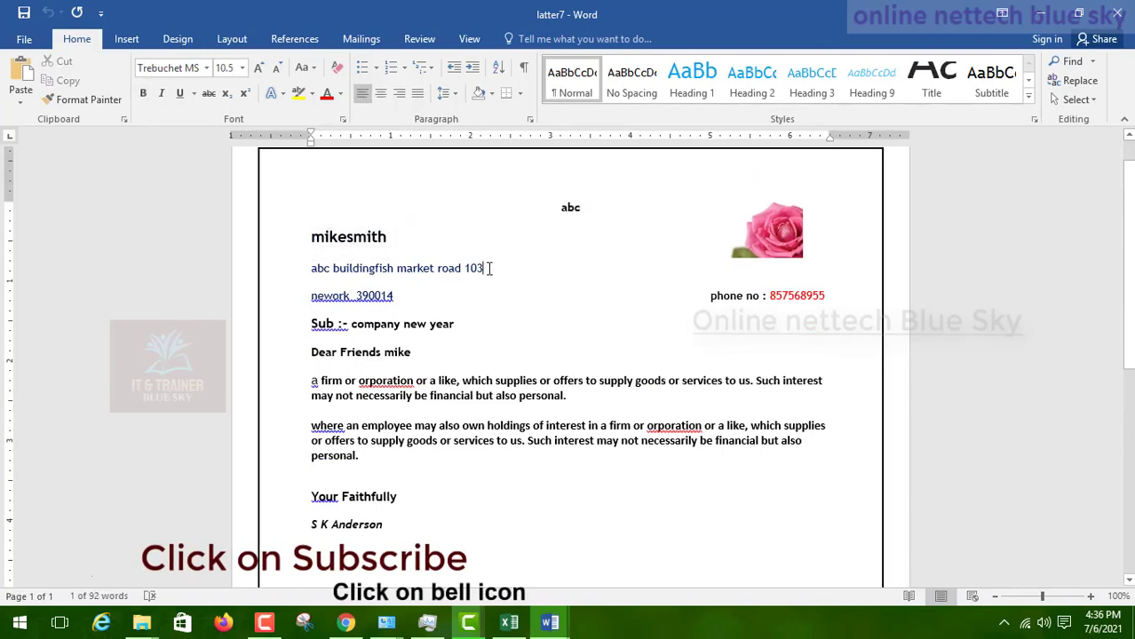
click(418, 41)
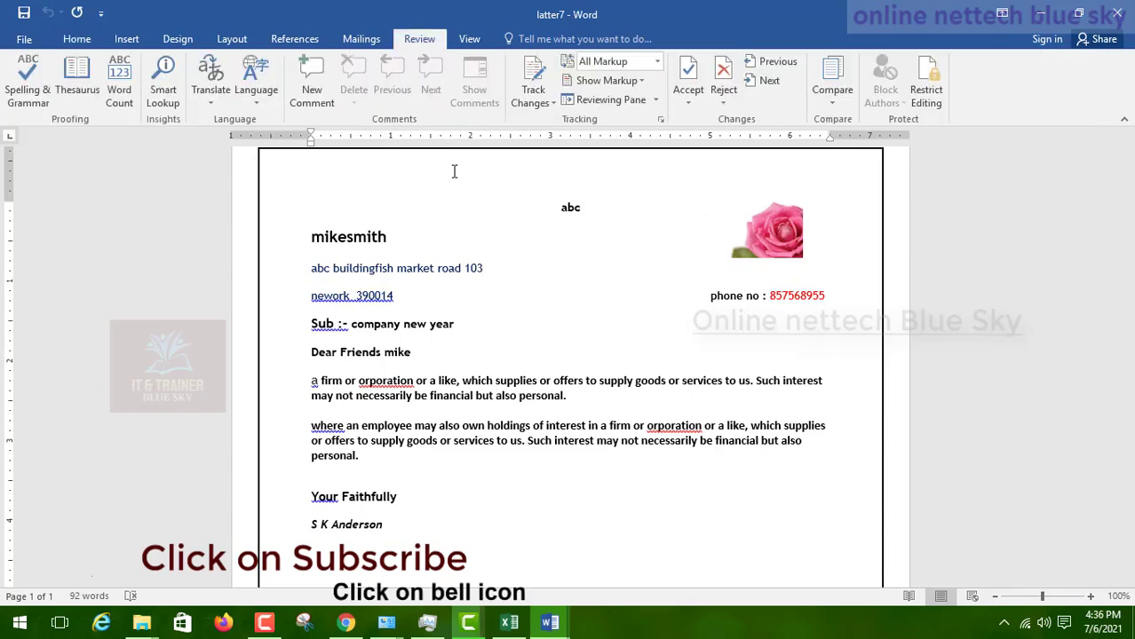
click(361, 39)
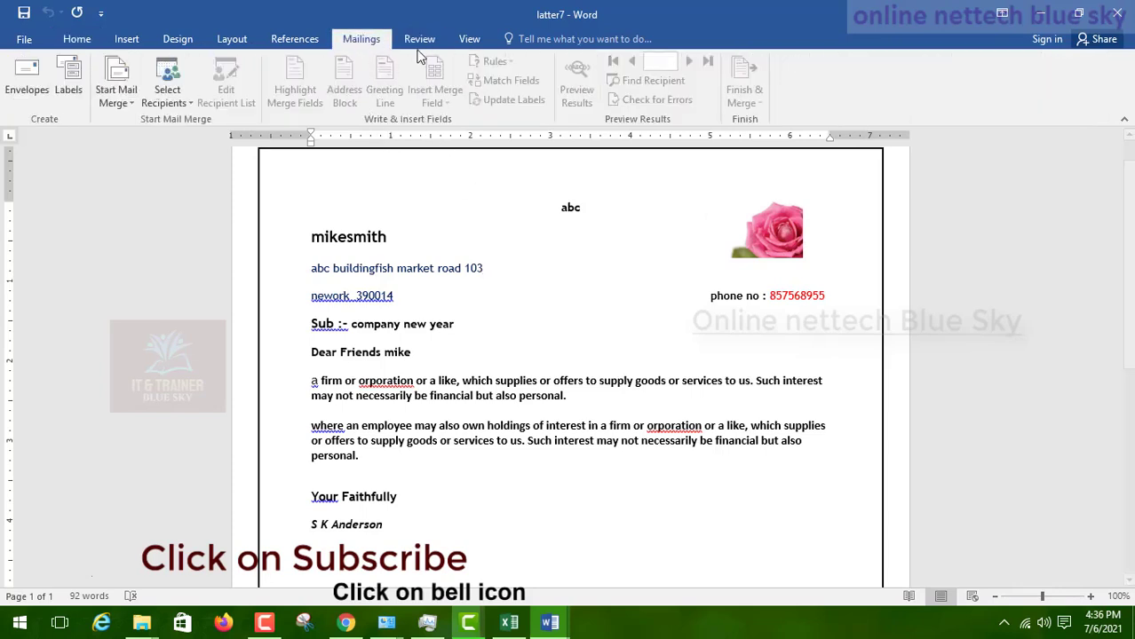
click(419, 40)
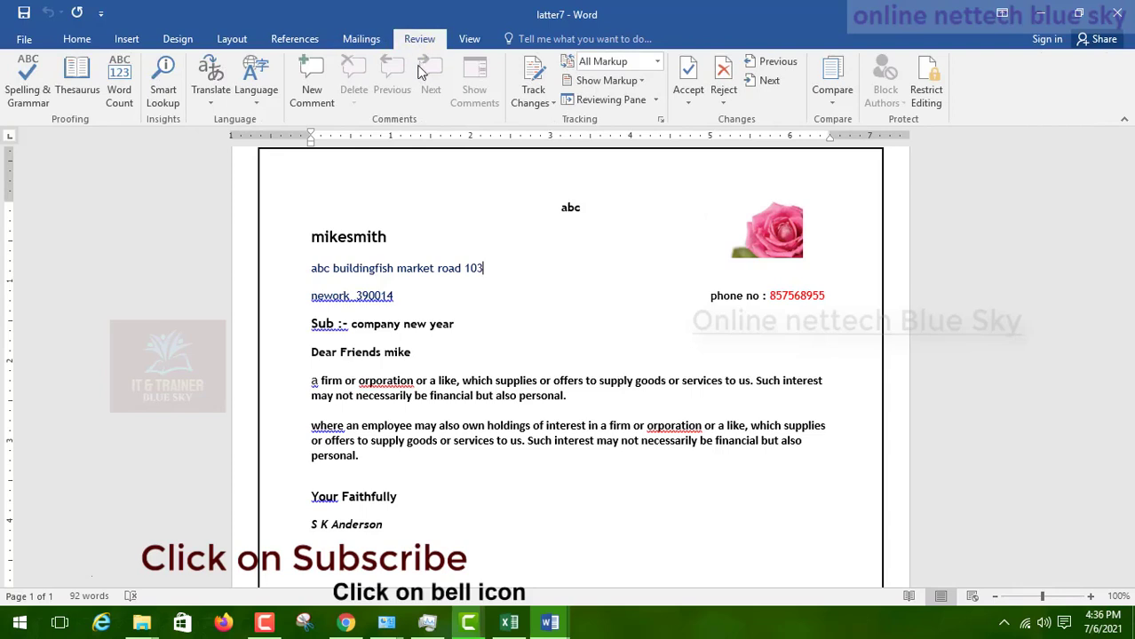
click(361, 39)
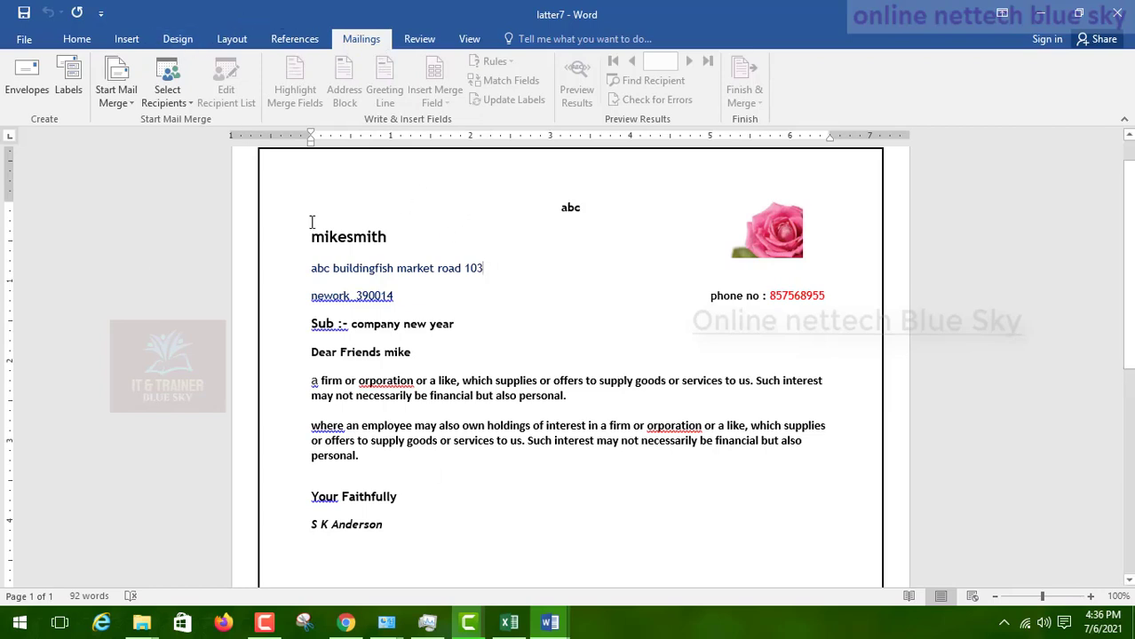
drag(373, 248, 478, 504)
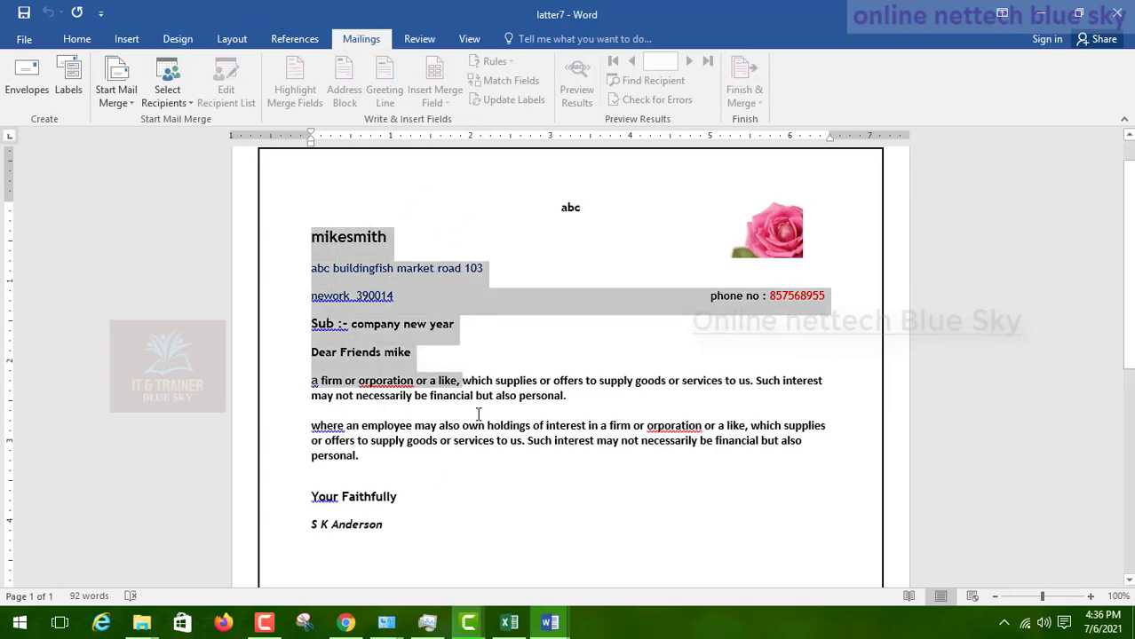
click(478, 504)
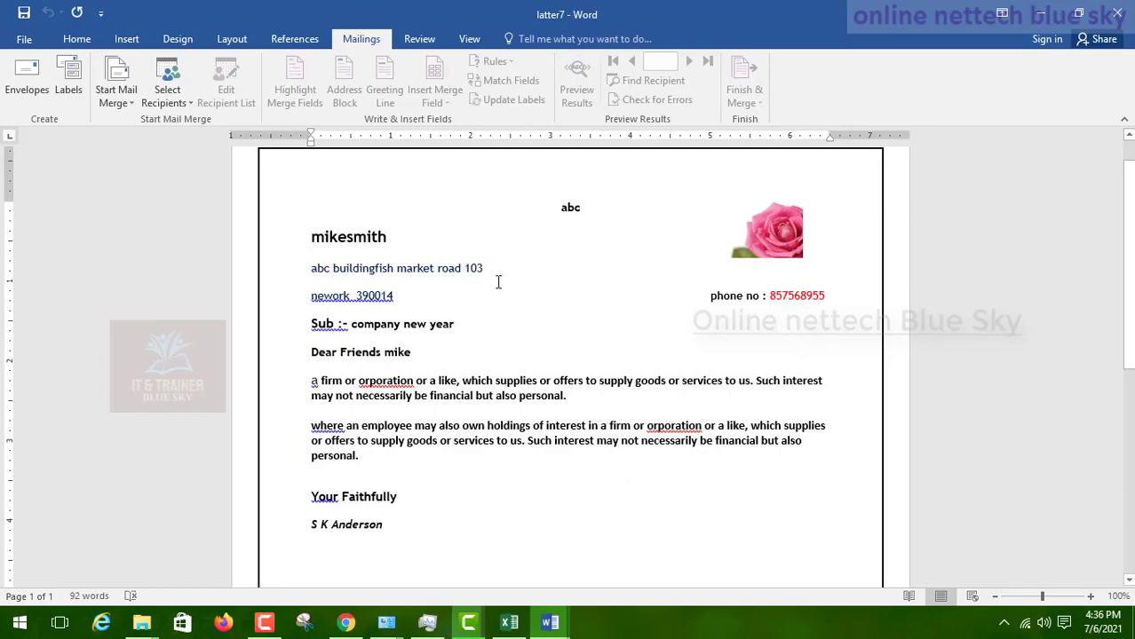
scroll(493, 297, down, 2)
scroll(490, 315, down, 4)
scroll(490, 315, down, 4)
scroll(485, 309, up, 10)
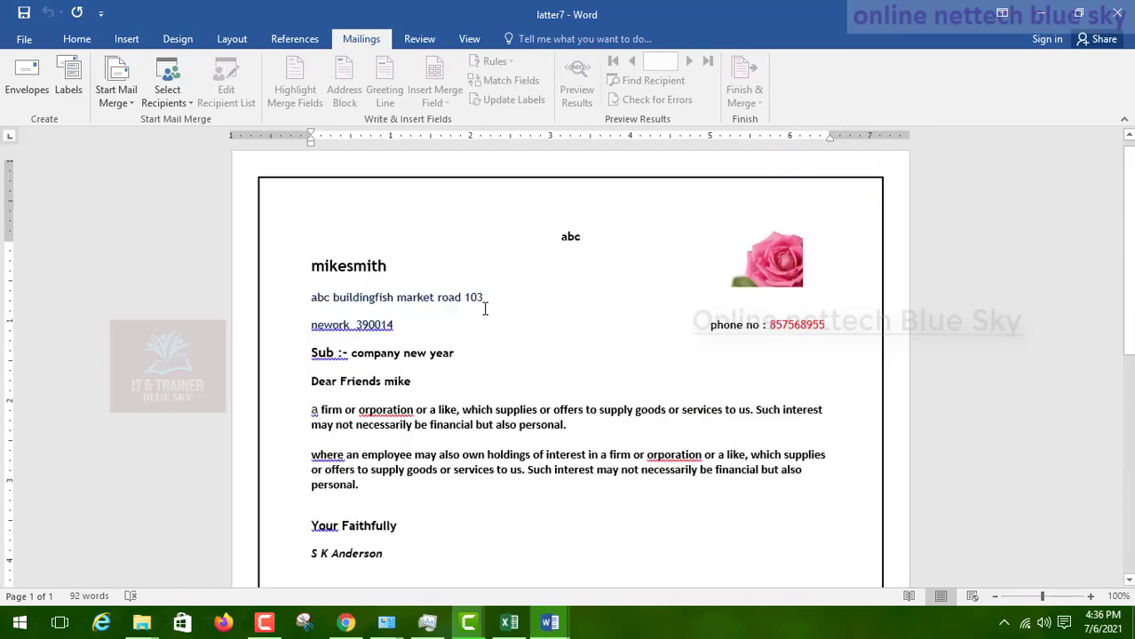
scroll(485, 309, up, 1)
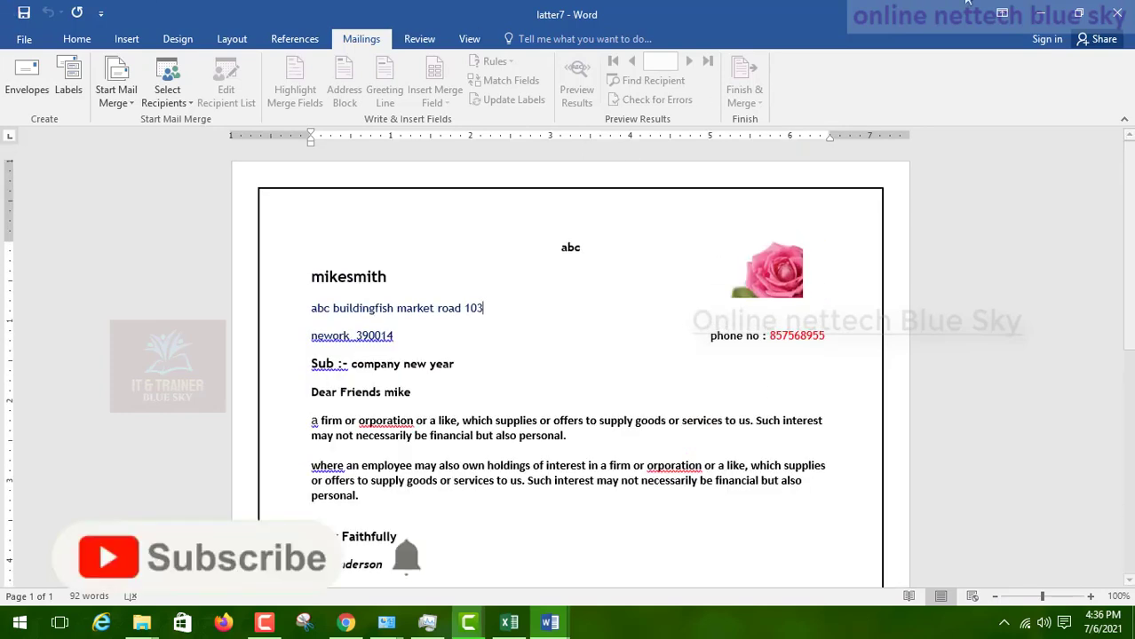
Switch back to paragraph practice 1 and select, then deselect, its first two paragraphs.
click(1057, 10)
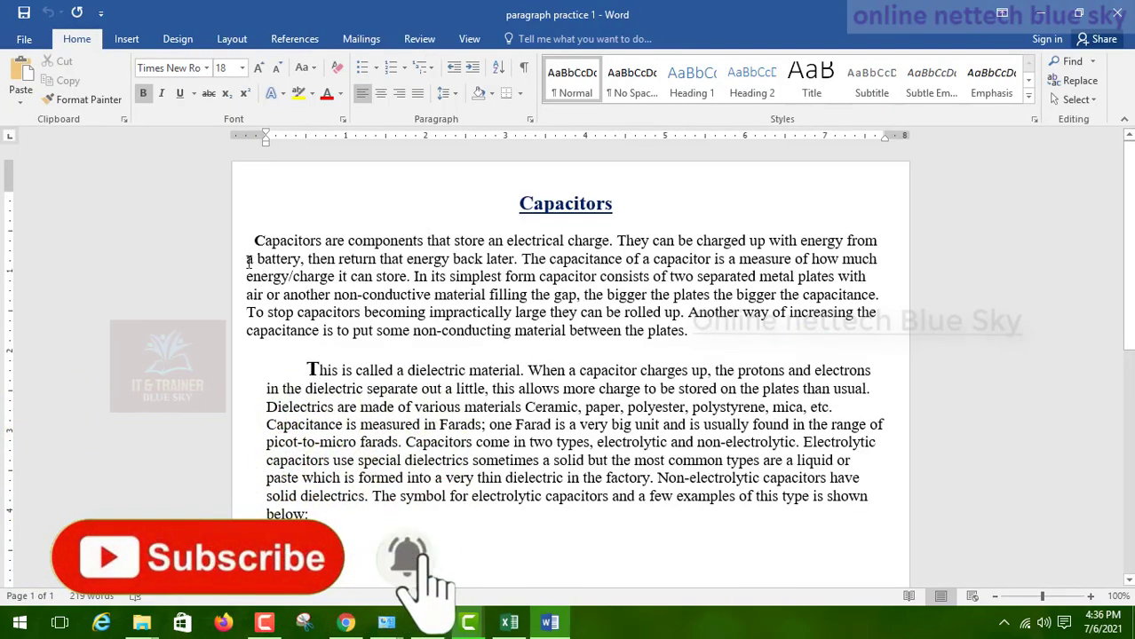
drag(249, 241, 253, 353)
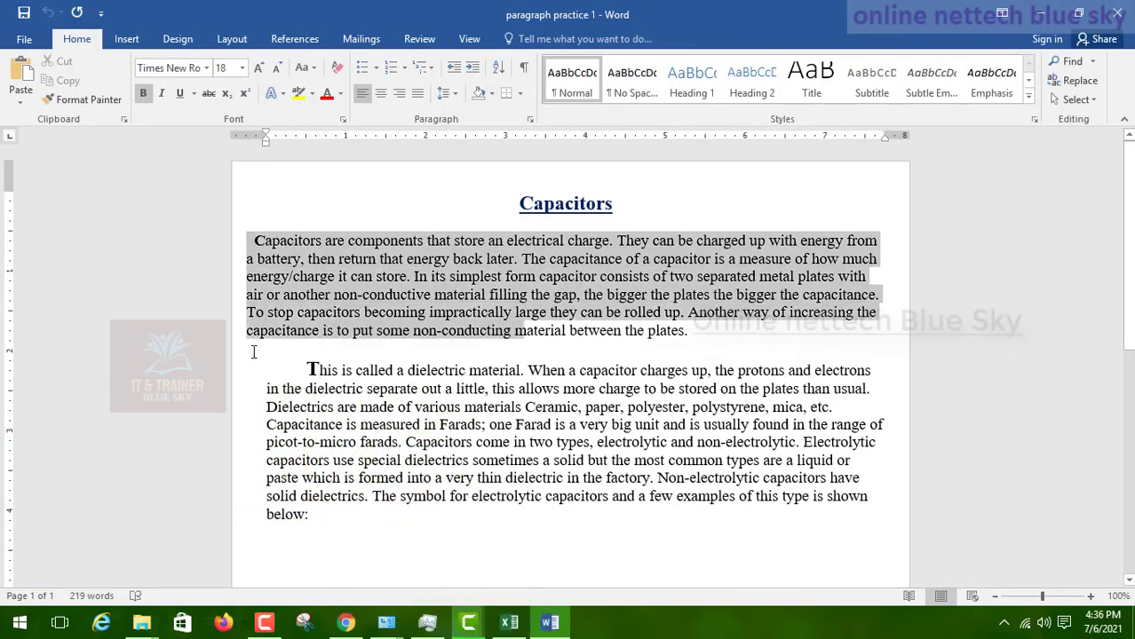
click(291, 223)
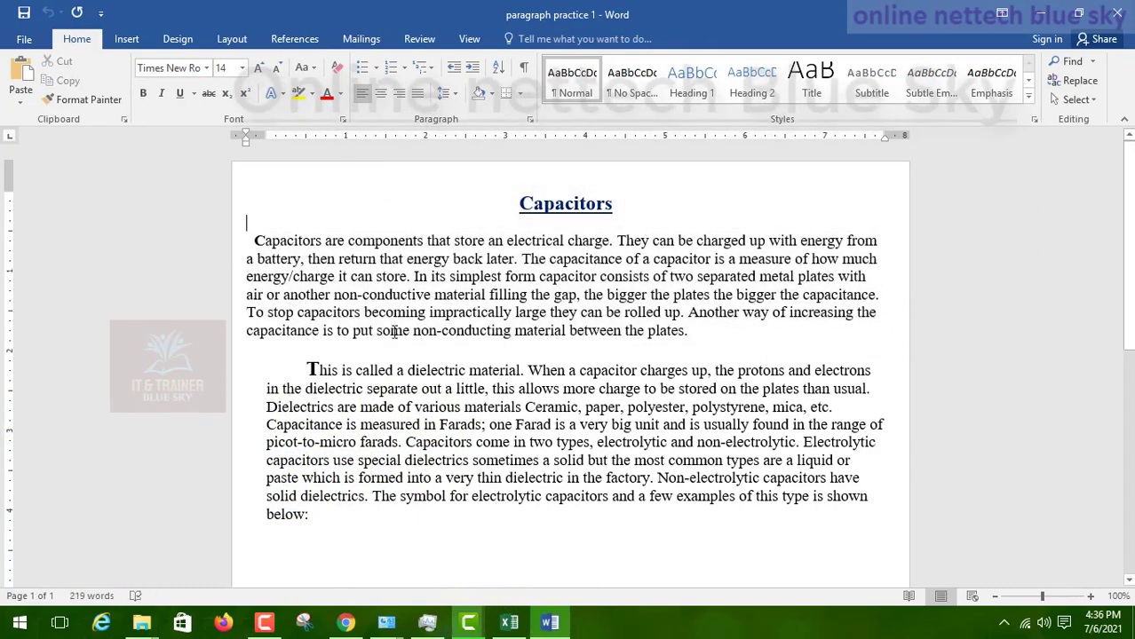
scroll(357, 347, down, 4)
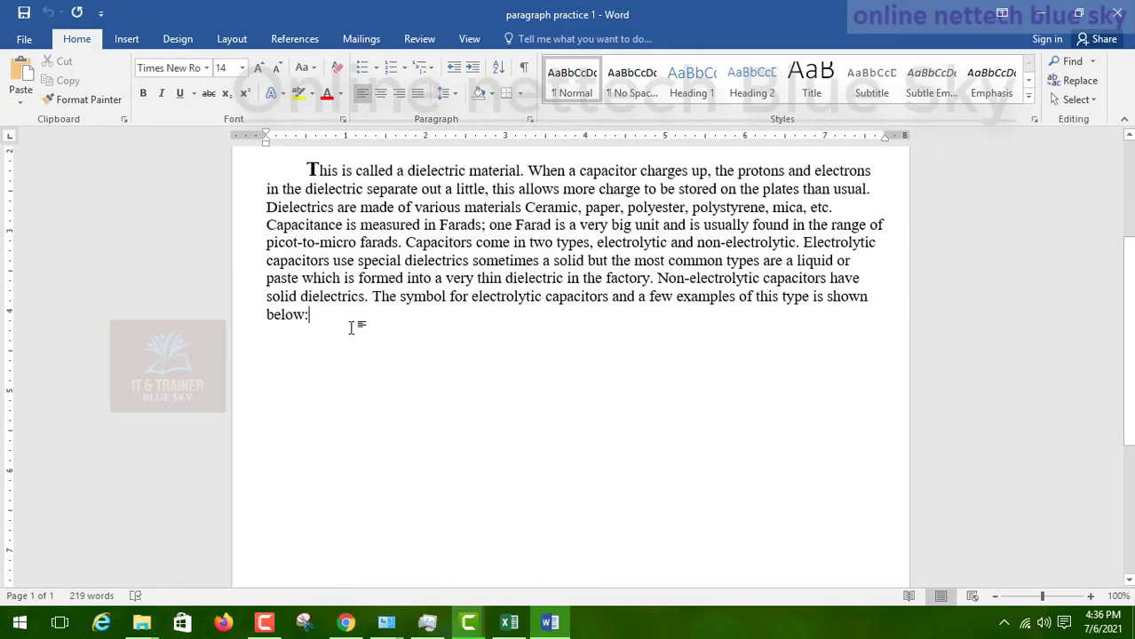
drag(366, 297, 271, 169)
click(303, 197)
Reselect the first Capacitors paragraph, with and without the second, then deselect it.
scroll(476, 381, up, 4)
mouse_move(256, 240)
mouse_down()
mouse_move(703, 441)
mouse_move(713, 514)
mouse_up()
click(536, 298)
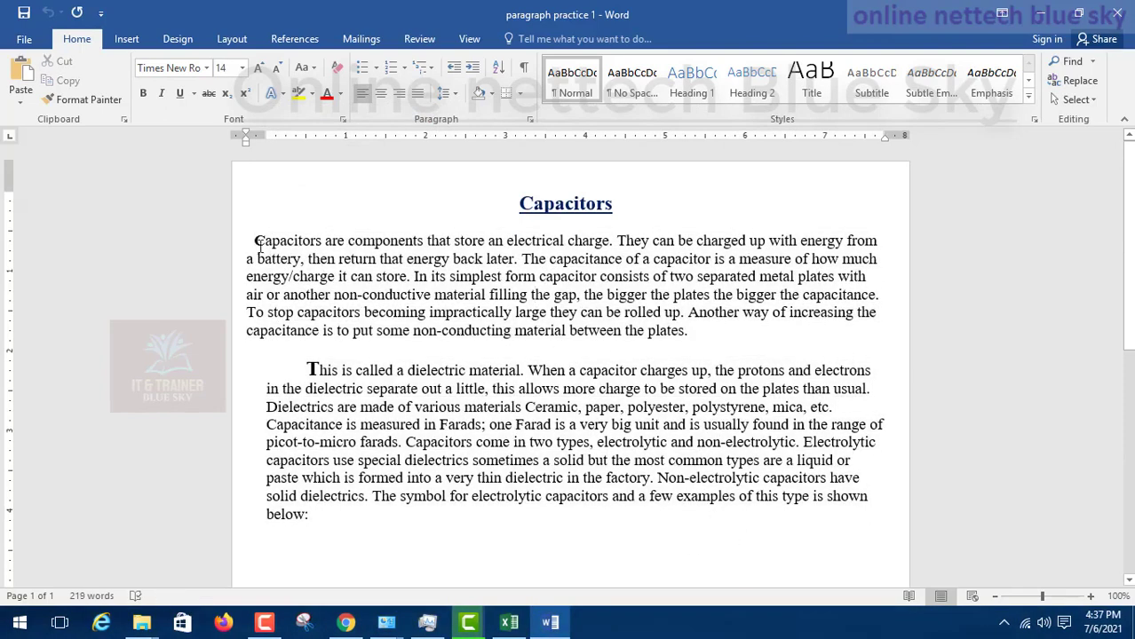
mouse_move(252, 241)
mouse_down()
mouse_move(419, 241)
mouse_move(749, 336)
mouse_up()
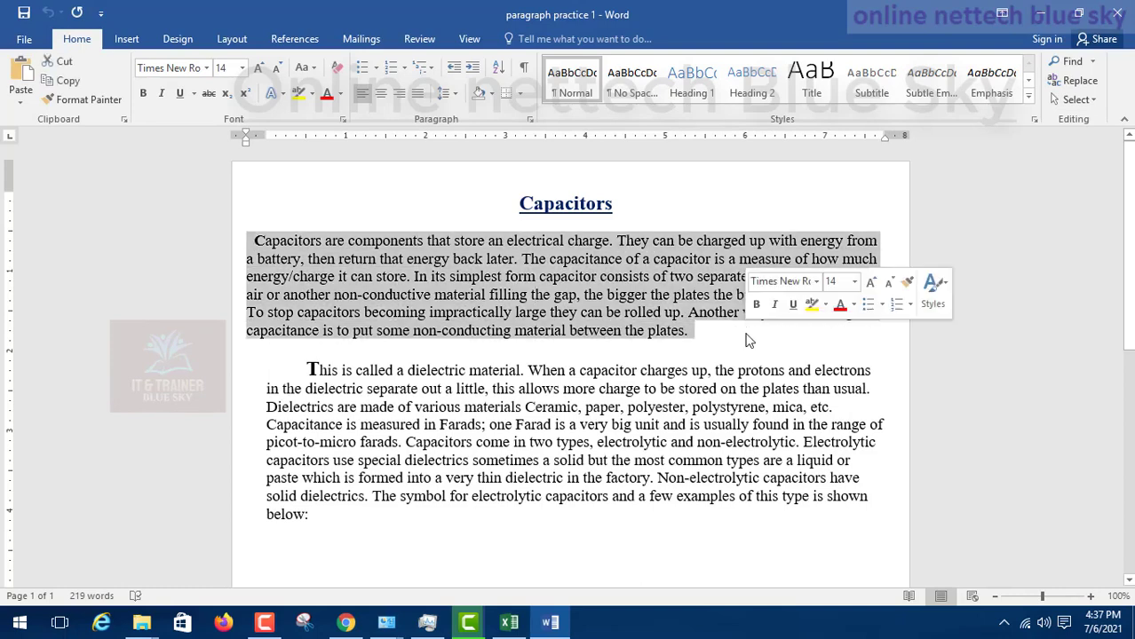
click(750, 335)
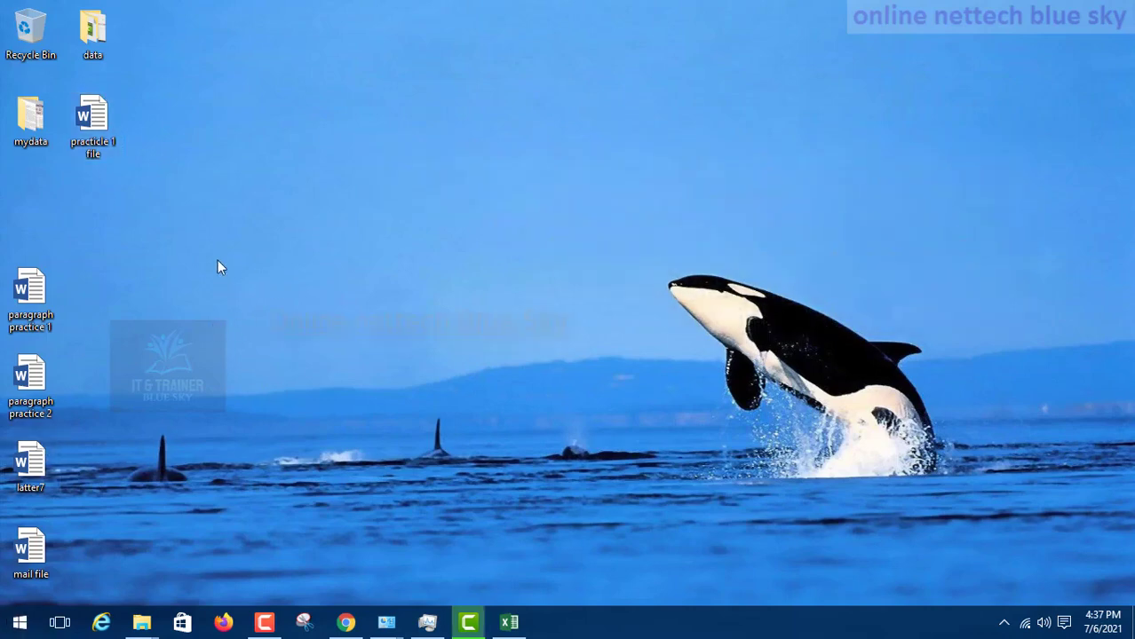
Bring up the Windows Start menu from the taskbar.
click(20, 622)
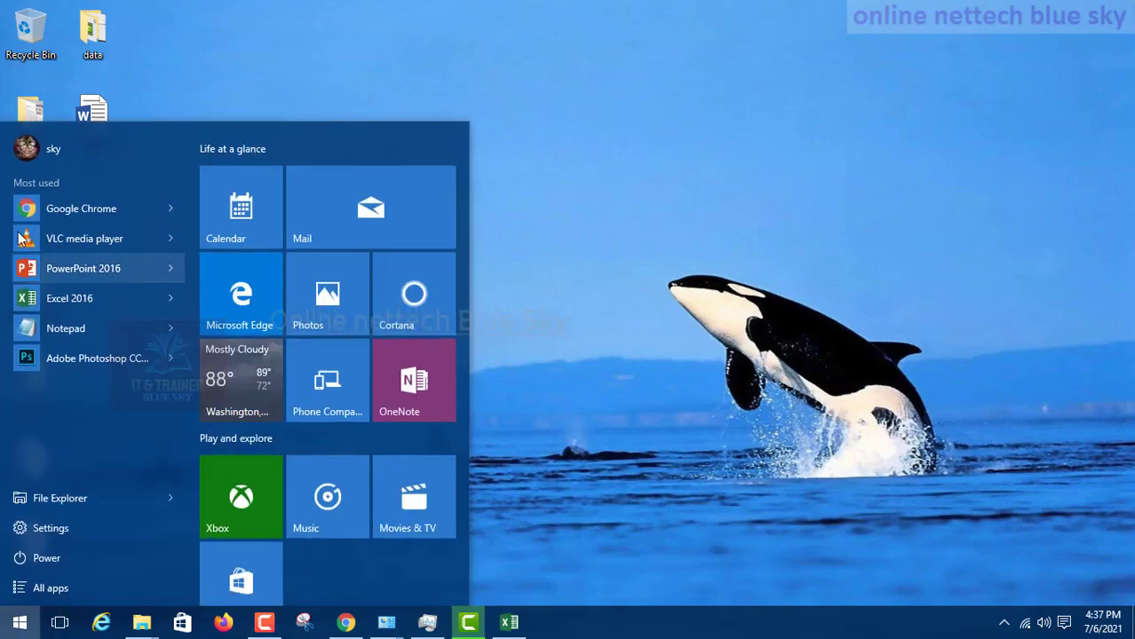
Launch Word 2016 from All apps under the Microsoft Office 2016 folder.
click(40, 588)
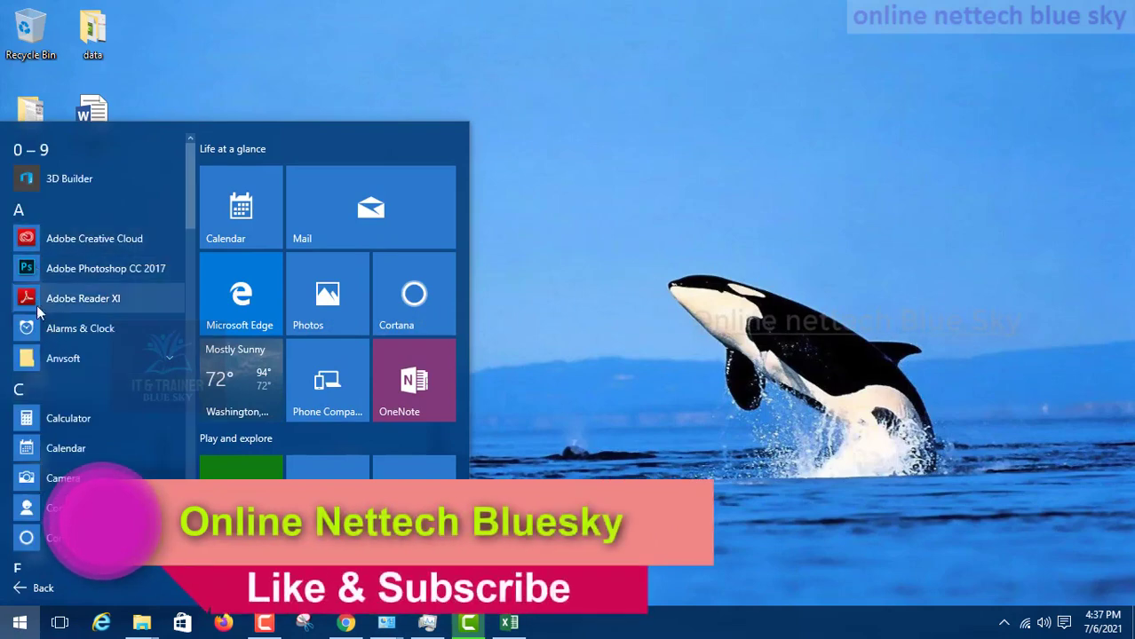
scroll(37, 326, down, 2)
scroll(37, 329, down, 3)
scroll(37, 333, down, 3)
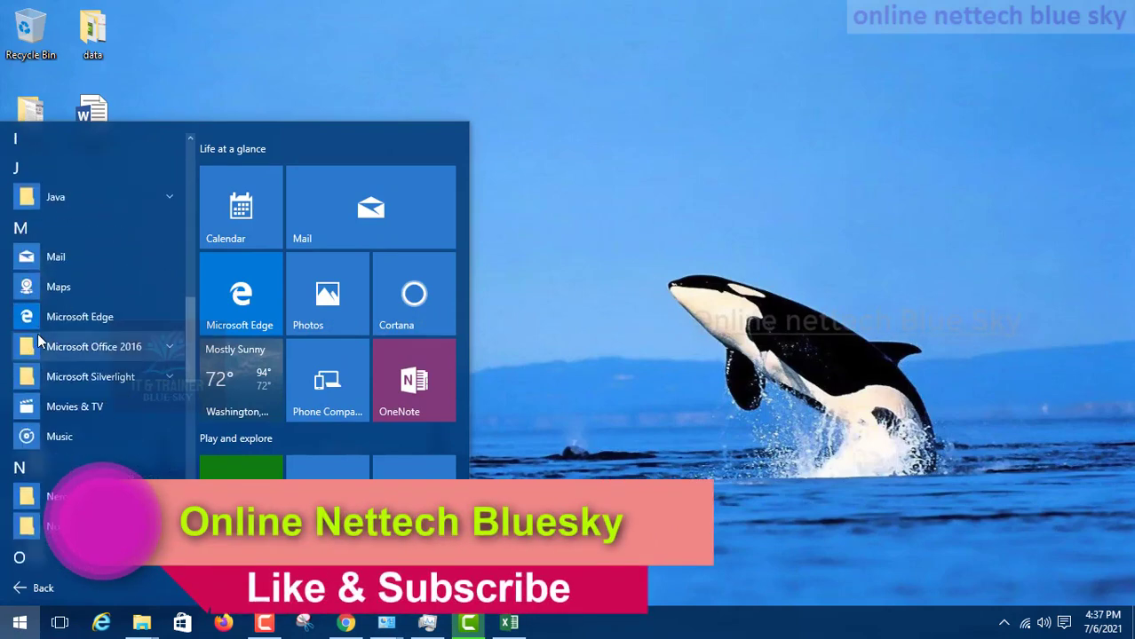
click(81, 347)
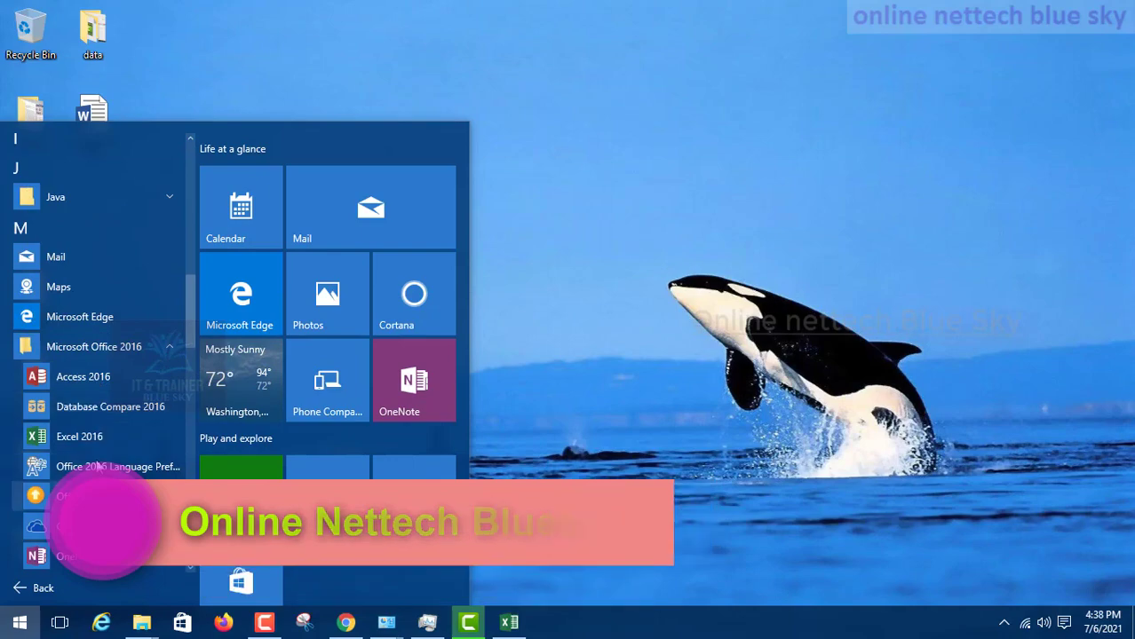
scroll(89, 435, down, 2)
scroll(87, 424, down, 2)
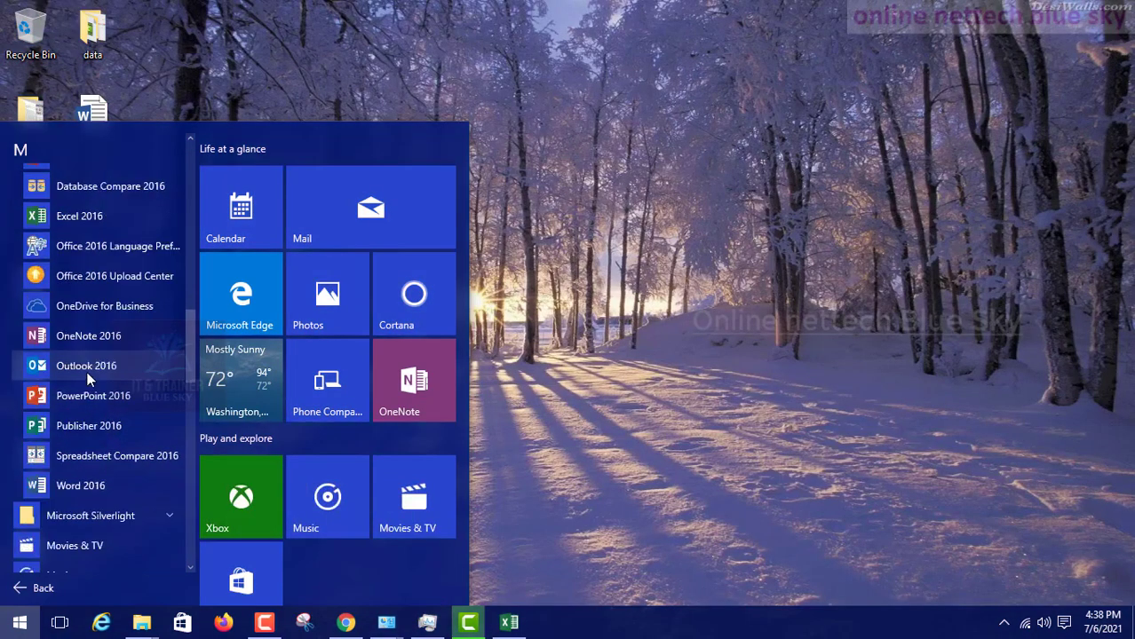
scroll(97, 416, down, 1)
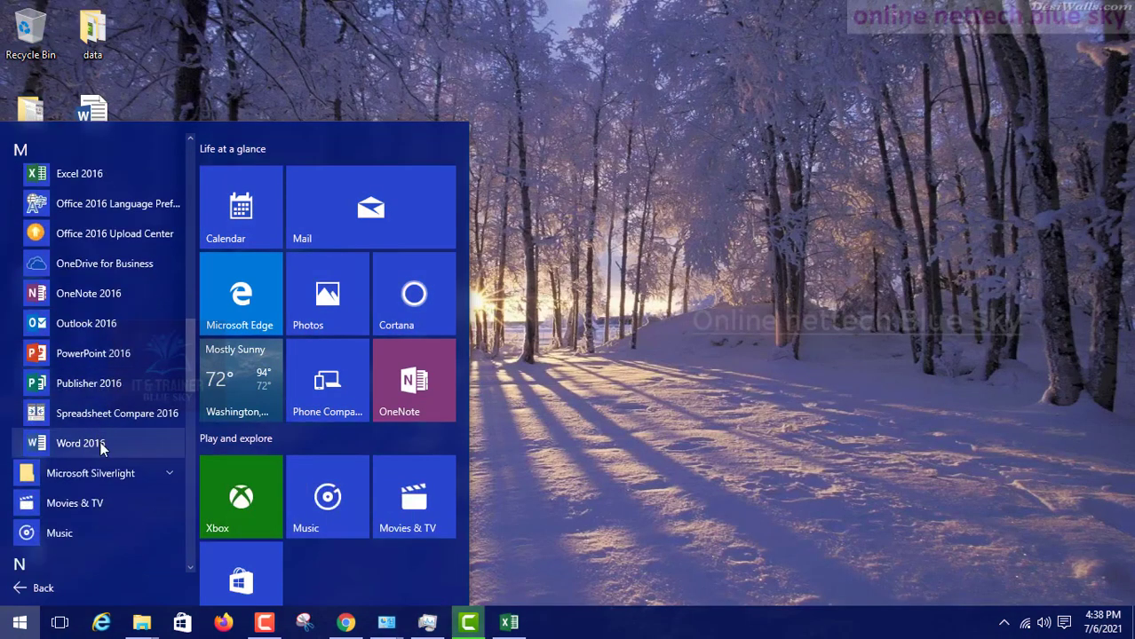
click(101, 444)
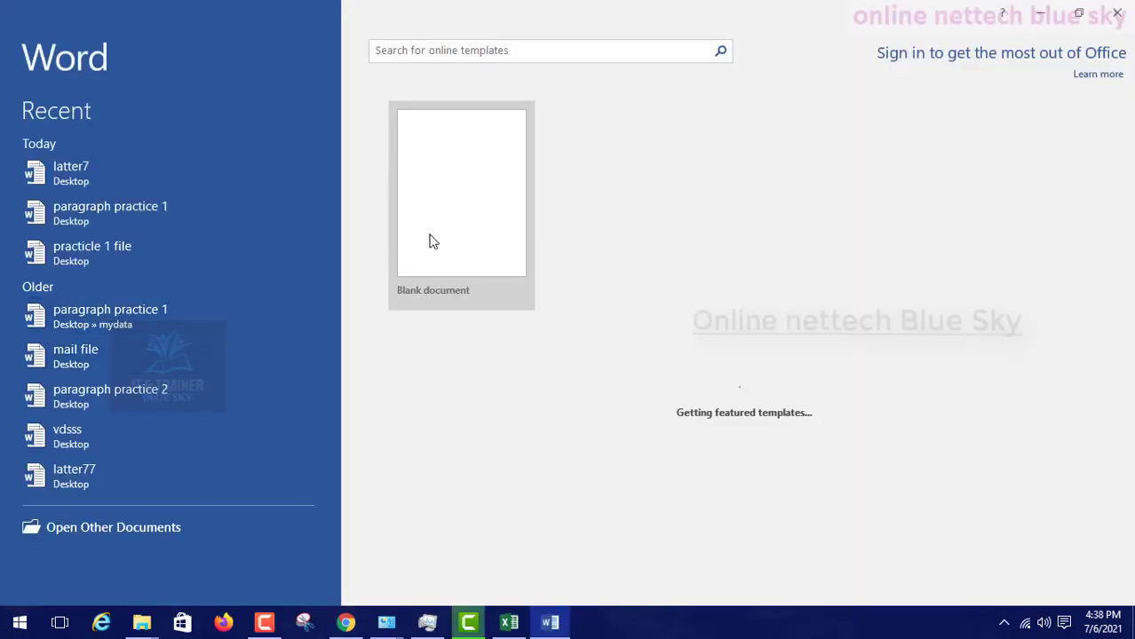
Look through the Word start-screen templates, then create a Blank document.
scroll(462, 271, down, 1)
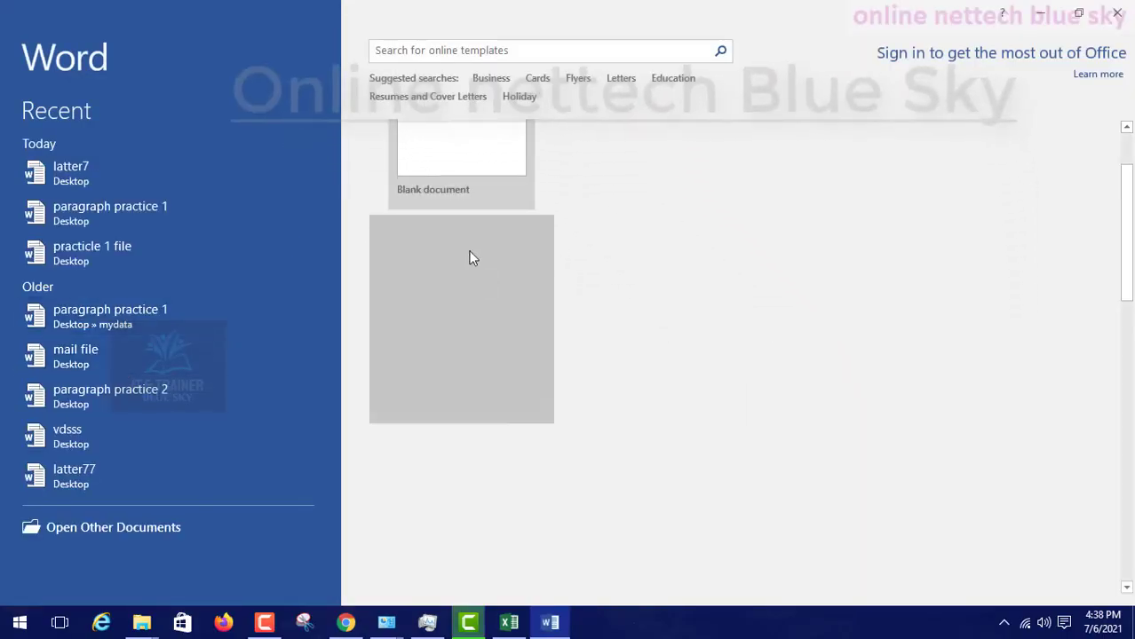
scroll(450, 268, up, 1)
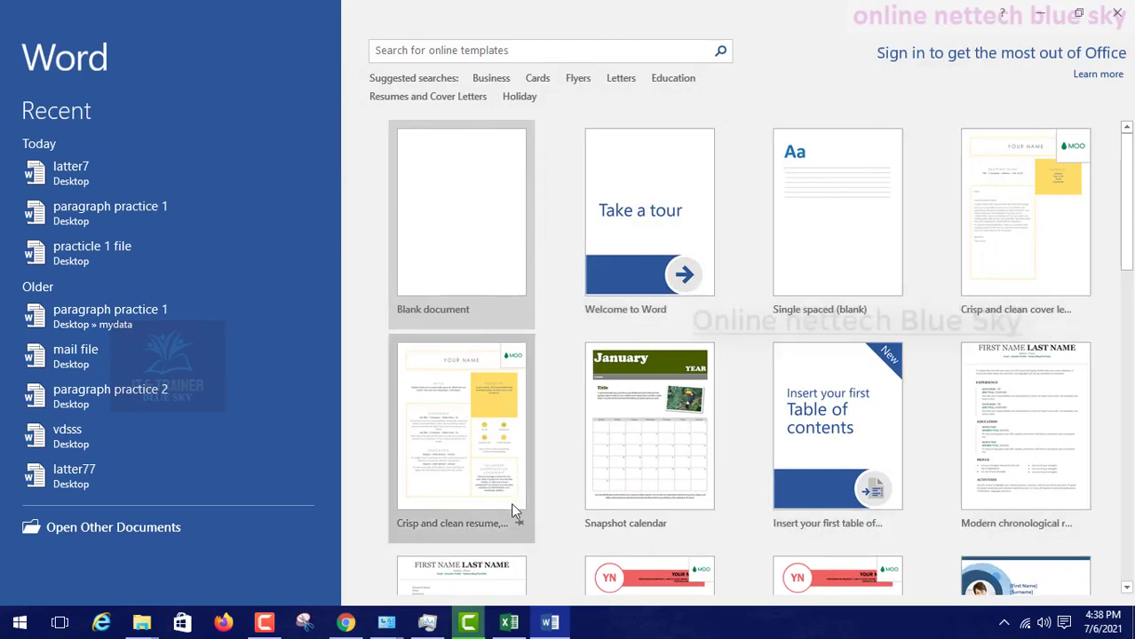
scroll(502, 458, down, 2)
scroll(498, 456, down, 2)
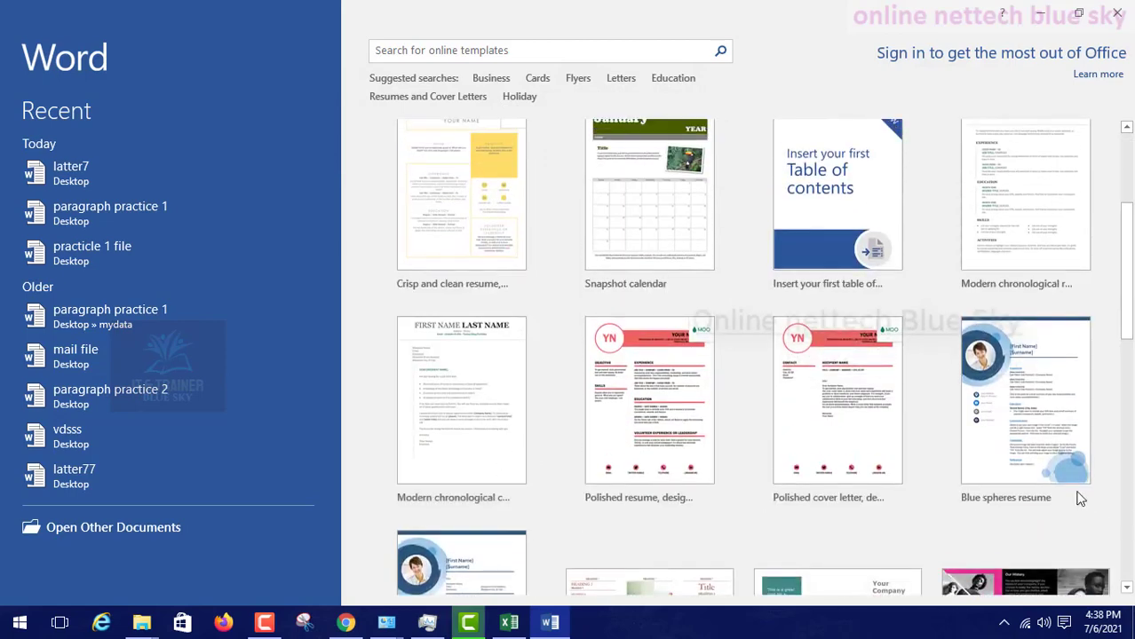
scroll(891, 506, down, 3)
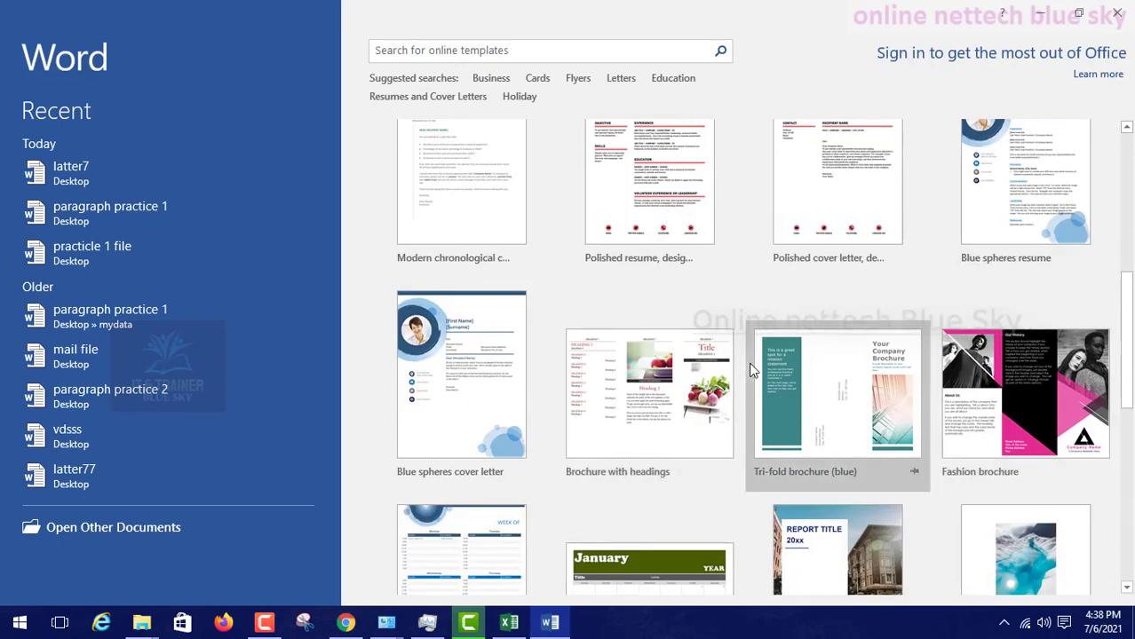
scroll(763, 385, down, 3)
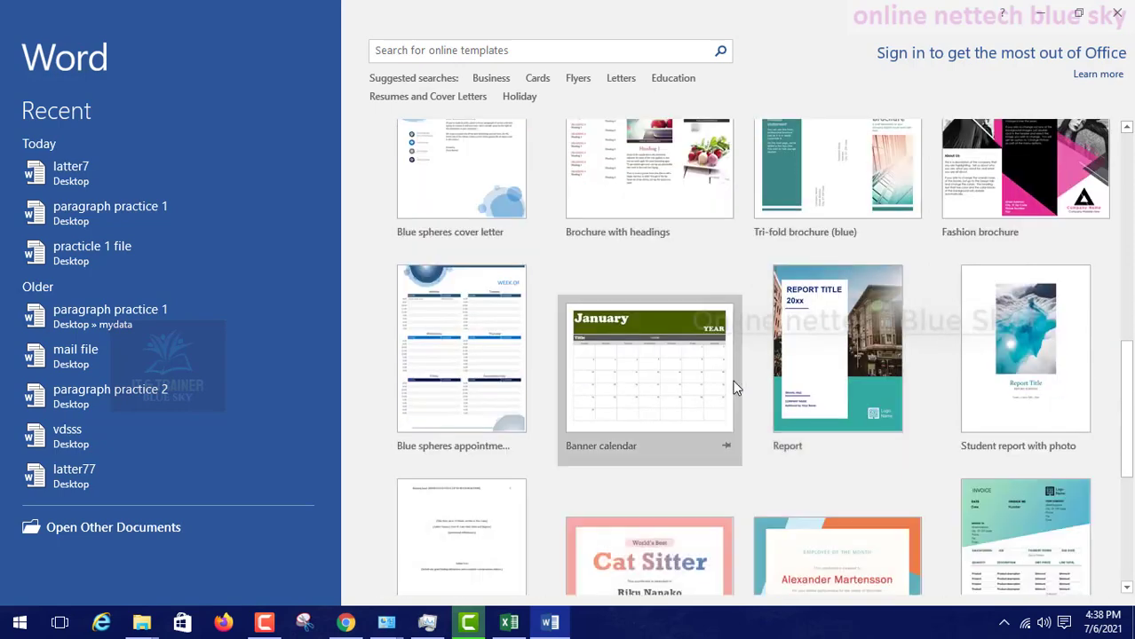
scroll(732, 380, down, 2)
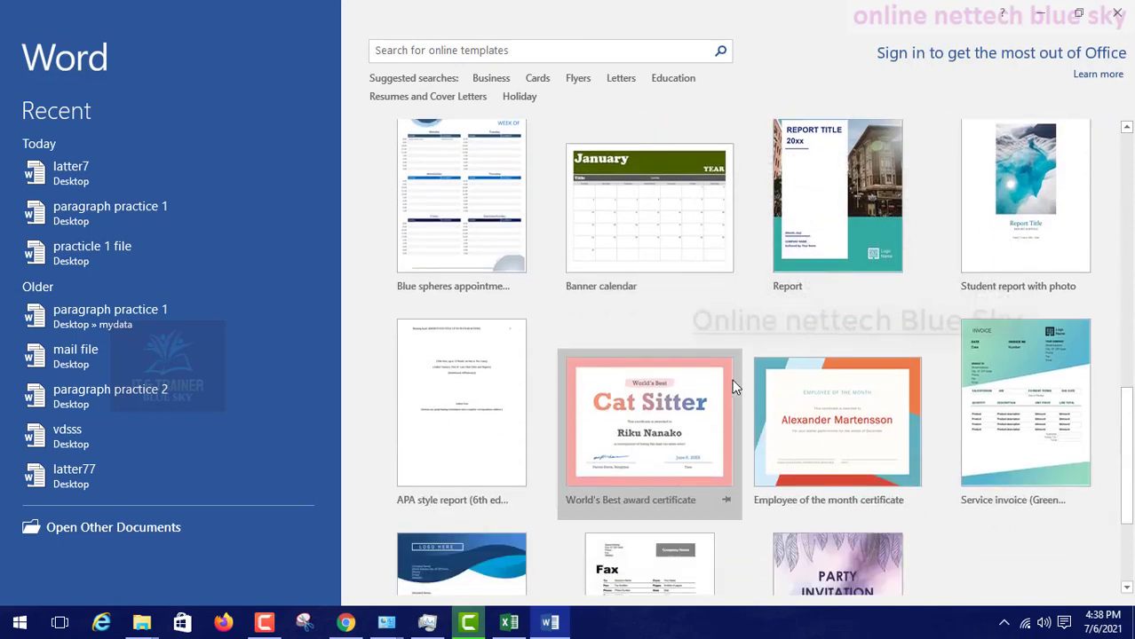
scroll(734, 386, down, 3)
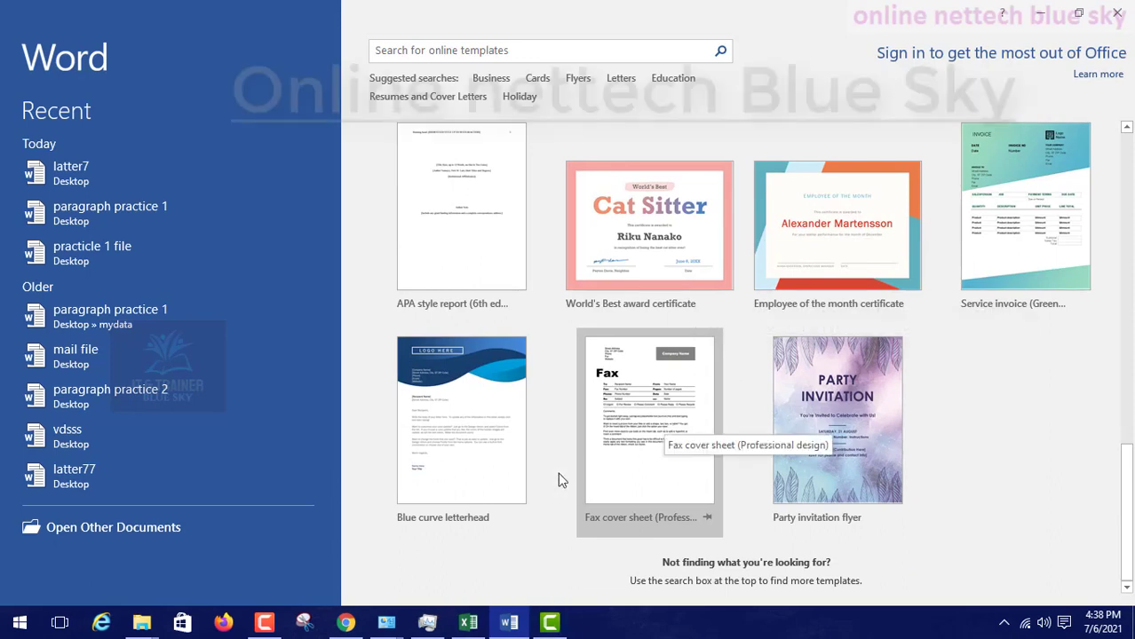
scroll(611, 417, up, 2)
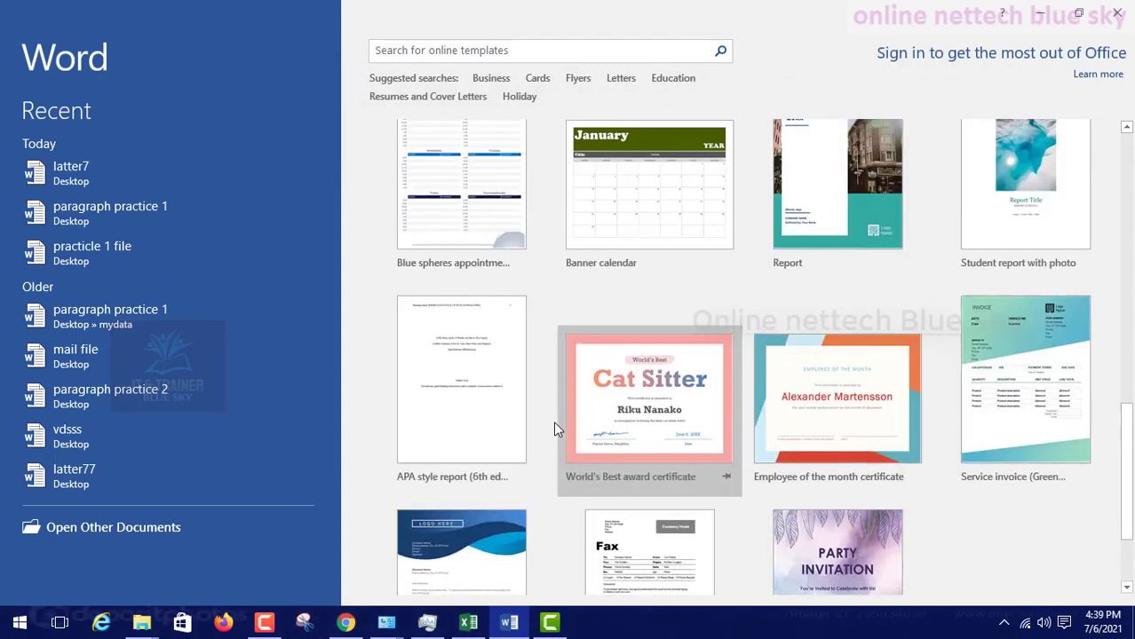
scroll(554, 425, up, 2)
scroll(533, 435, up, 4)
scroll(531, 441, up, 2)
scroll(529, 434, up, 3)
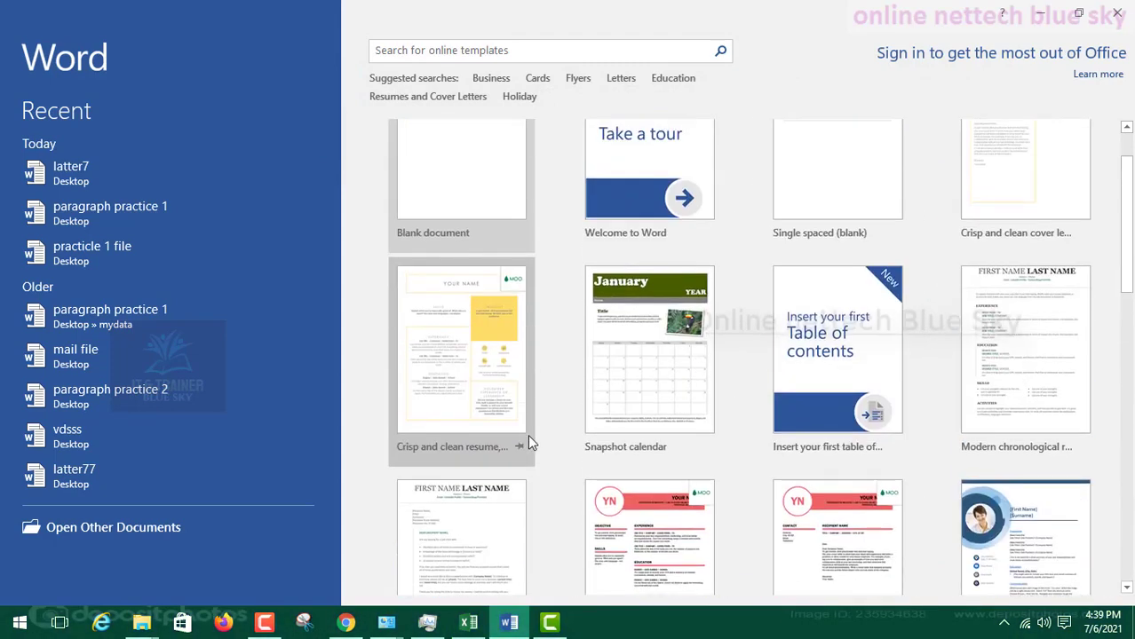
scroll(528, 434, up, 1)
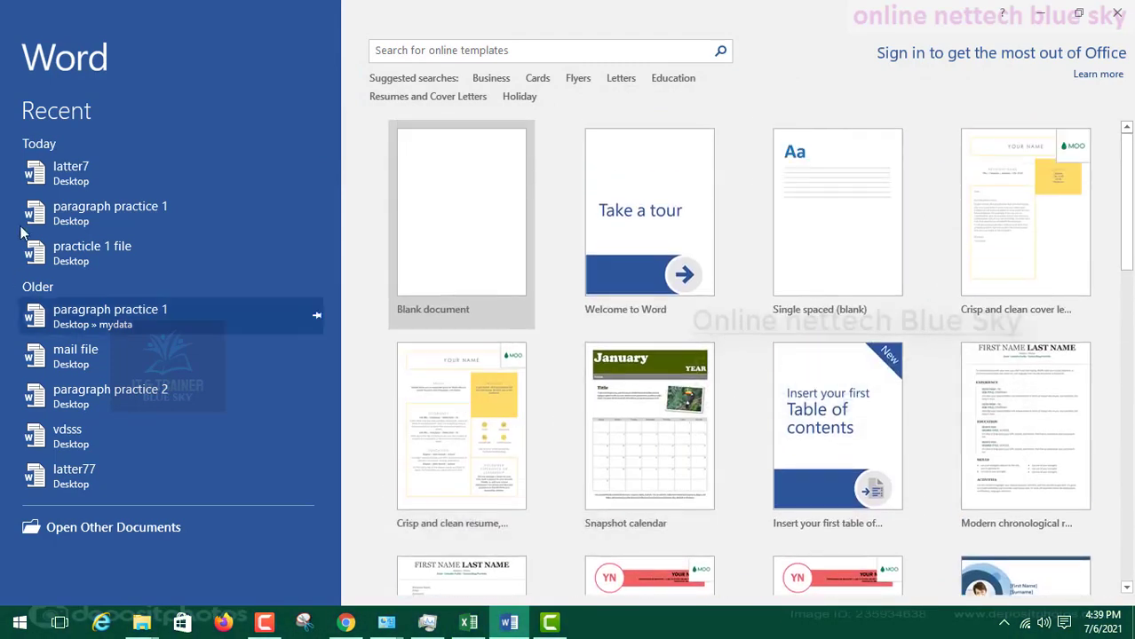
click(400, 193)
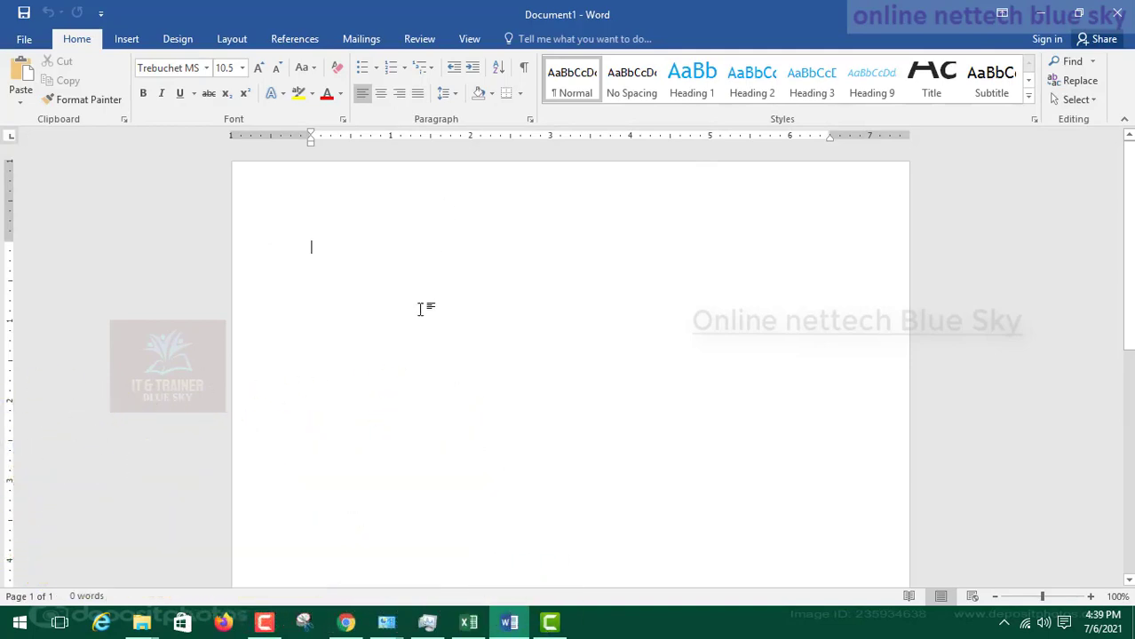
scroll(417, 311, down, 3)
scroll(390, 330, up, 3)
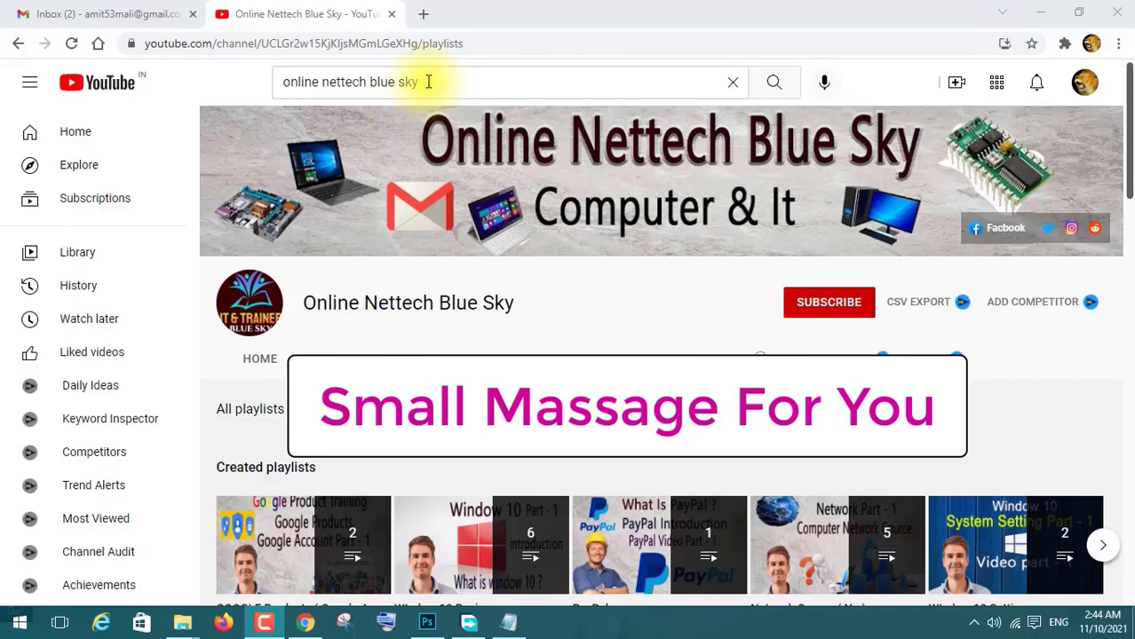
Search YouTube for online nettech blue sky, open the channel, and pause its autoplay video.
drag(421, 80, 266, 79)
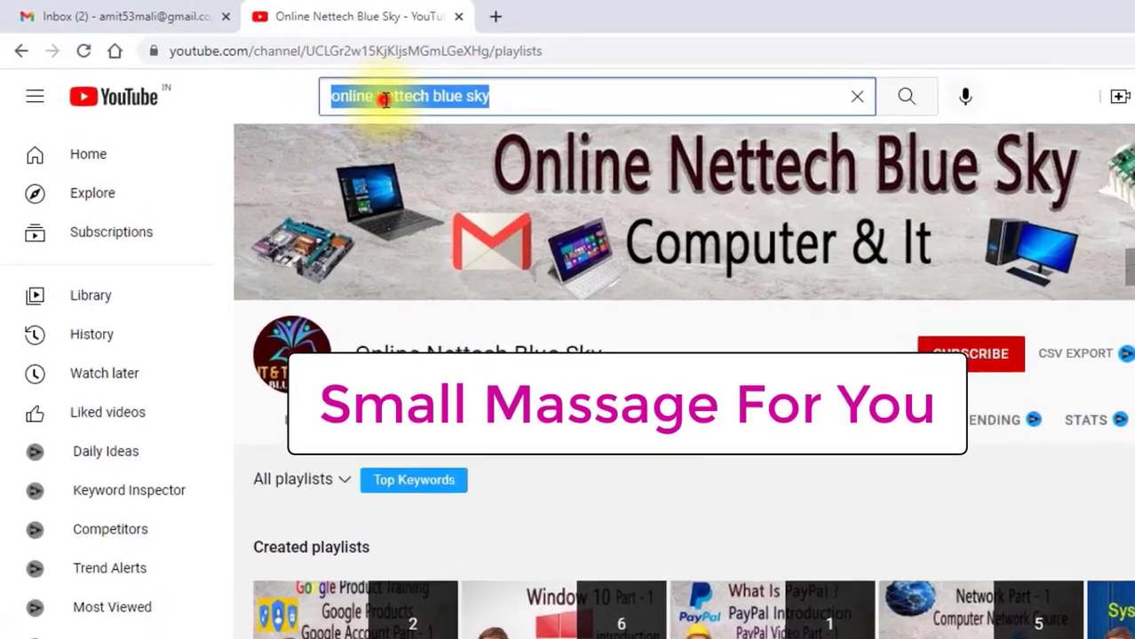
click(384, 98)
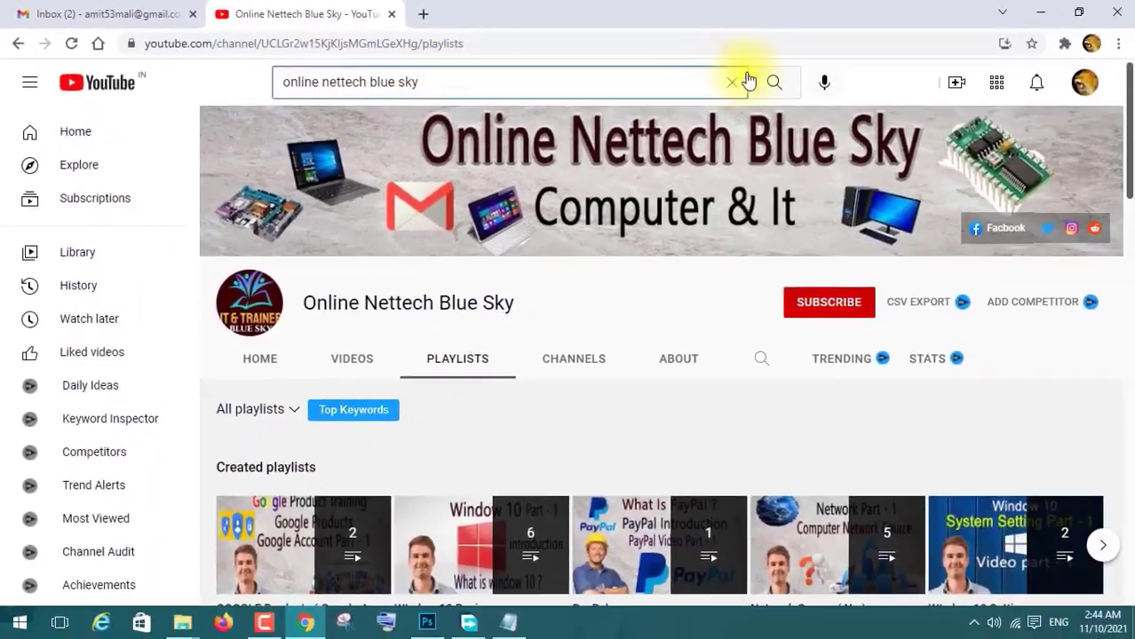
click(775, 81)
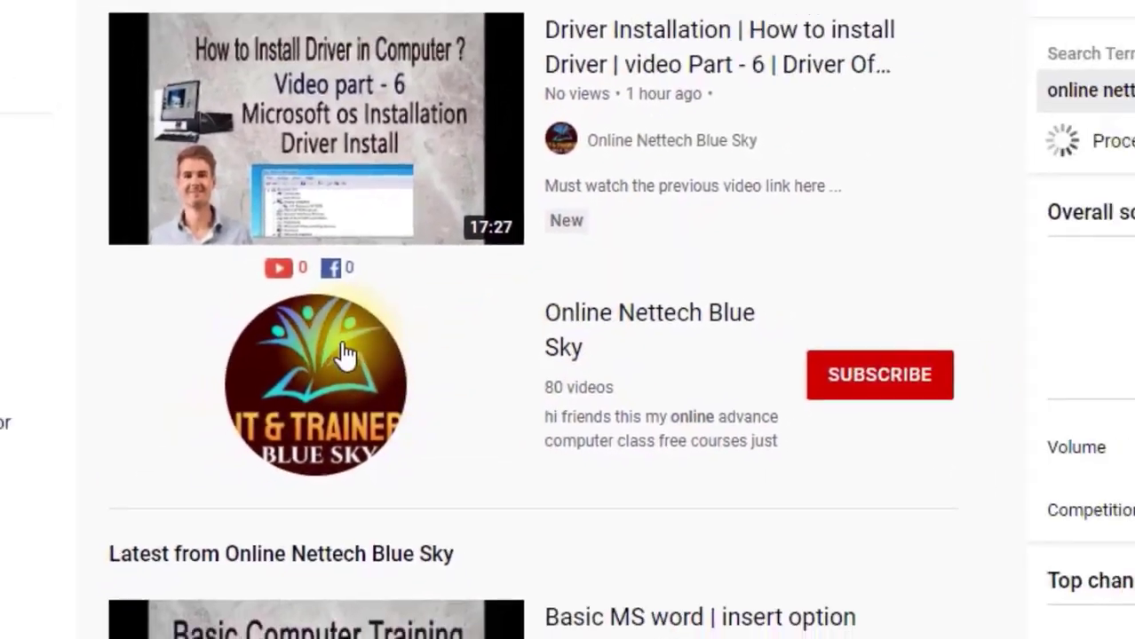
click(345, 353)
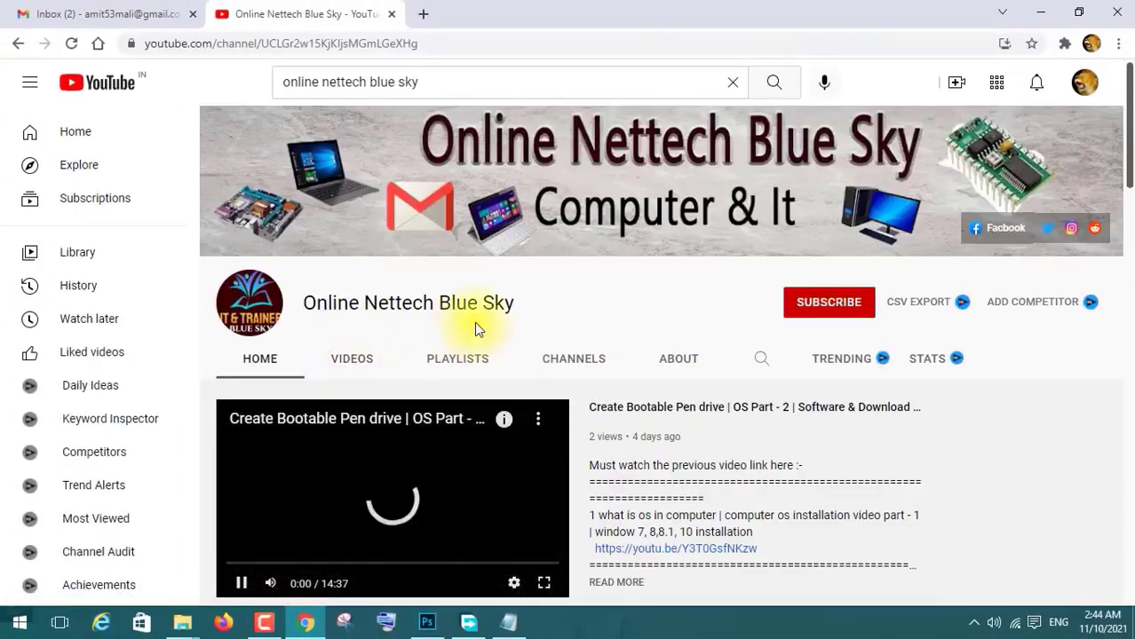
click(240, 584)
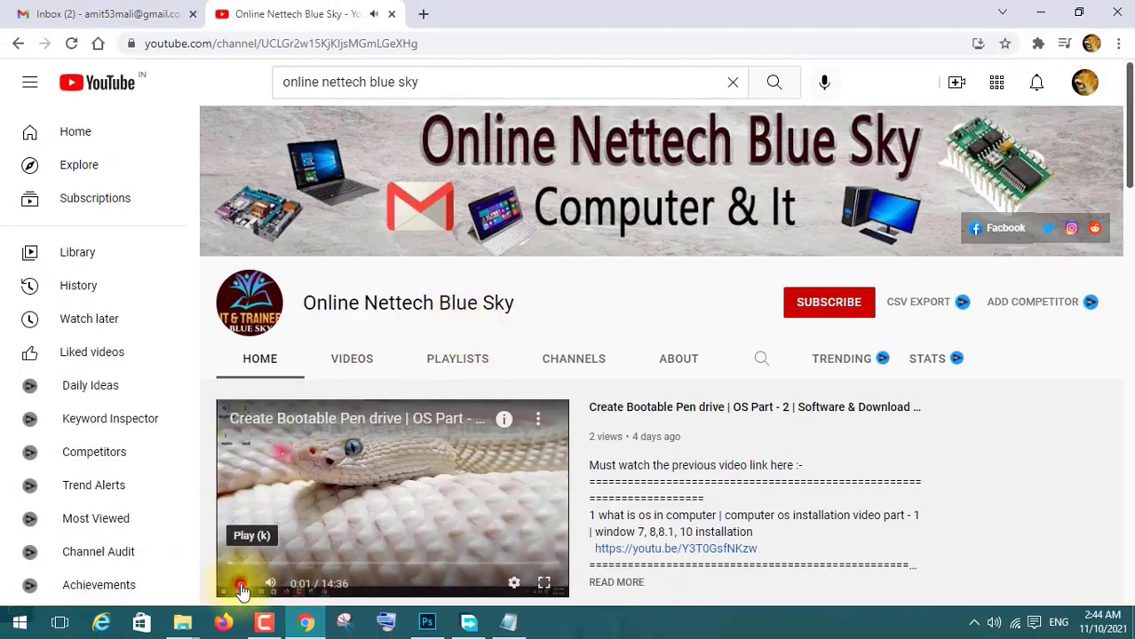
Show the channel's Playlists and scroll to the 'important Cources' playlist row.
scroll(454, 405, down, 1)
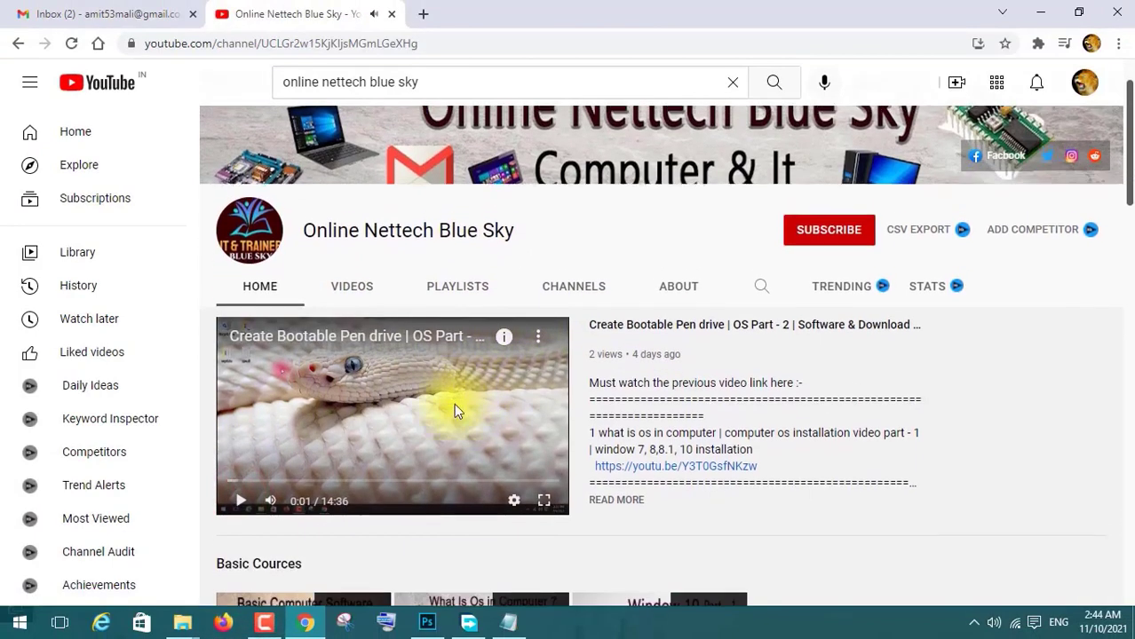
scroll(657, 173, up, 1)
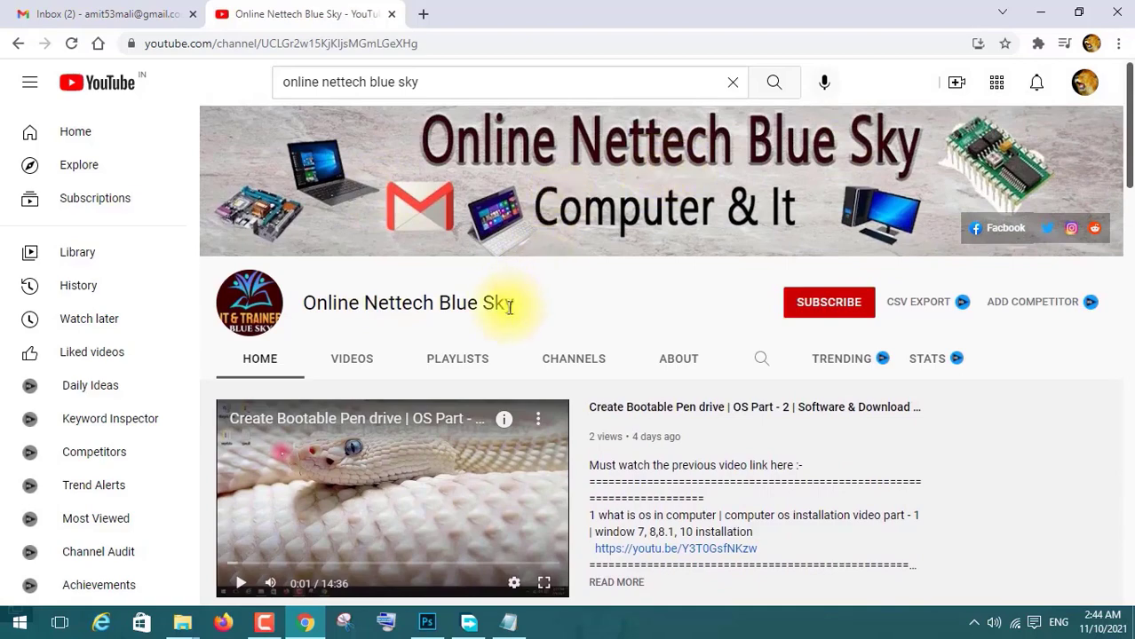
scroll(524, 318, down, 3)
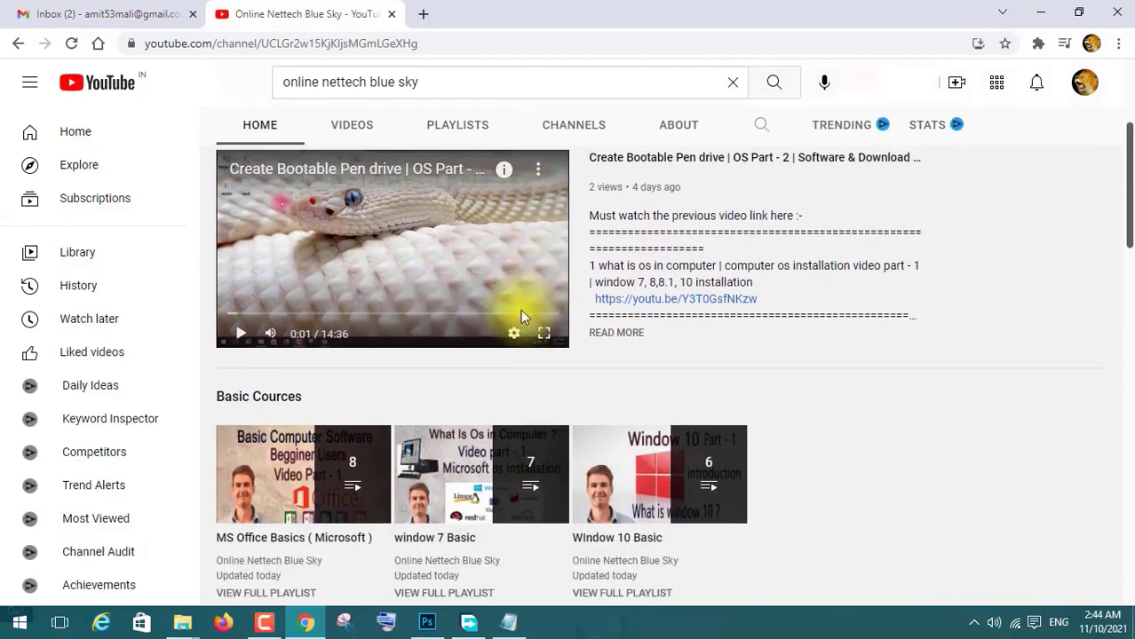
scroll(521, 309, up, 3)
click(472, 360)
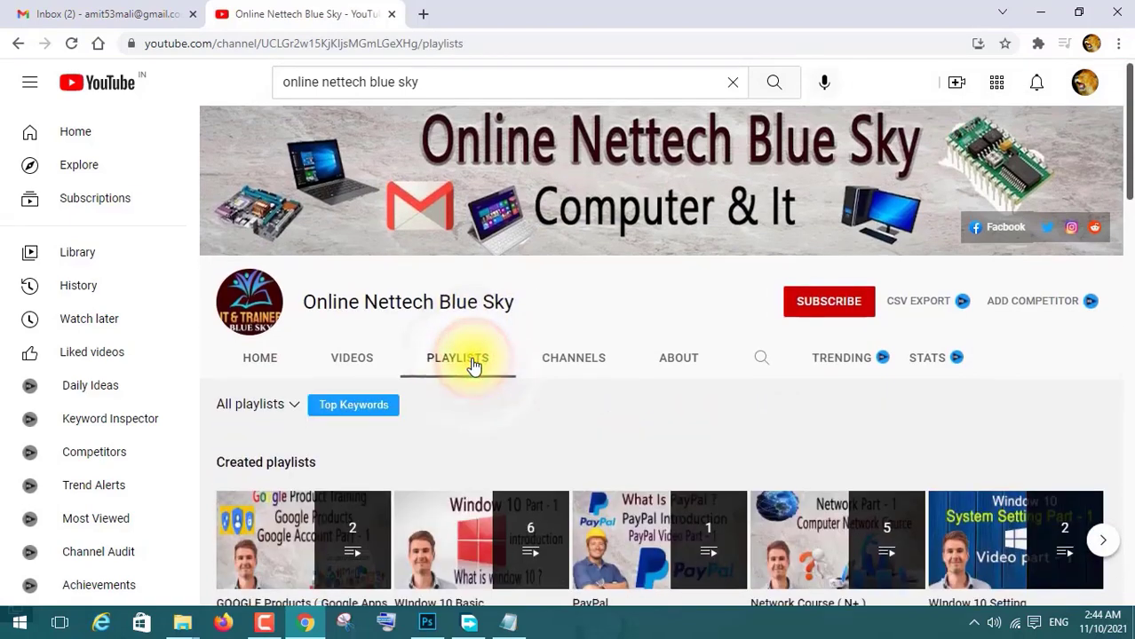
scroll(473, 364, down, 3)
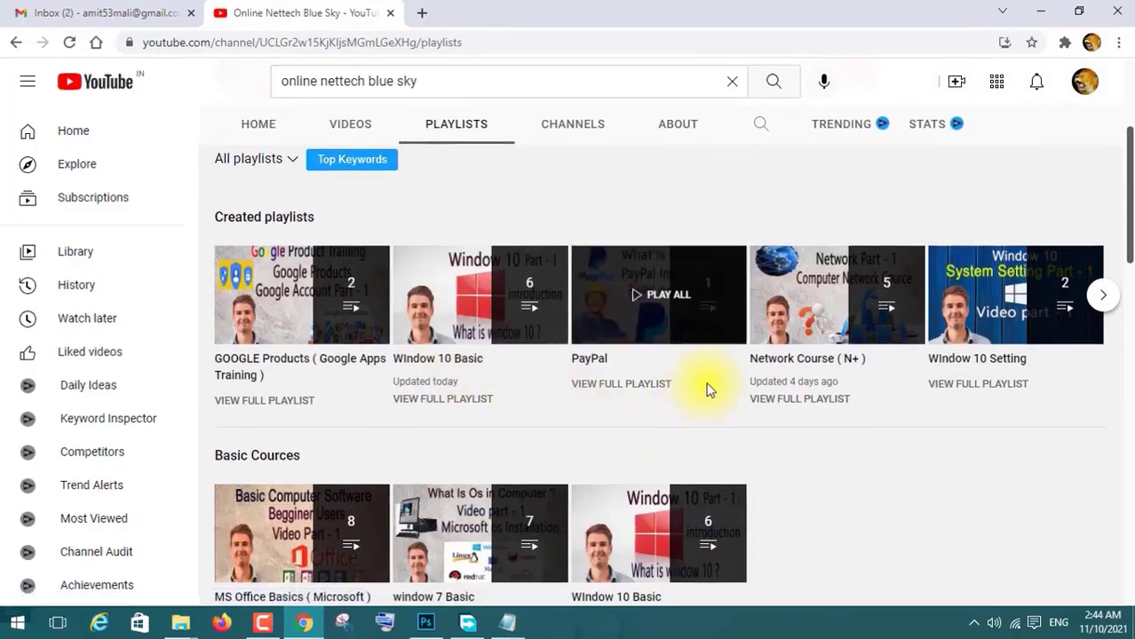
scroll(657, 366, down, 4)
scroll(600, 342, down, 3)
scroll(550, 324, down, 5)
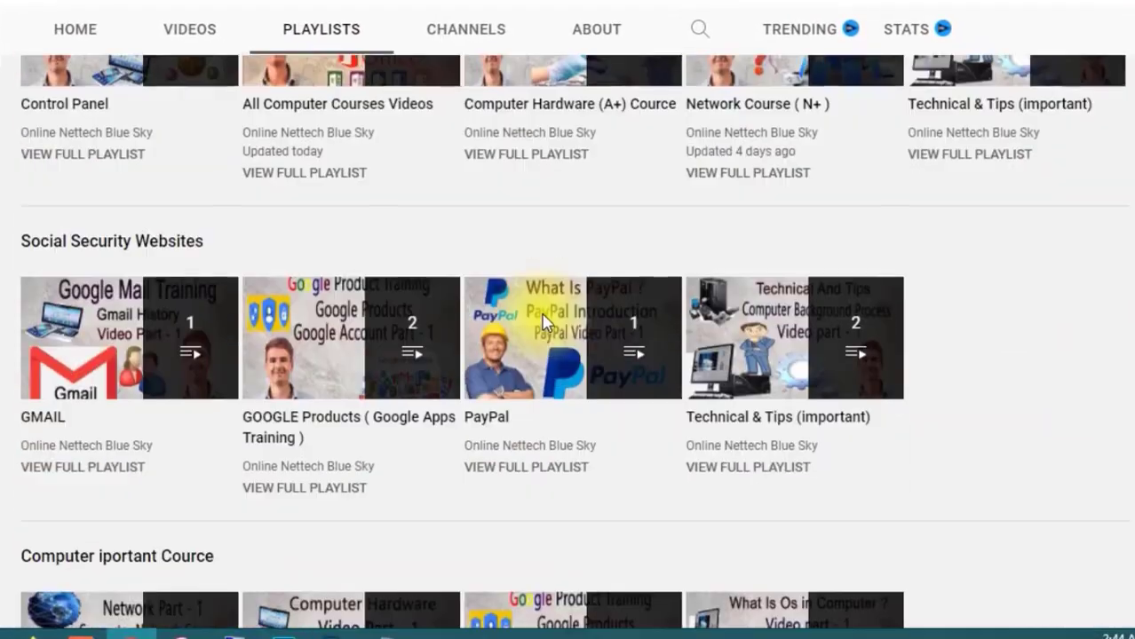
scroll(542, 321, down, 2)
scroll(542, 324, down, 3)
mouse_move(573, 190)
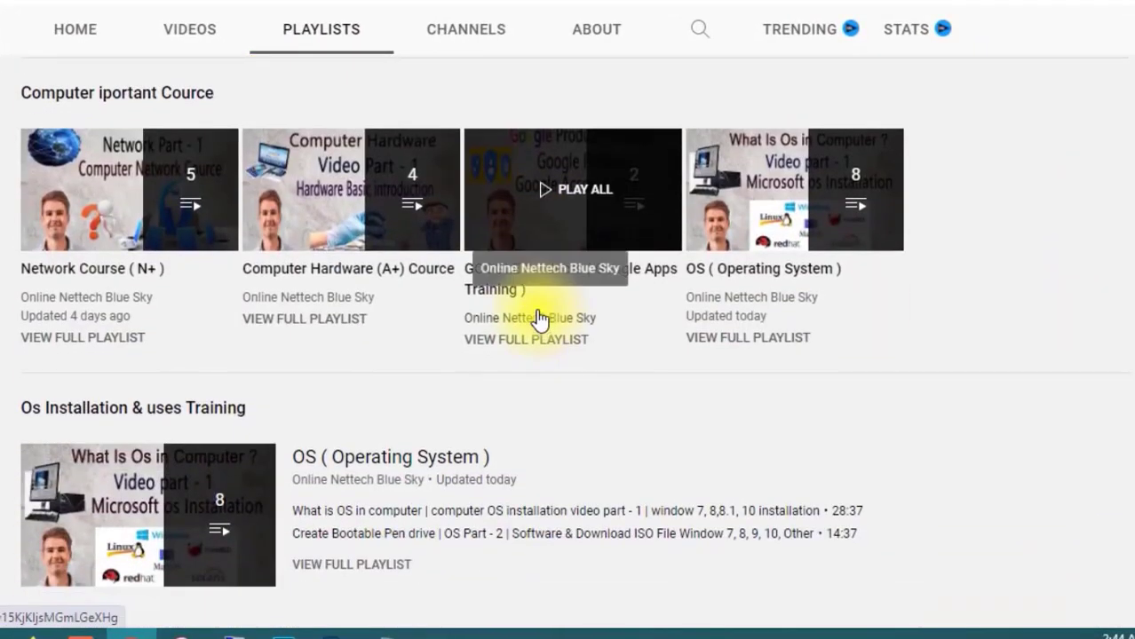
scroll(541, 325, up, 1)
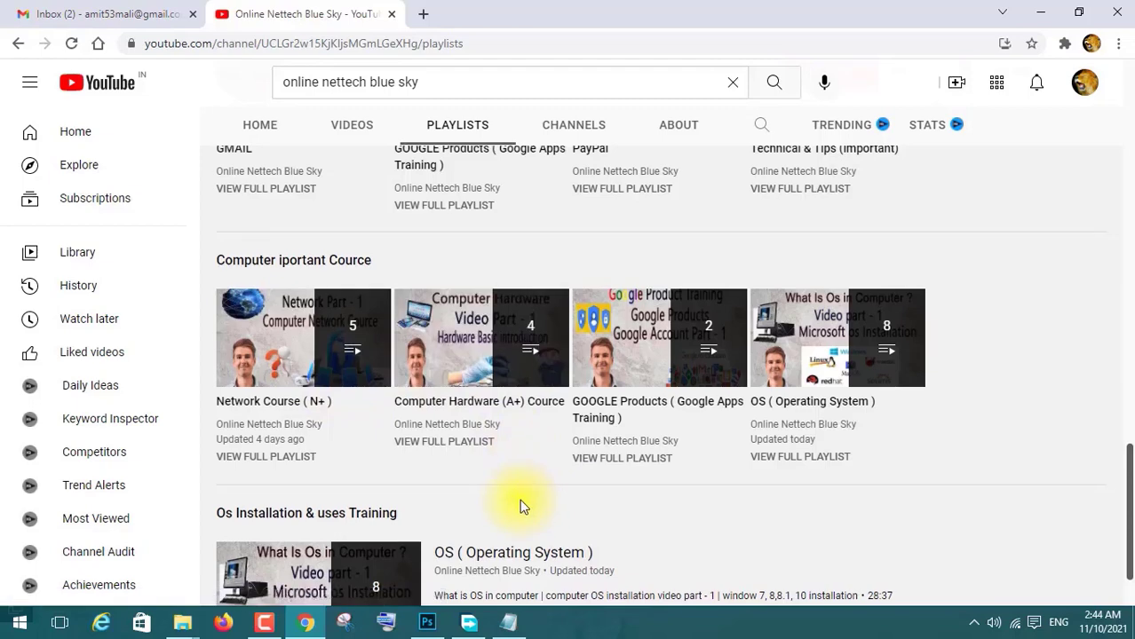
scroll(520, 505, up, 4)
scroll(515, 502, up, 2)
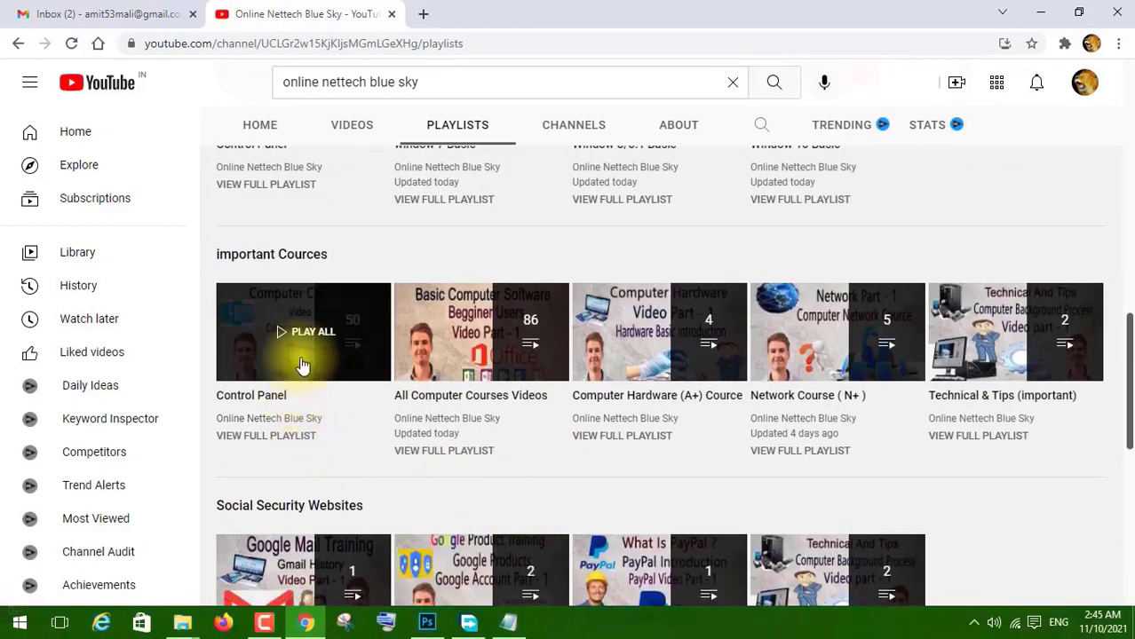
mouse_move(303, 333)
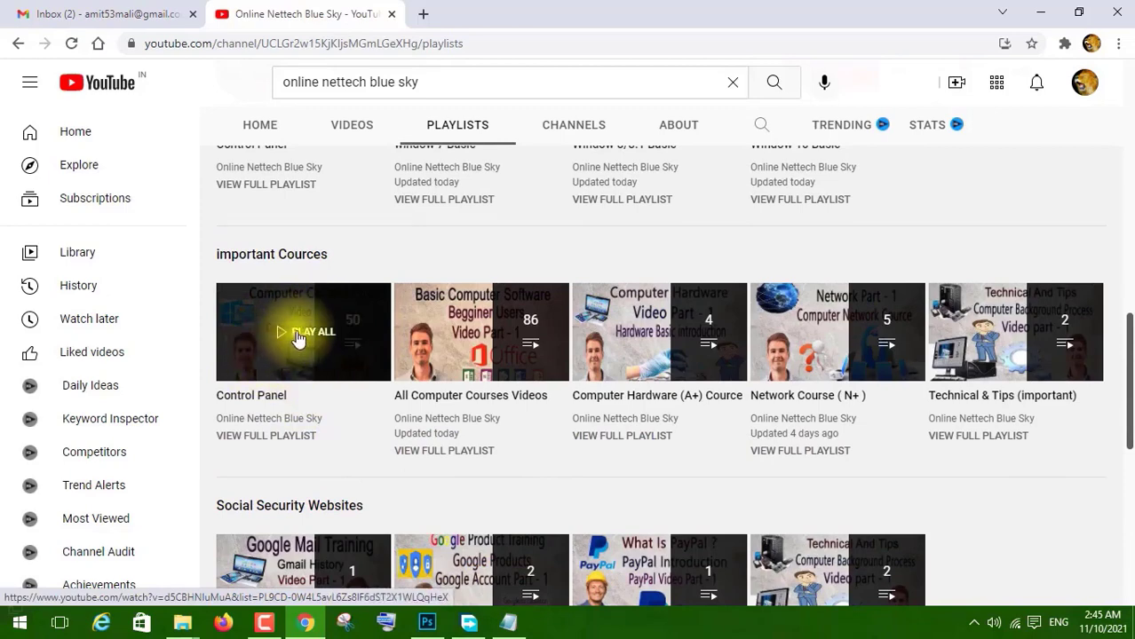
click(299, 339)
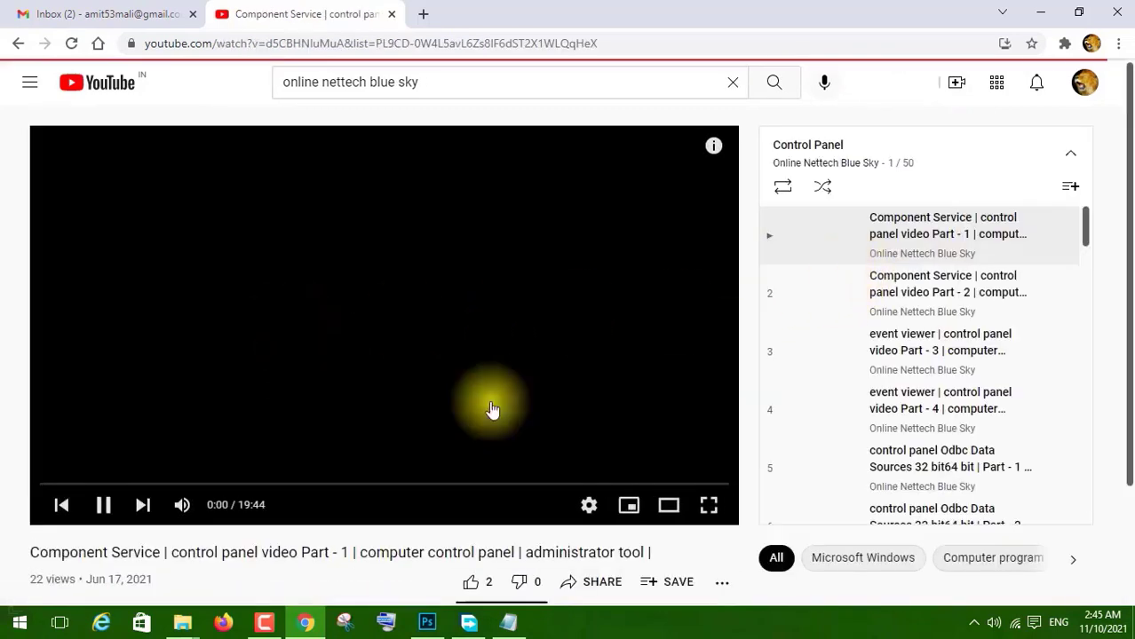
click(99, 508)
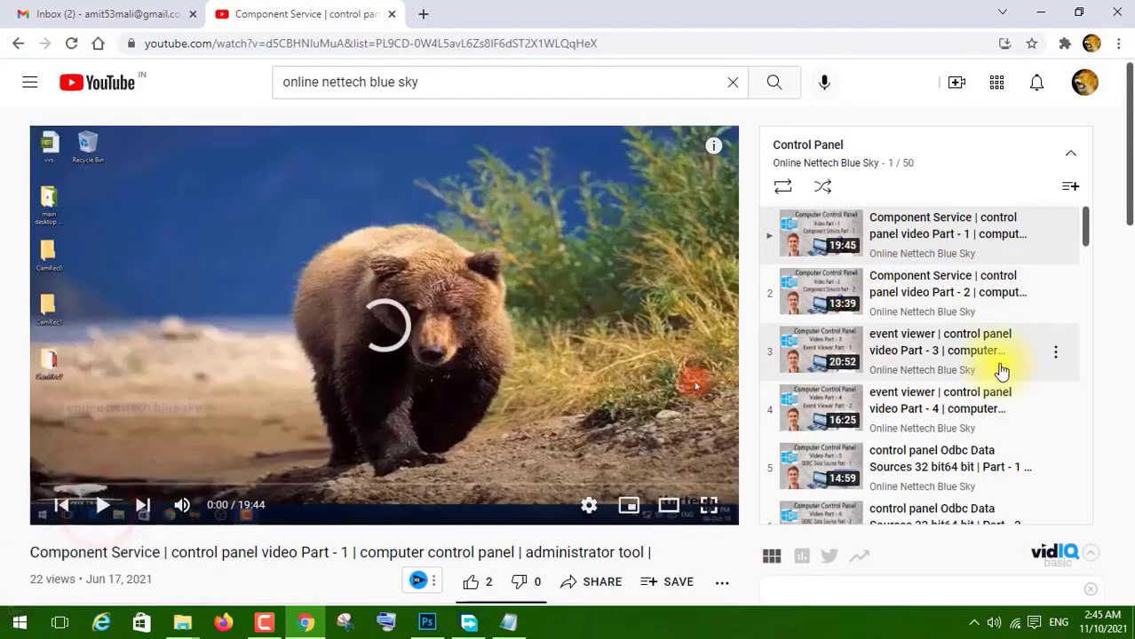
scroll(900, 335, down, 6)
scroll(882, 329, down, 3)
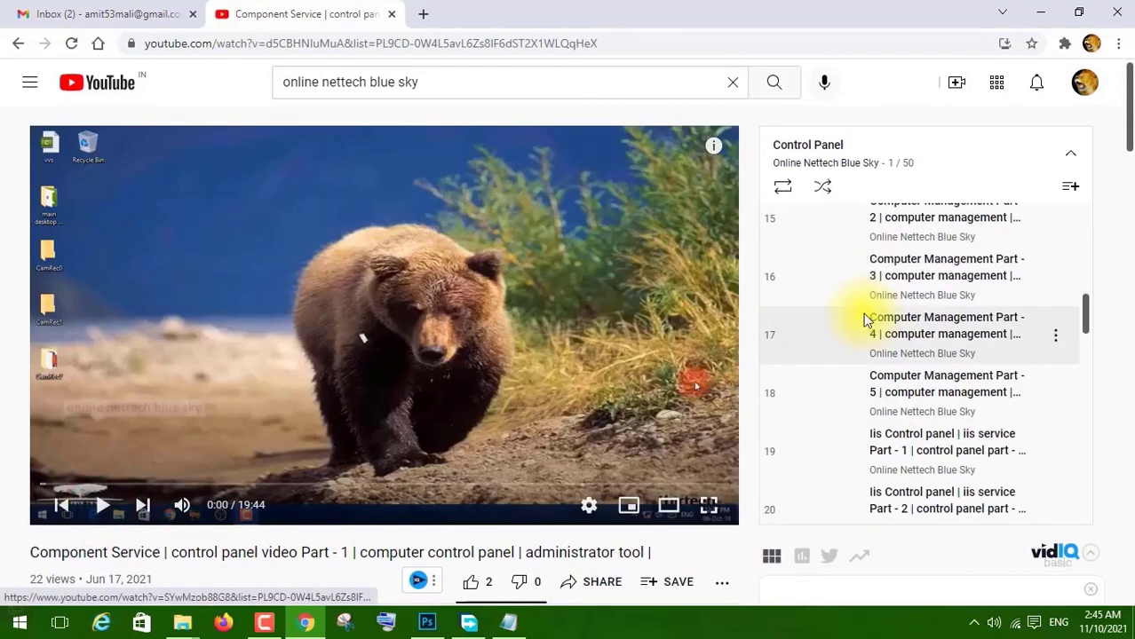
scroll(861, 317, down, 6)
scroll(851, 349, up, 2)
scroll(855, 349, down, 2)
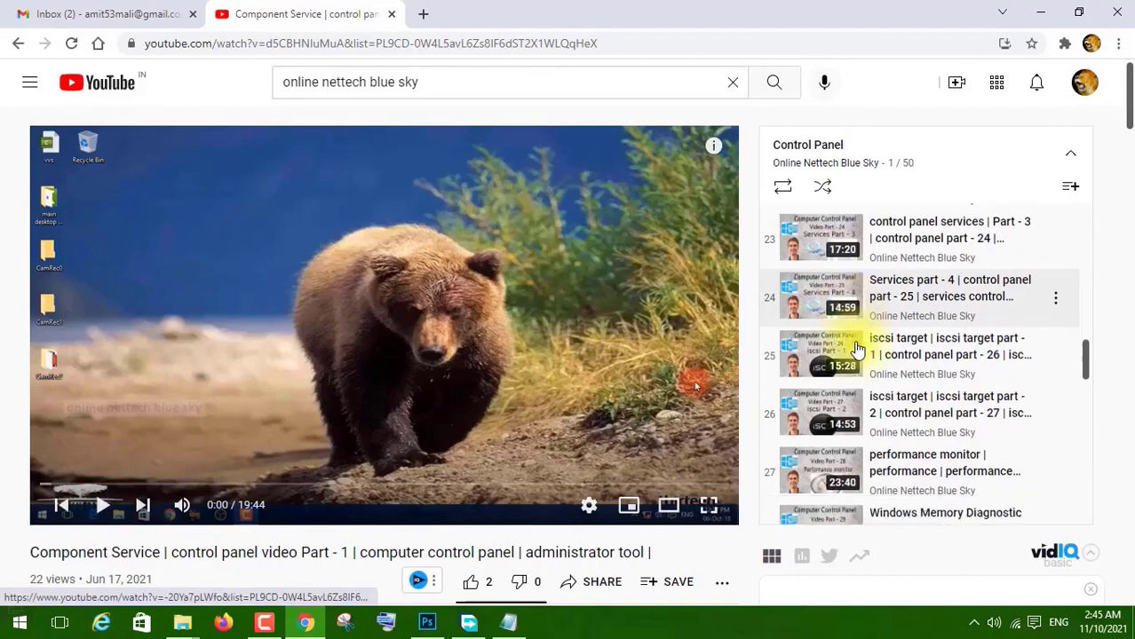
scroll(857, 349, down, 8)
scroll(857, 349, down, 2)
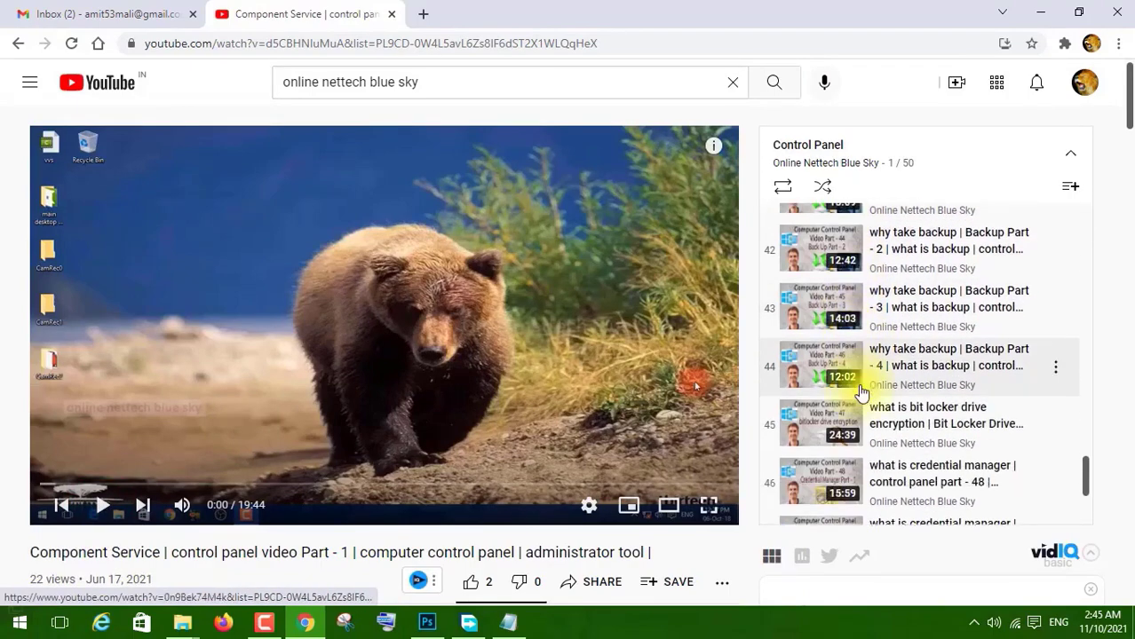
scroll(859, 391, down, 3)
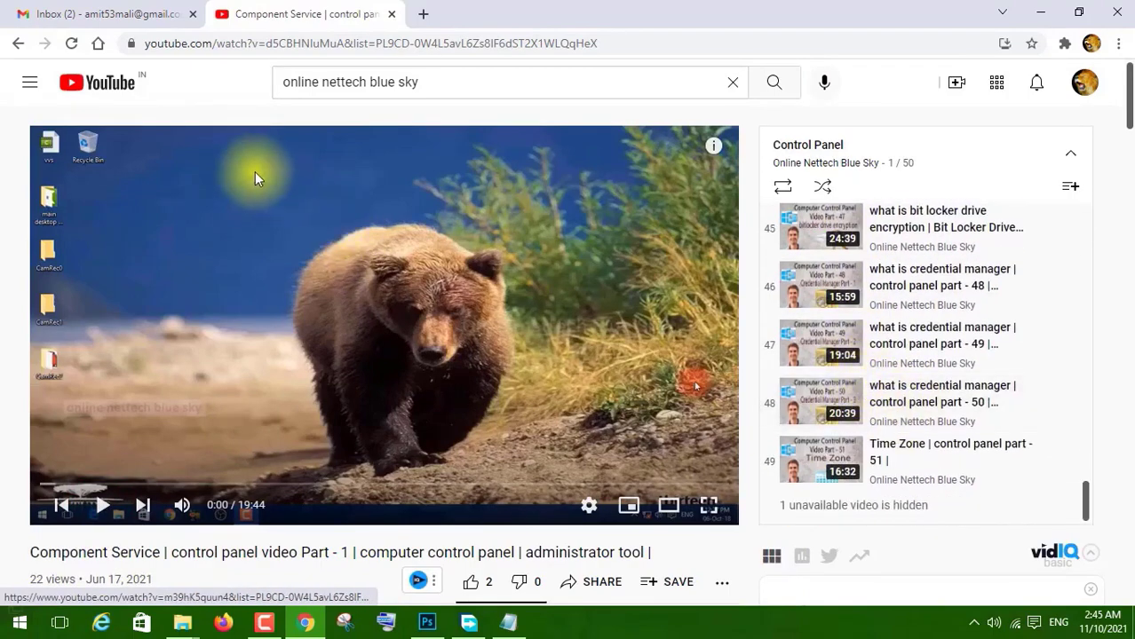
click(19, 46)
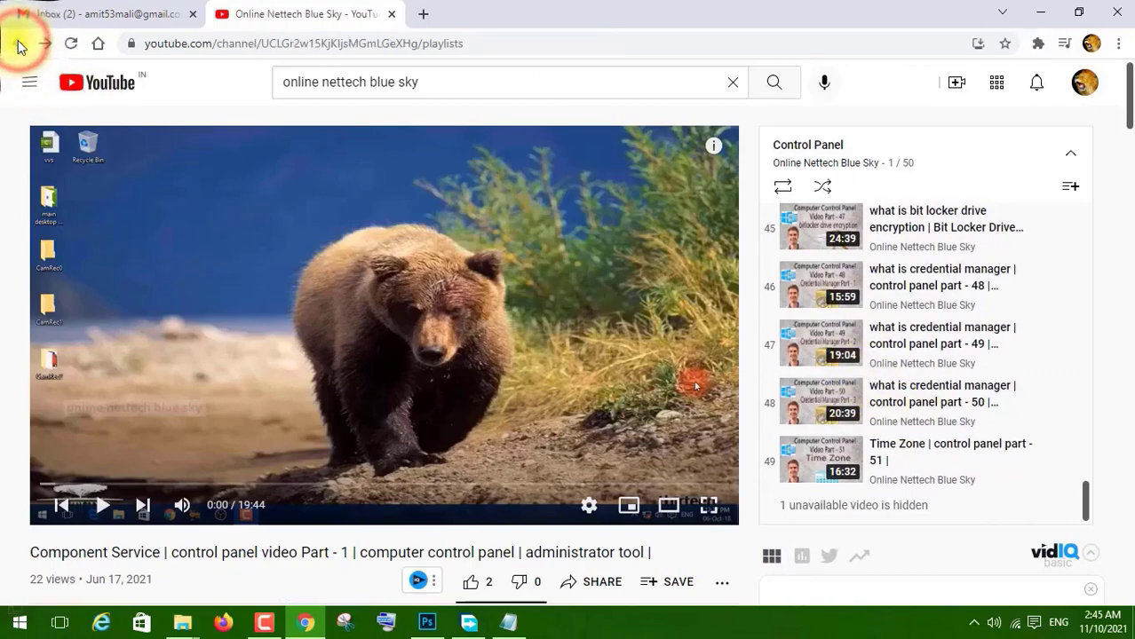
mouse_move(946, 457)
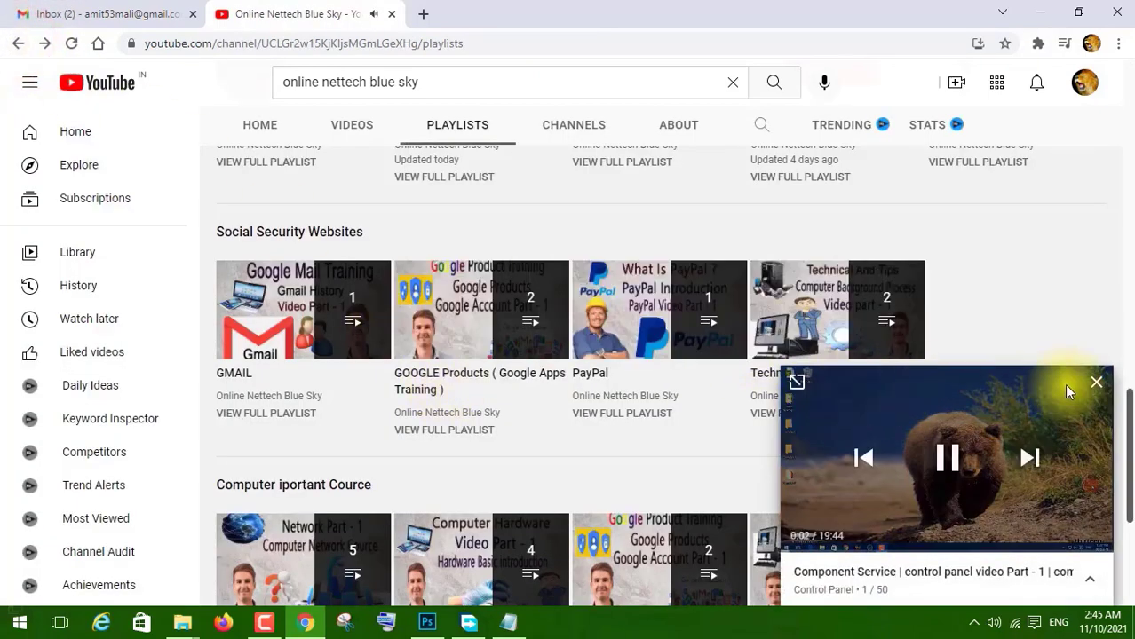
click(1096, 382)
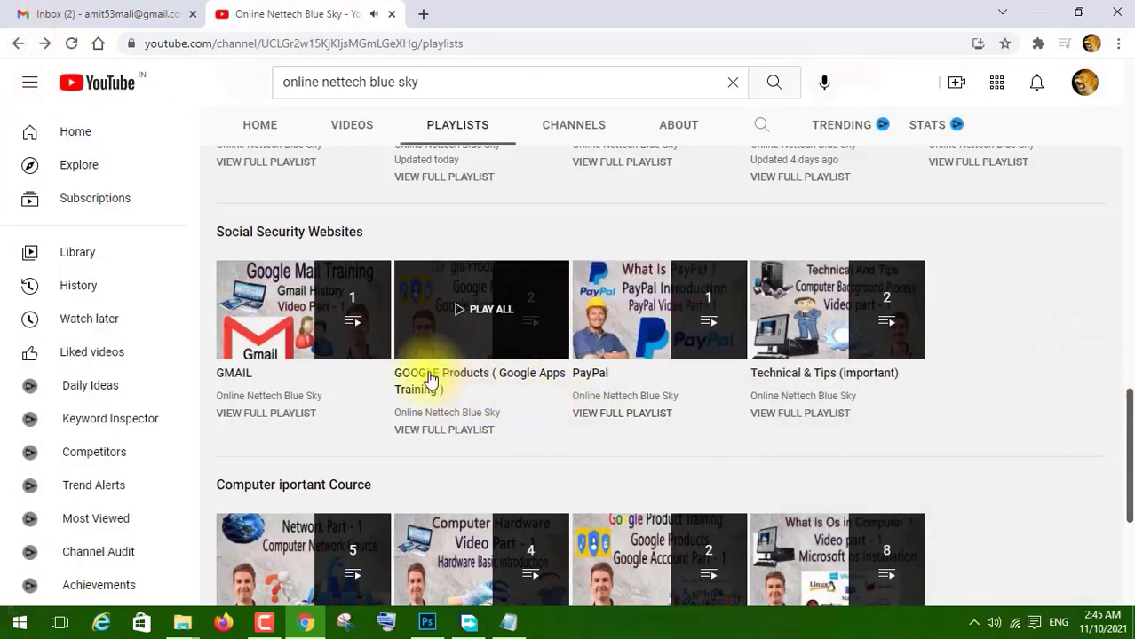
scroll(826, 444, down, 3)
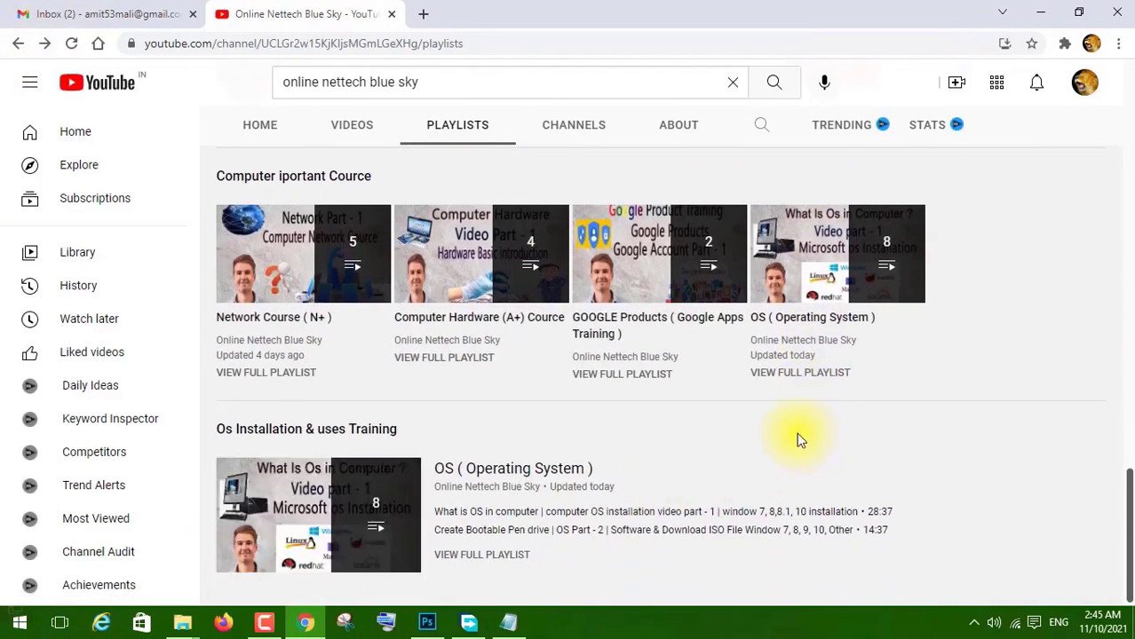
scroll(766, 425, up, 2)
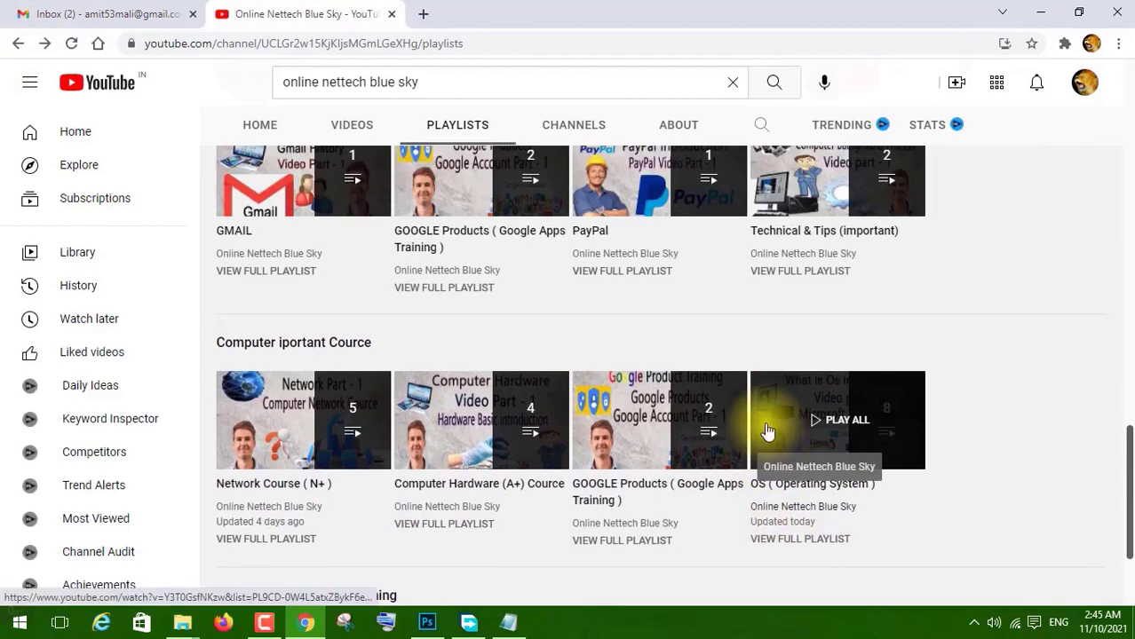
scroll(767, 429, up, 2)
scroll(764, 431, up, 1)
scroll(760, 432, up, 2)
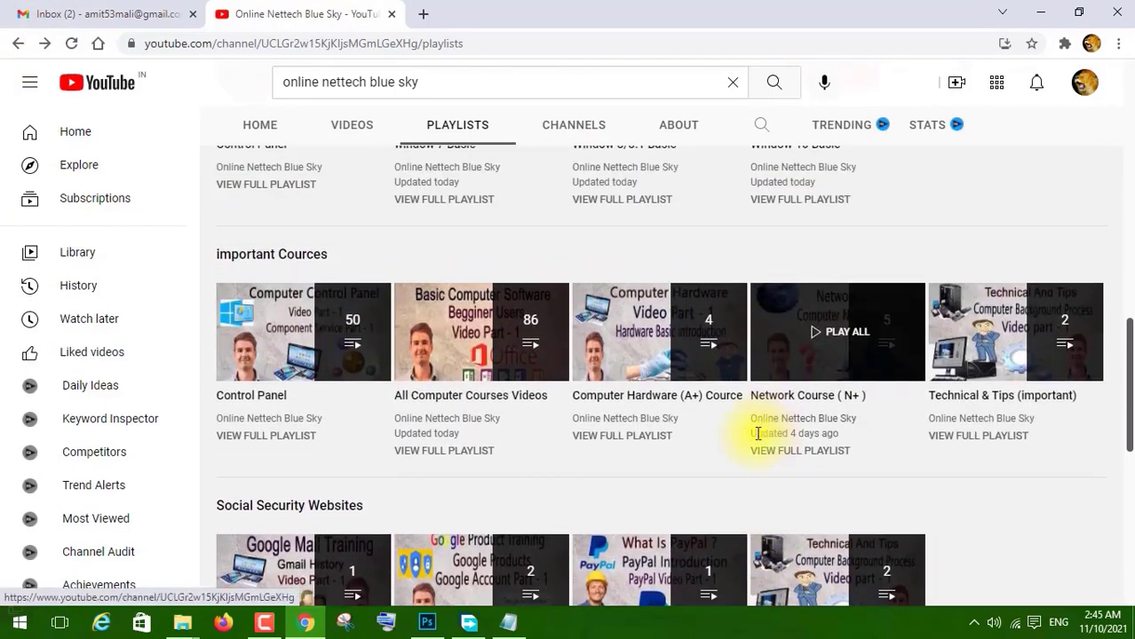
scroll(861, 450, up, 3)
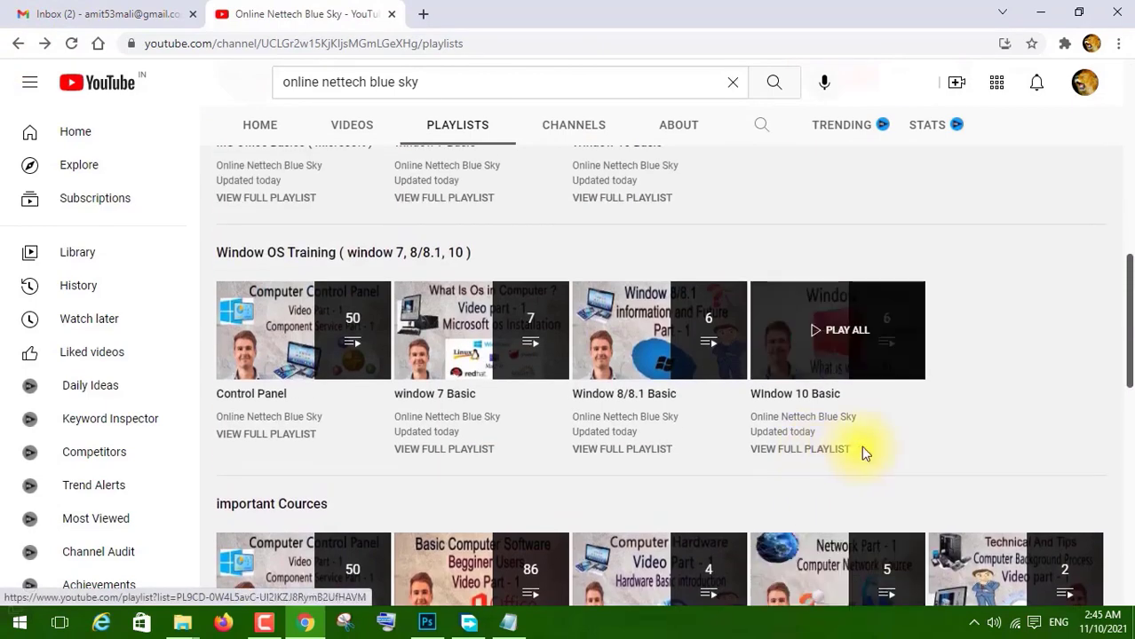
click(457, 341)
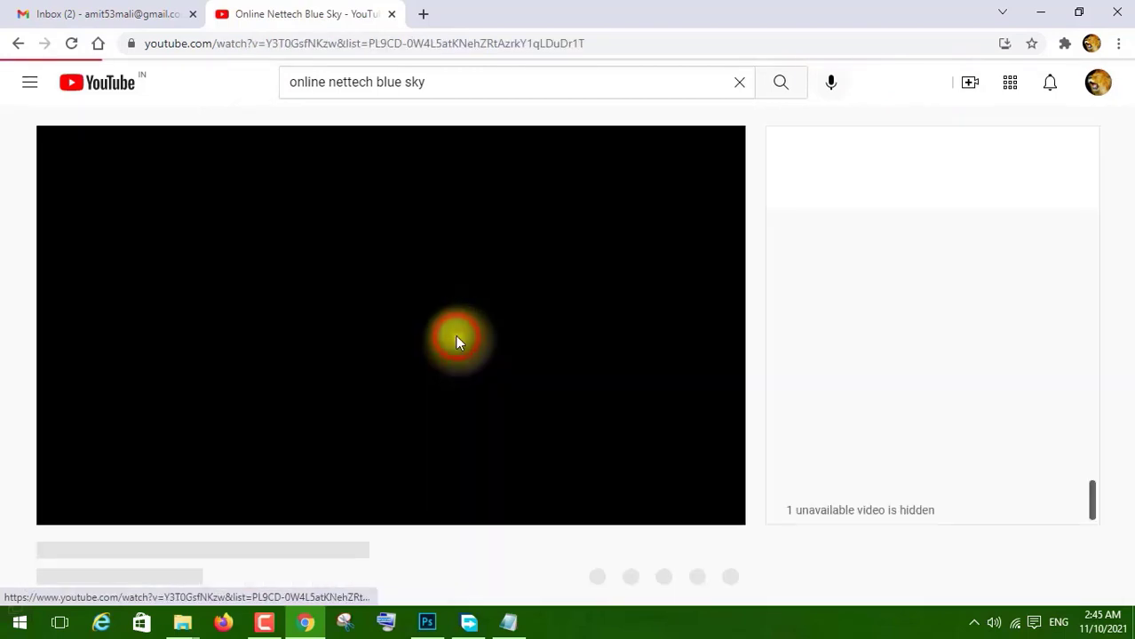
click(98, 503)
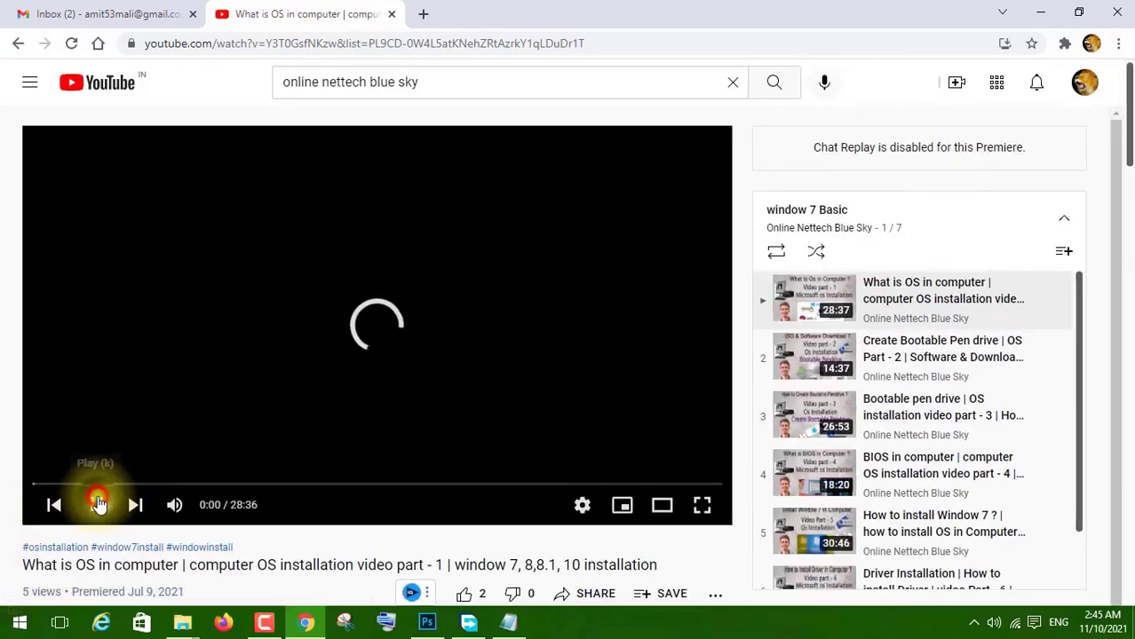
scroll(946, 359, down, 2)
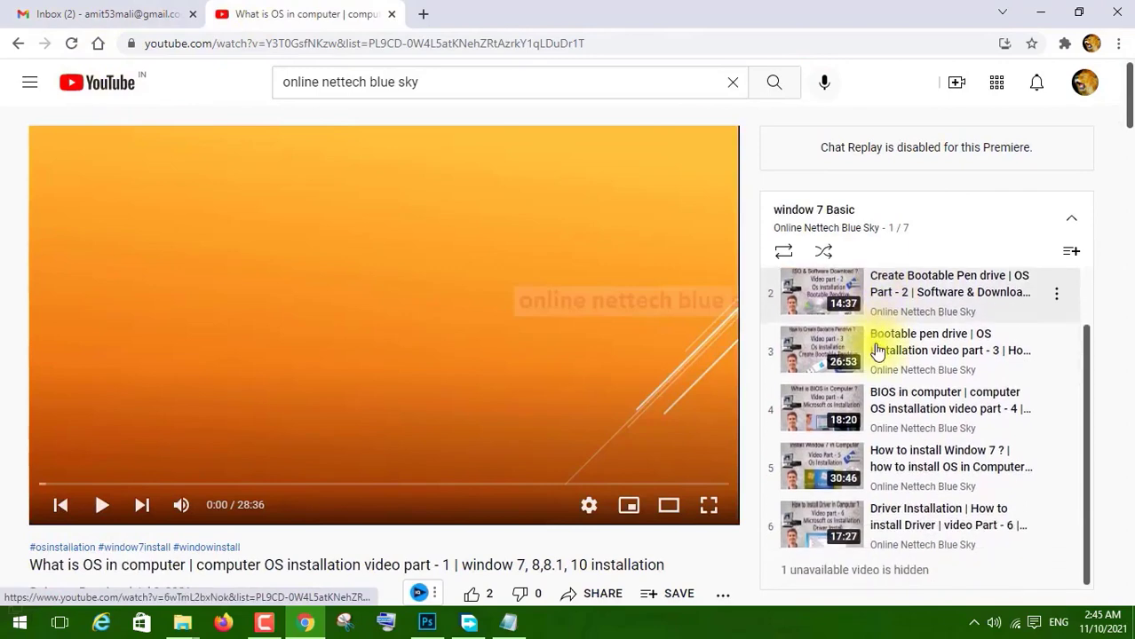
scroll(877, 349, up, 2)
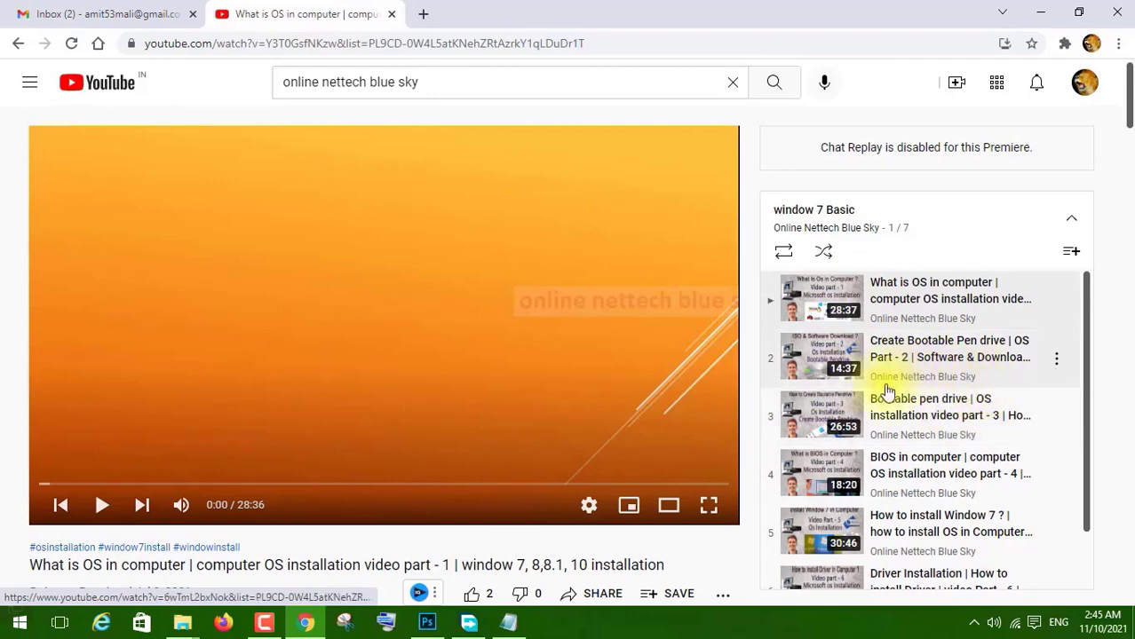
scroll(948, 440, down, 2)
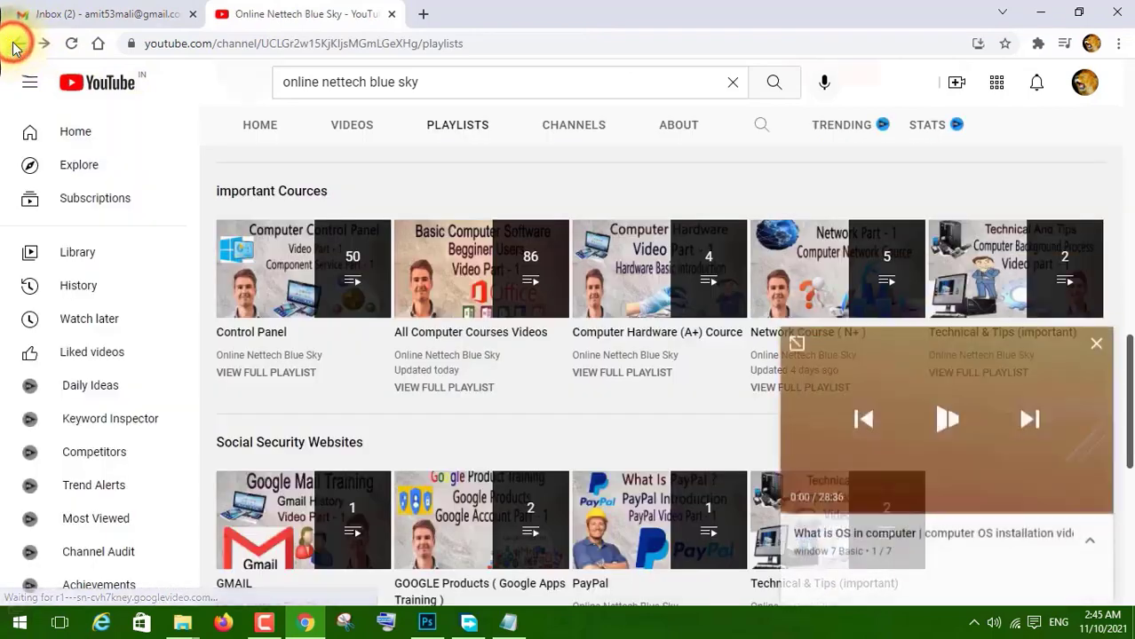
click(18, 43)
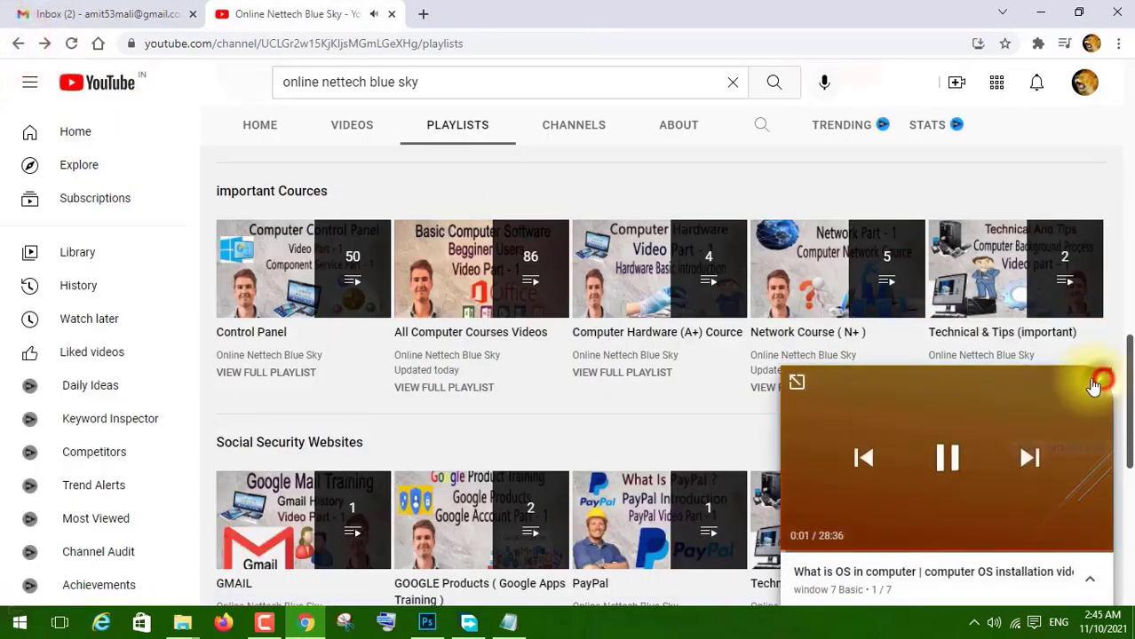
click(1101, 380)
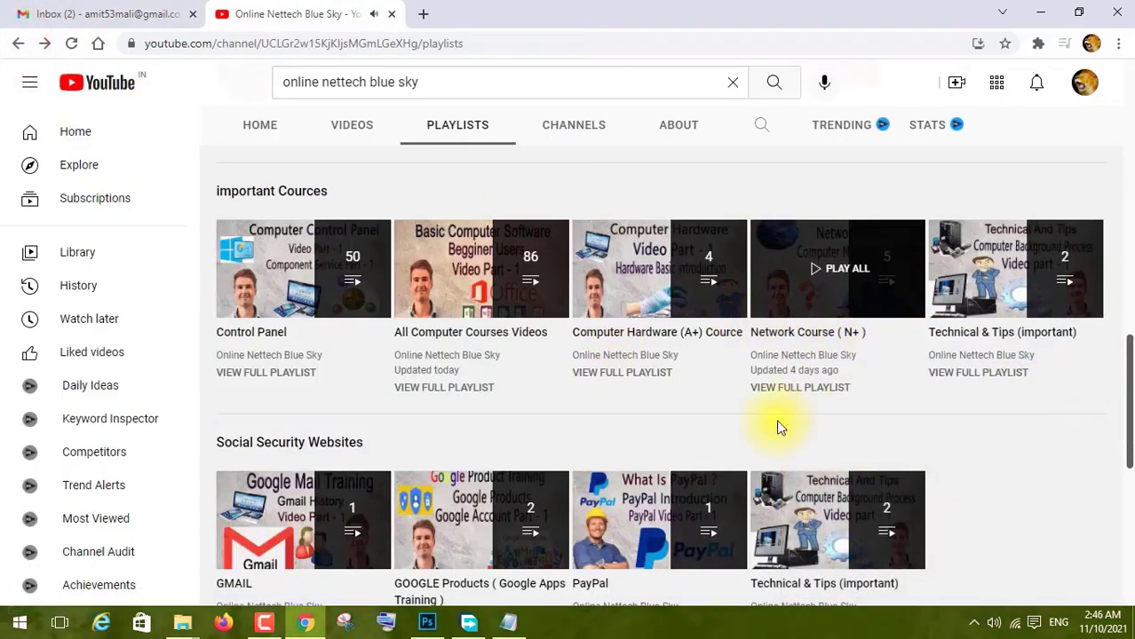
Scroll down and back up the channel's Playlists page reviewing the course playlists.
scroll(764, 431, down, 2)
scroll(627, 444, down, 2)
scroll(628, 444, down, 2)
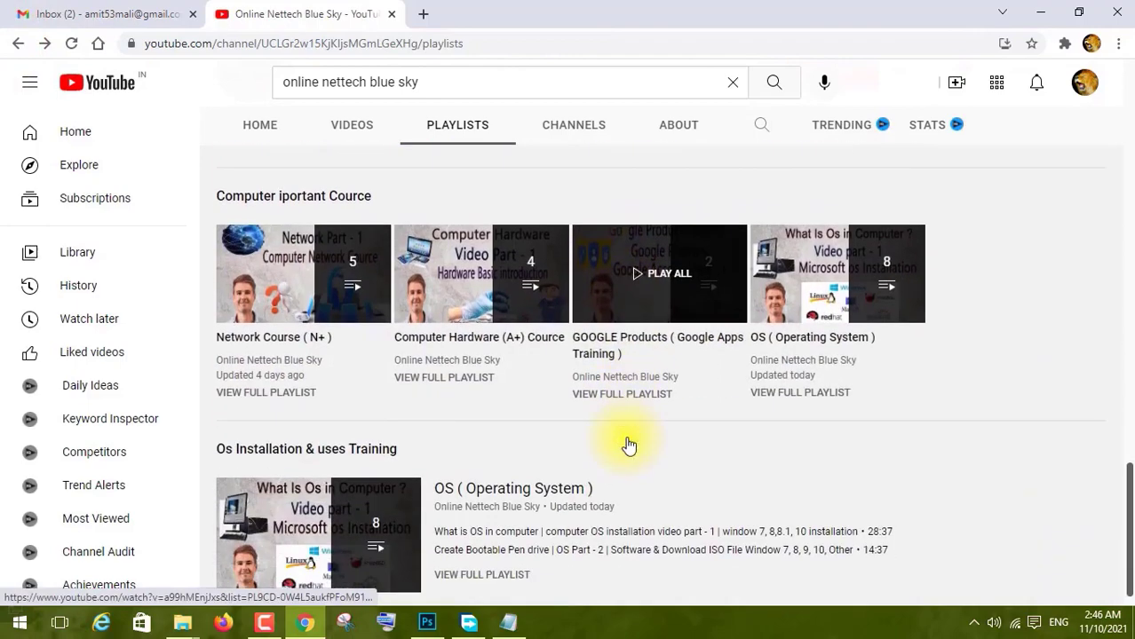
scroll(625, 440, up, 7)
scroll(624, 440, up, 3)
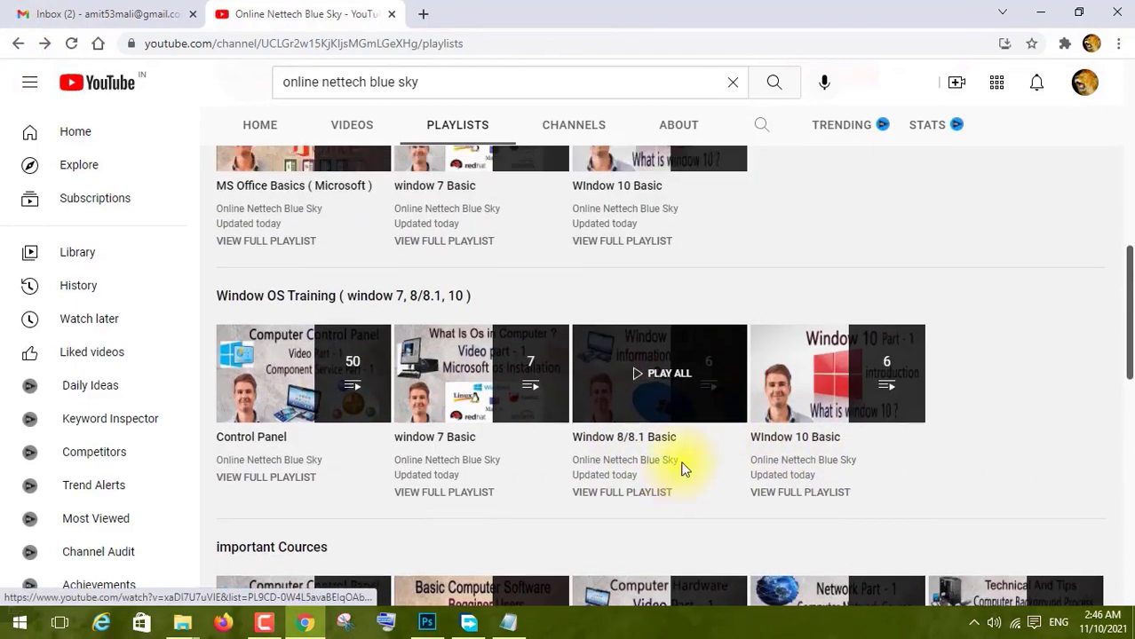
scroll(680, 461, up, 4)
scroll(861, 455, up, 3)
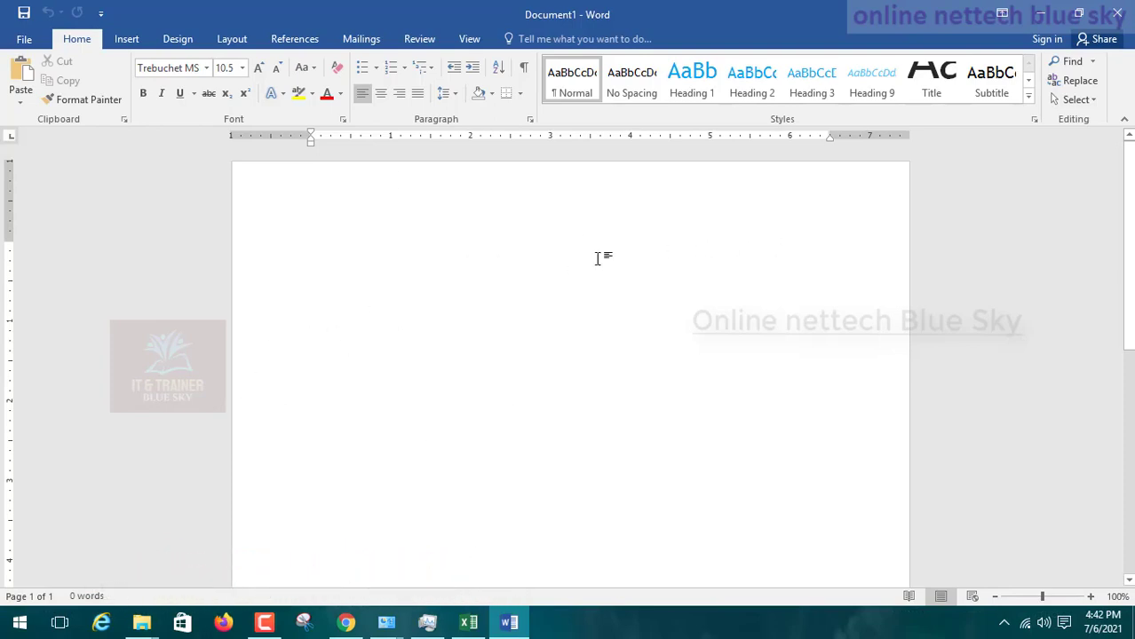
Add an indented 'Name :' line with the name, capitalise the surname via spelling suggestion, then select it.
key(Tab)
key(Tab)
key(Tab)
text(a)
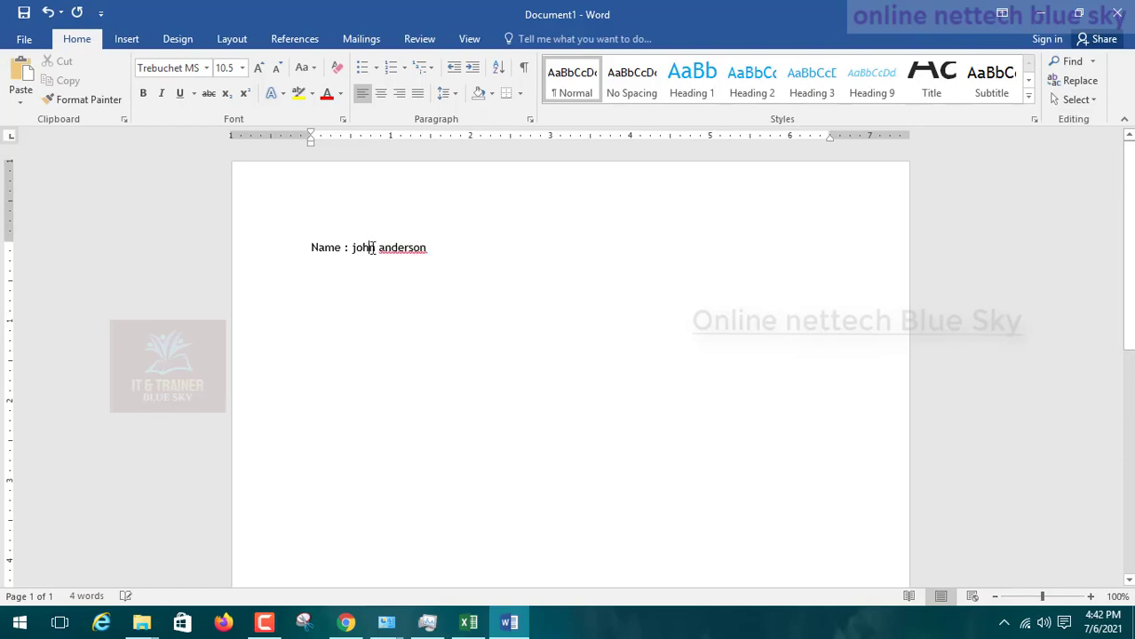
drag(374, 248, 354, 249)
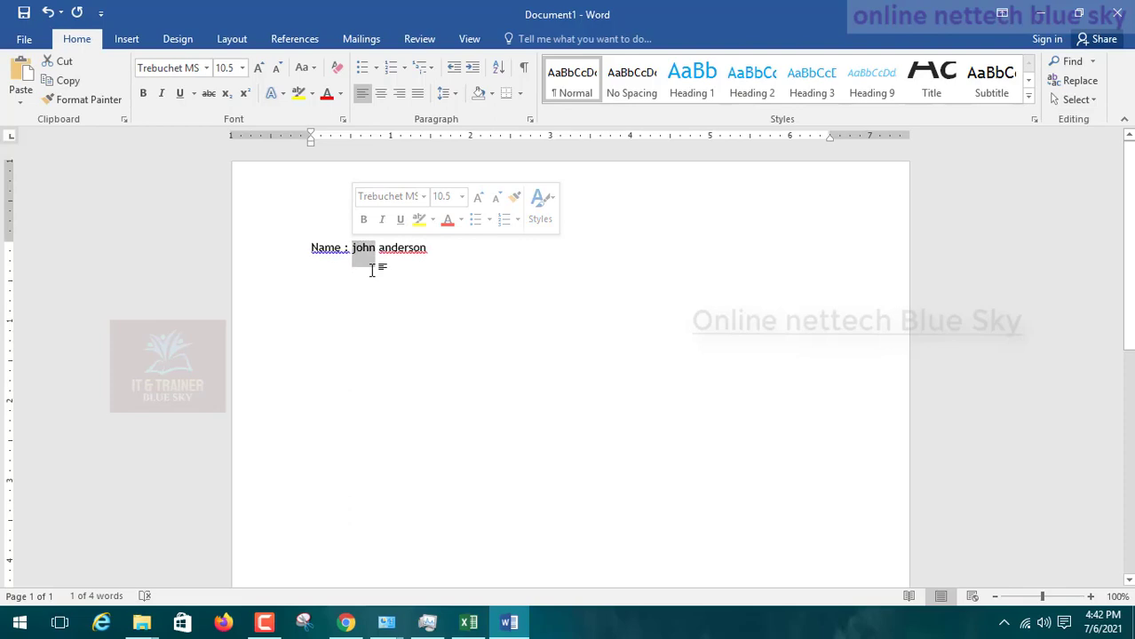
click(372, 270)
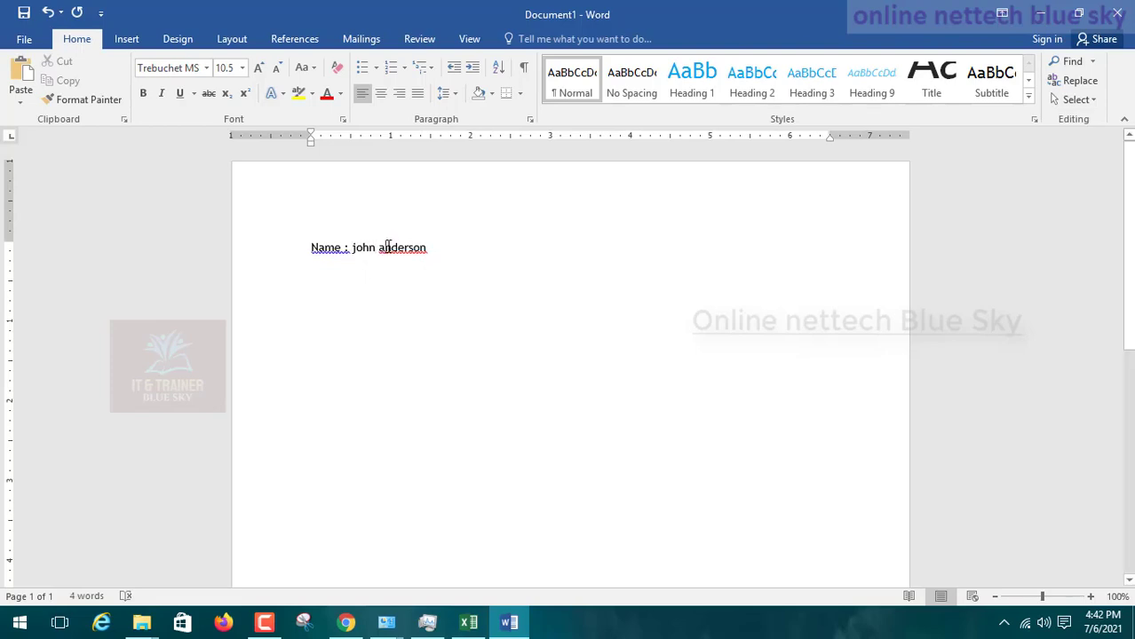
right_click(388, 245)
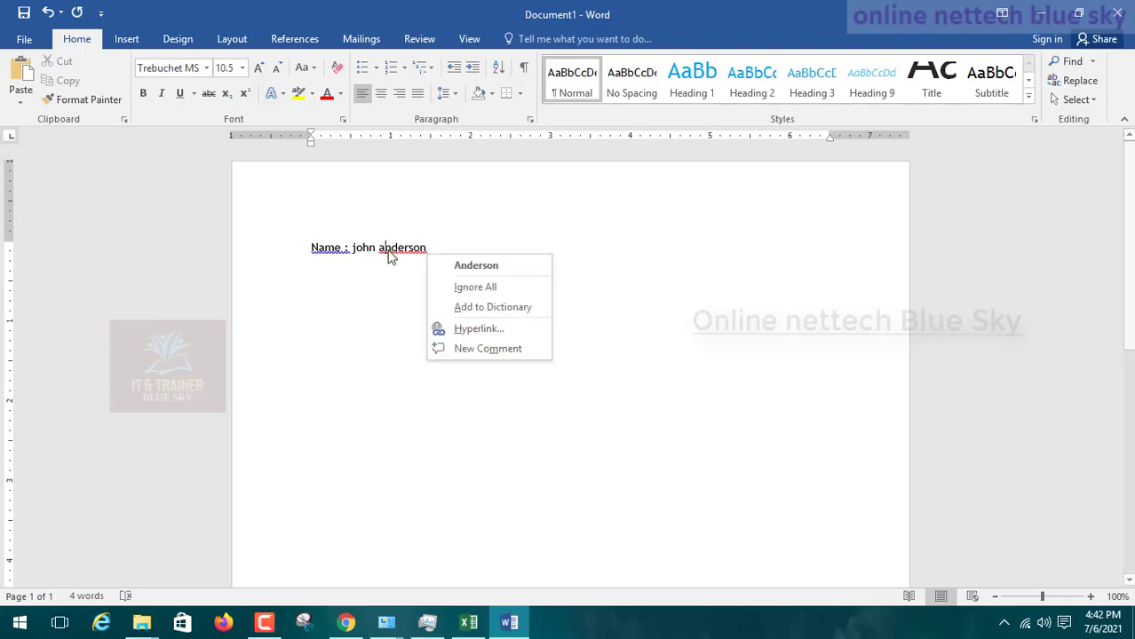
click(434, 264)
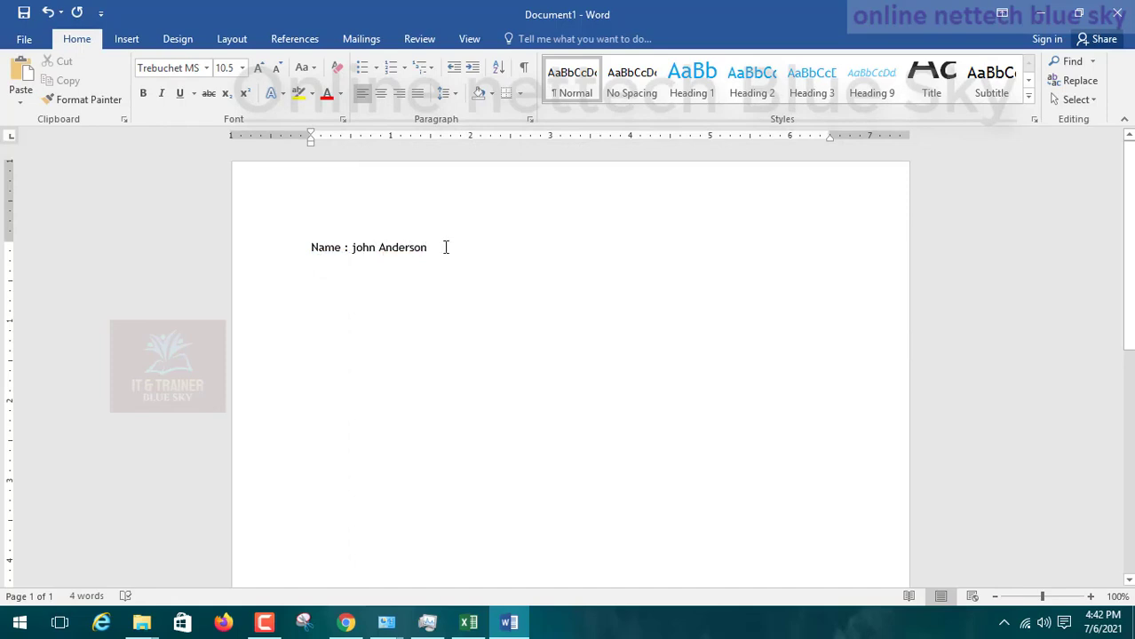
drag(446, 247, 310, 248)
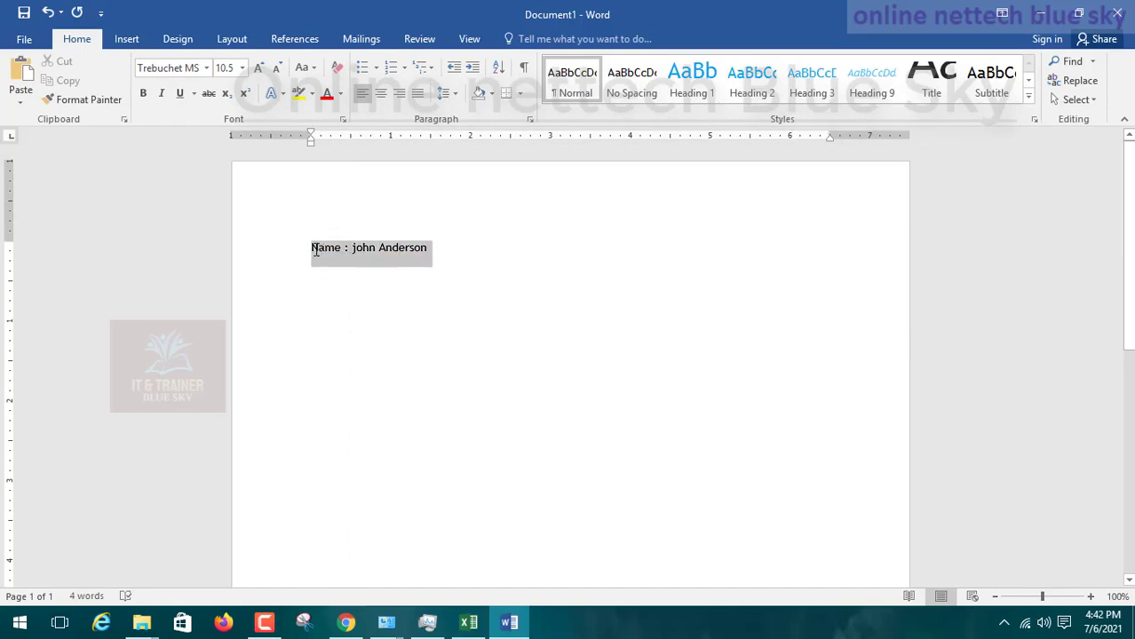
Right-align the selected Name line after briefly trying Center.
click(399, 93)
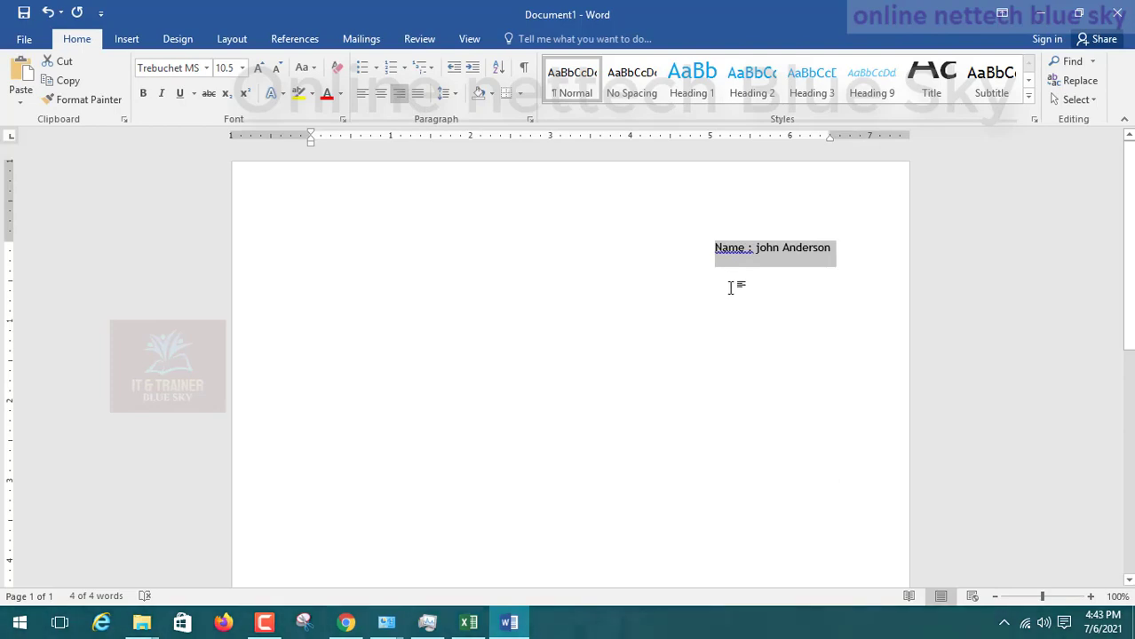
click(380, 95)
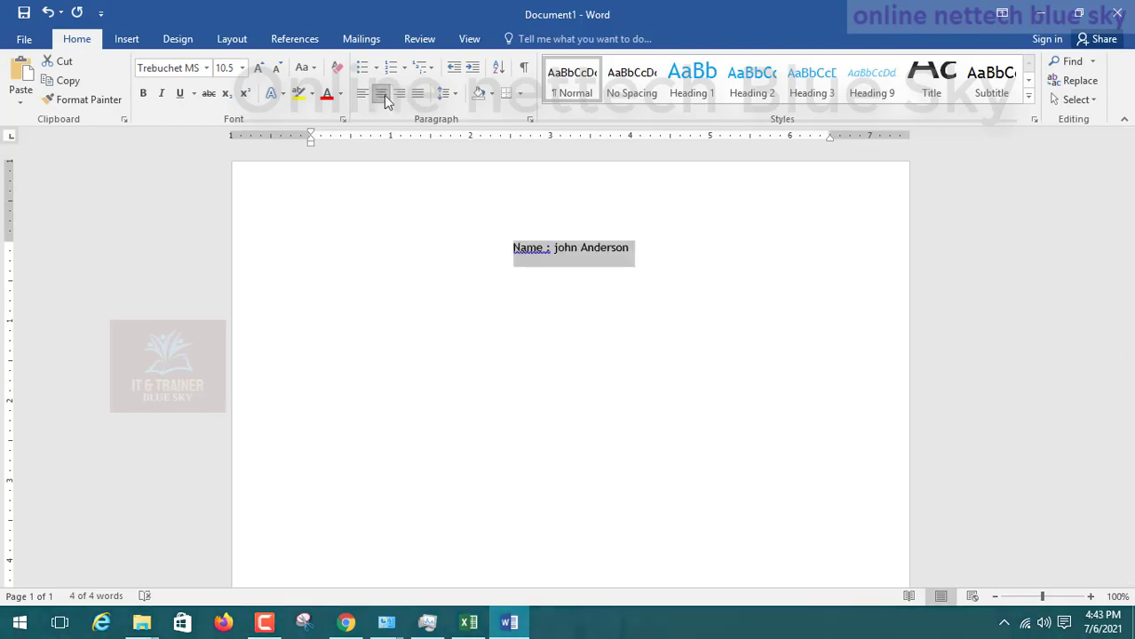
click(397, 95)
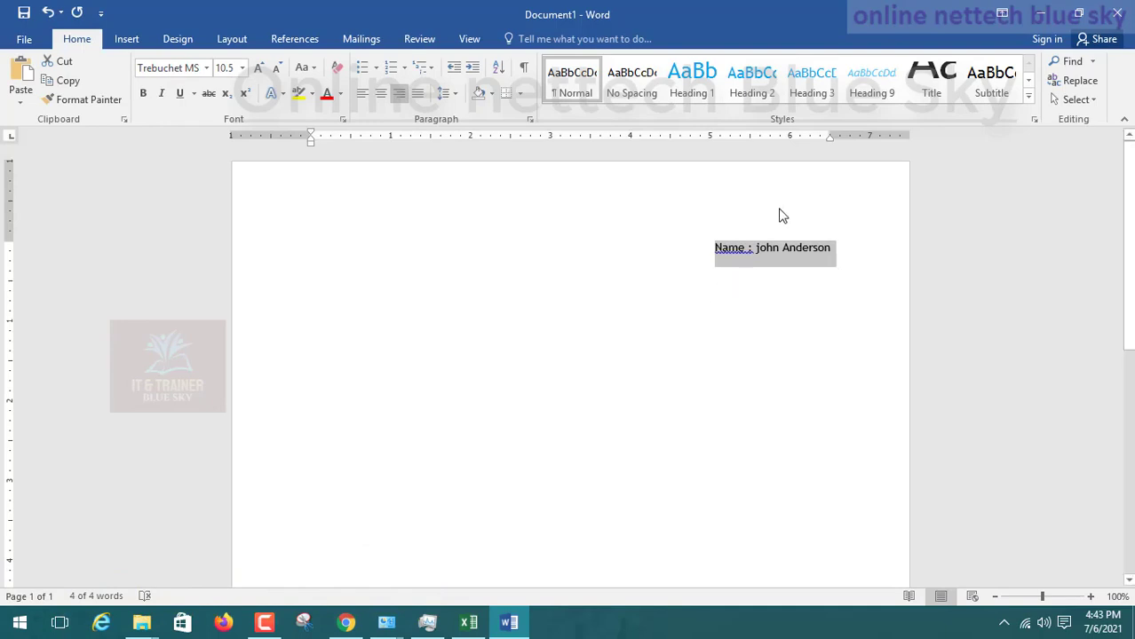
click(716, 294)
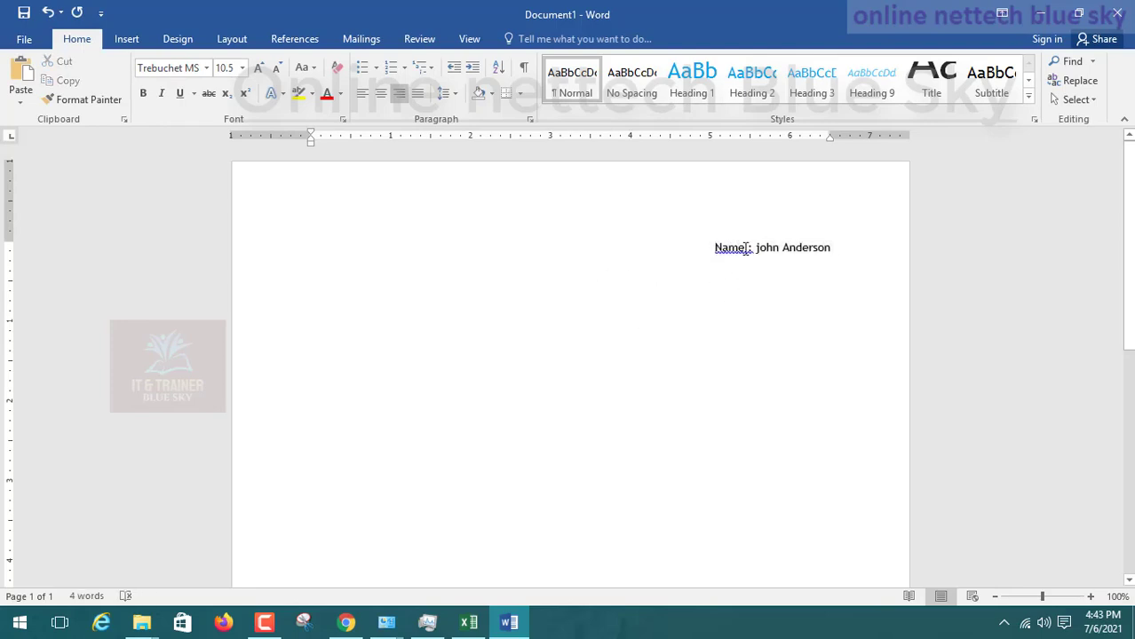
Make the 'Name' label and its colon bold, leaving the name plain.
drag(745, 248, 707, 247)
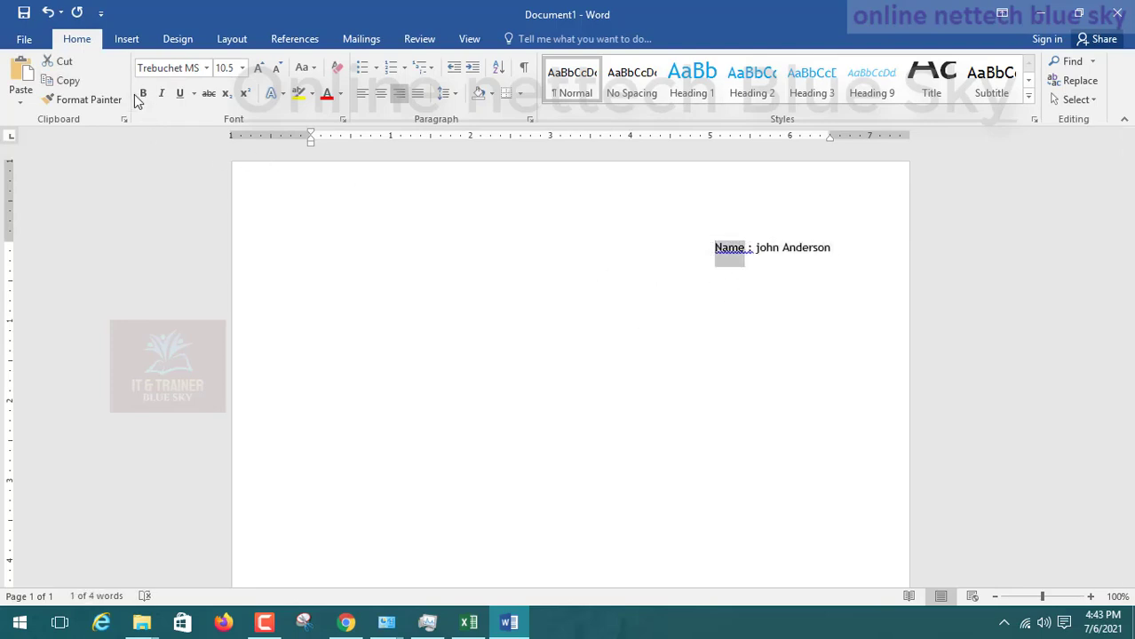
click(756, 247)
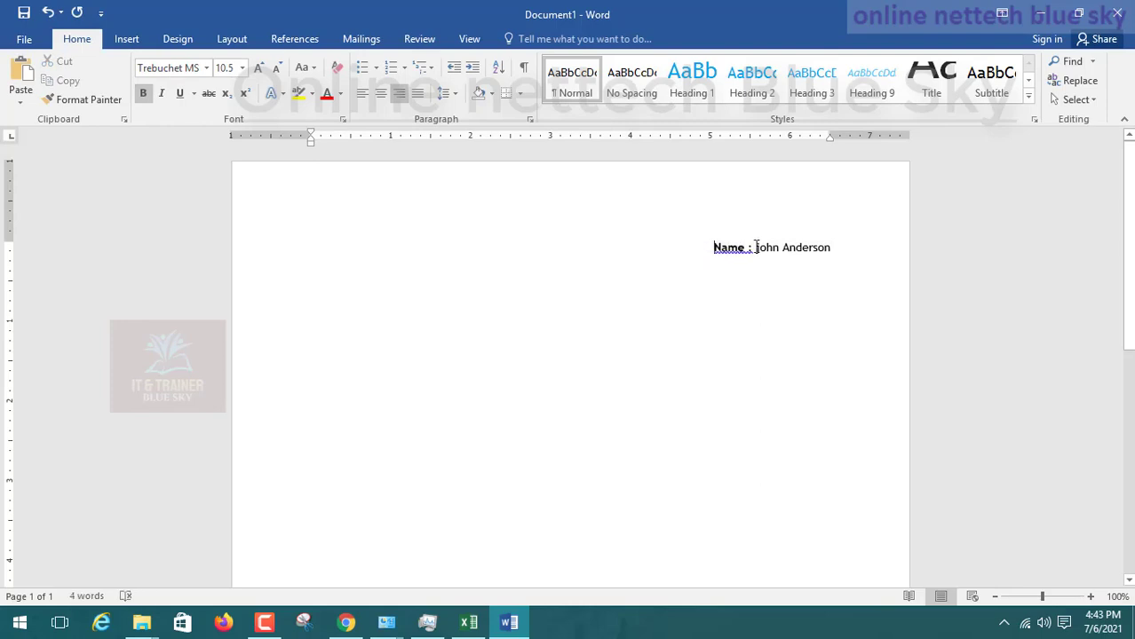
drag(832, 251, 744, 256)
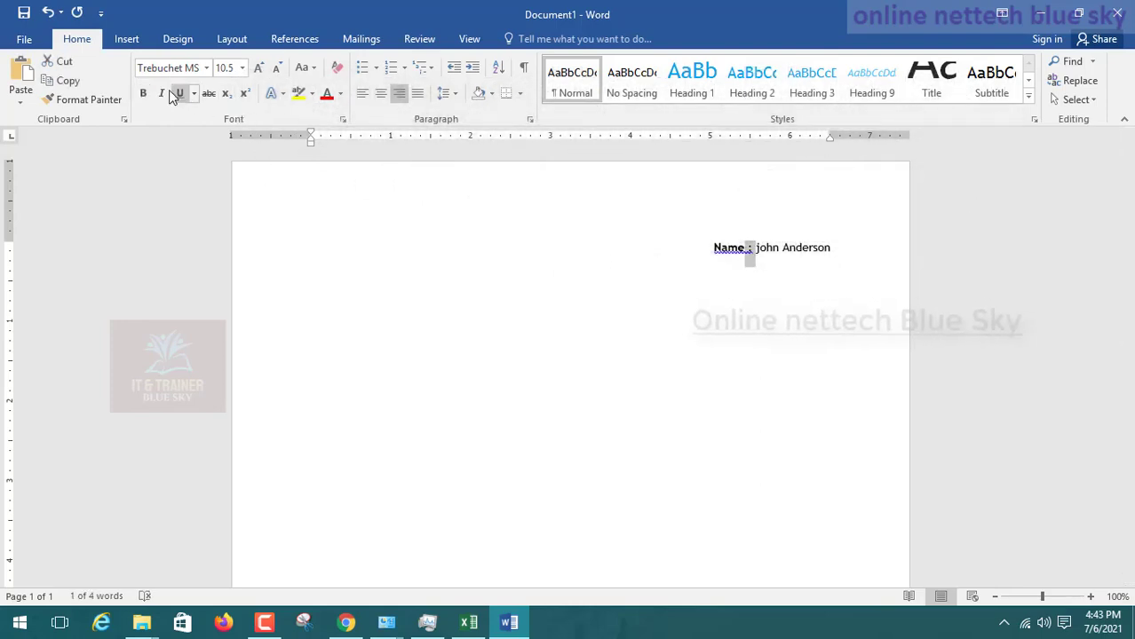
click(805, 282)
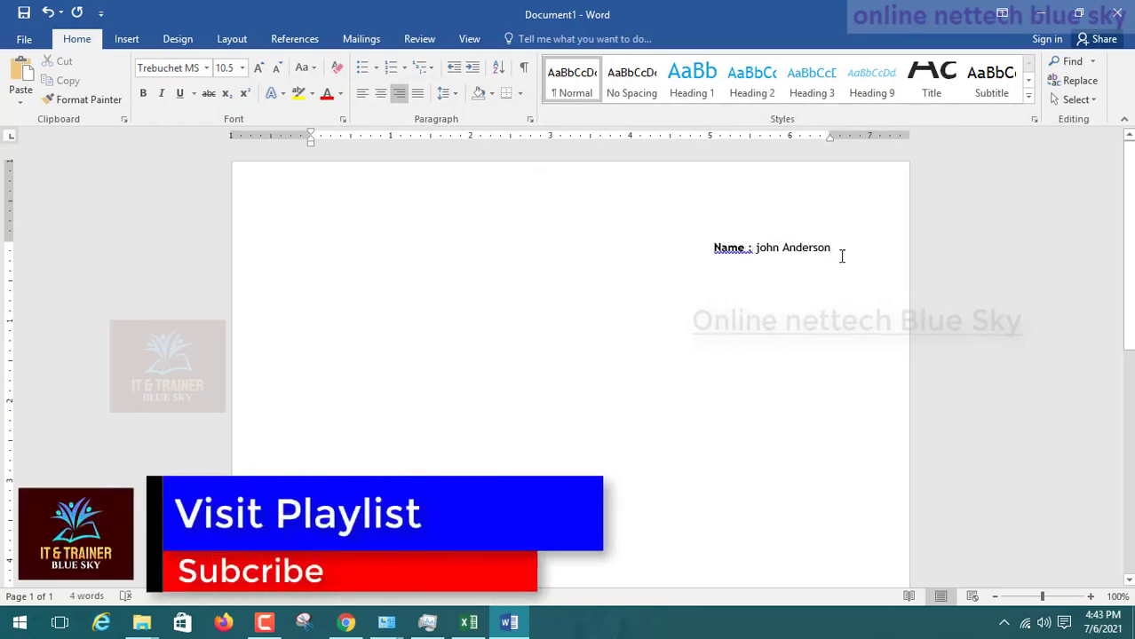
Start a new left-aligned line below the Name line.
key(Return)
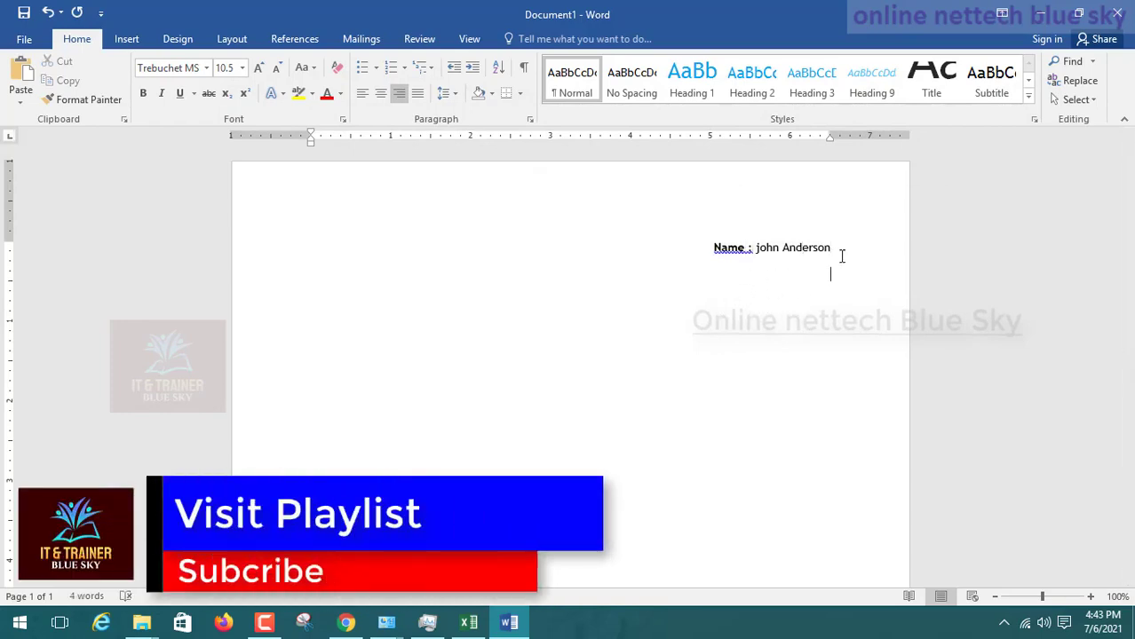
key(ctrl+e)
key(ctrl+l)
key(ctrl+r)
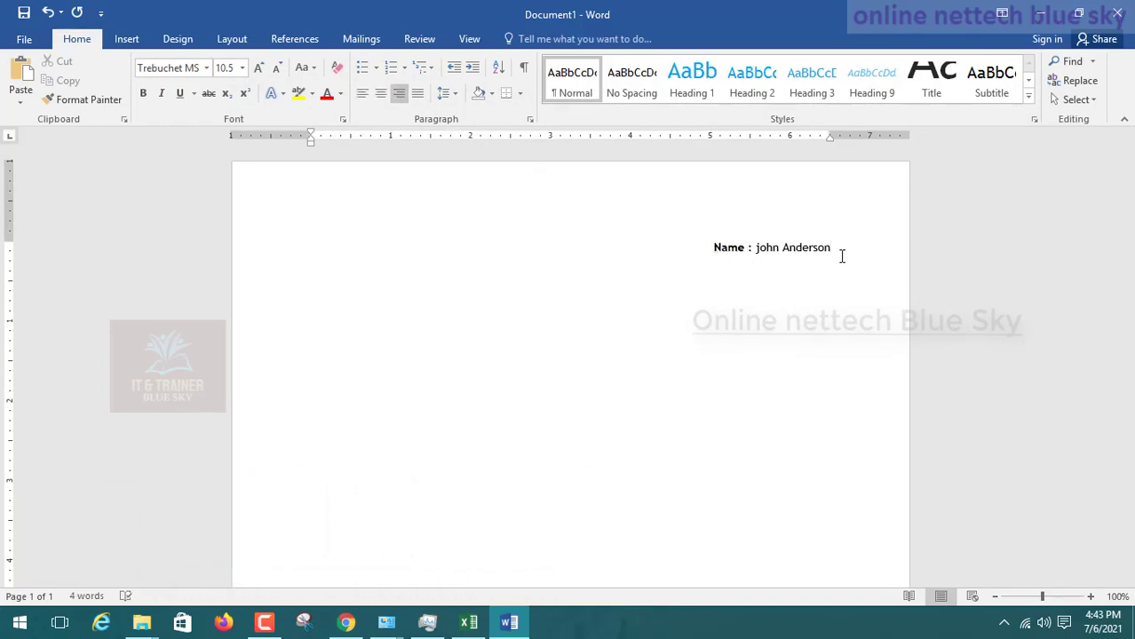
key(ctrl+e)
key(ctrl+l)
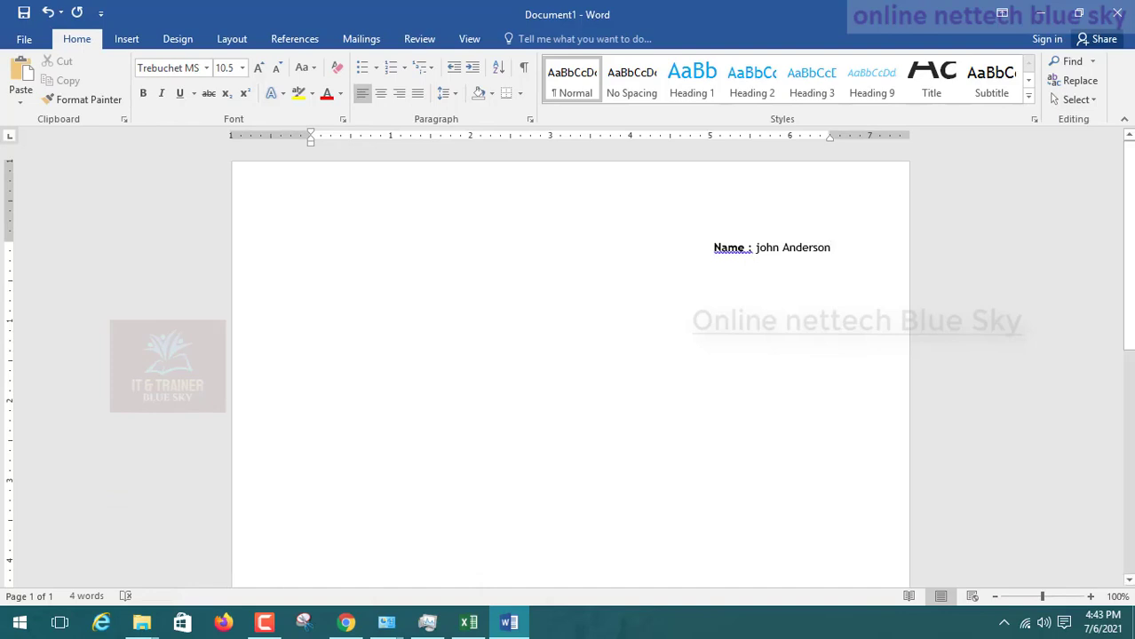
Type the 'Address :' label with the street, then begin an indented city line below it.
text(A)
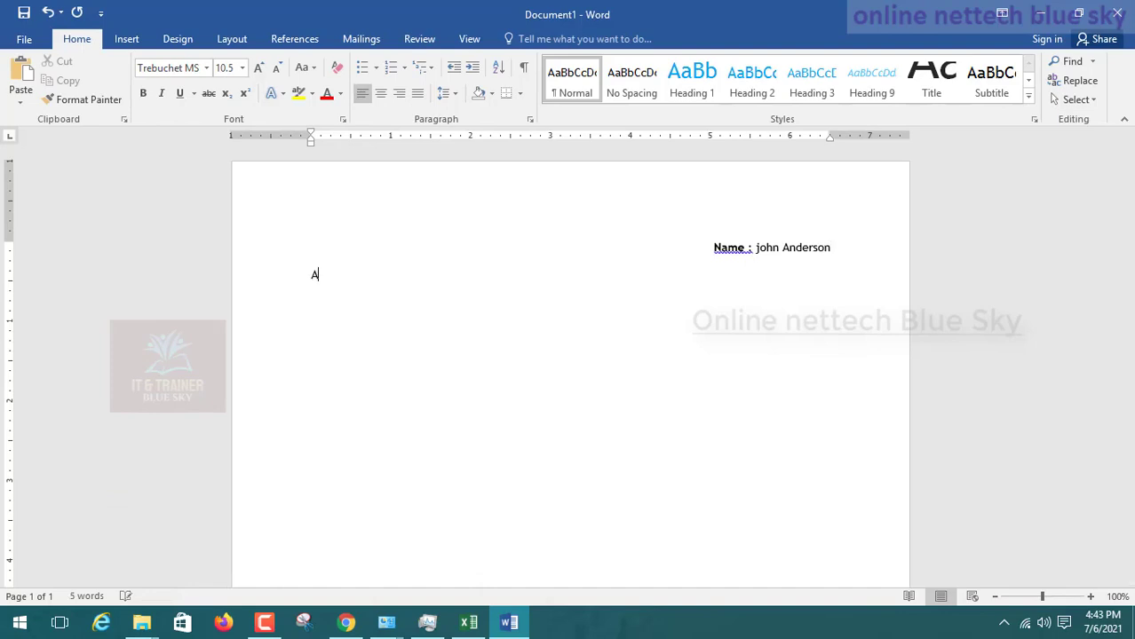
text(ddre)
text(ss )
text(:)
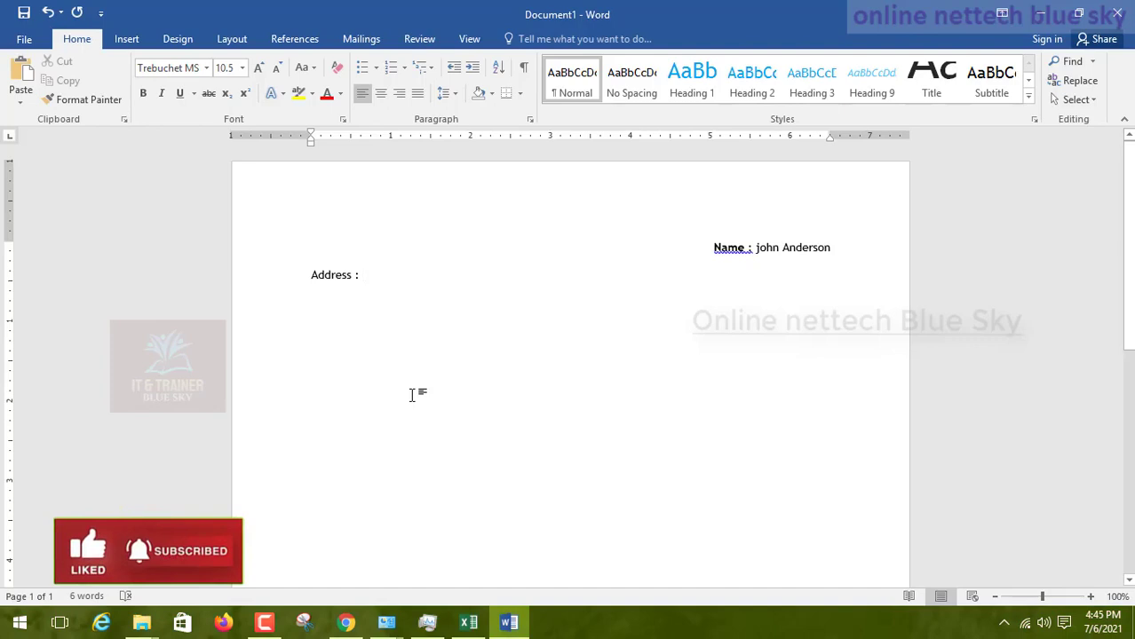
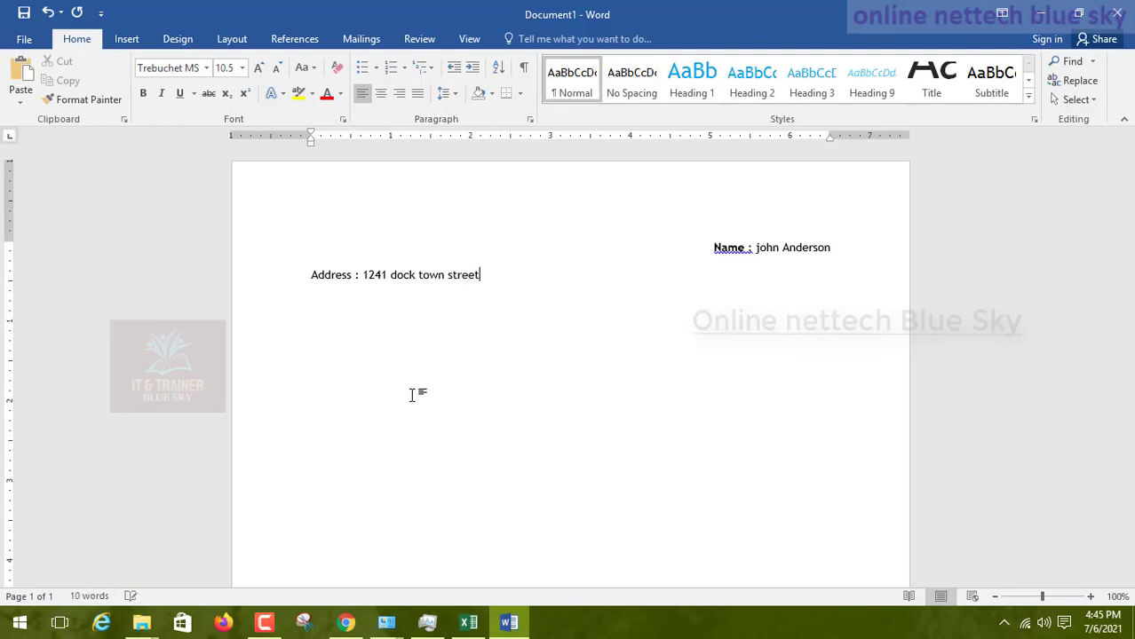
key(Return)
key(Tab)
text(ew)
text(or)
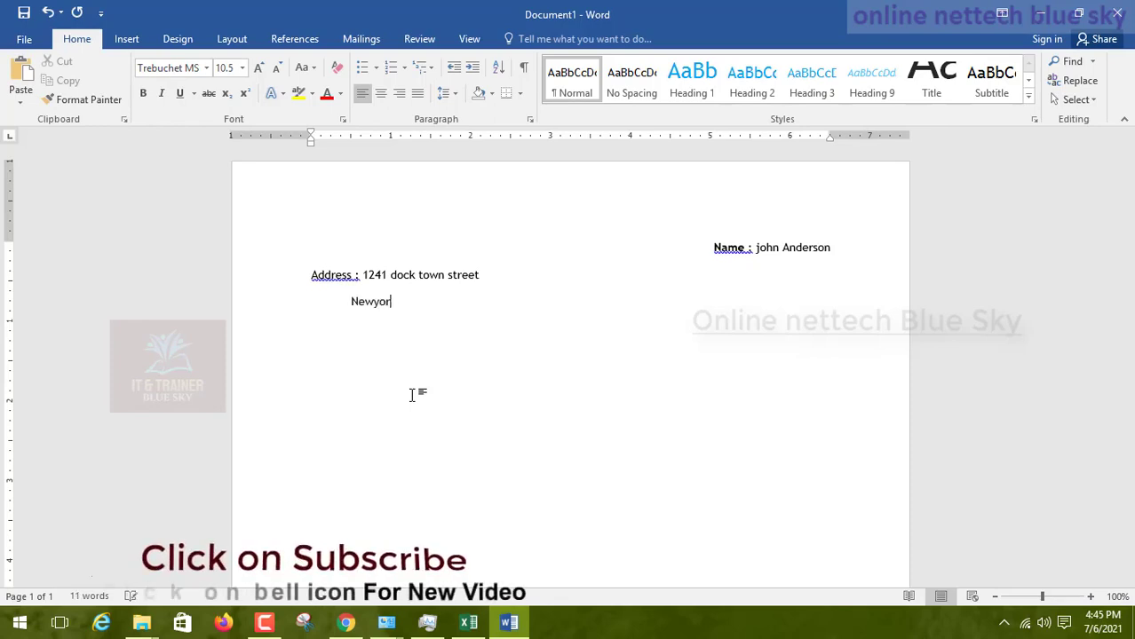
text(k)
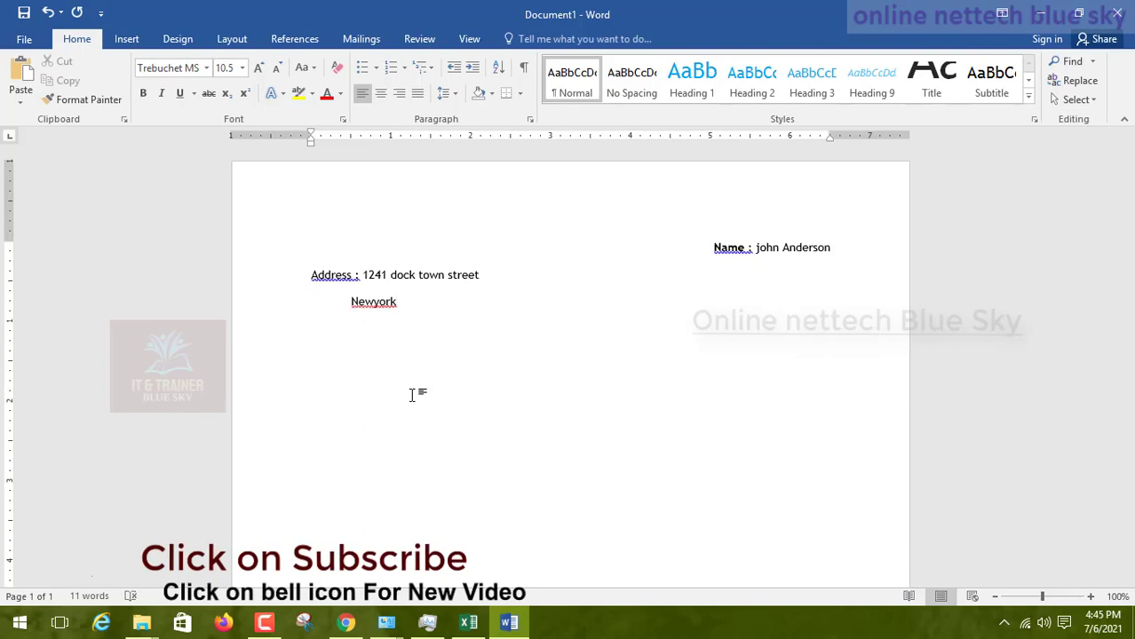
text( US)
text(A)
text(,)
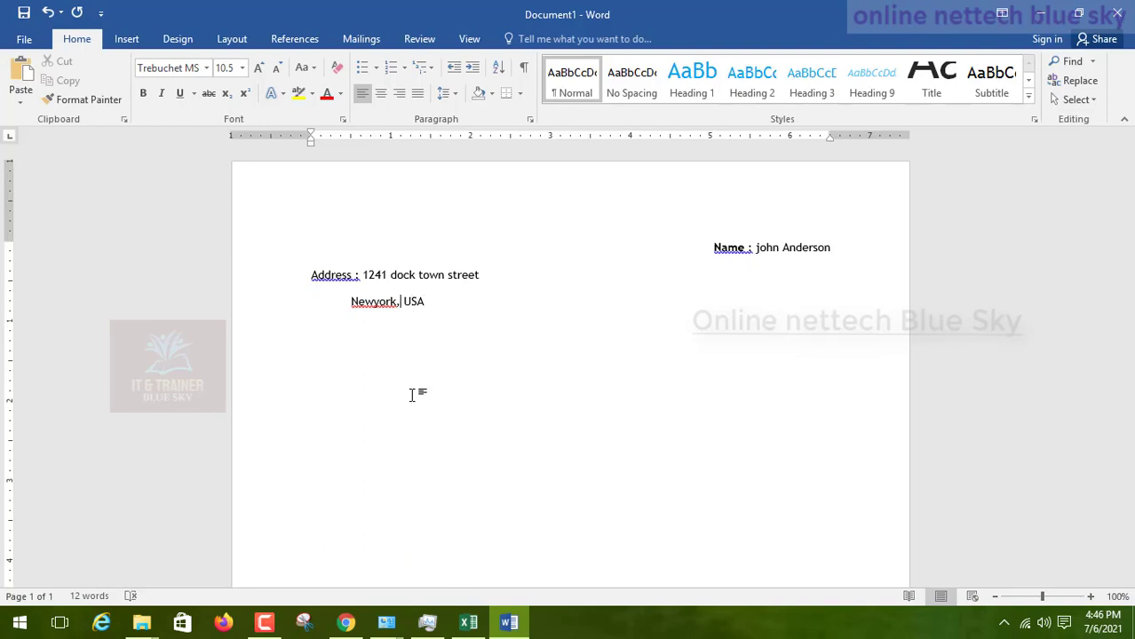
Correct Newyork to New York and insert the postal code, keeping USA on the city line.
right_click(366, 304)
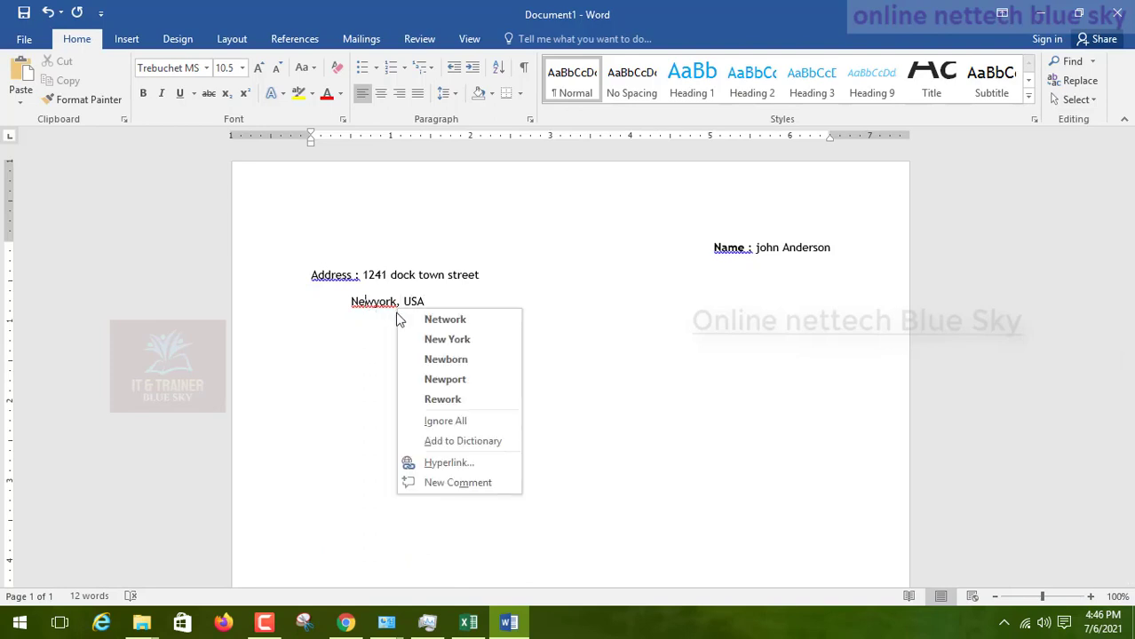
click(414, 339)
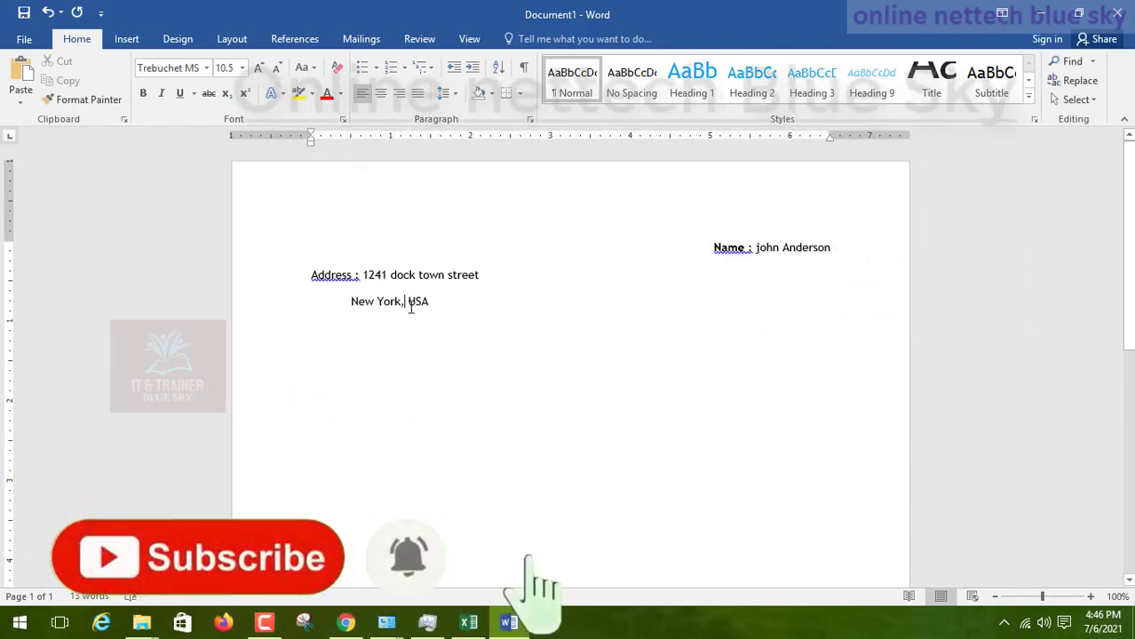
key(Return)
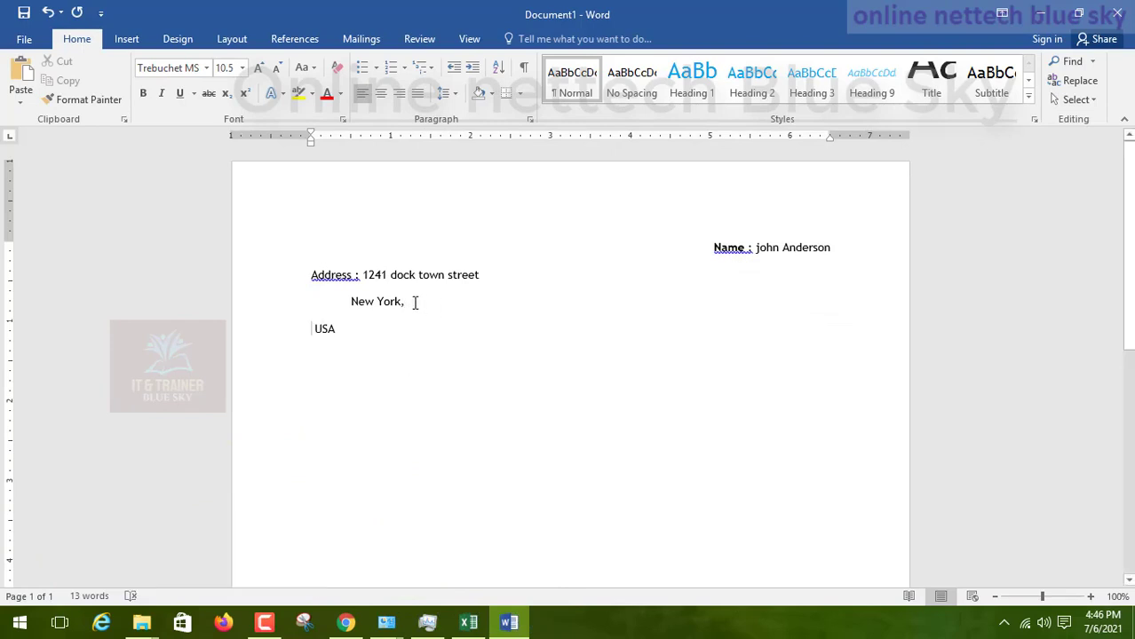
click(414, 302)
text(12)
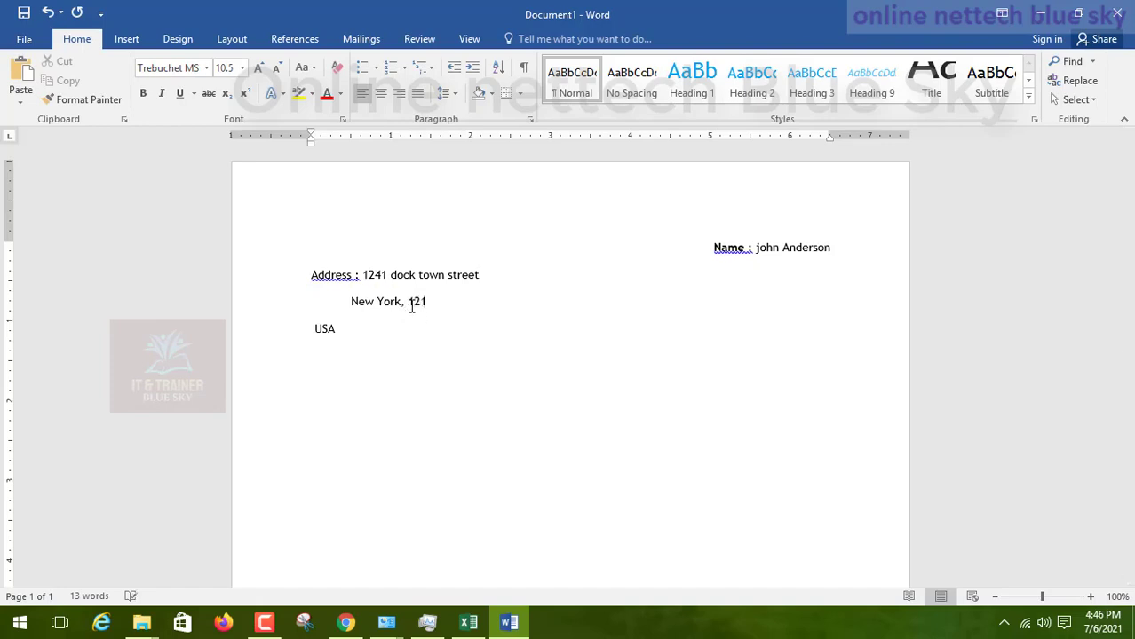
text(13445)
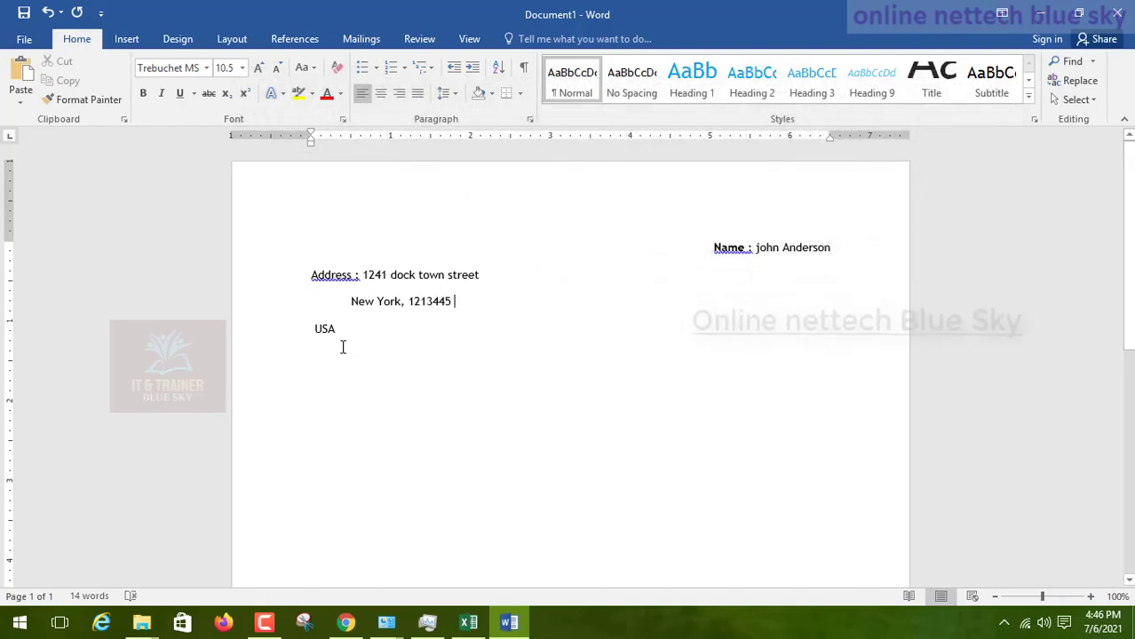
key(Delete)
Right-align both address lines and make the 'Address' label bold.
drag(497, 322, 250, 253)
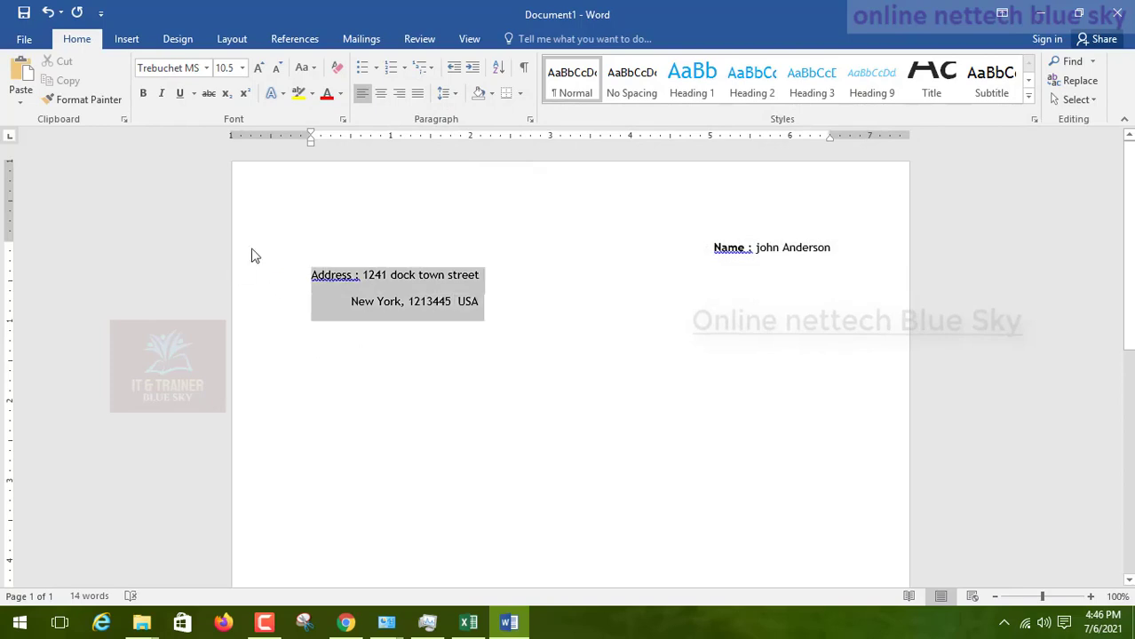
click(399, 93)
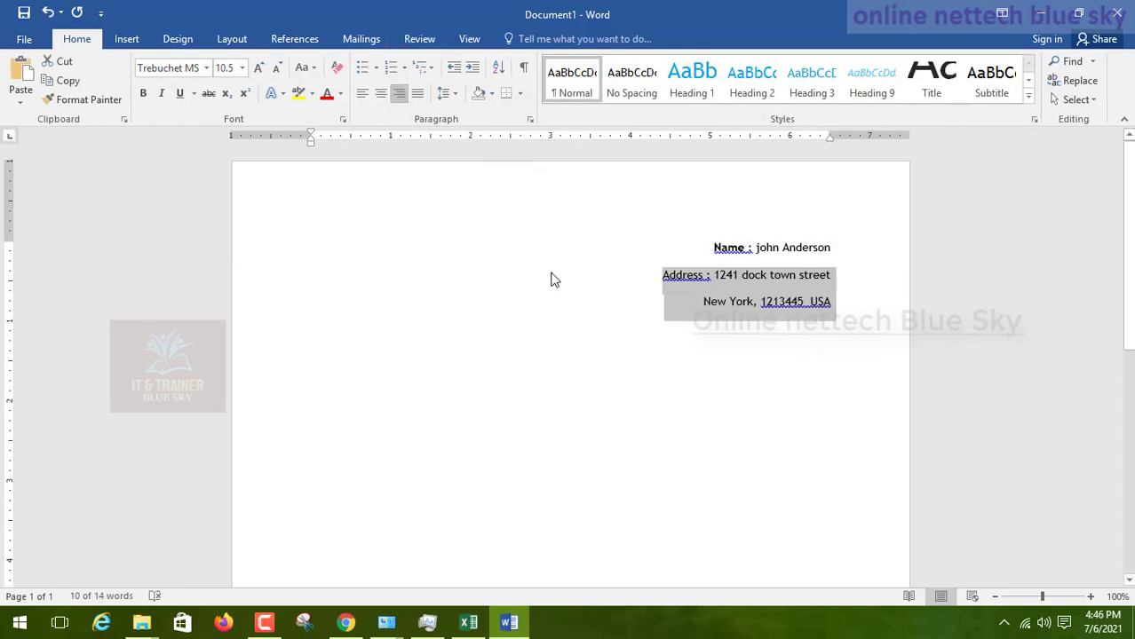
click(481, 287)
drag(703, 280, 636, 278)
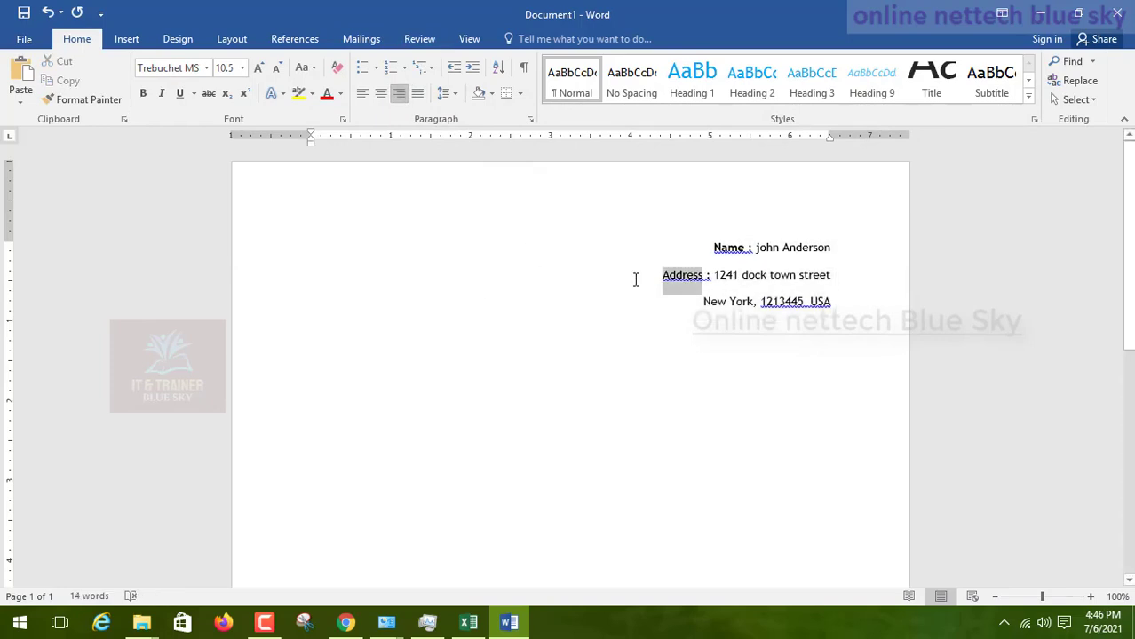
click(143, 92)
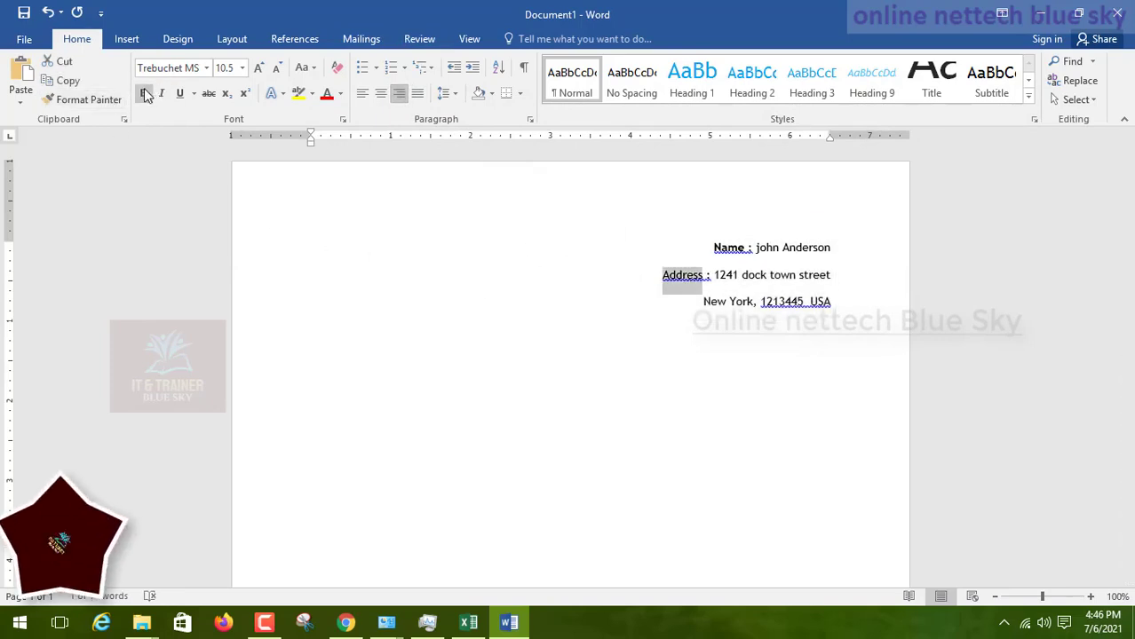
click(706, 302)
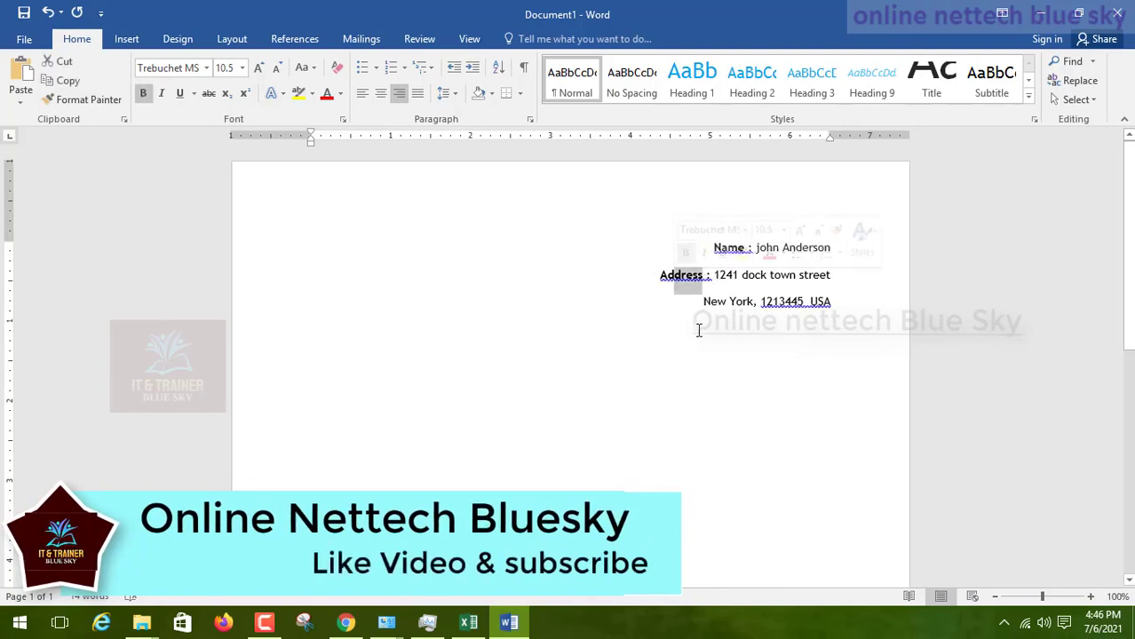
Add a new line after USA reading 'Date : january/5/2021'.
click(851, 305)
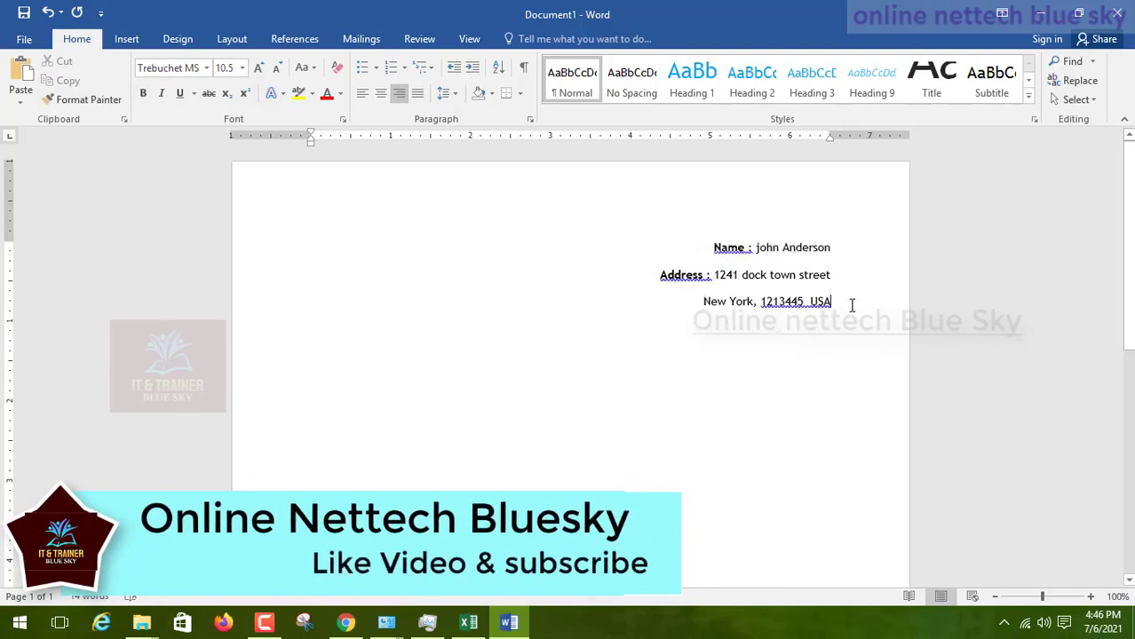
key(Return)
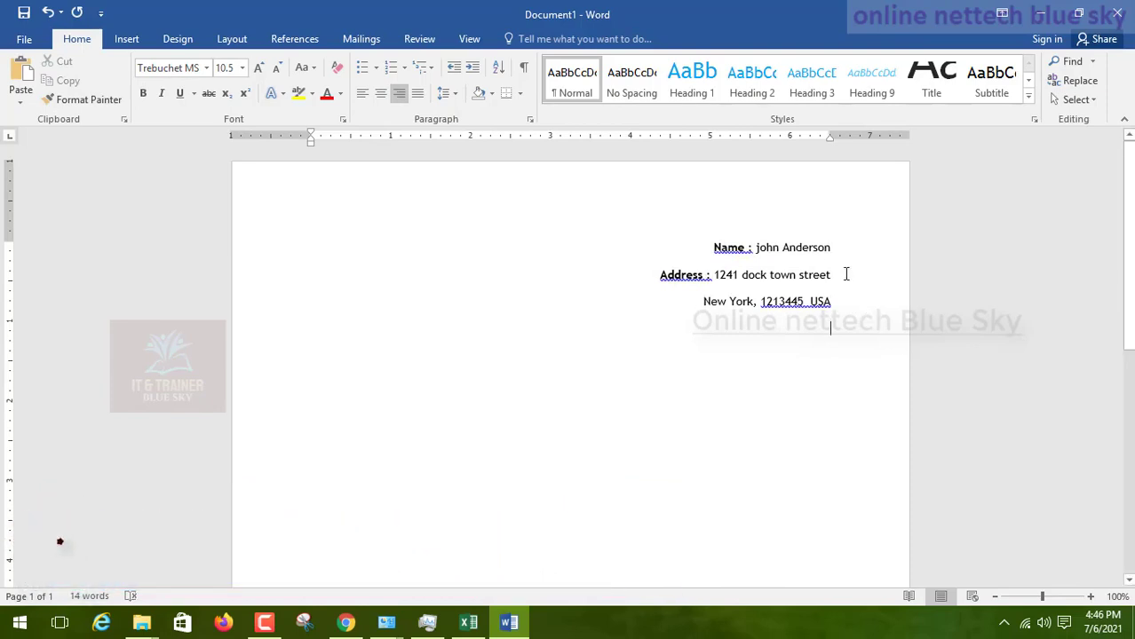
text(Da)
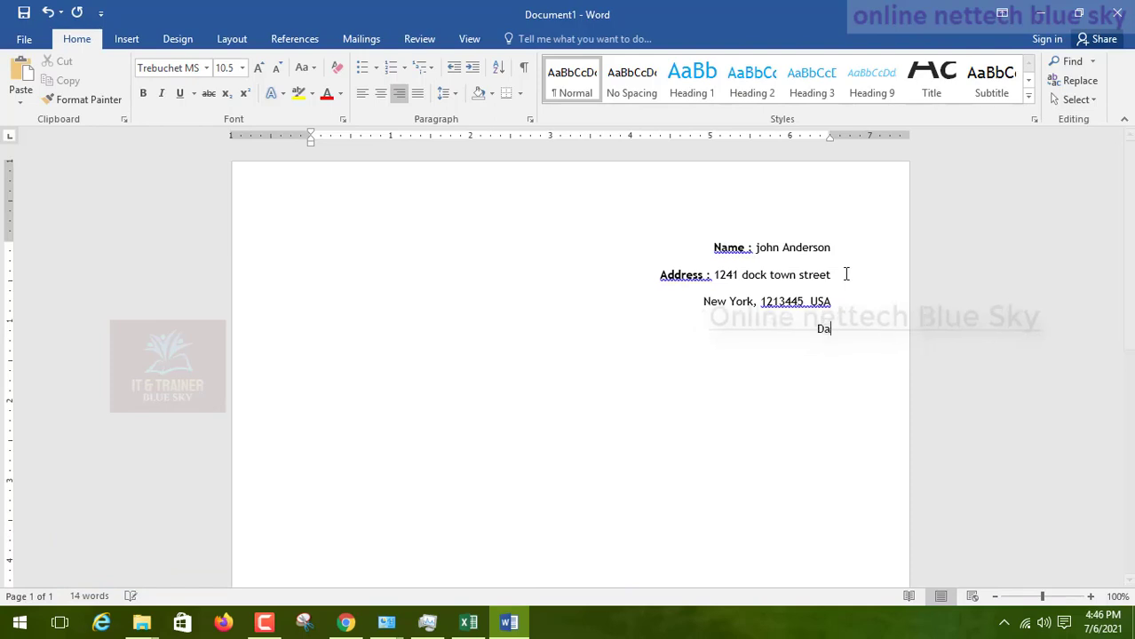
text(te)
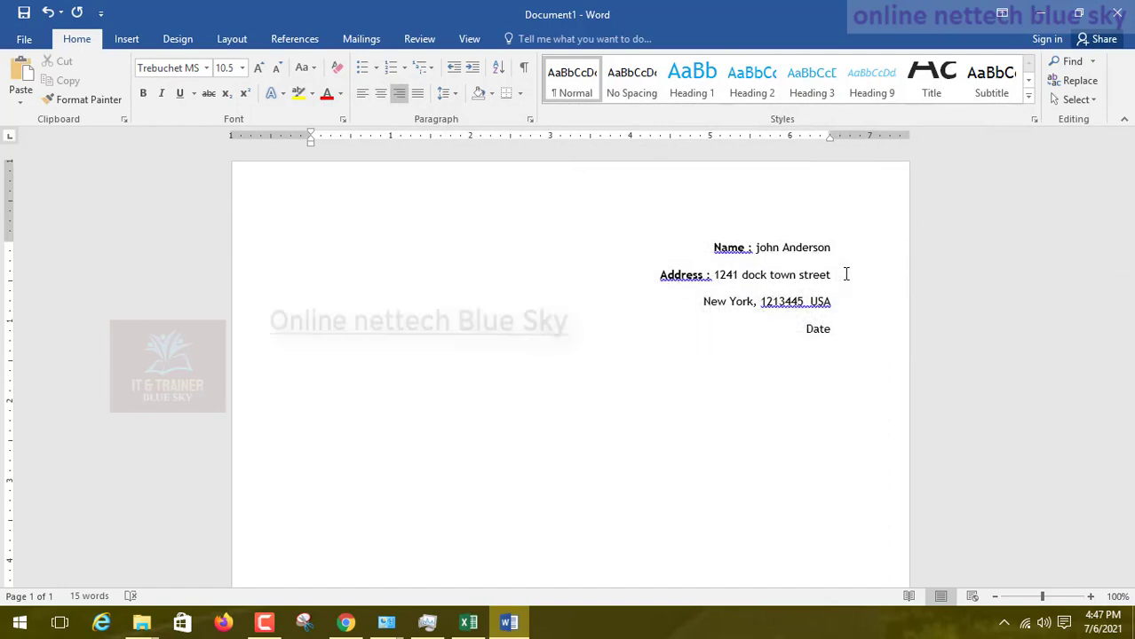
text( :)
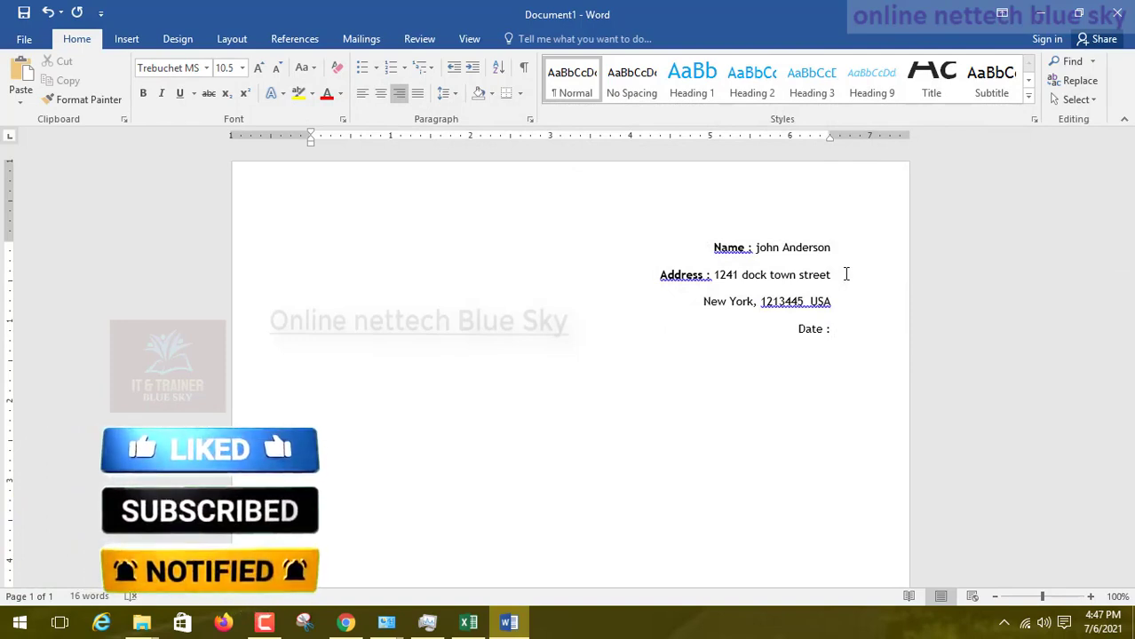
text(jan)
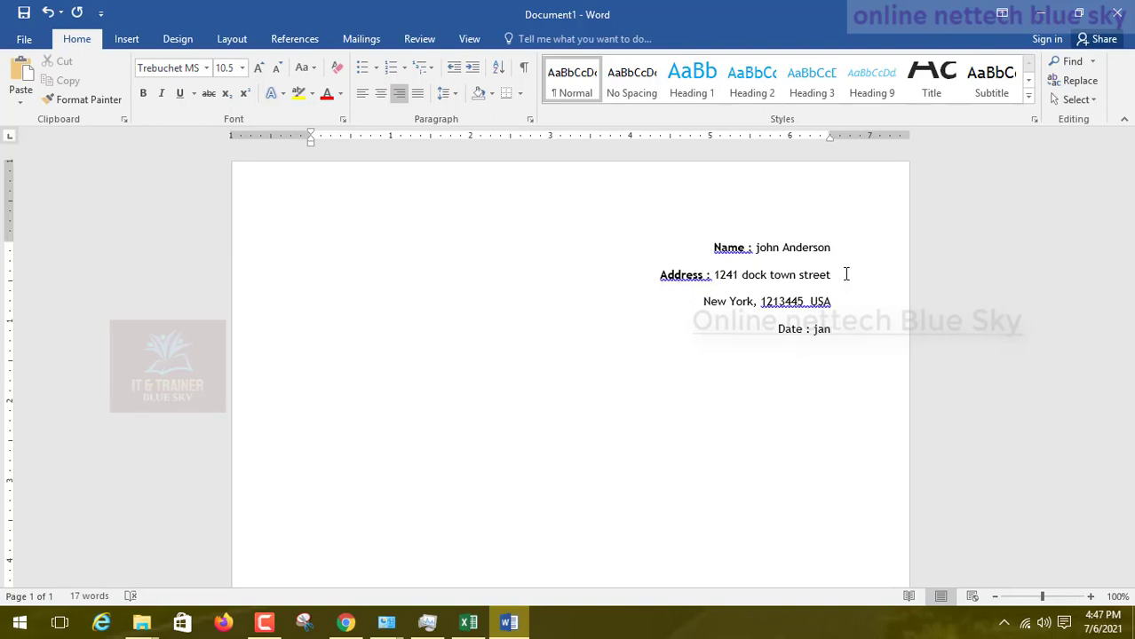
text(uar)
text(y)
text(/)
text(5/)
text(202)
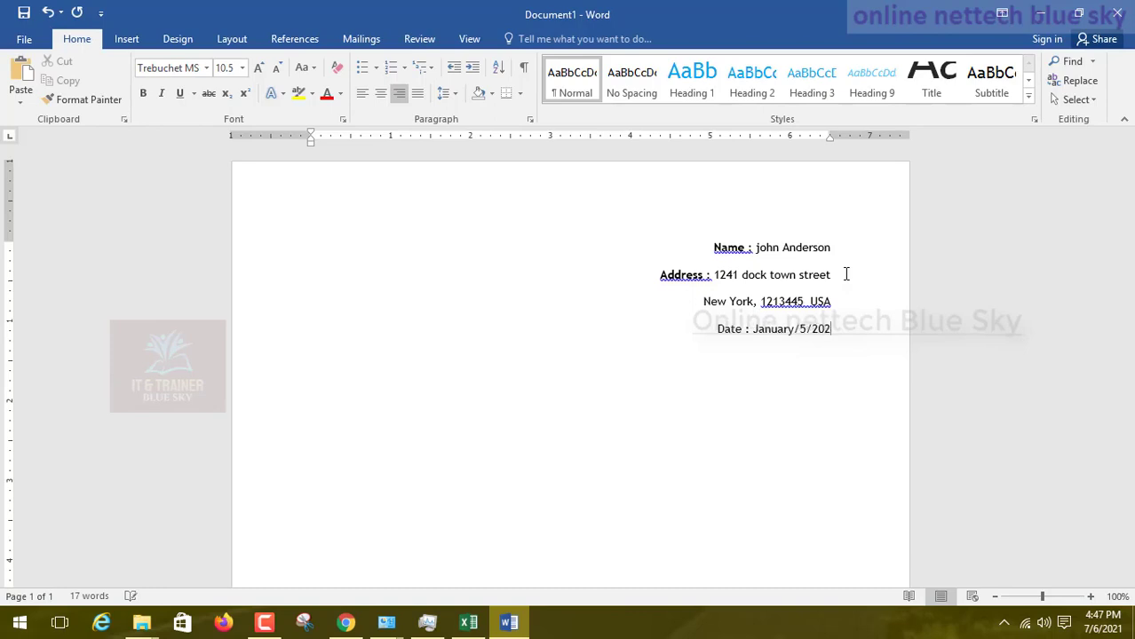
text(1)
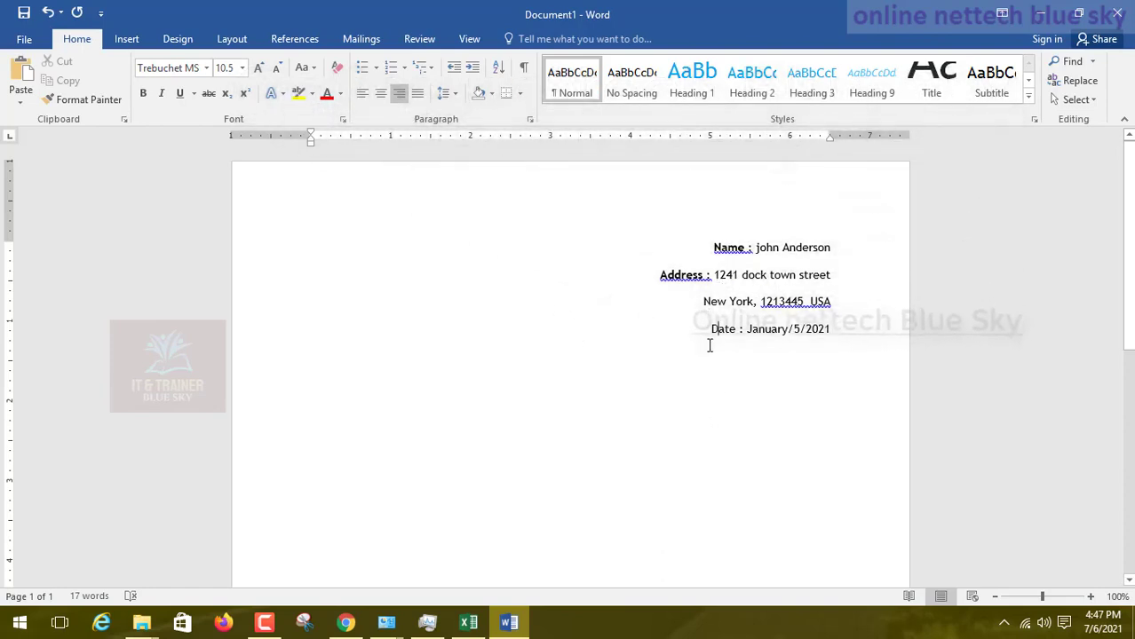
drag(748, 330, 834, 330)
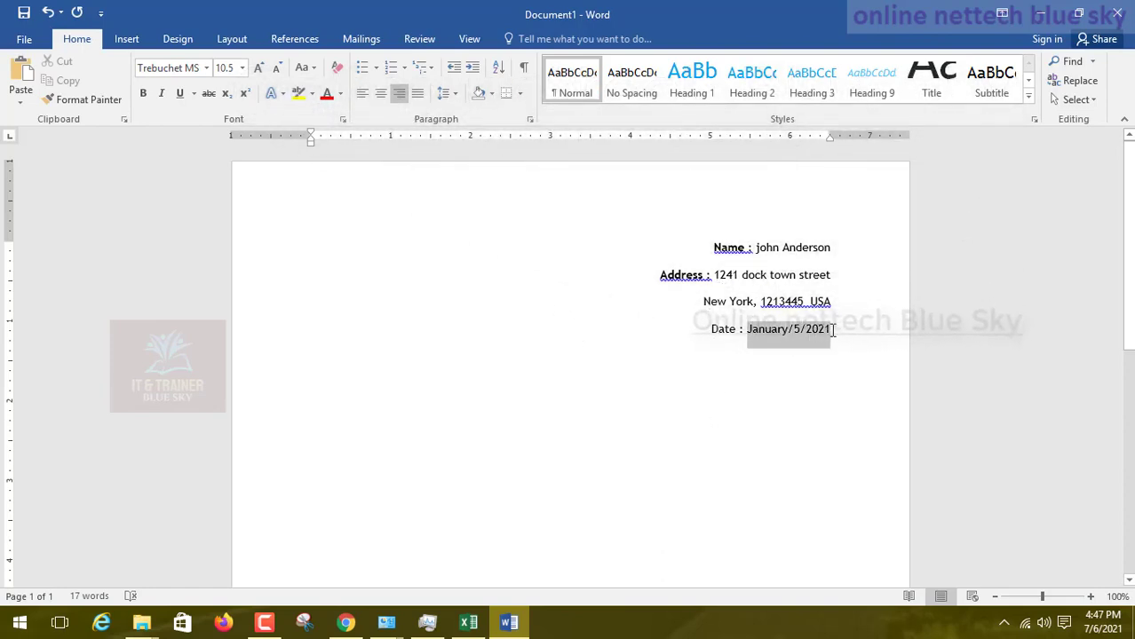
click(812, 399)
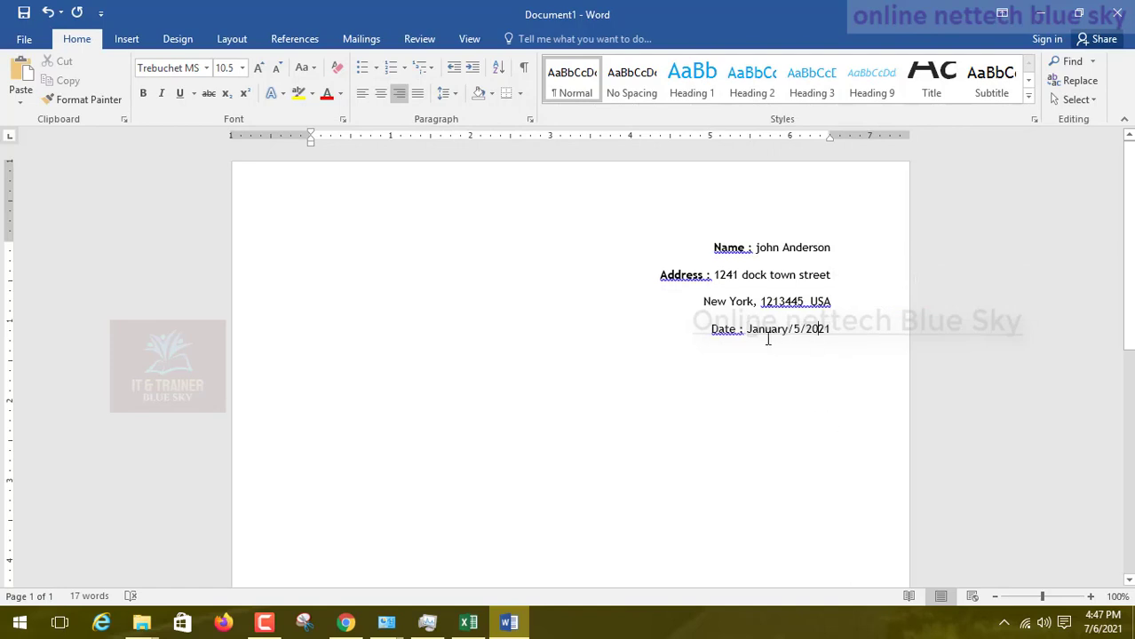
click(844, 344)
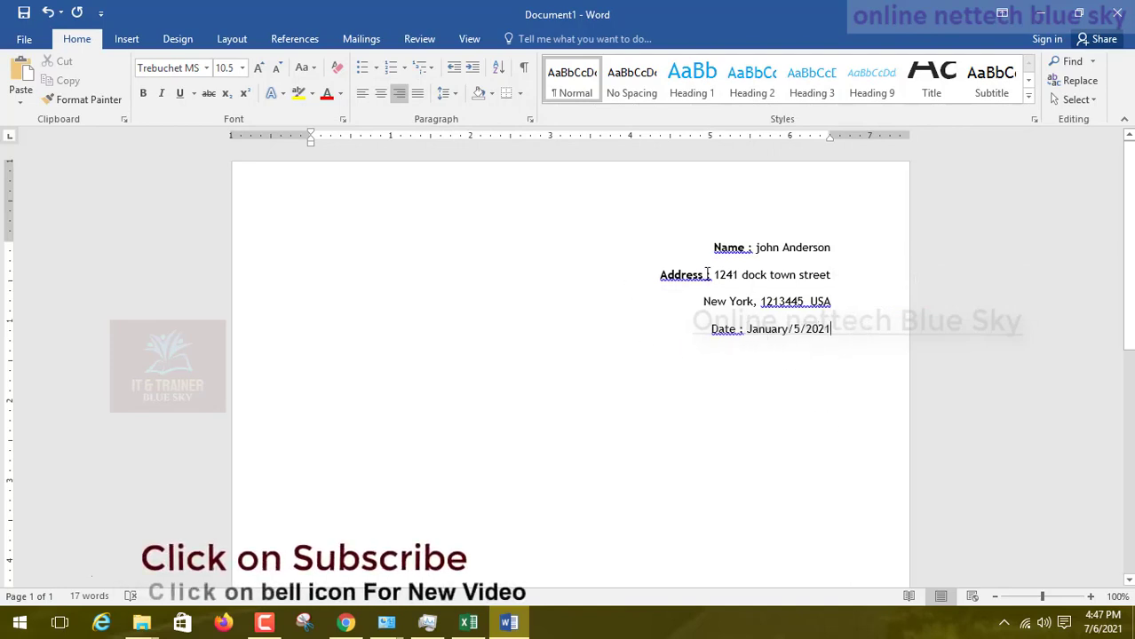
mouse_move(751, 249)
mouse_down()
mouse_move(710, 250)
mouse_move(662, 276)
mouse_up()
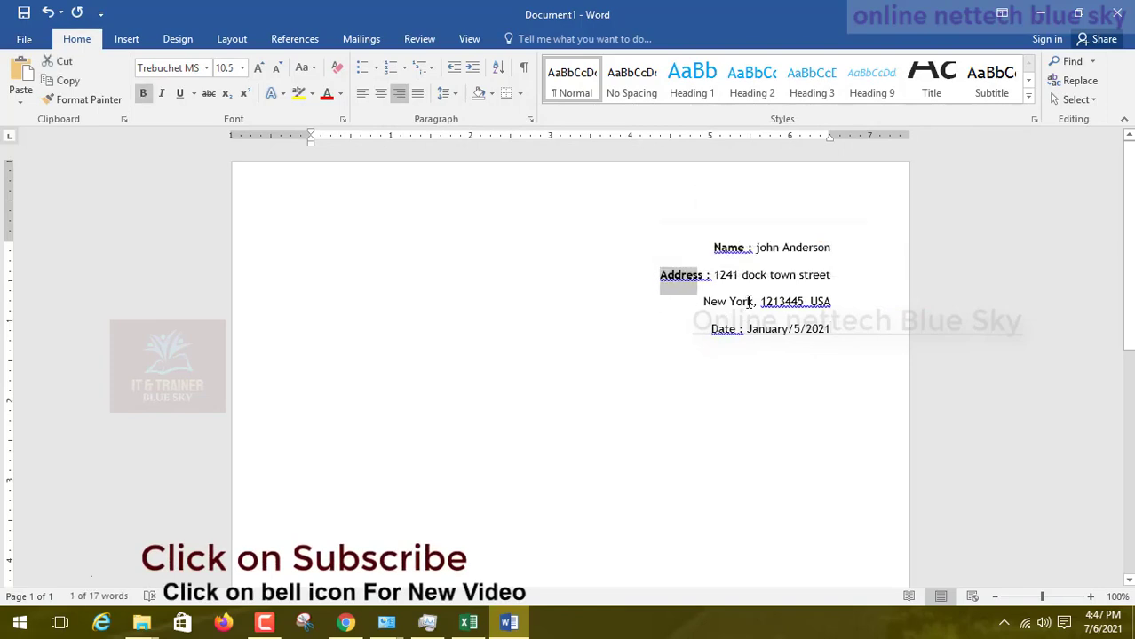
drag(751, 302, 701, 303)
click(684, 305)
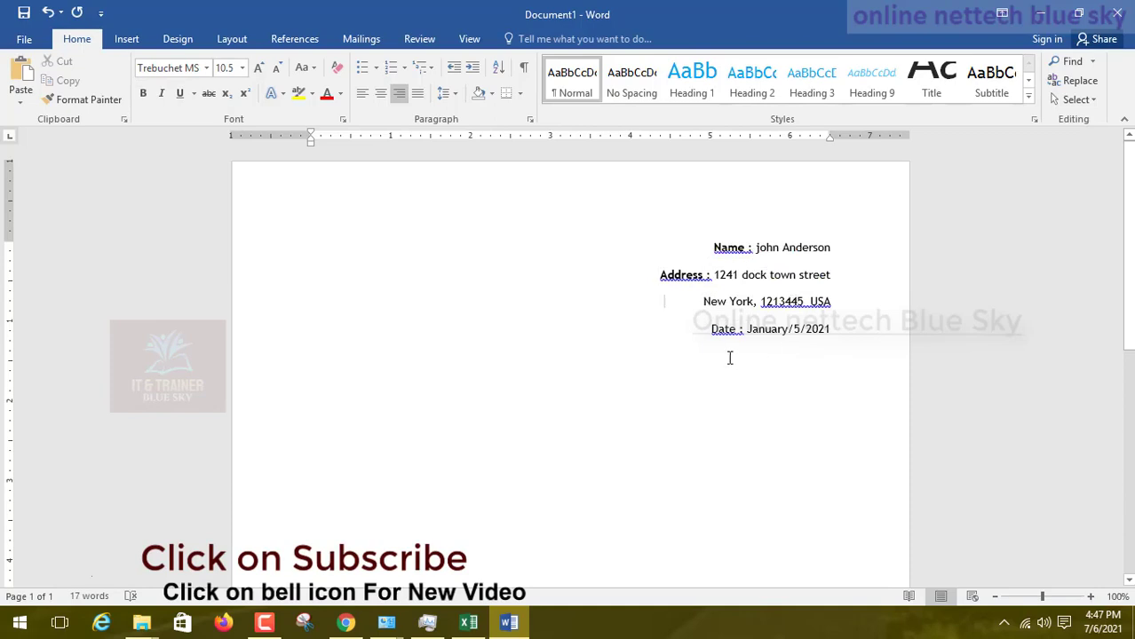
drag(717, 337, 702, 348)
click(693, 353)
Ignore the spelling flags on the postal code, Address and Name.
right_click(786, 306)
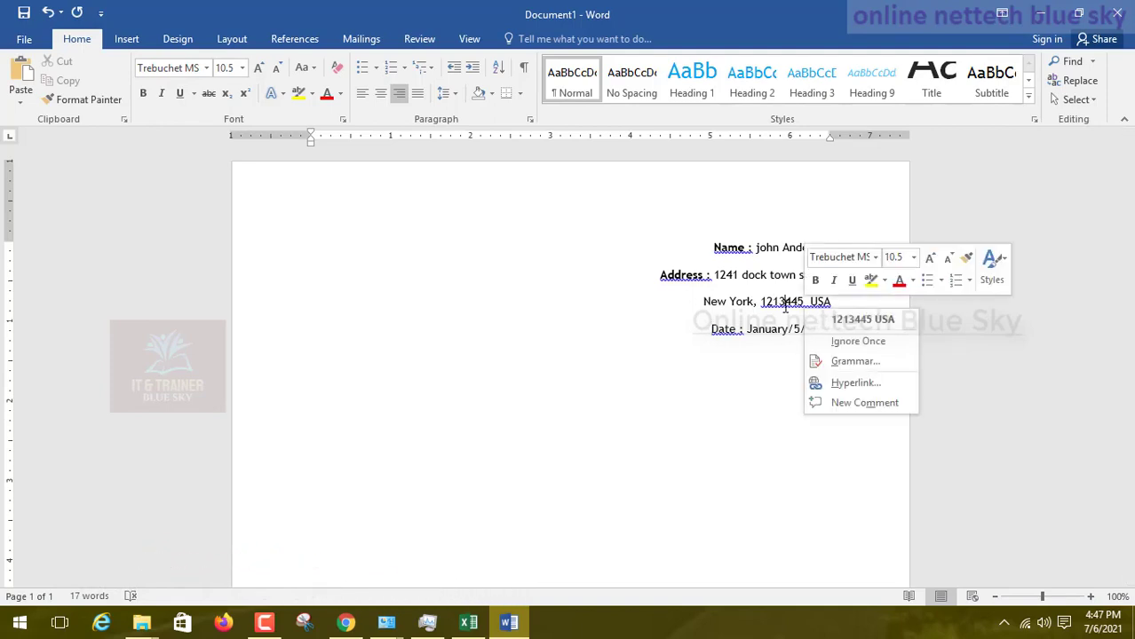
click(826, 341)
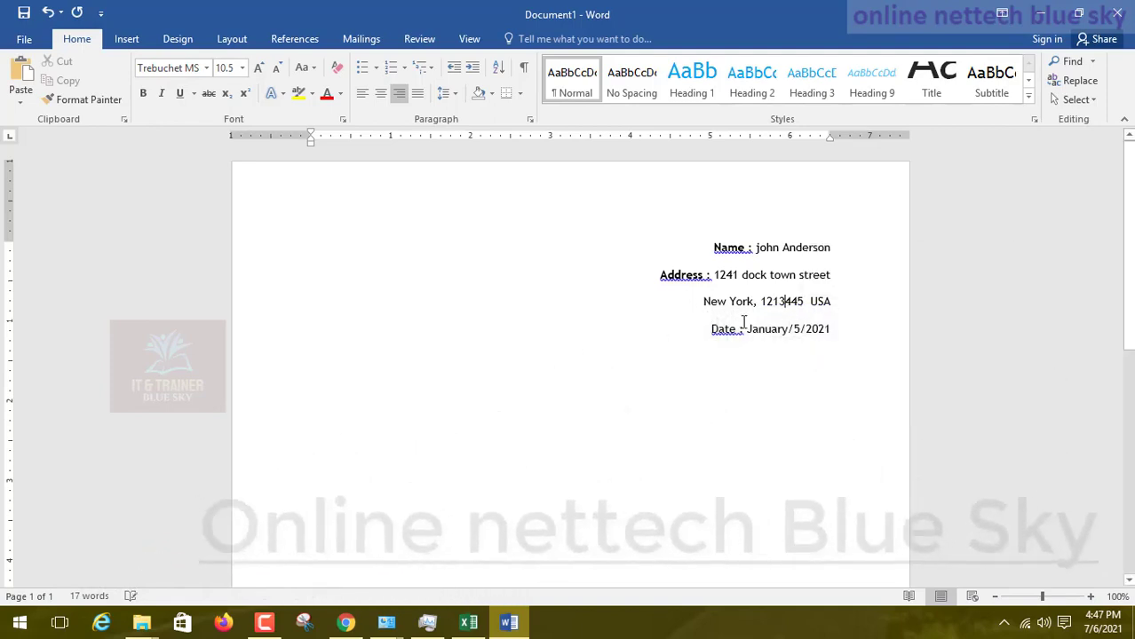
right_click(676, 277)
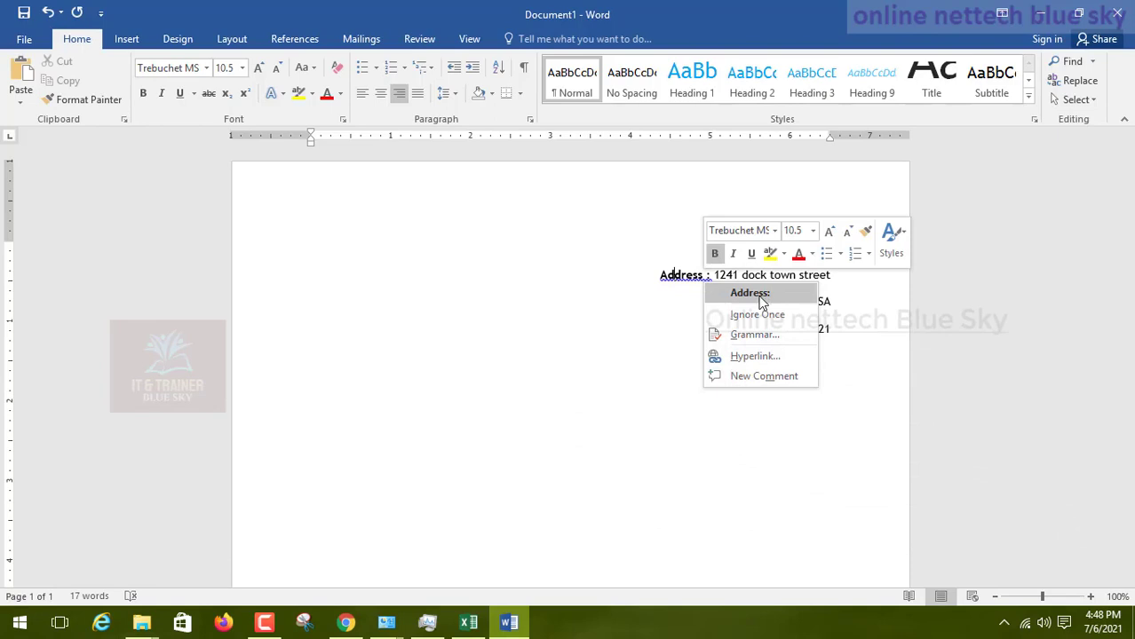
click(760, 315)
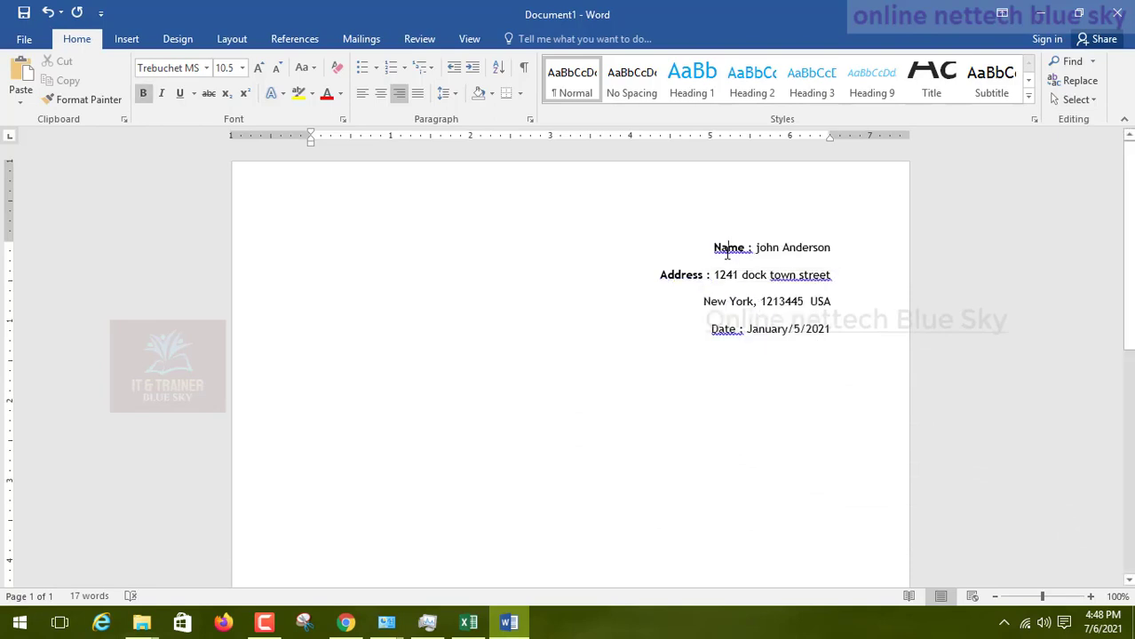
right_click(728, 252)
click(781, 284)
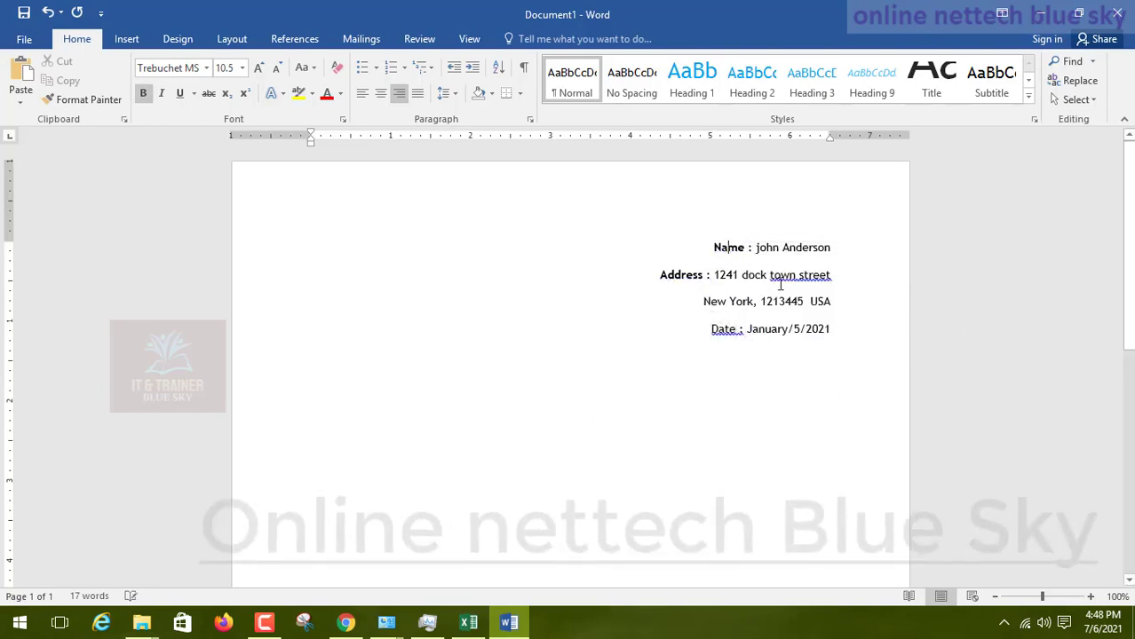
Capitalise the street name to Town Street and dismiss the flags on Address and Date.
double_click(801, 311)
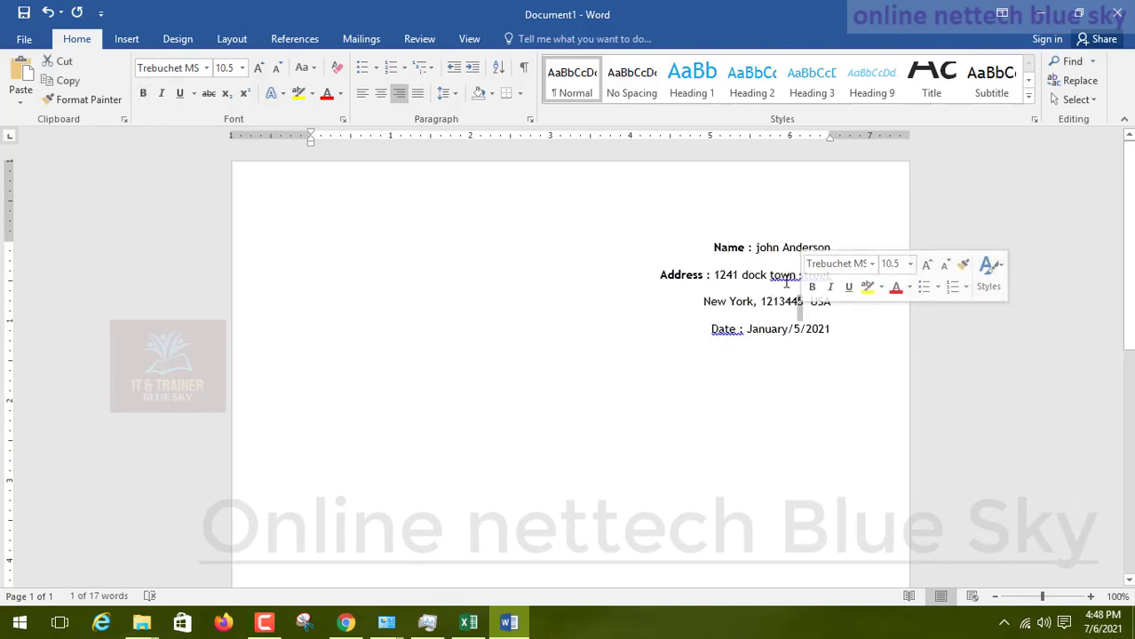
right_click(786, 277)
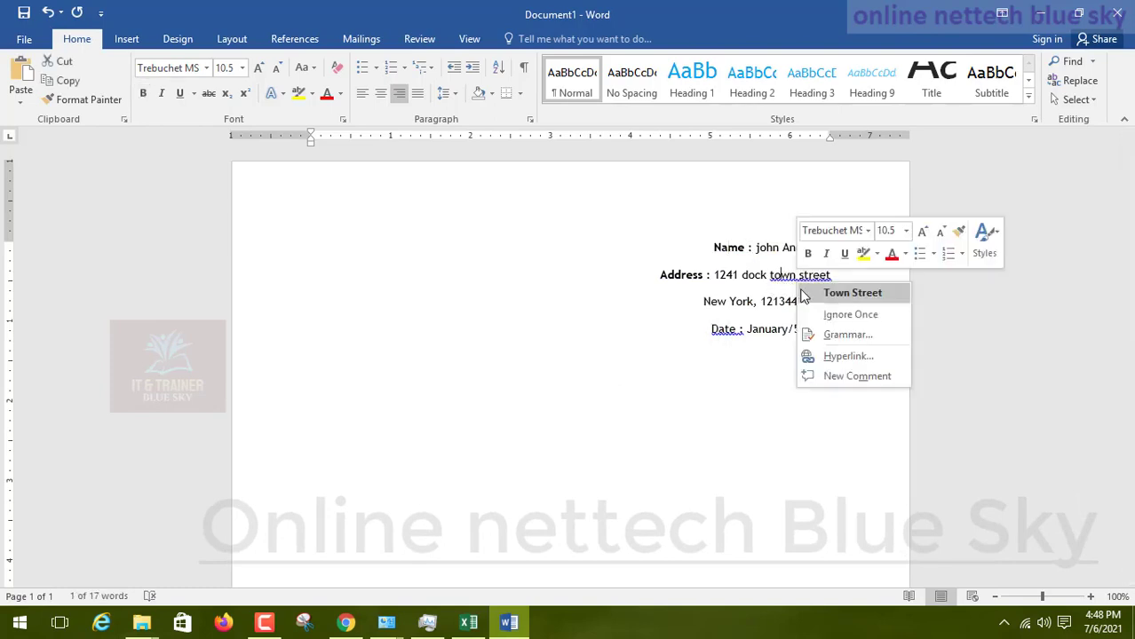
click(835, 293)
right_click(667, 274)
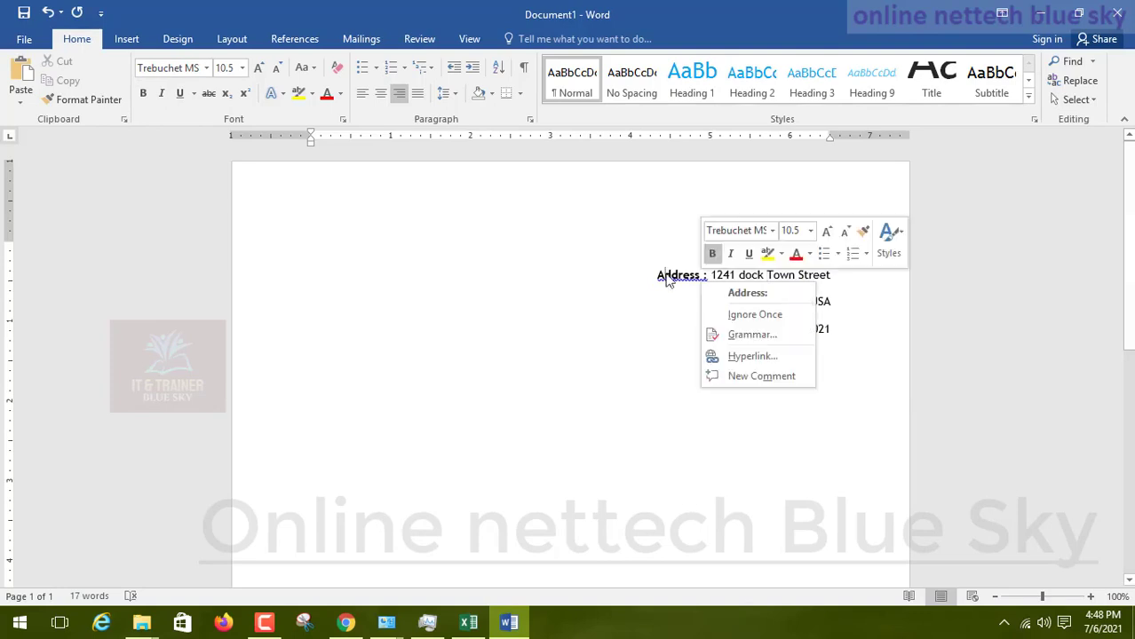
click(716, 314)
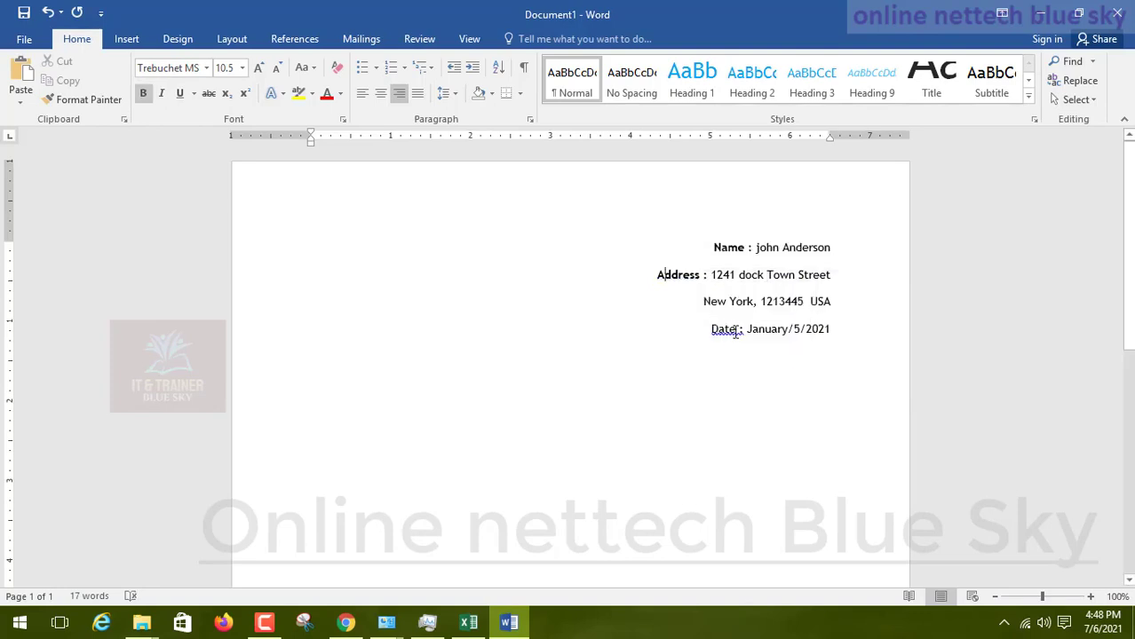
right_click(733, 331)
click(742, 372)
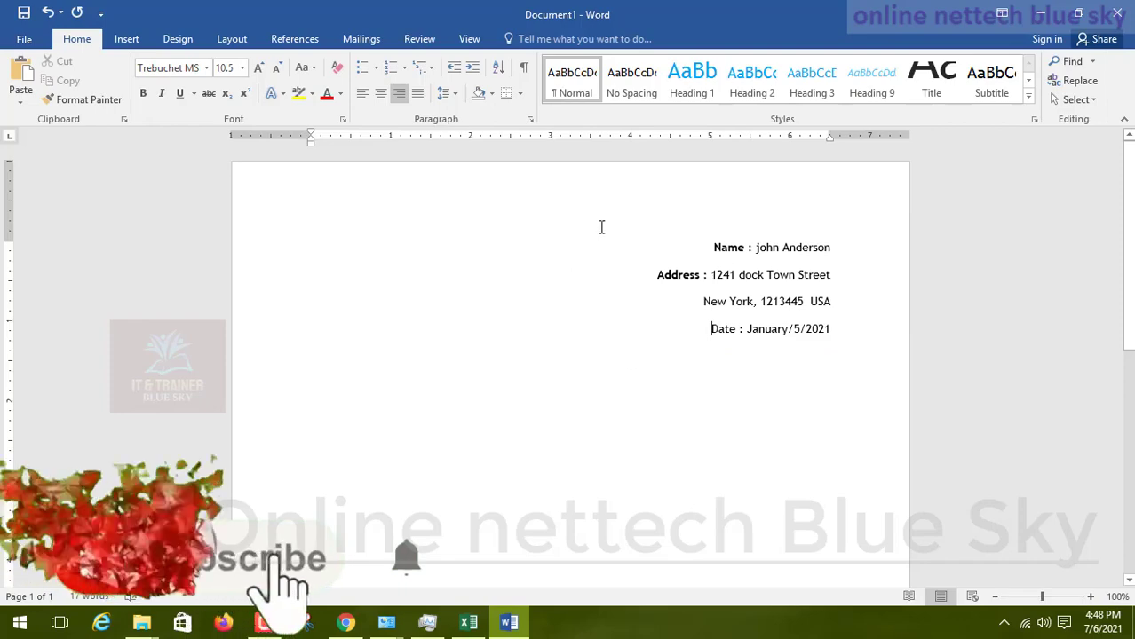
Start a new empty left-aligned line below the date.
drag(710, 248, 833, 307)
right_click(726, 277)
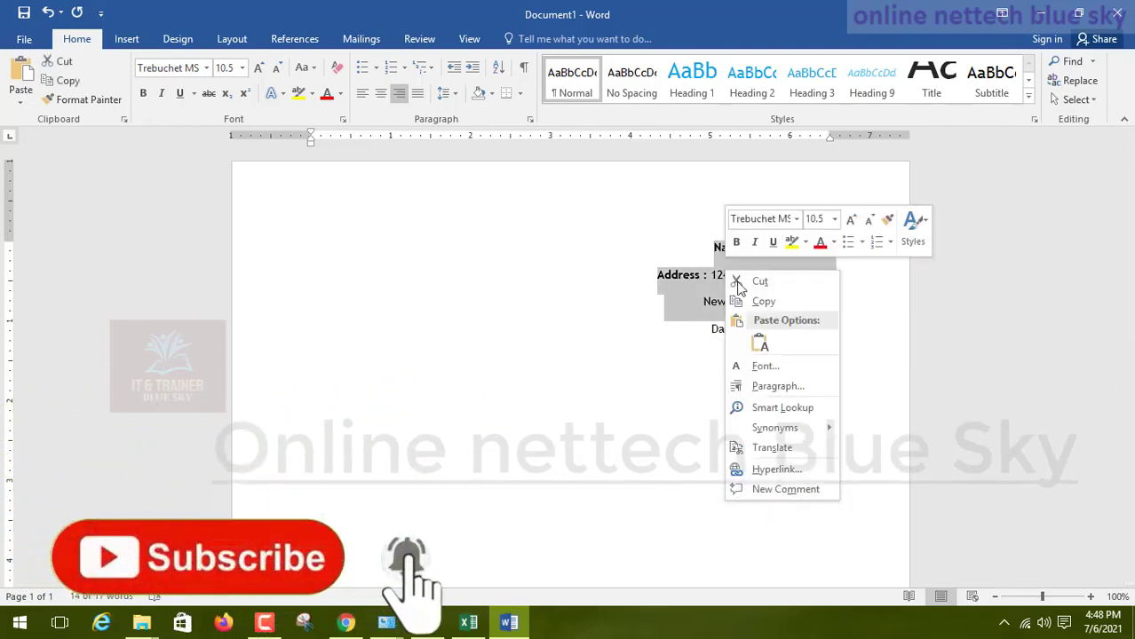
key(Escape)
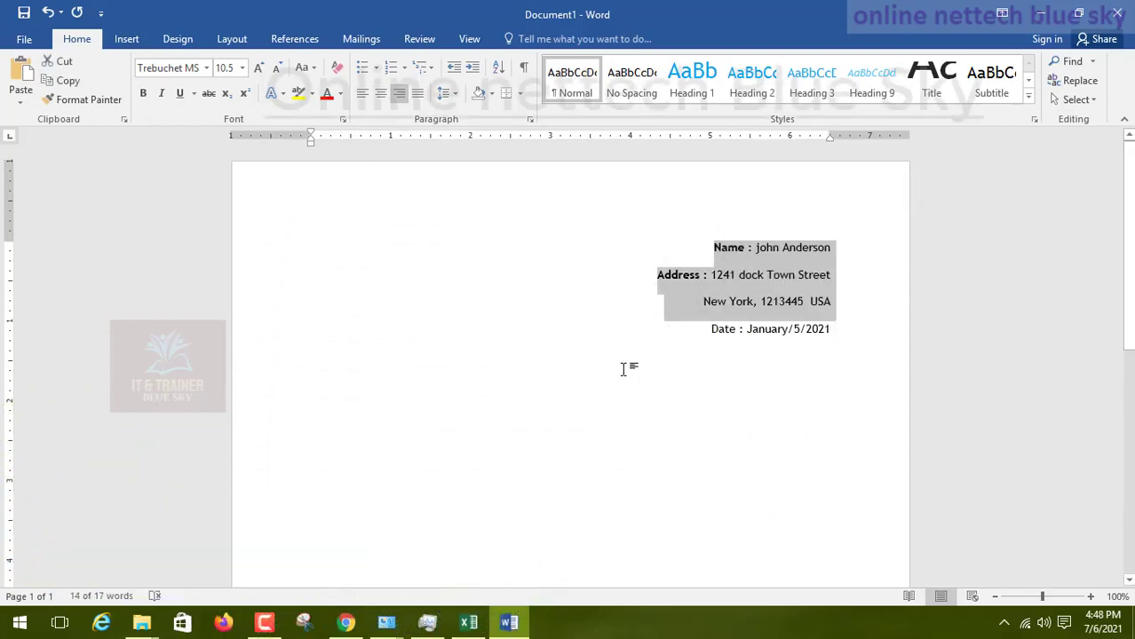
click(626, 370)
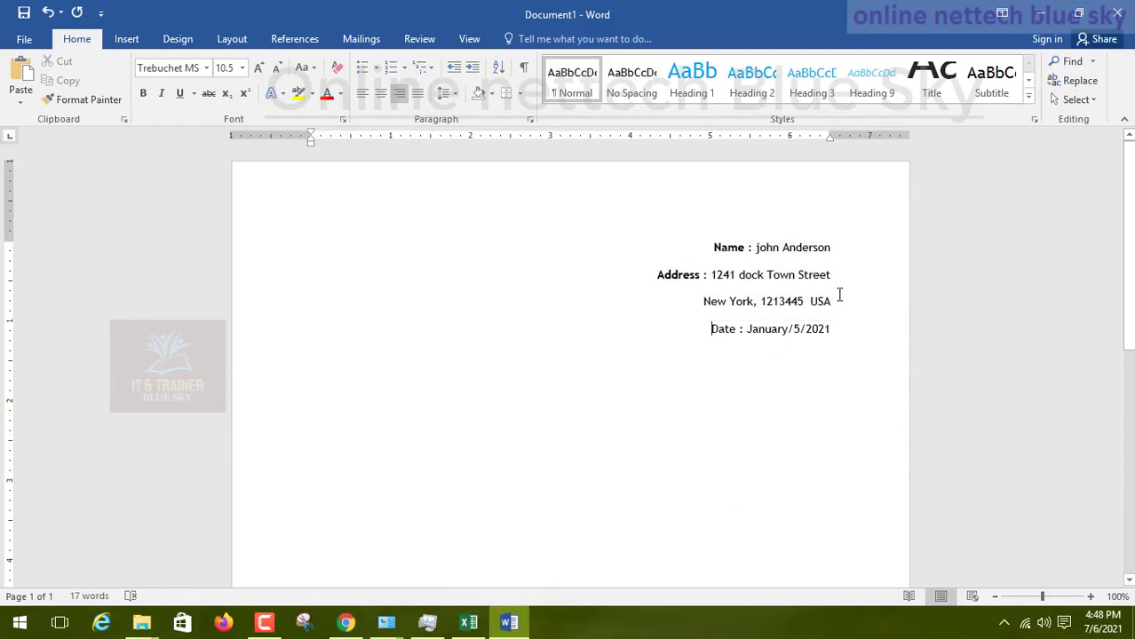
drag(696, 278, 761, 279)
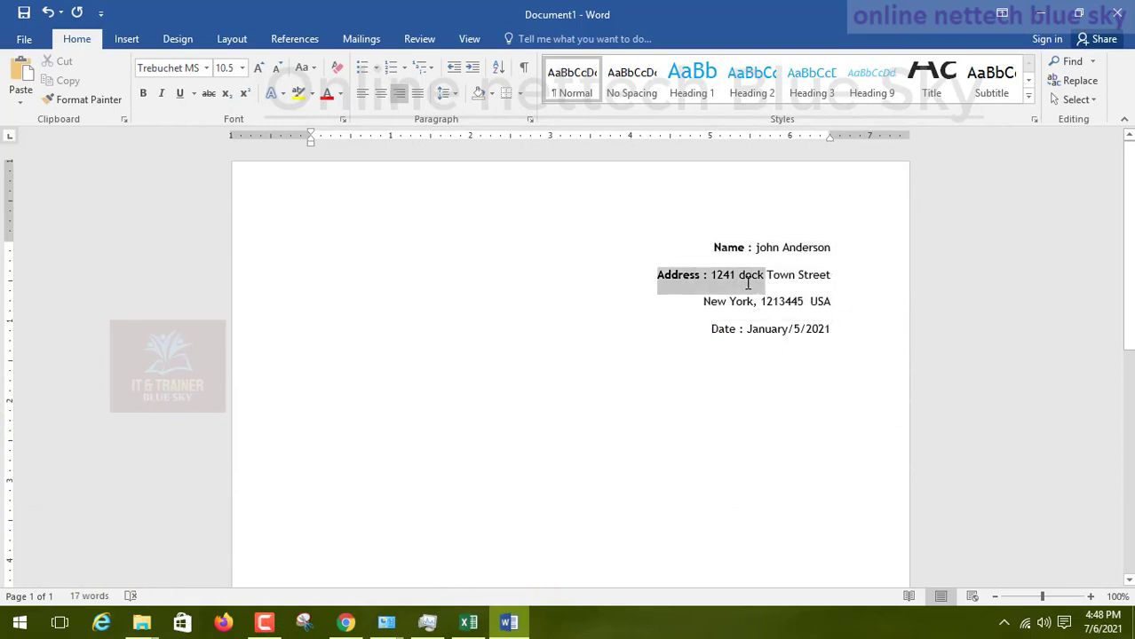
drag(832, 329, 748, 329)
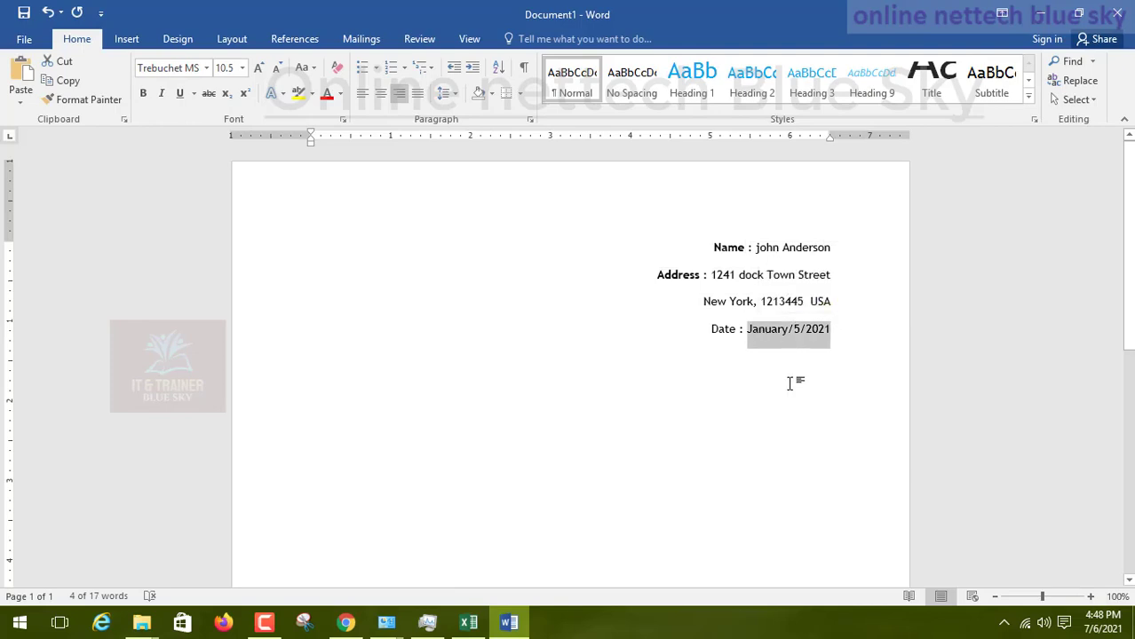
click(845, 335)
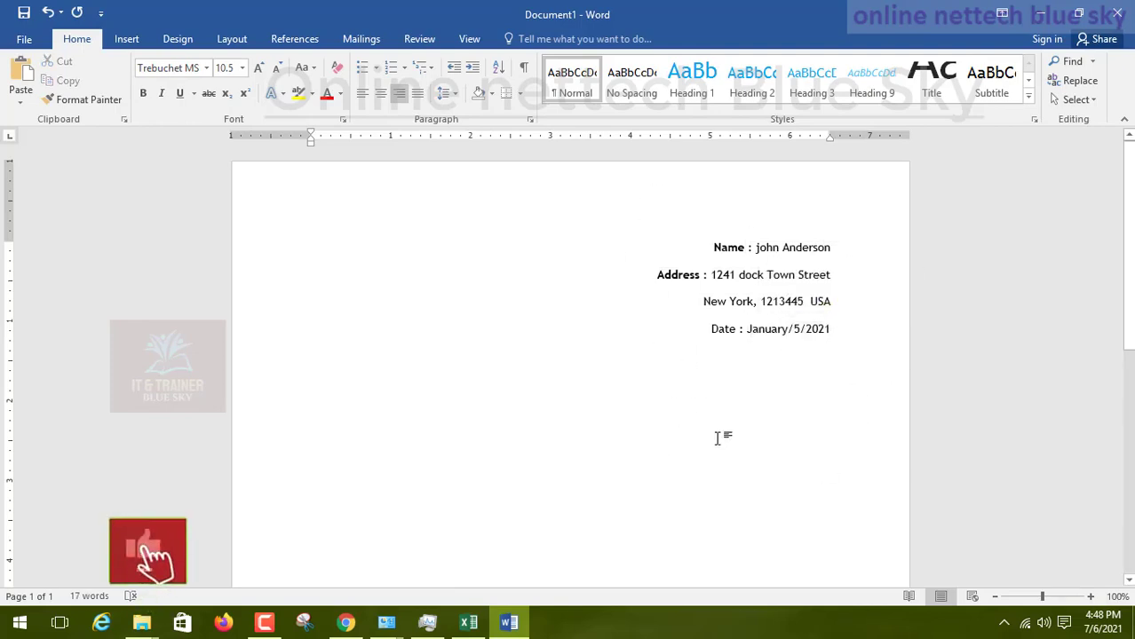
key(Return)
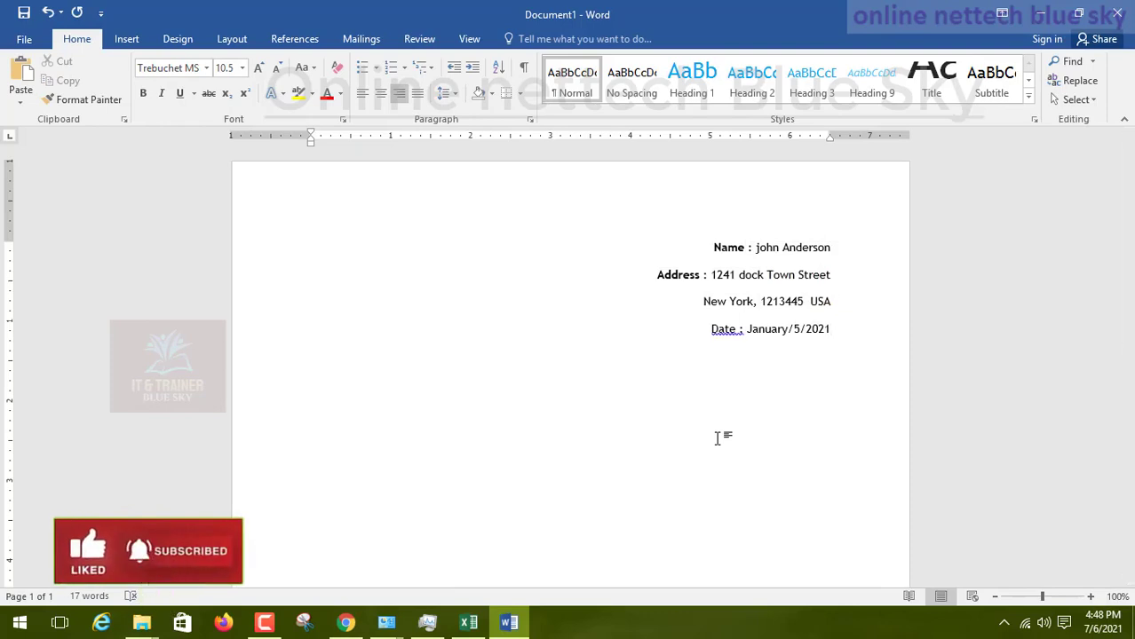
key(ctrl+e)
key(ctrl+l)
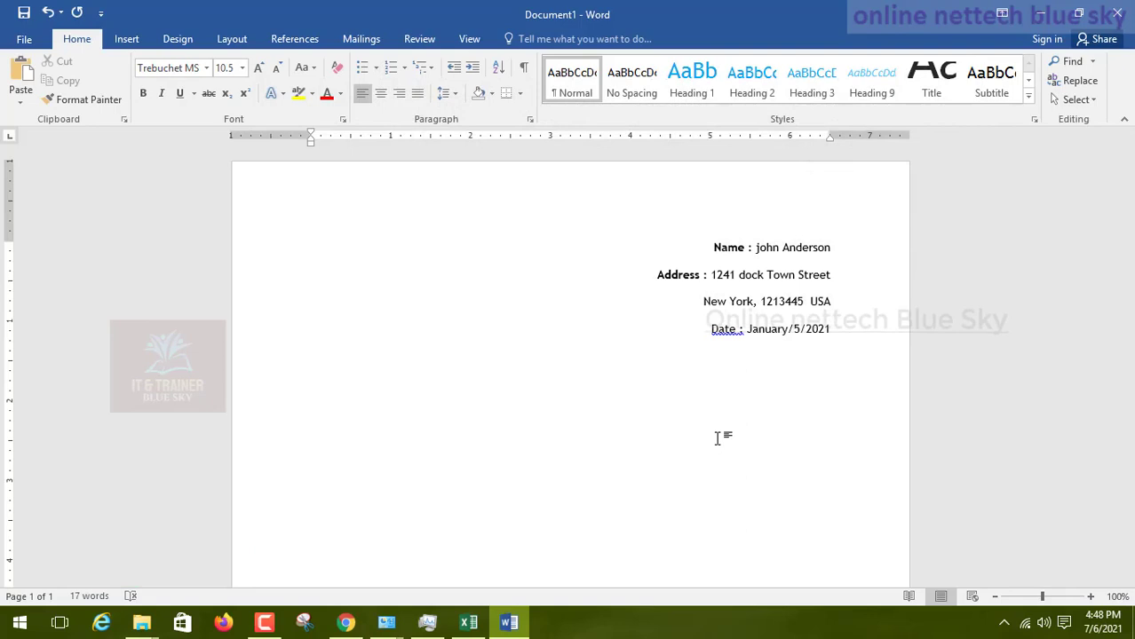
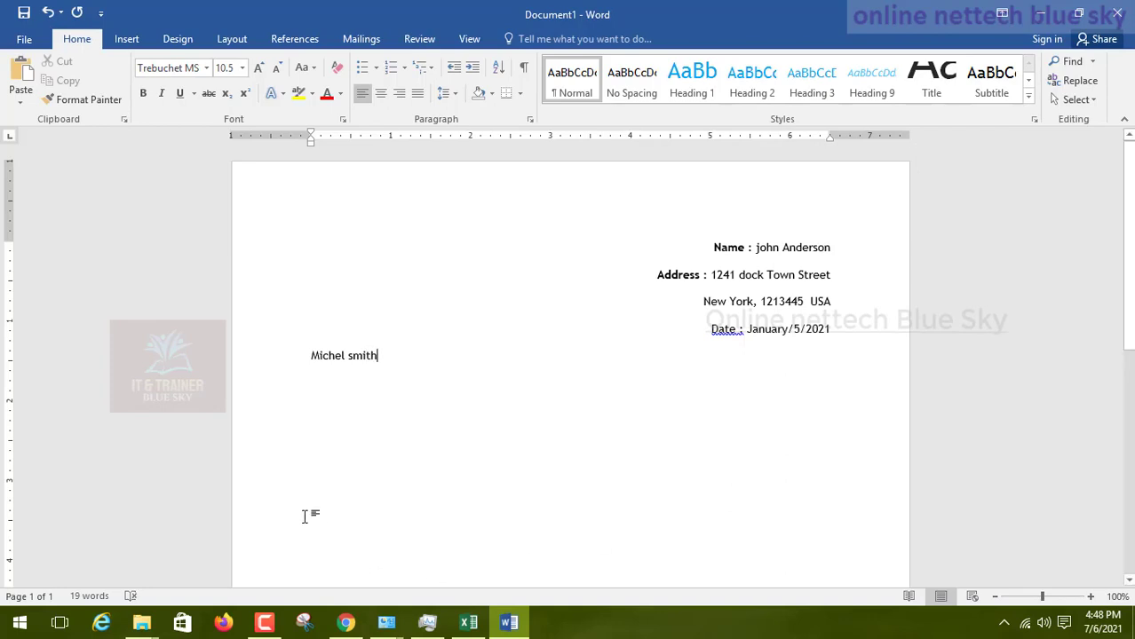
Type the recipient's name and prefix it with the 'Name :' label.
click(310, 355)
text(Name )
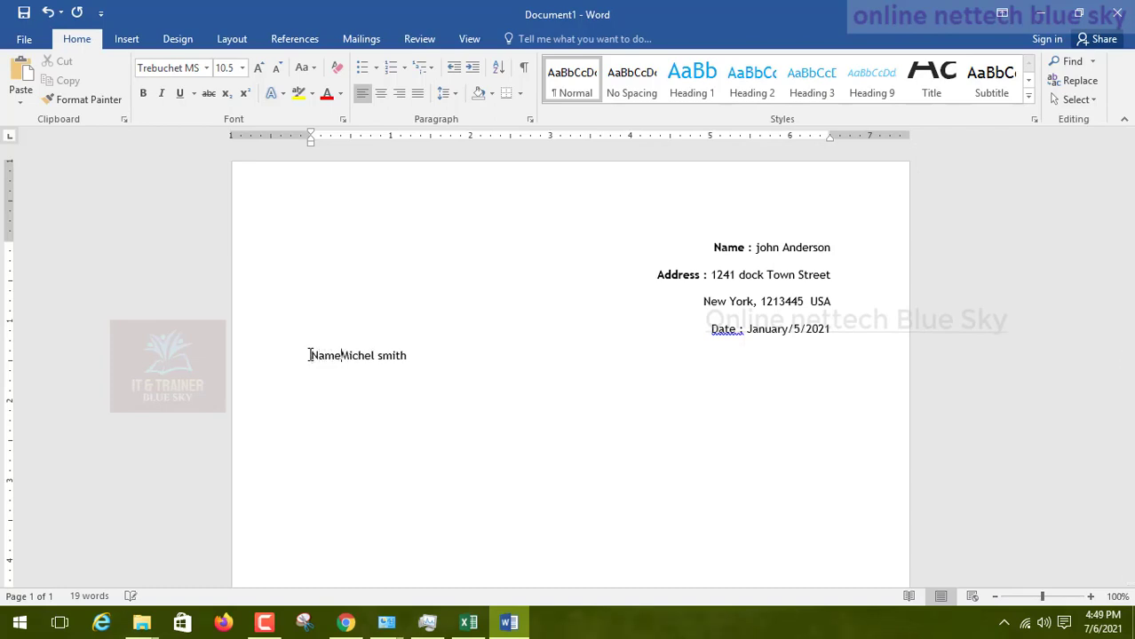
text(:)
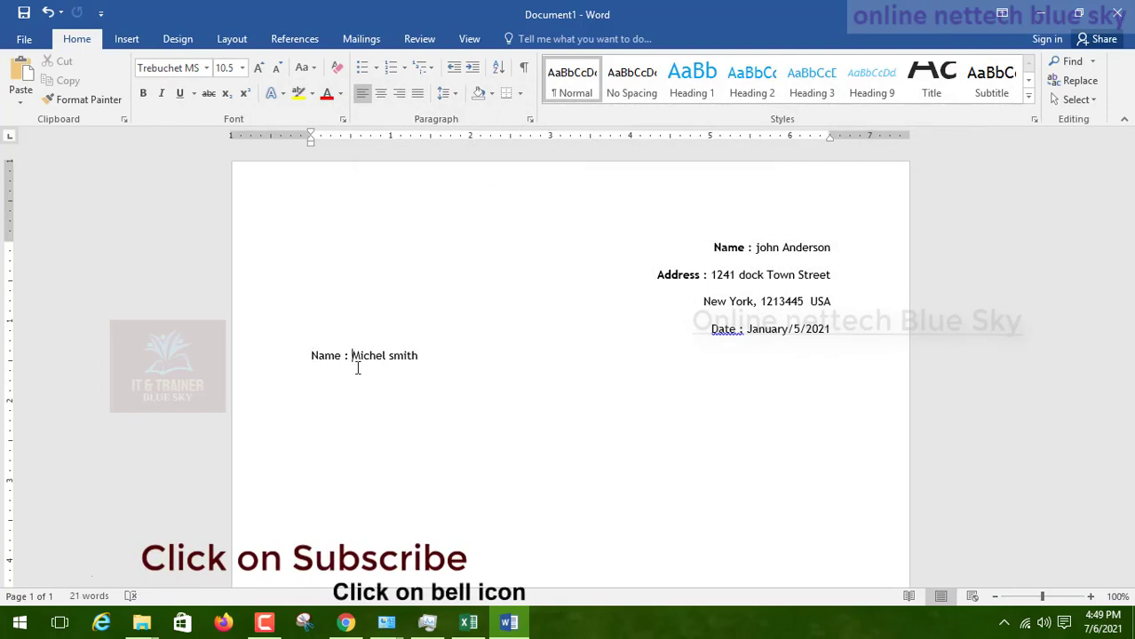
click(441, 354)
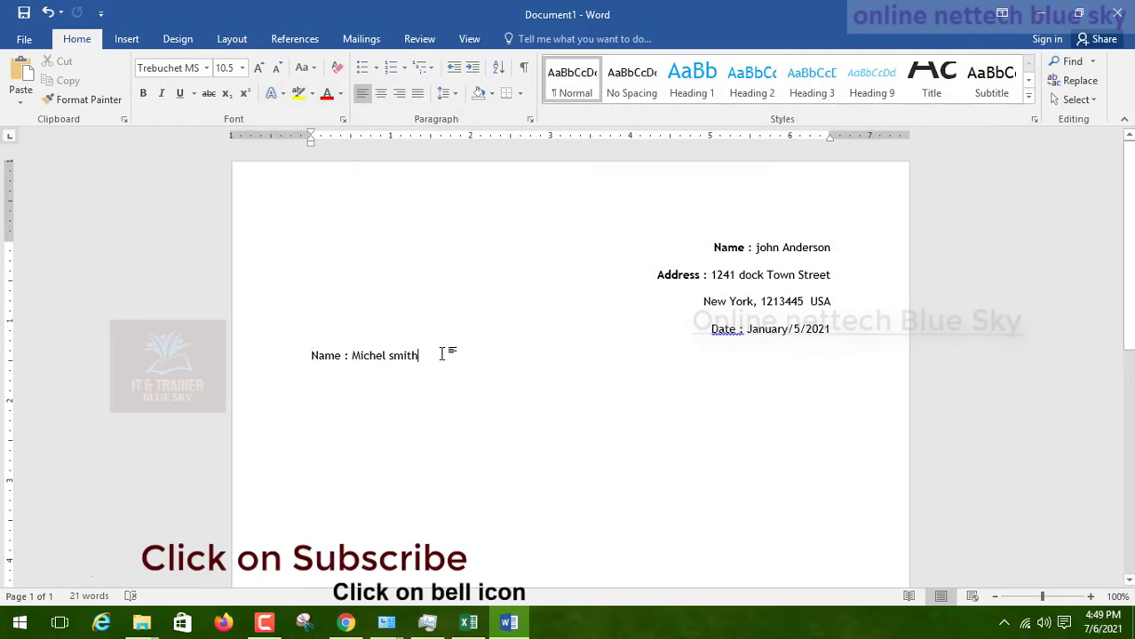
Add an 'Address :' line below with the recipient's street address, correcting a typo.
key(Return)
text(dd)
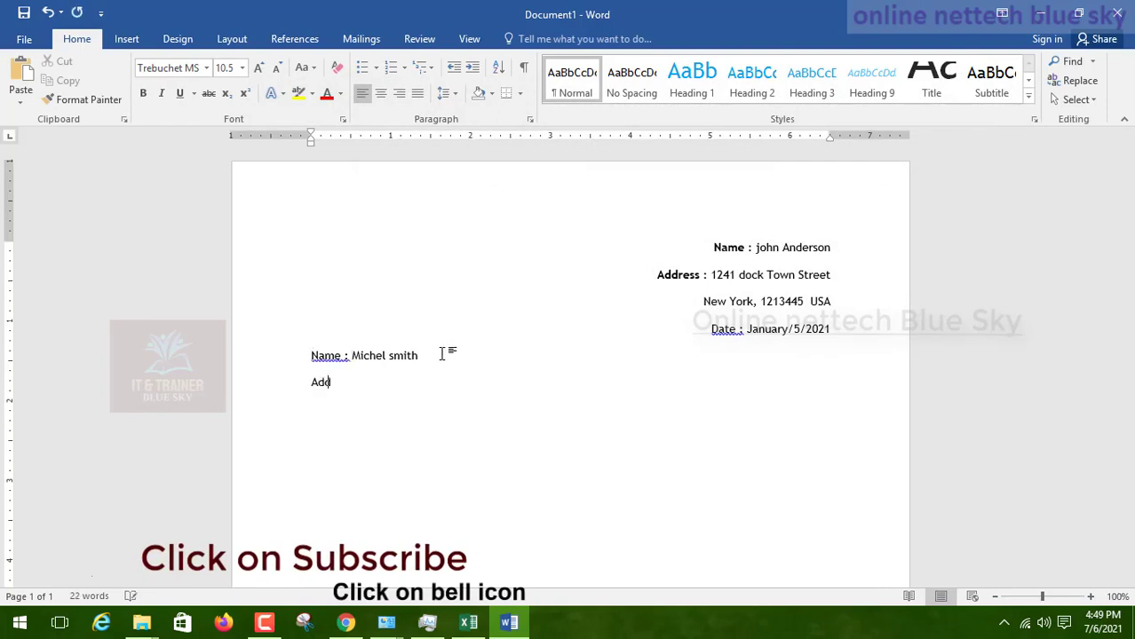
text(ress : )
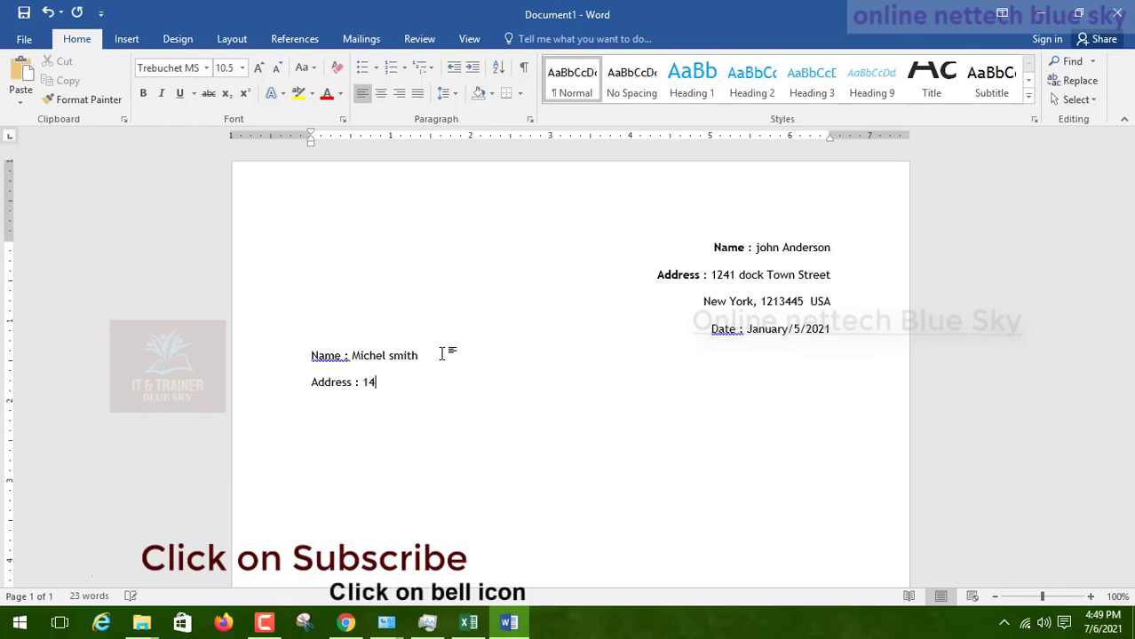
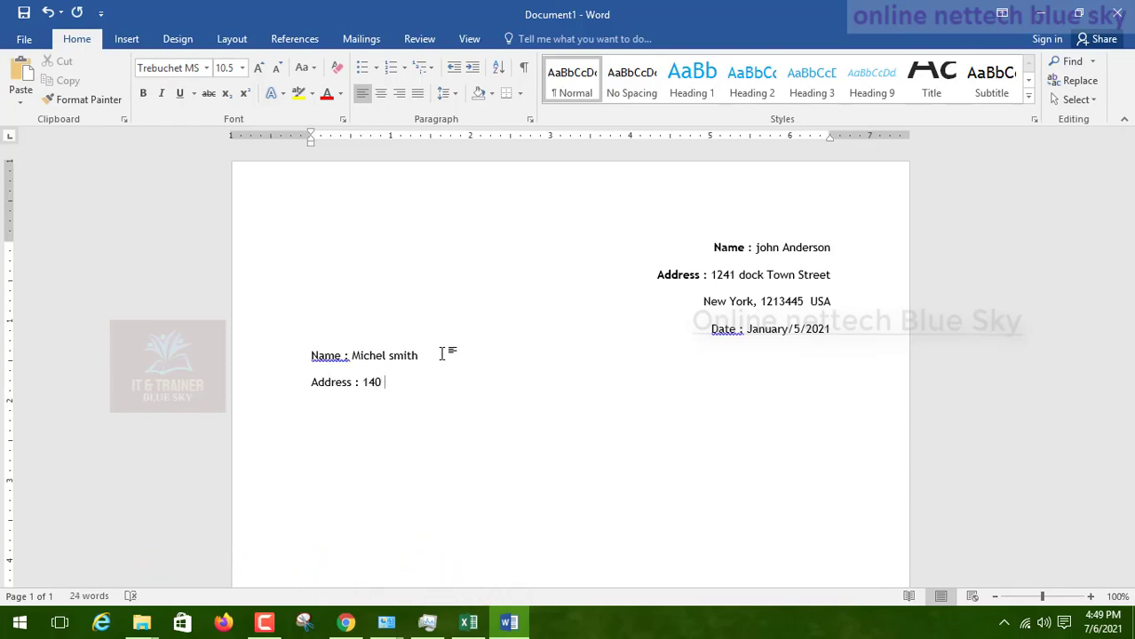
key(Left)
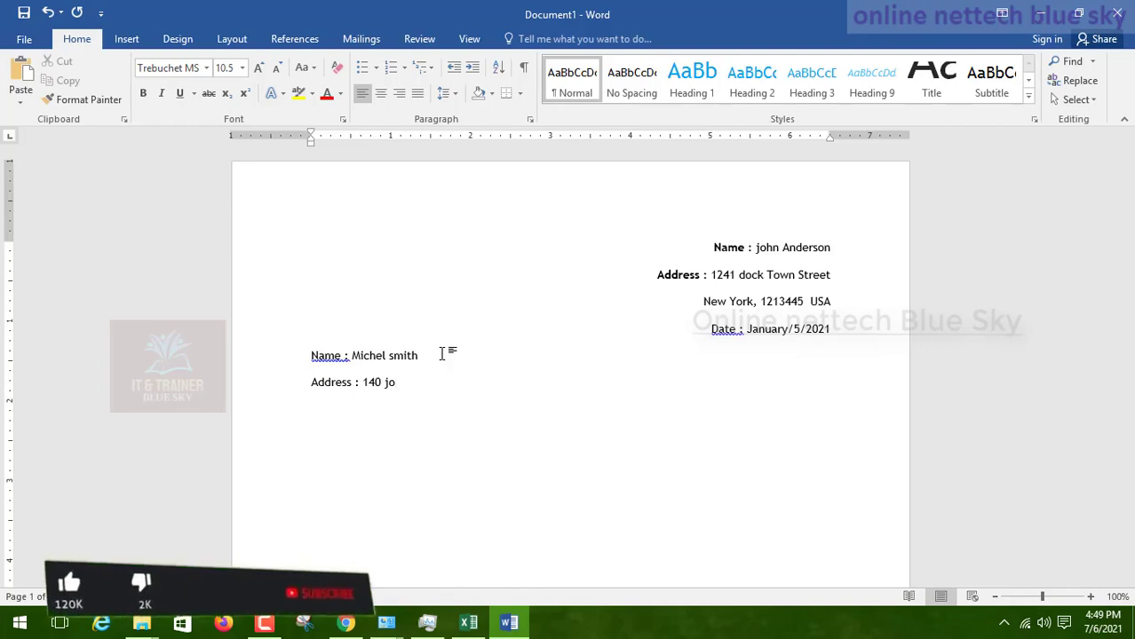
key(Right)
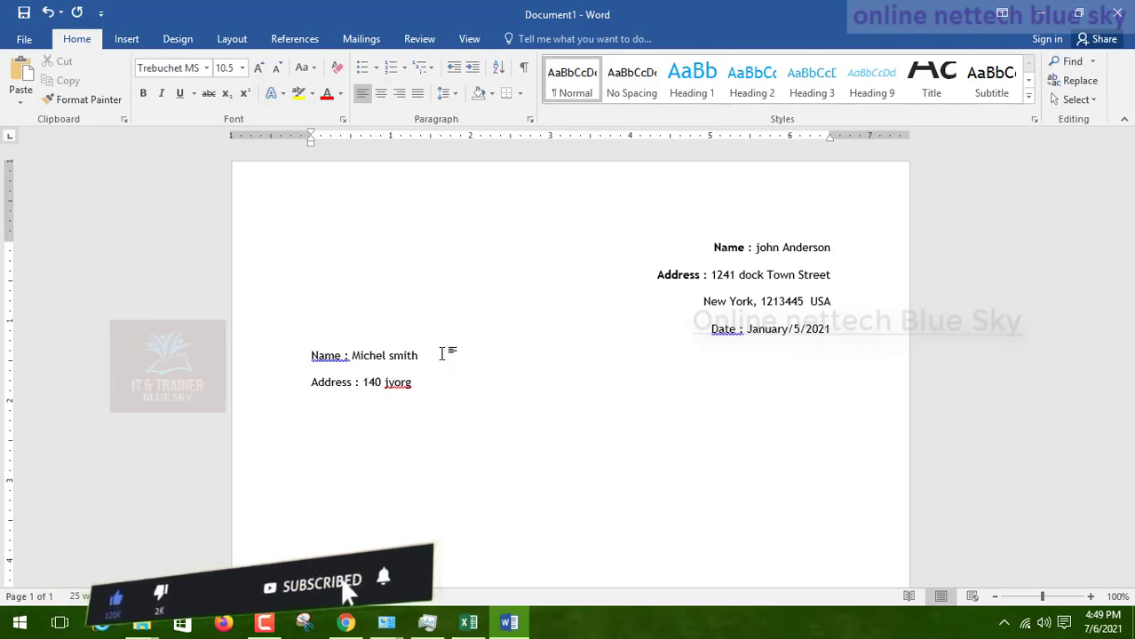
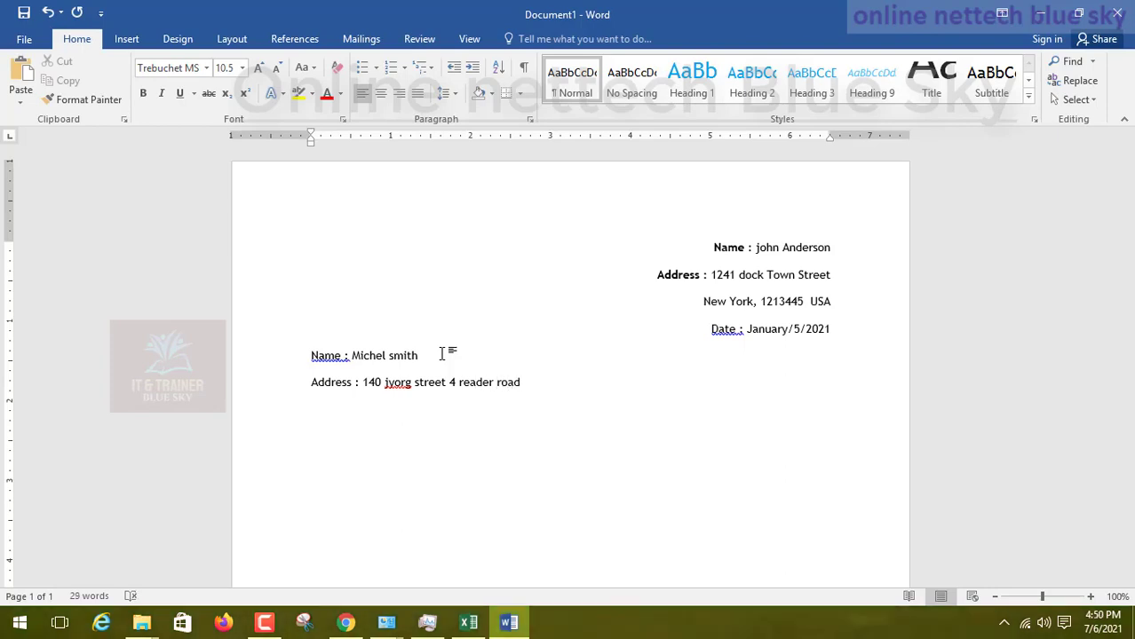
Add an indented line with the recipient's city, postal code and USA, fixing the country's capitalisation.
key(Return)
text(ewyork,)
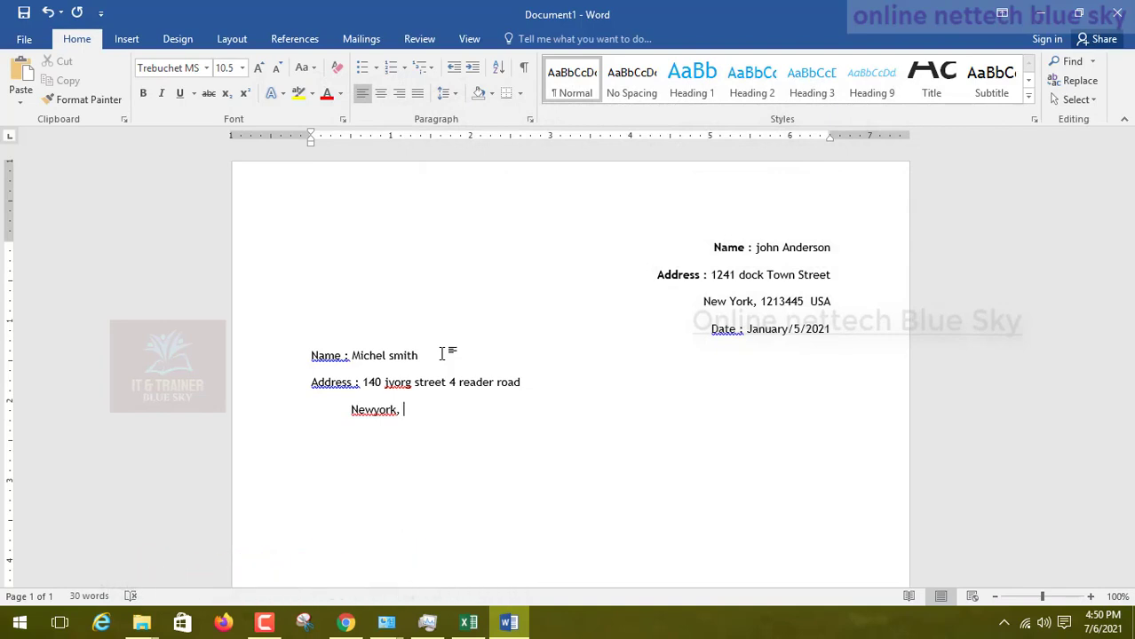
text(124575)
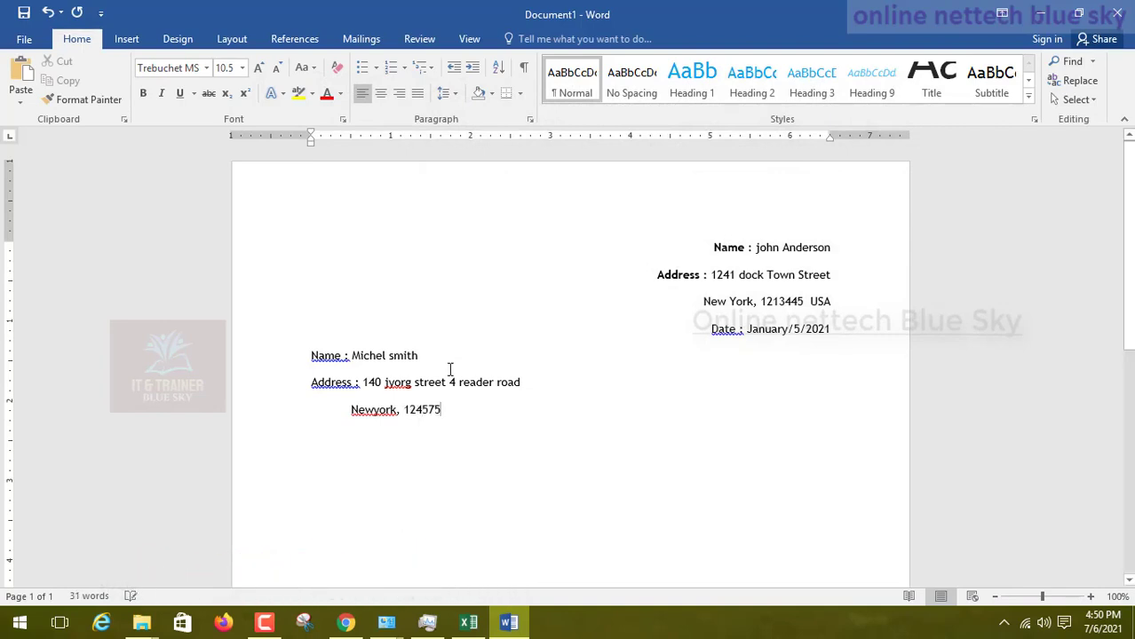
text(3 )
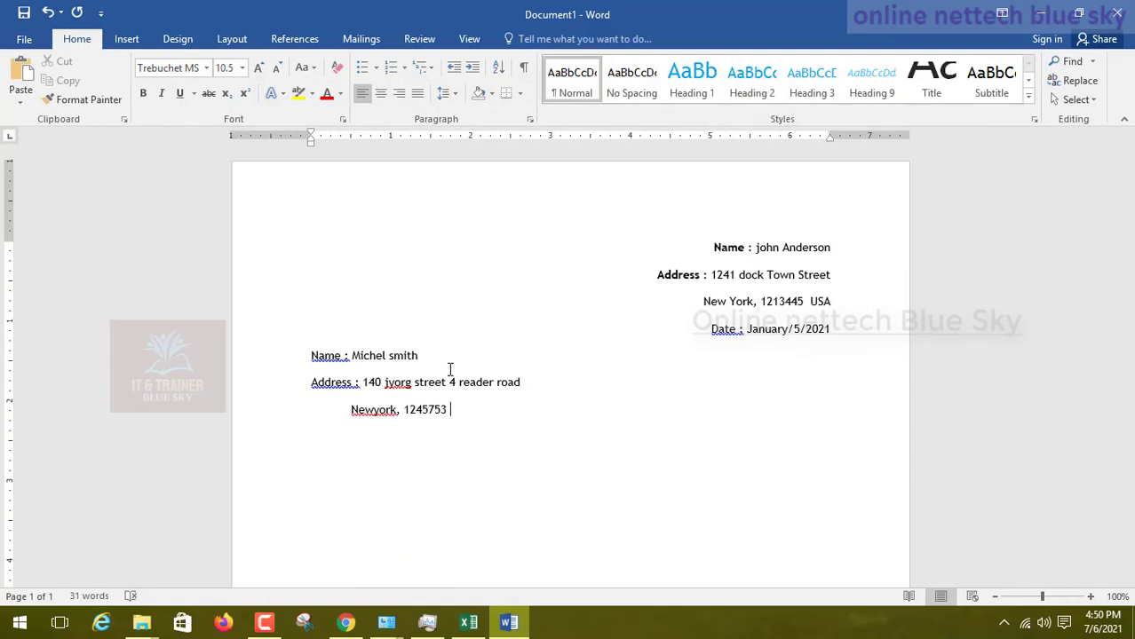
text(uSA)
key(BackSpace)
key(BackSpace)
key(BackSpace)
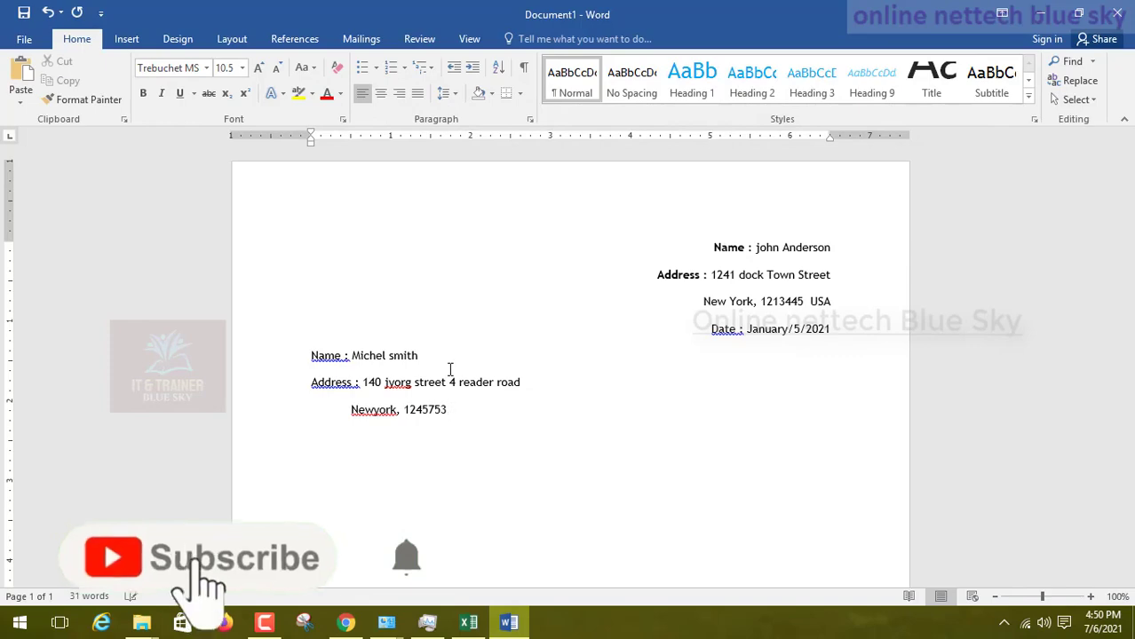
text(USA)
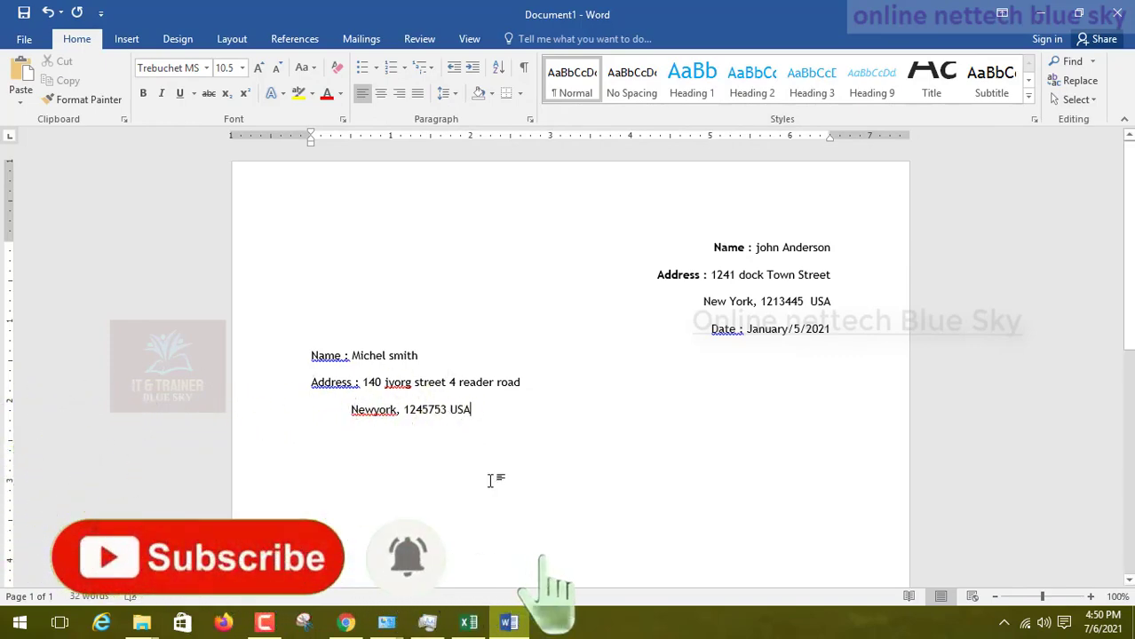
Review the sender and recipient blocks by selecting and deselecting their lines.
click(352, 356)
drag(384, 358, 417, 356)
click(515, 399)
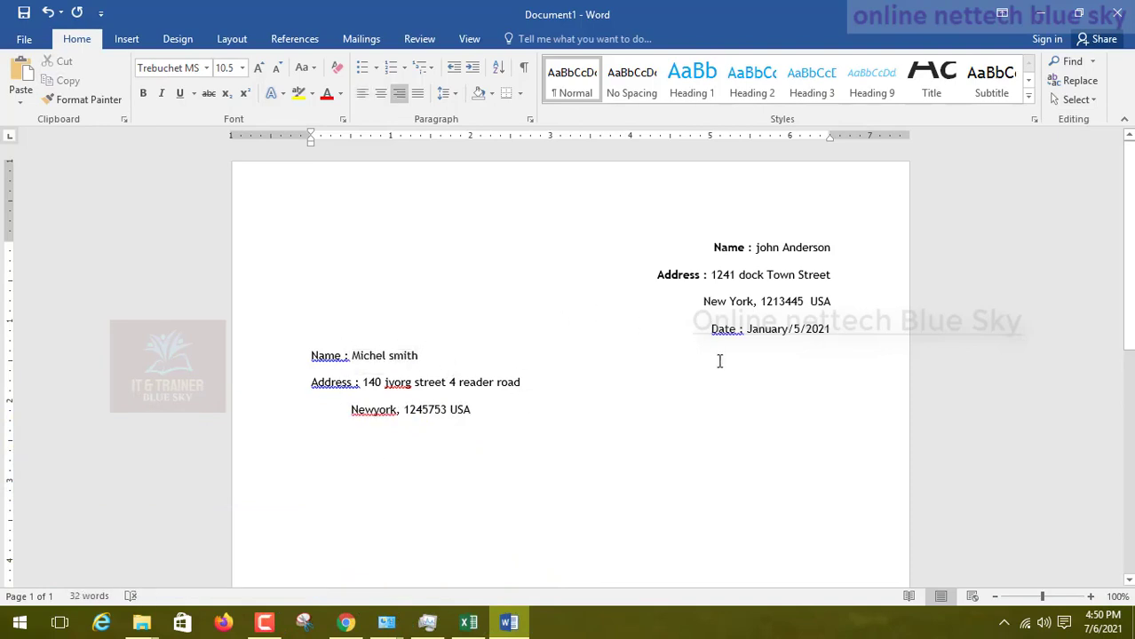
click(708, 247)
drag(712, 247, 755, 372)
click(552, 393)
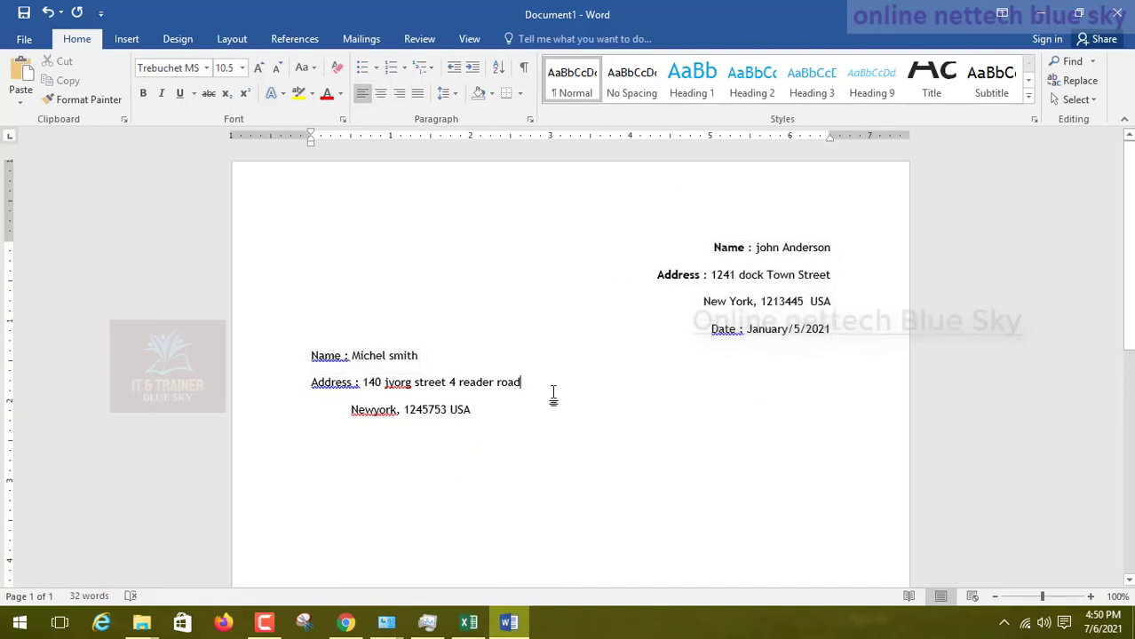
click(513, 416)
scroll(542, 382, down, 4)
scroll(535, 392, up, 4)
drag(292, 359, 298, 420)
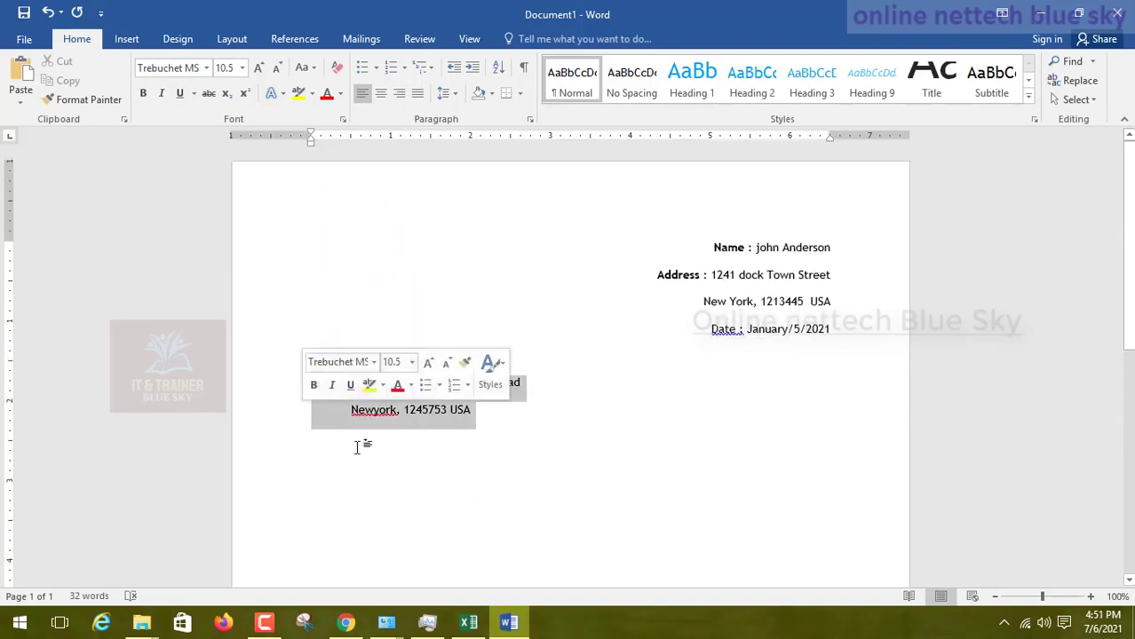
click(513, 439)
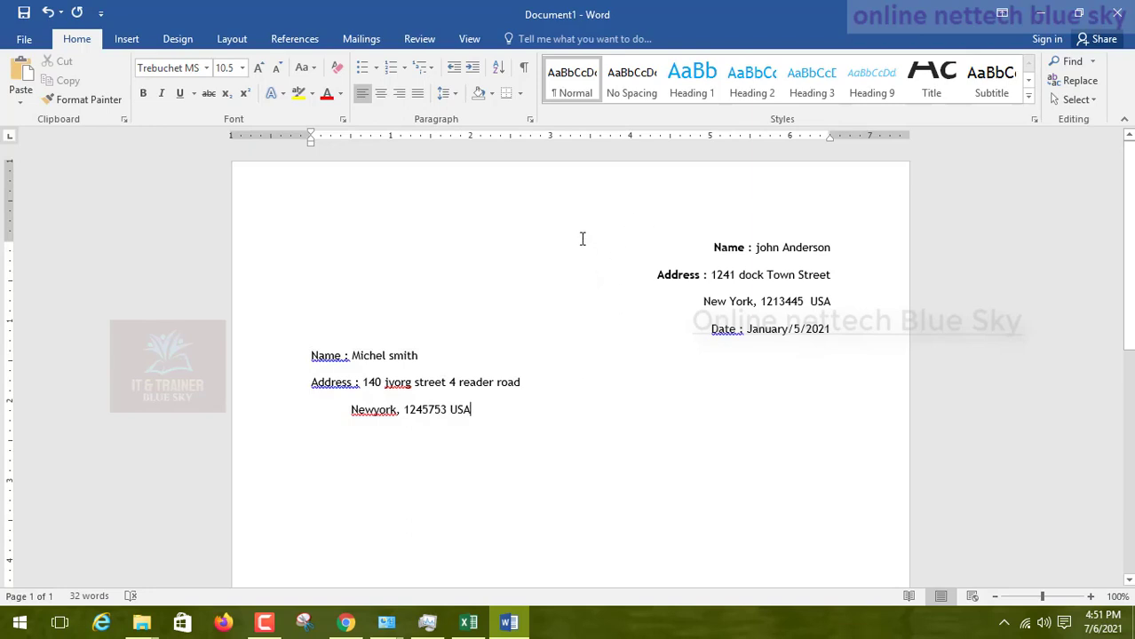
mouse_move(582, 238)
mouse_down()
mouse_move(649, 355)
mouse_move(670, 298)
mouse_up()
click(633, 238)
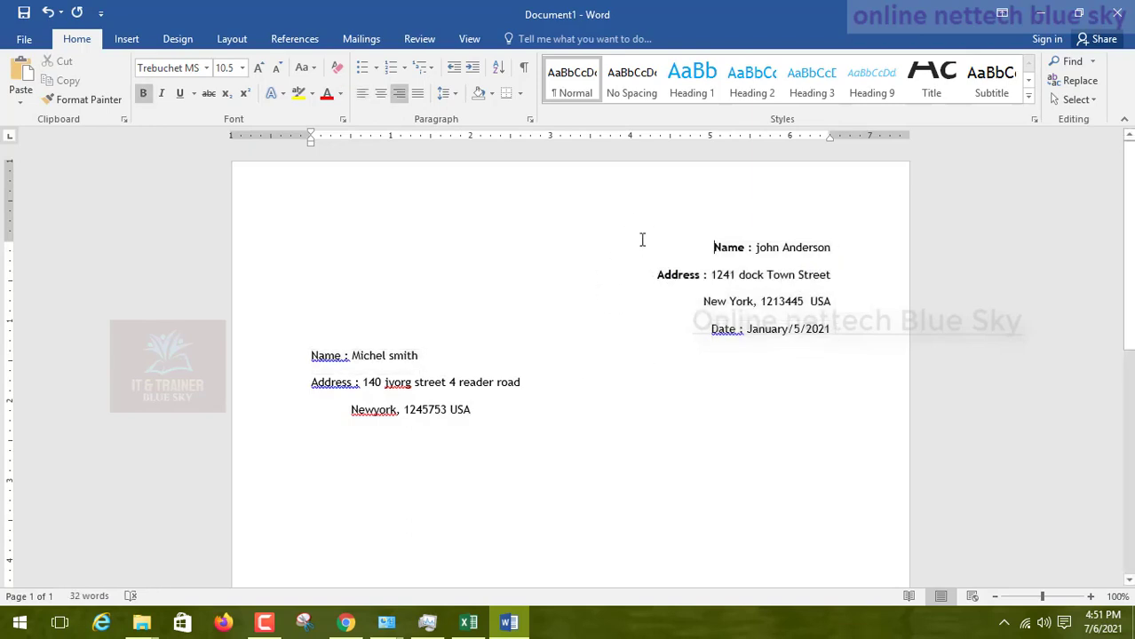
mouse_move(691, 244)
mouse_down()
mouse_move(760, 336)
mouse_move(841, 342)
mouse_move(697, 314)
mouse_move(643, 243)
mouse_up()
click(845, 349)
click(628, 248)
mouse_move(796, 321)
mouse_down()
mouse_move(662, 253)
mouse_move(656, 274)
mouse_up()
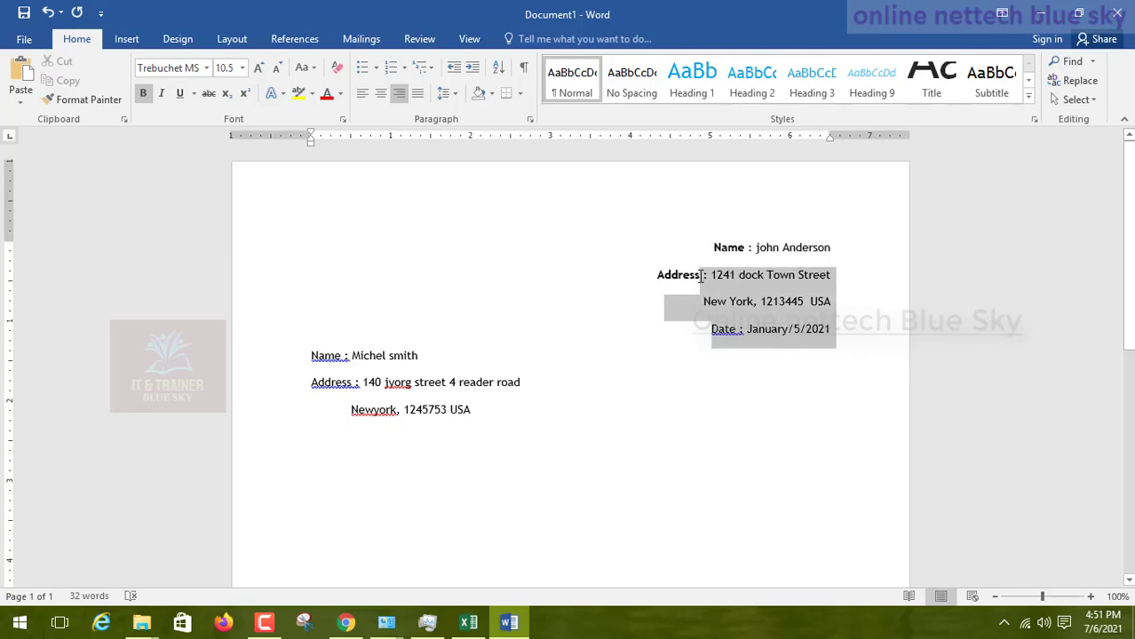
click(617, 307)
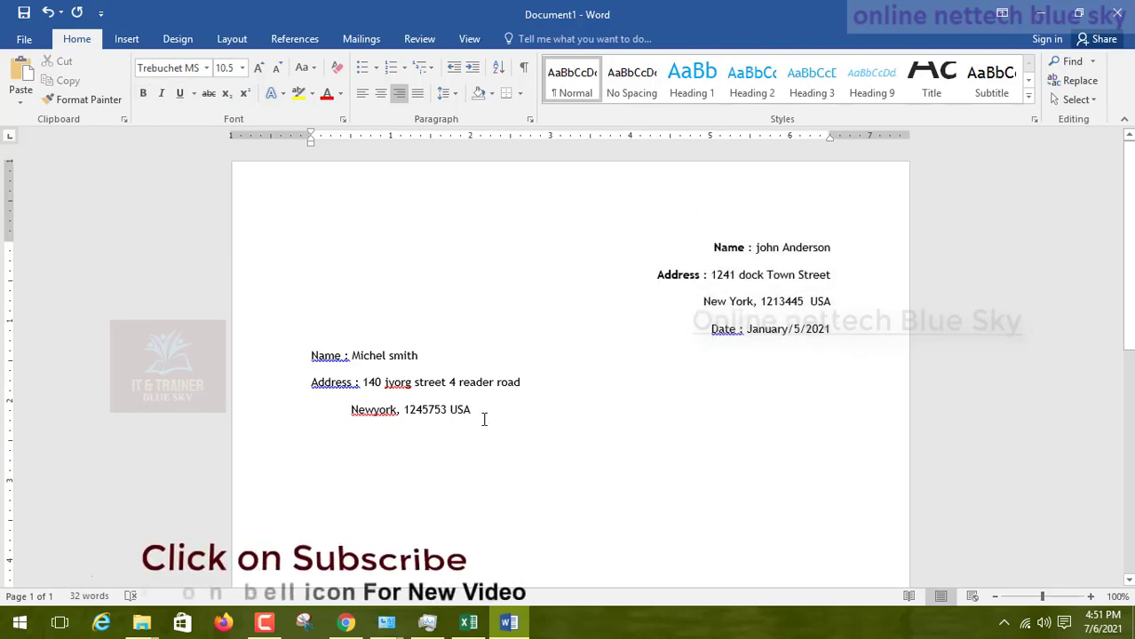
Bold the recipient's 'Name :' and 'Address :' labels.
drag(473, 411, 278, 355)
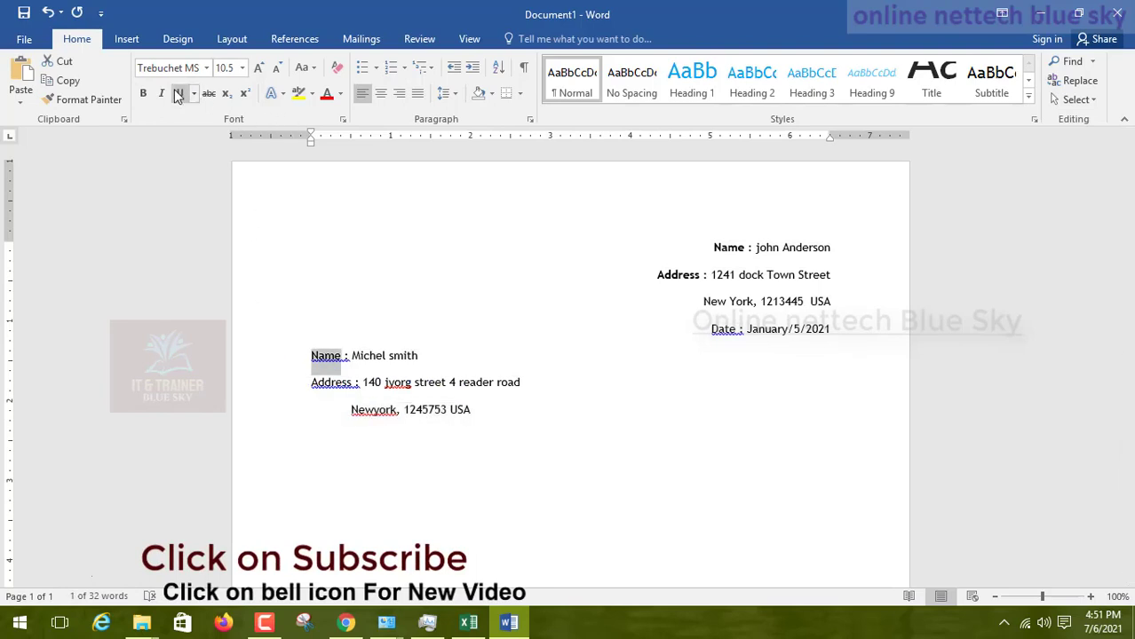
click(143, 94)
drag(355, 383, 296, 381)
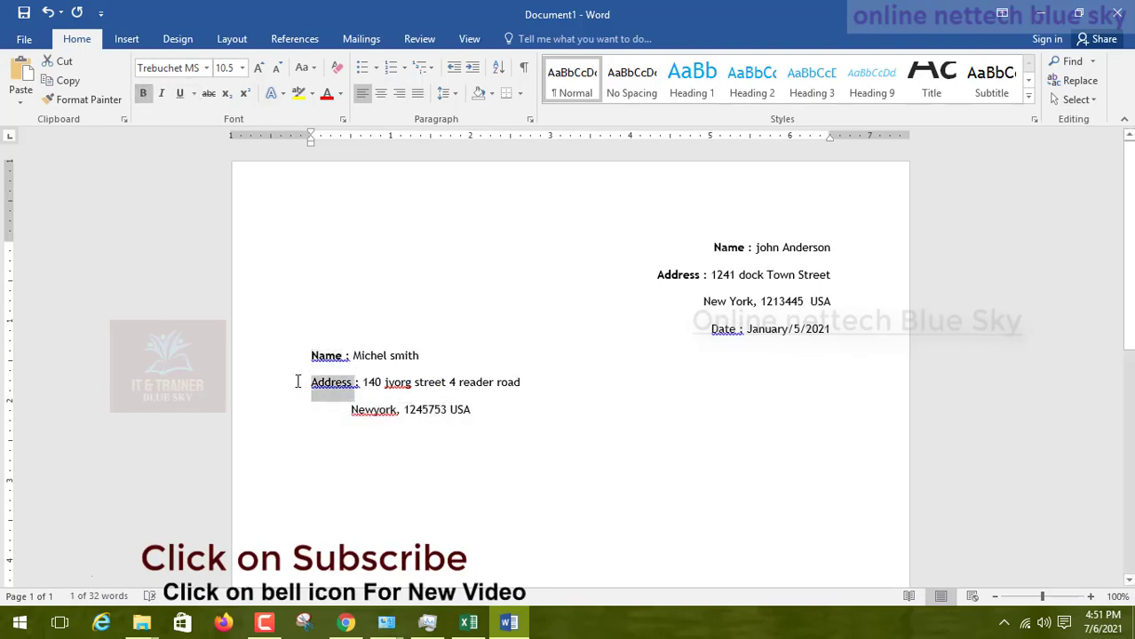
click(143, 93)
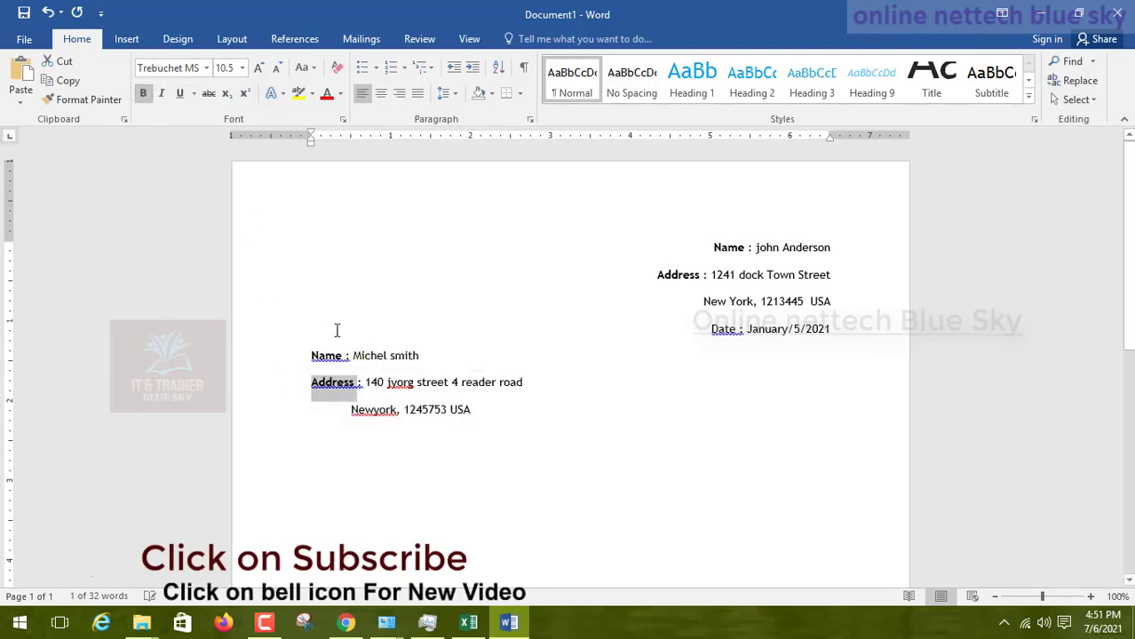
click(385, 425)
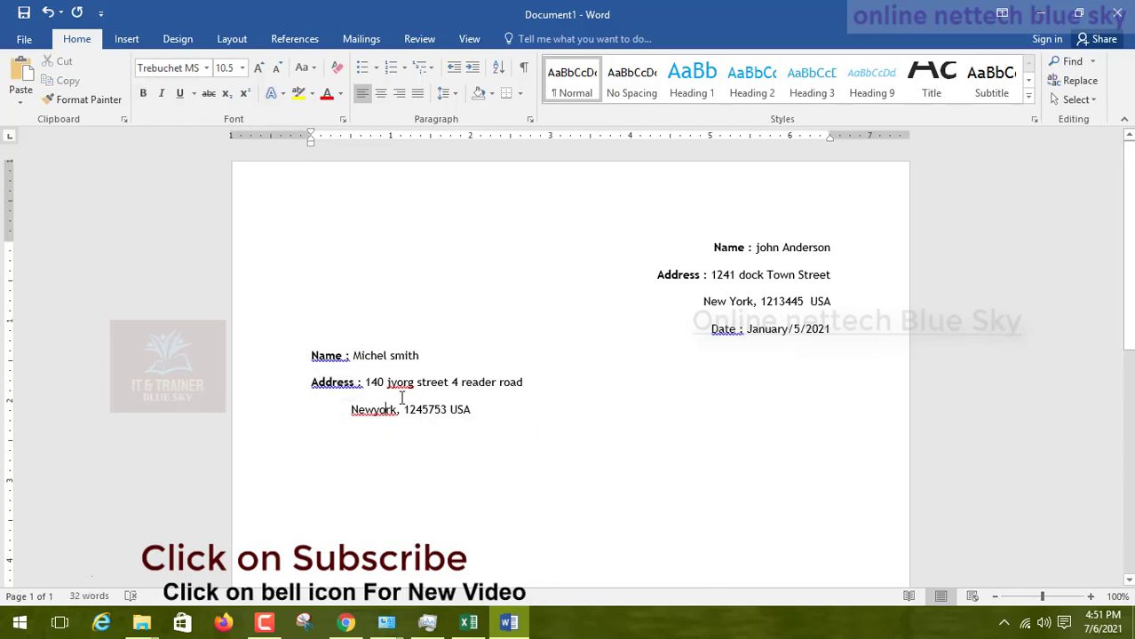
Select the lines from Date through the recipient block and check formatting options without changes.
drag(211, 333, 382, 416)
right_click(360, 374)
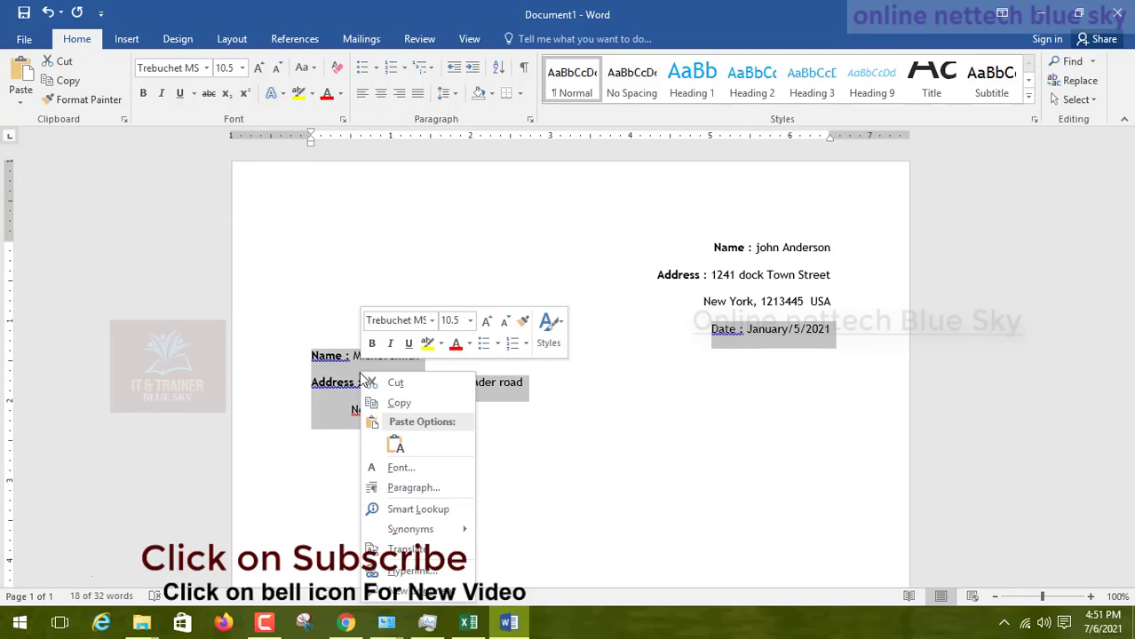
key(Escape)
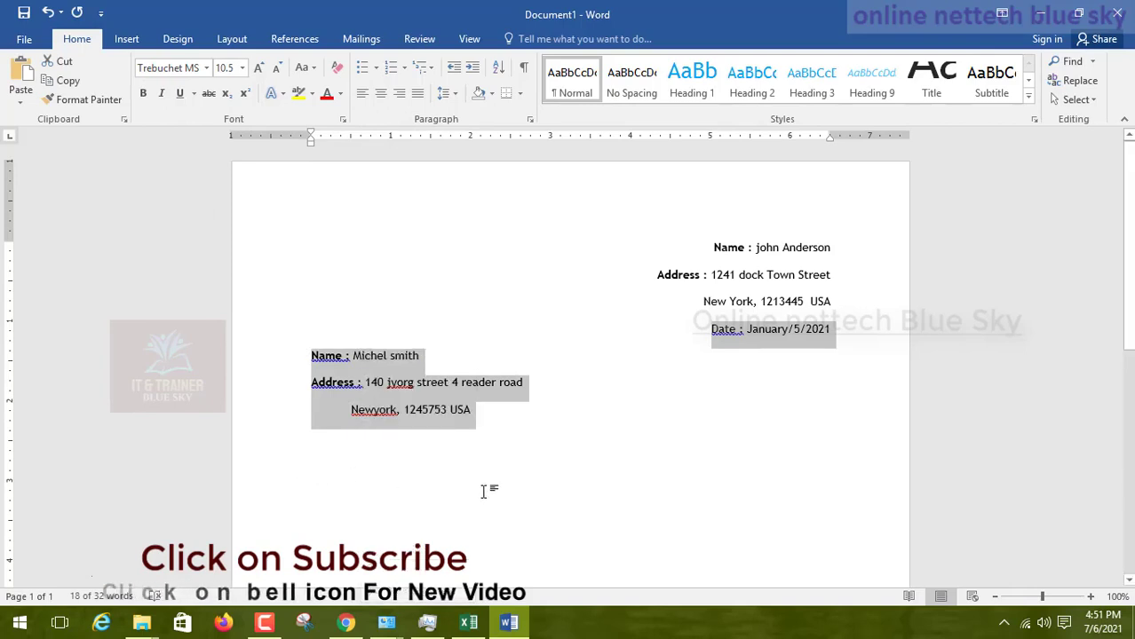
click(484, 491)
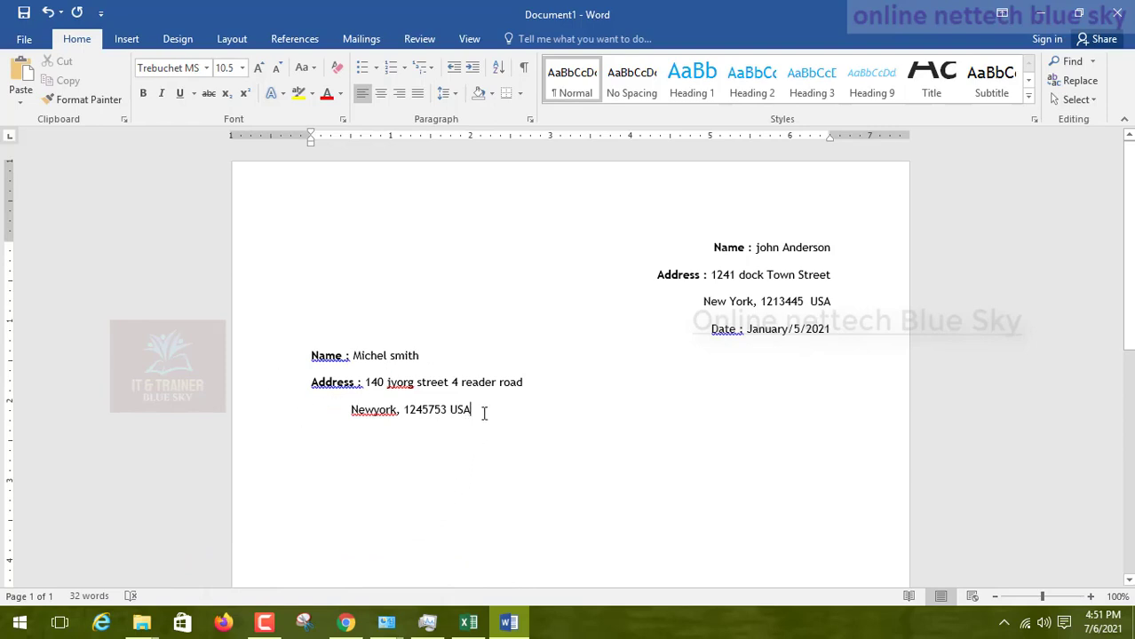
Add a centred 'Sub :' line below the recipient block.
key(Return)
key(Return)
text(Sub)
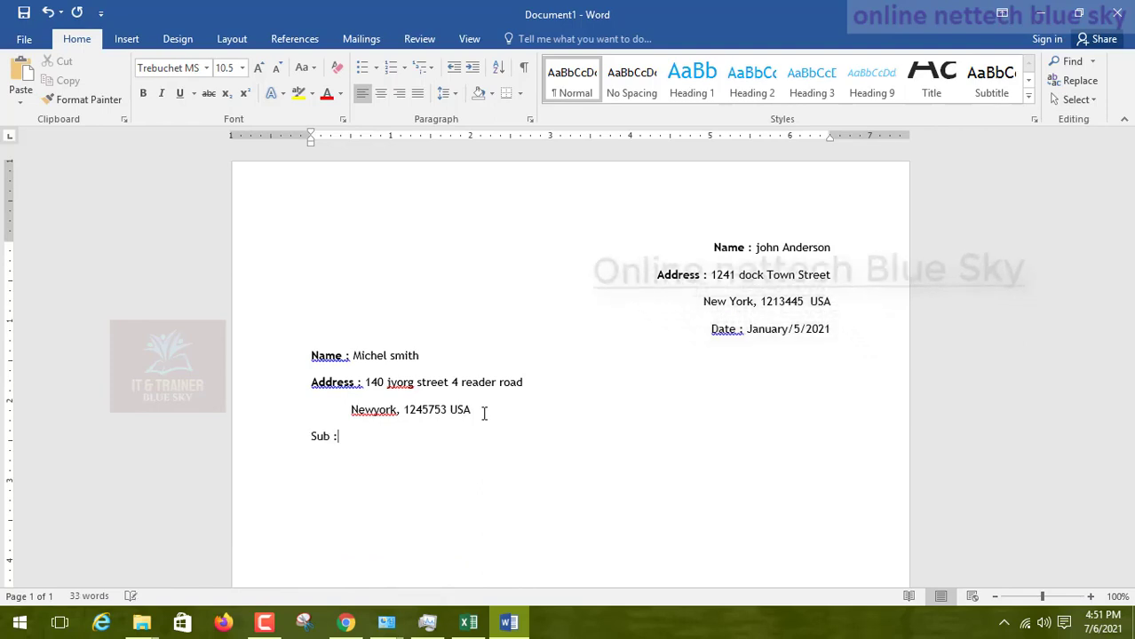
text(:)
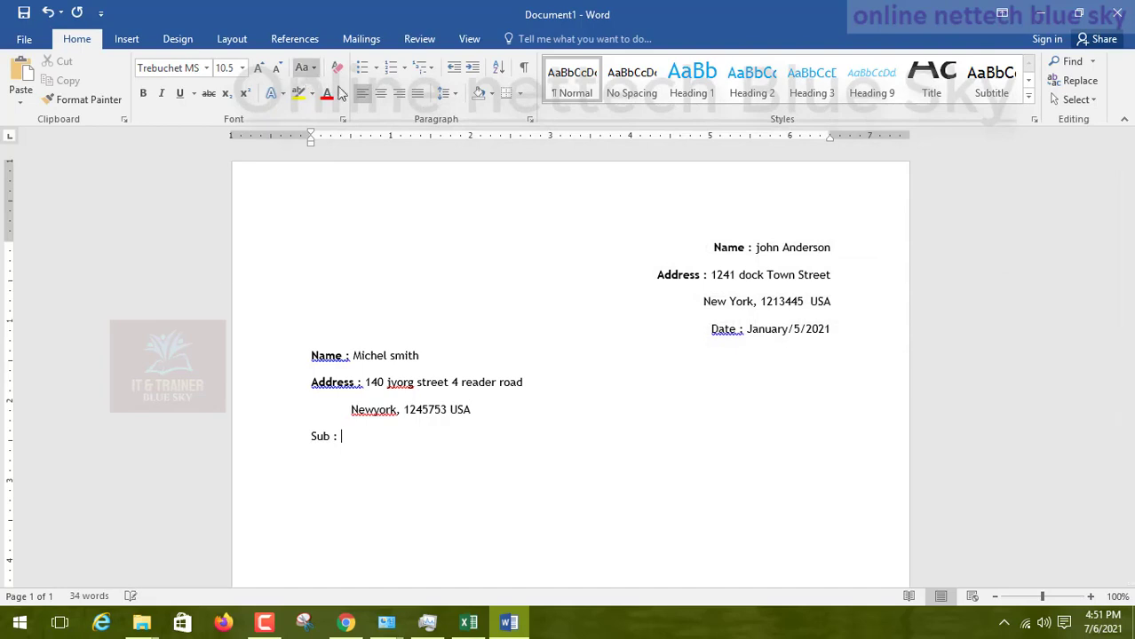
click(380, 93)
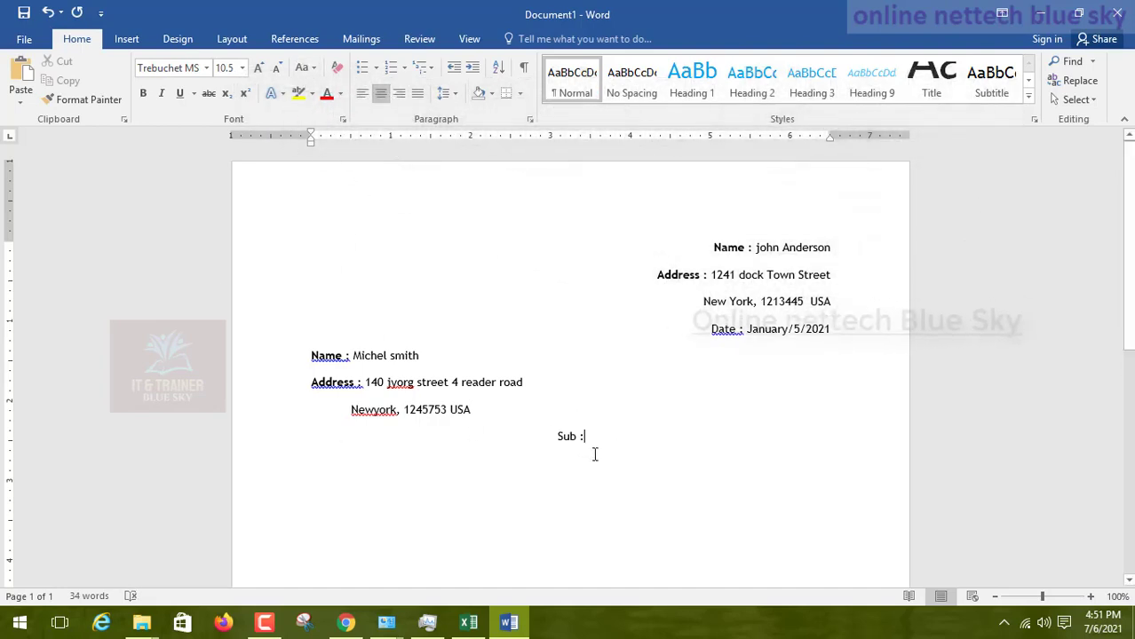
Left-align the 'Sub :' line, indent it three steps, and continue it with 'Meet My'.
mouse_move(540, 428)
mouse_down()
mouse_move(579, 460)
mouse_move(587, 438)
mouse_up()
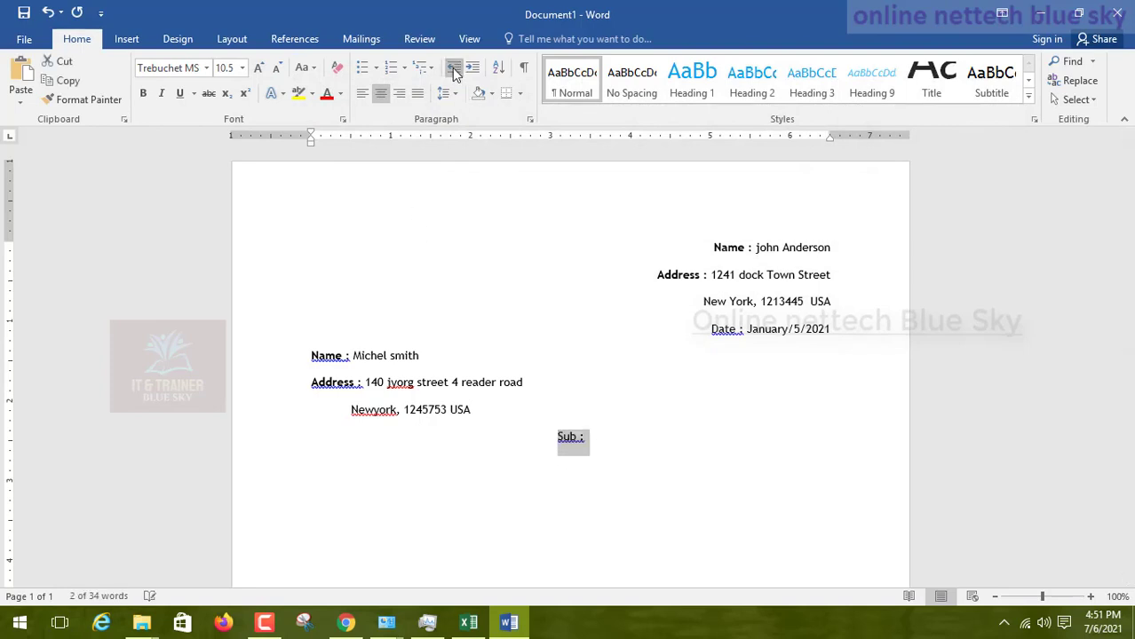
click(363, 96)
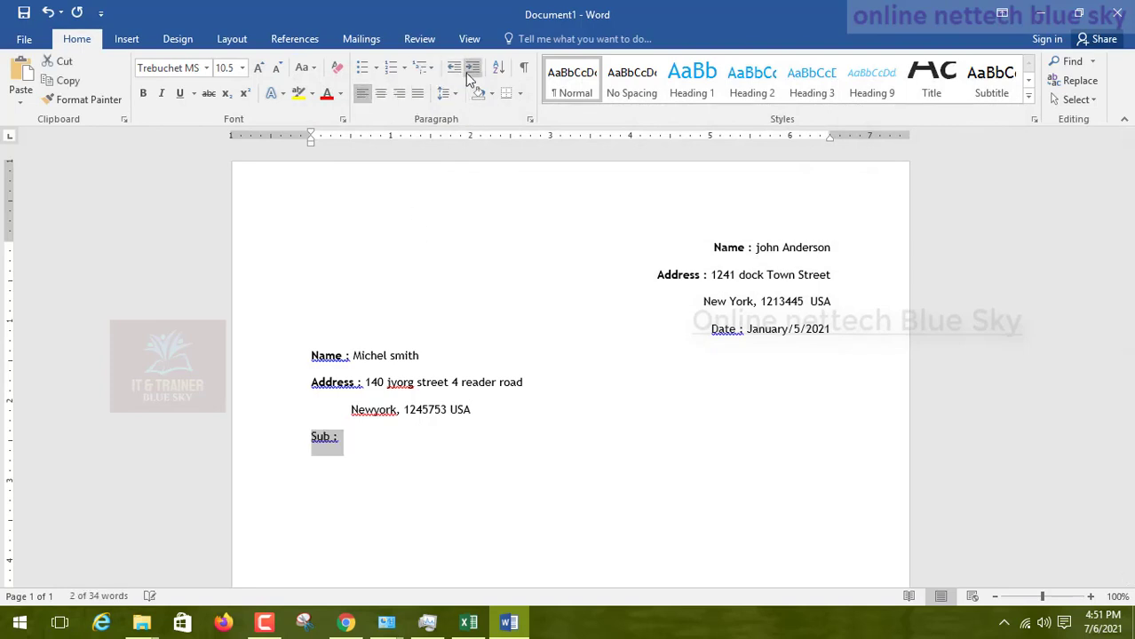
click(471, 71)
click(471, 71)
click(470, 71)
click(471, 71)
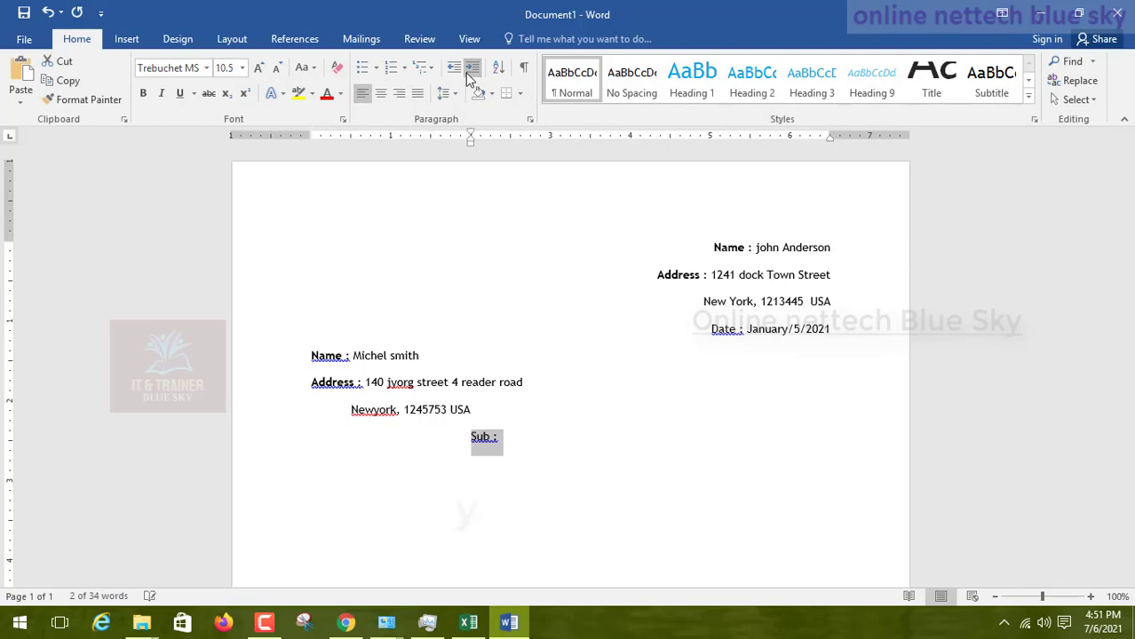
click(532, 442)
text(Me)
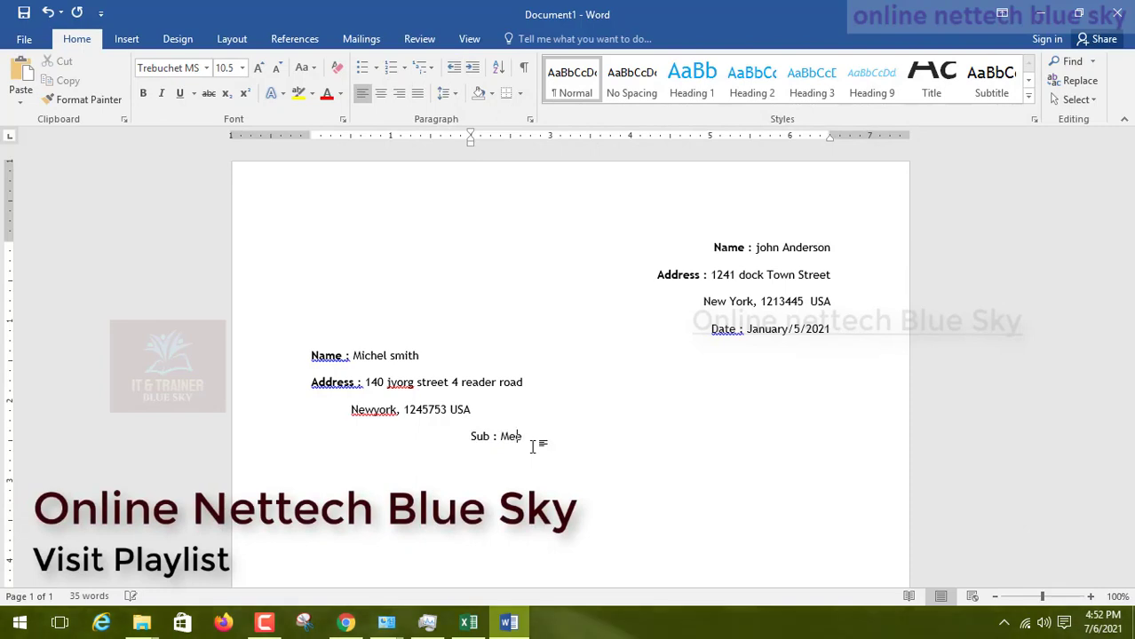
text(et My Old House Party)
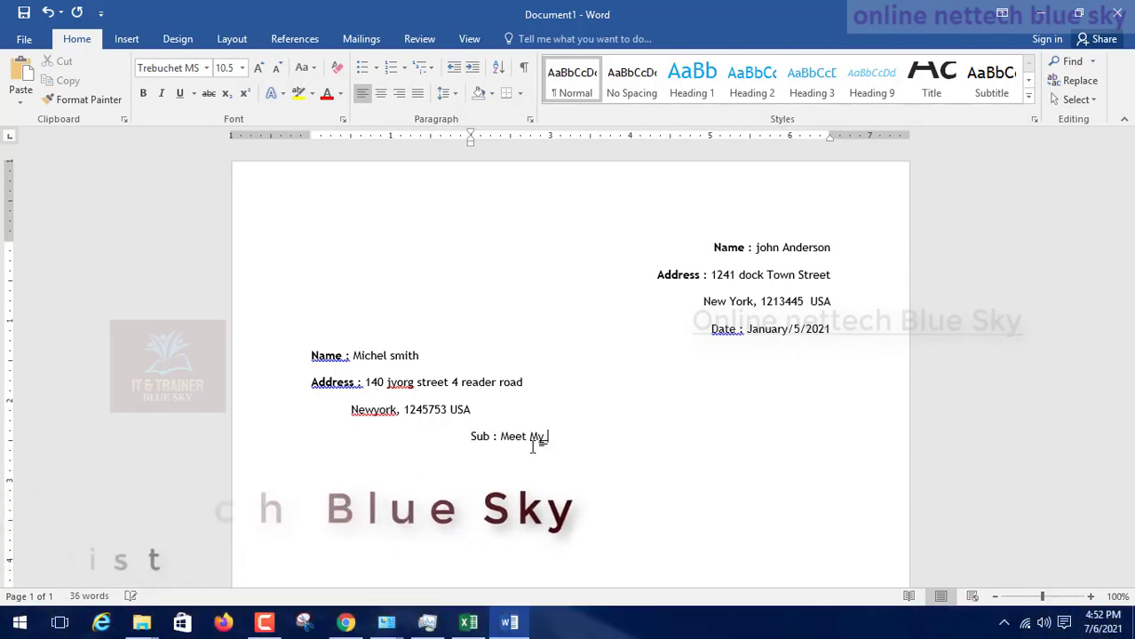
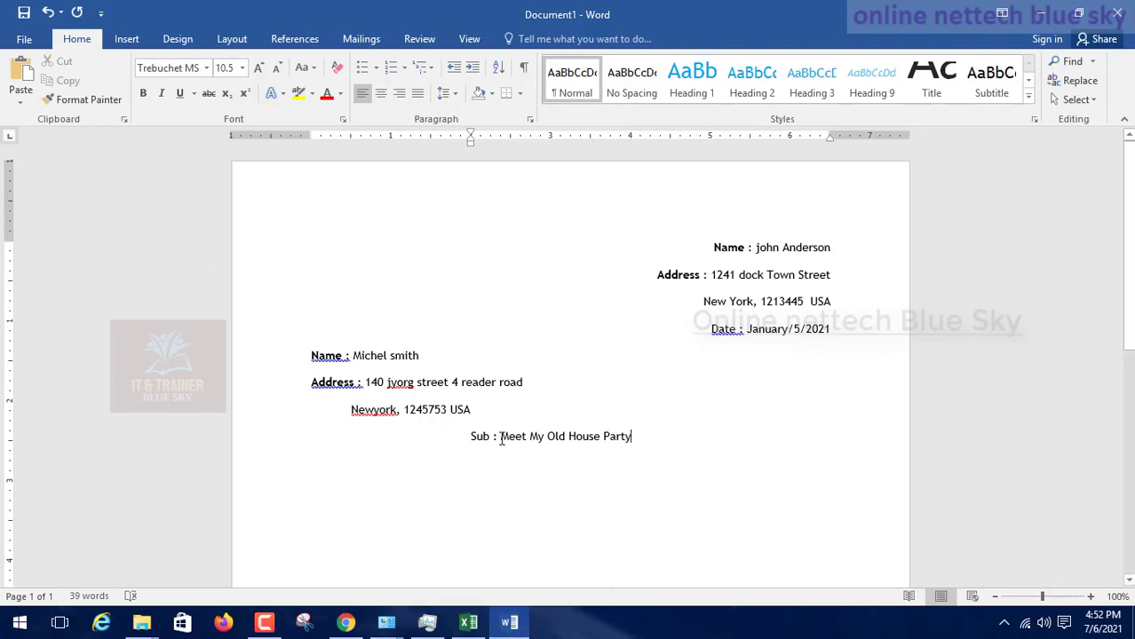
Make the 'Sub :' label on the subject line bold.
drag(500, 436, 632, 437)
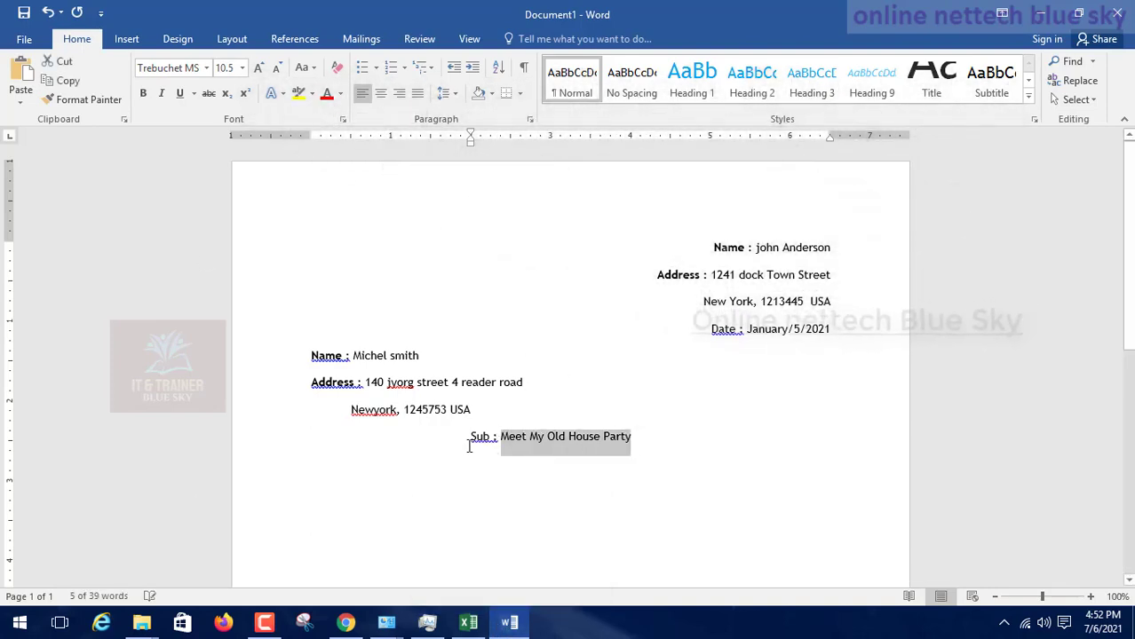
drag(470, 444, 503, 442)
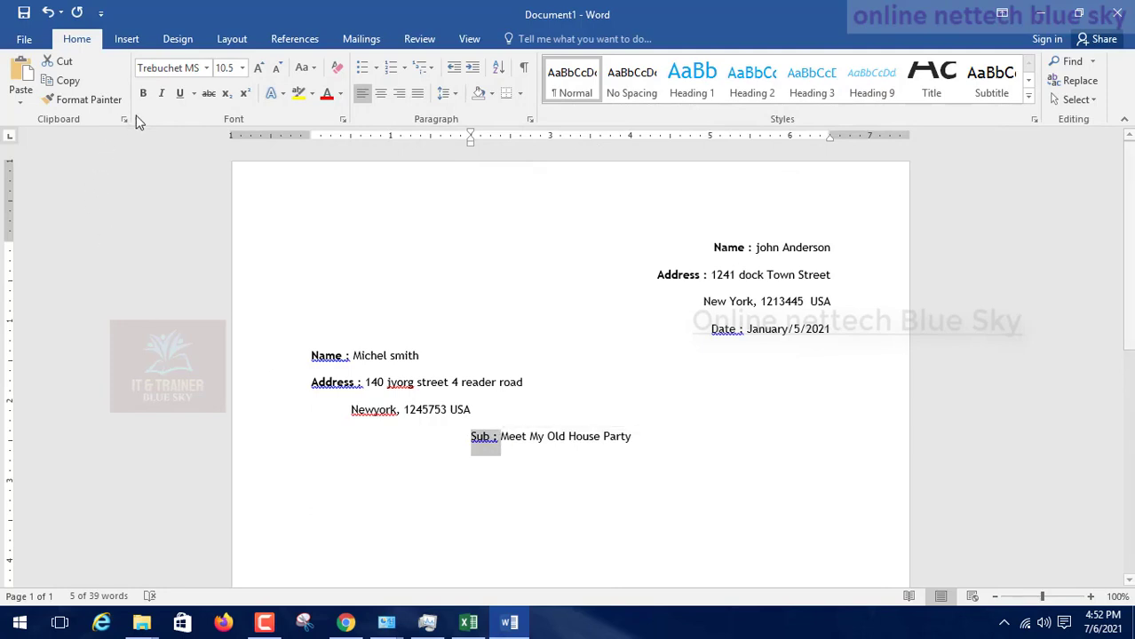
click(144, 91)
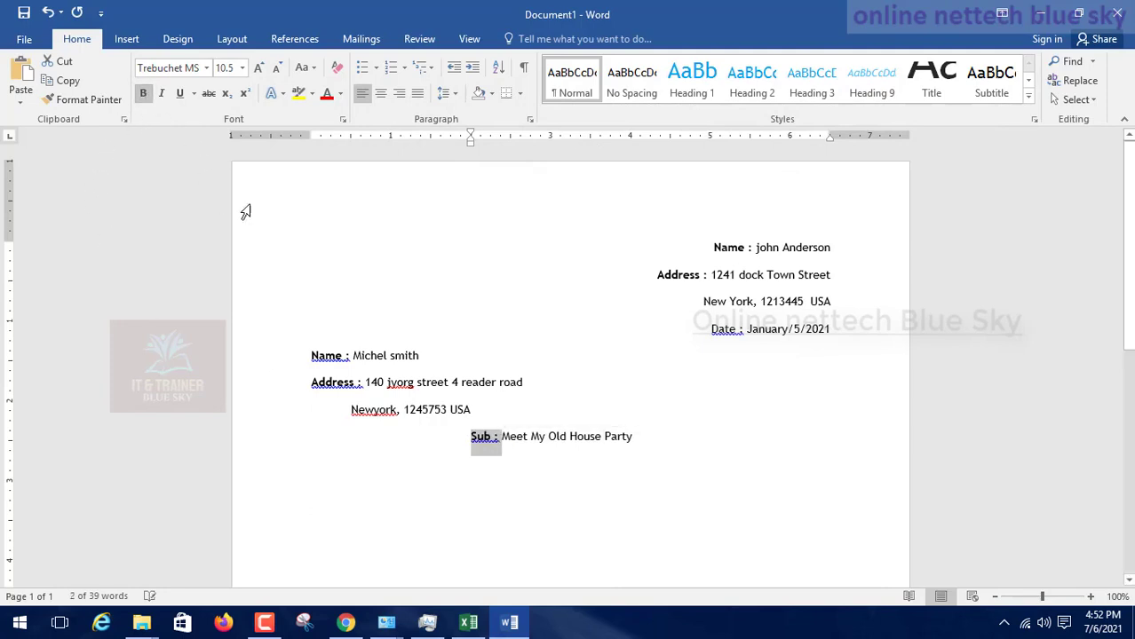
click(448, 261)
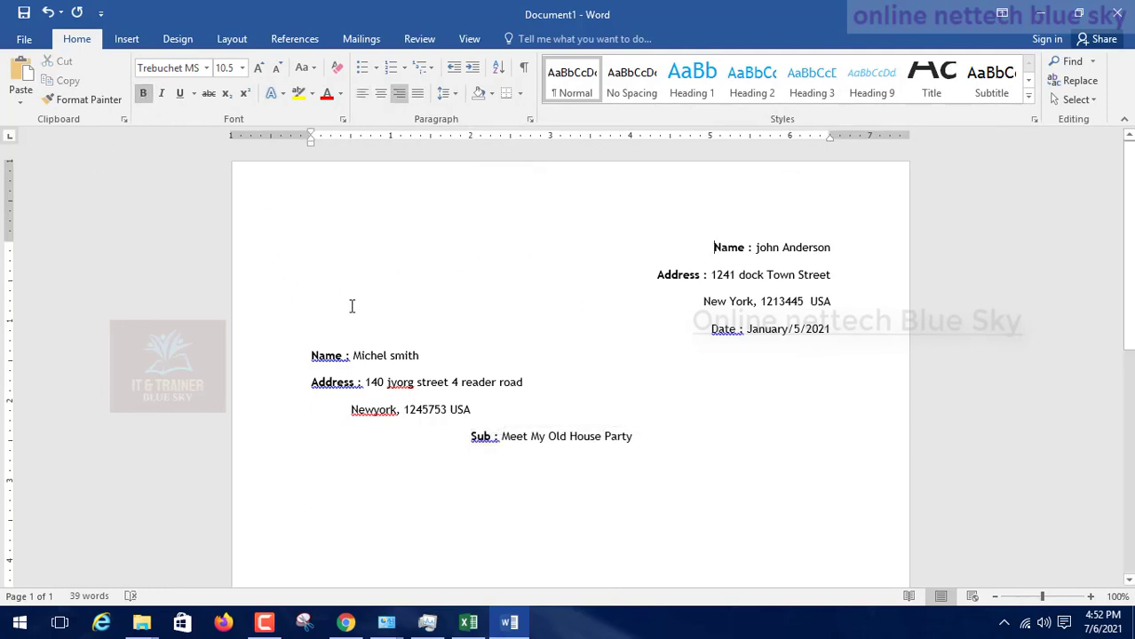
Start a new line below the 'Meet My Old House Party' subject line.
click(650, 453)
key(Return)
key(ctrl+b)
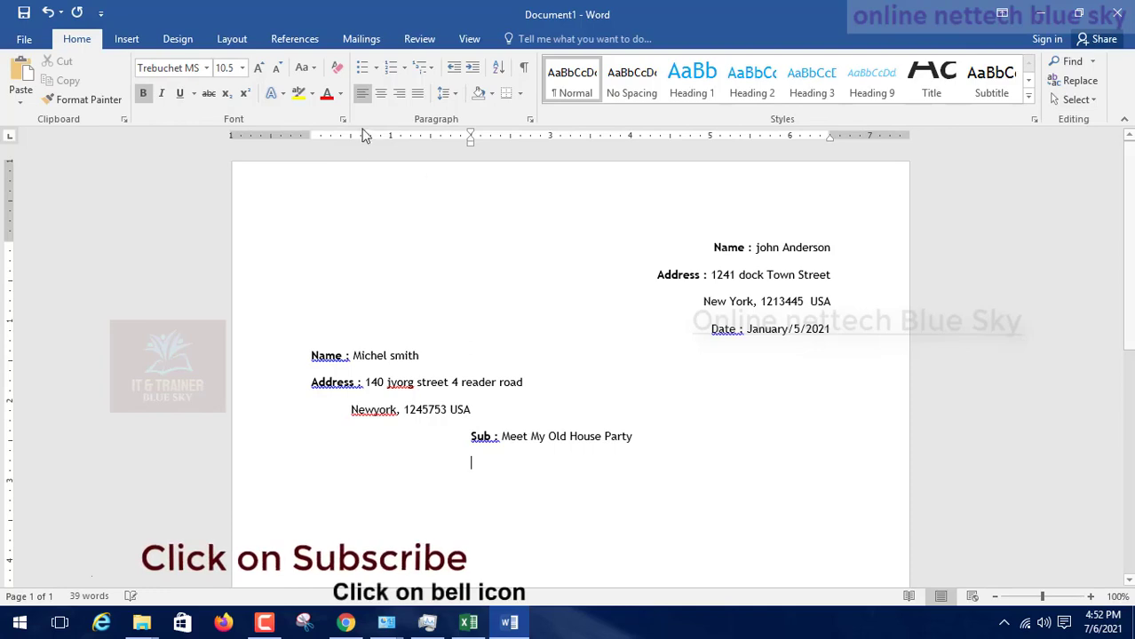
Type a left-aligned bold 'Hi' greeting and the dinner invitation paragraph, capitalising the friend's name.
key(BackSpace)
text(Hi F)
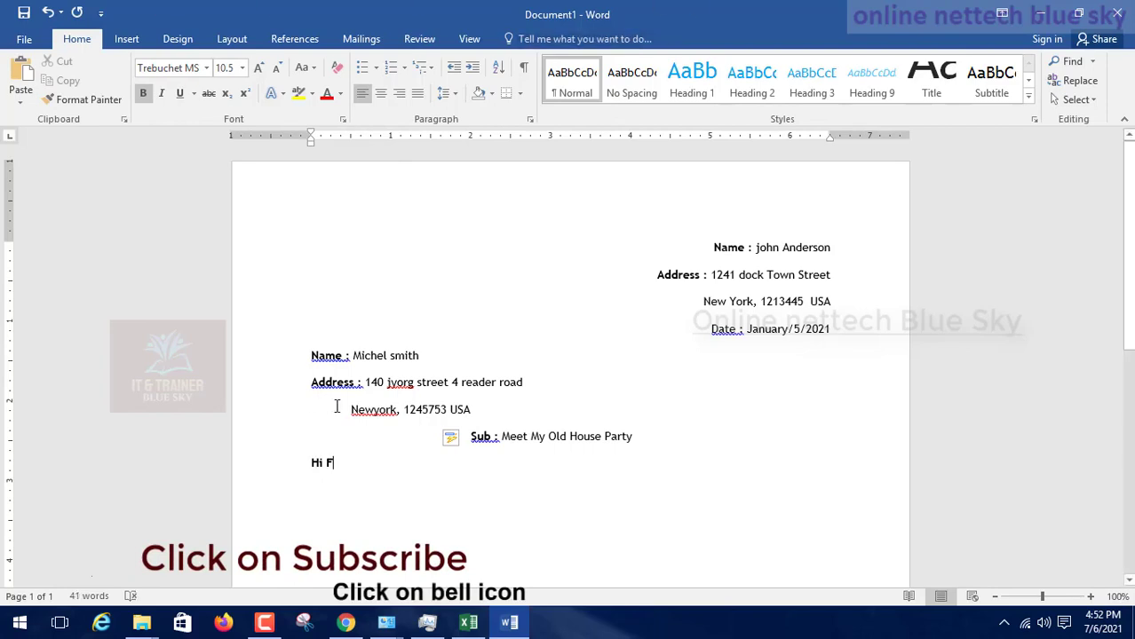
key(BackSpace)
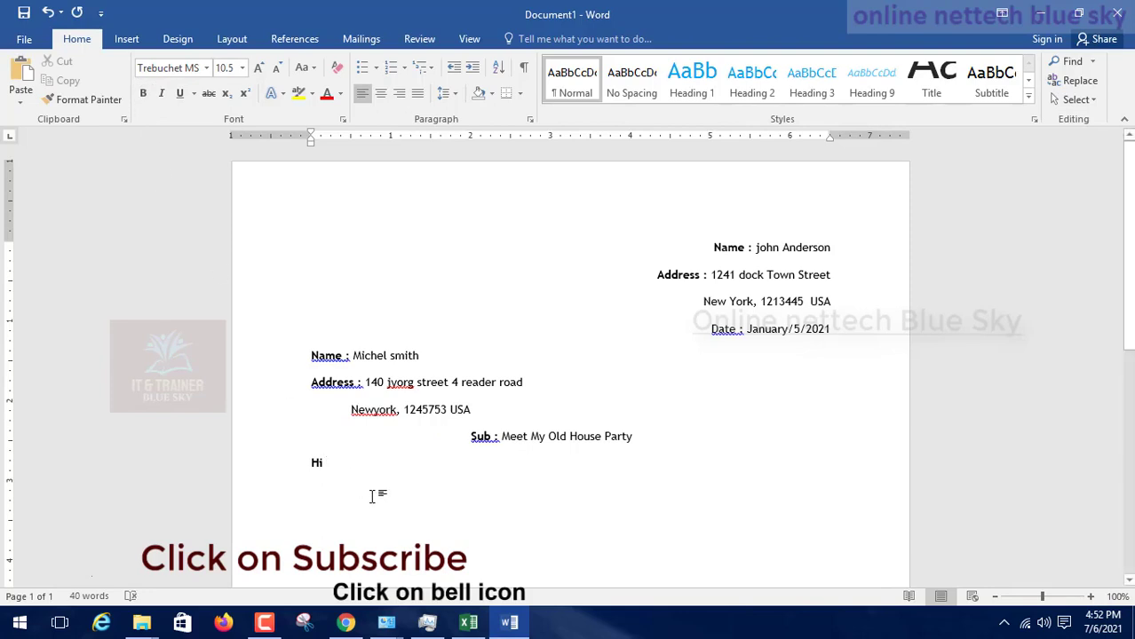
text(Friends m)
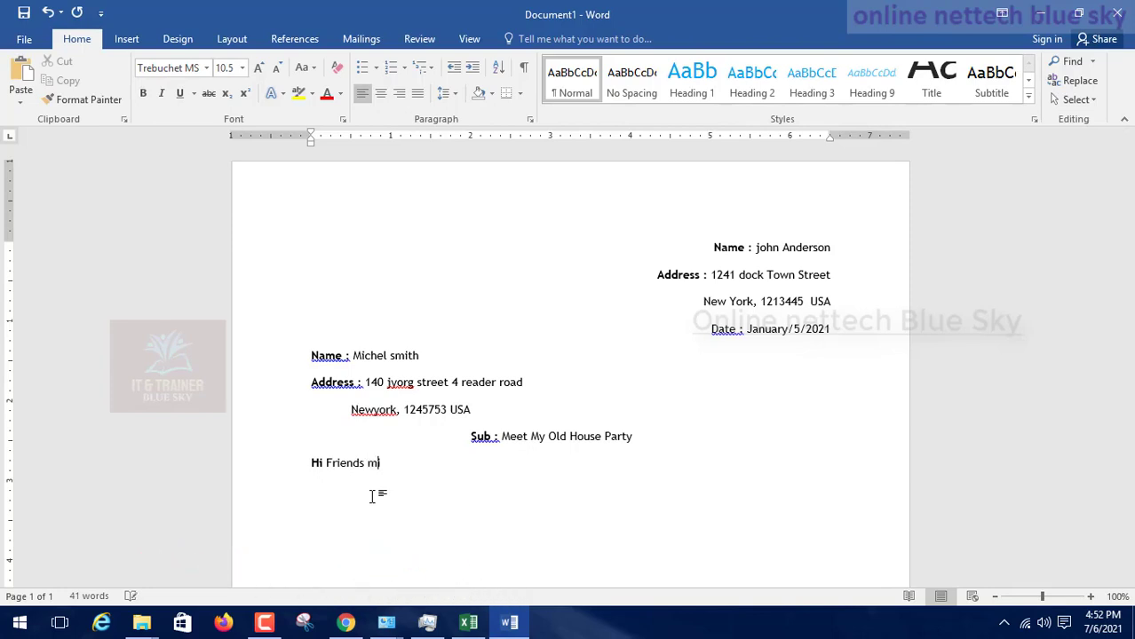
text( wl)
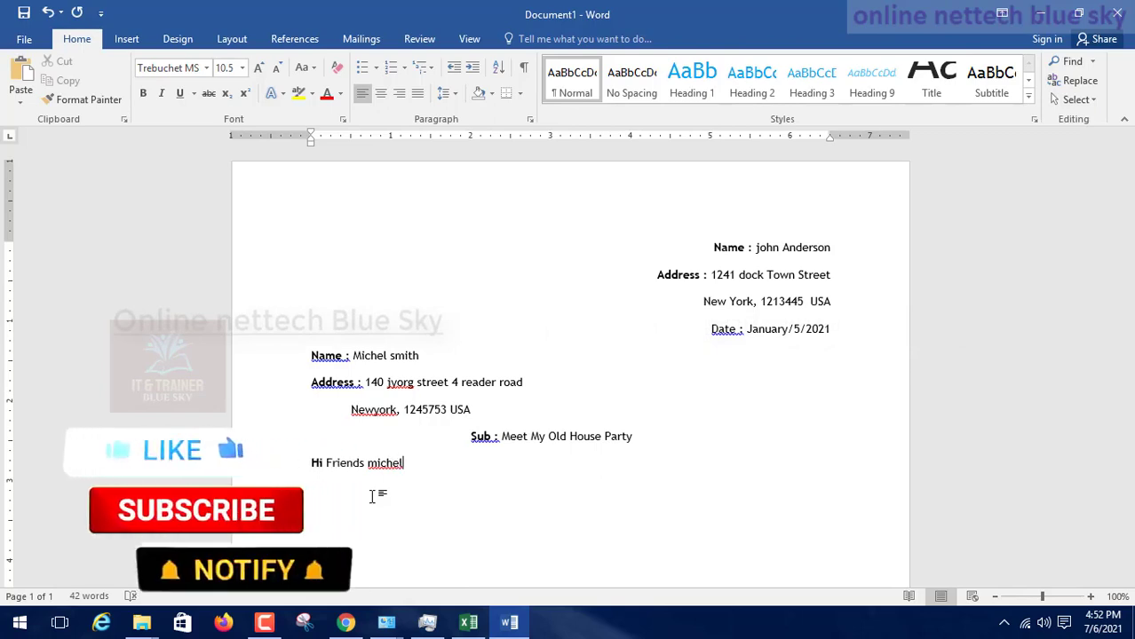
key(shift+F3)
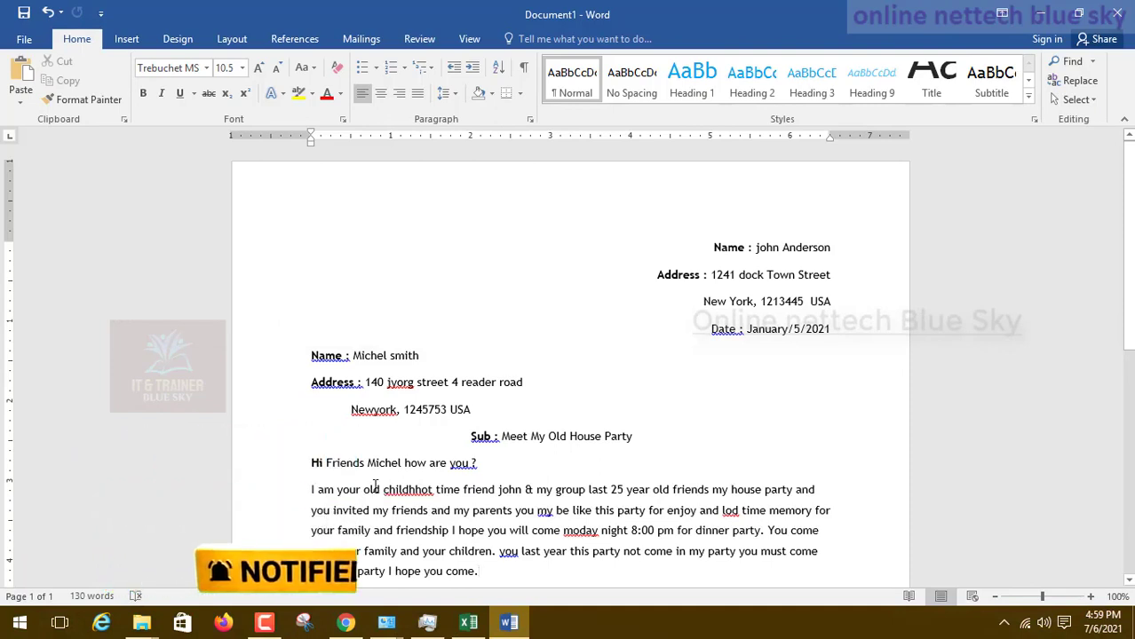
Correct 'childhhot' to 'childhood' and 'moday' to 'Monday' using spelling suggestions.
scroll(293, 335, down, 4)
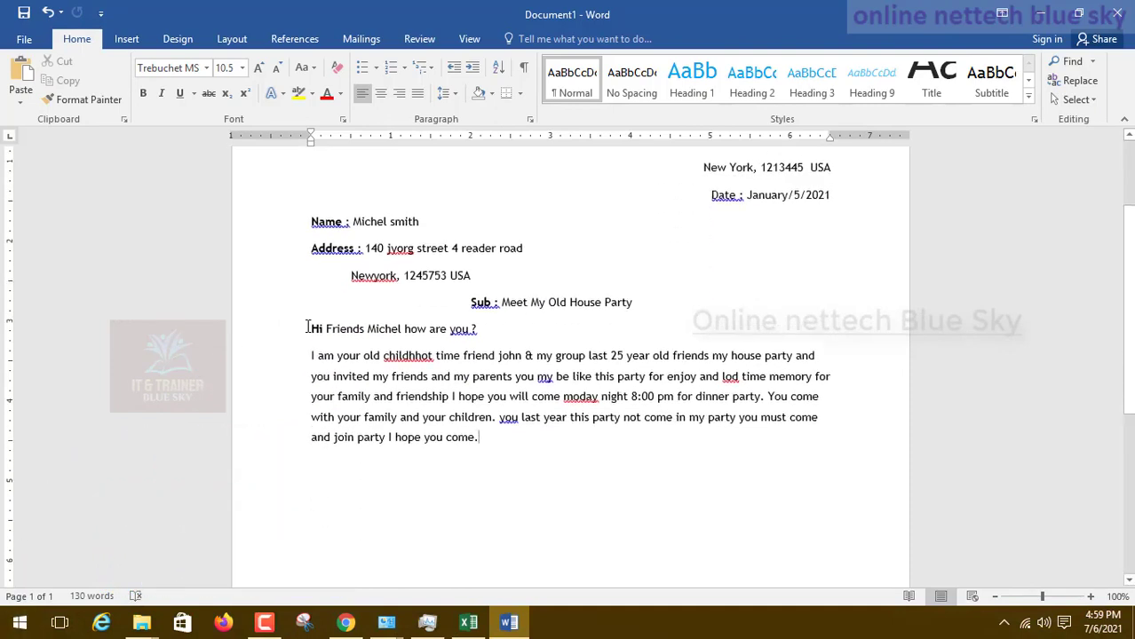
scroll(335, 338, up, 1)
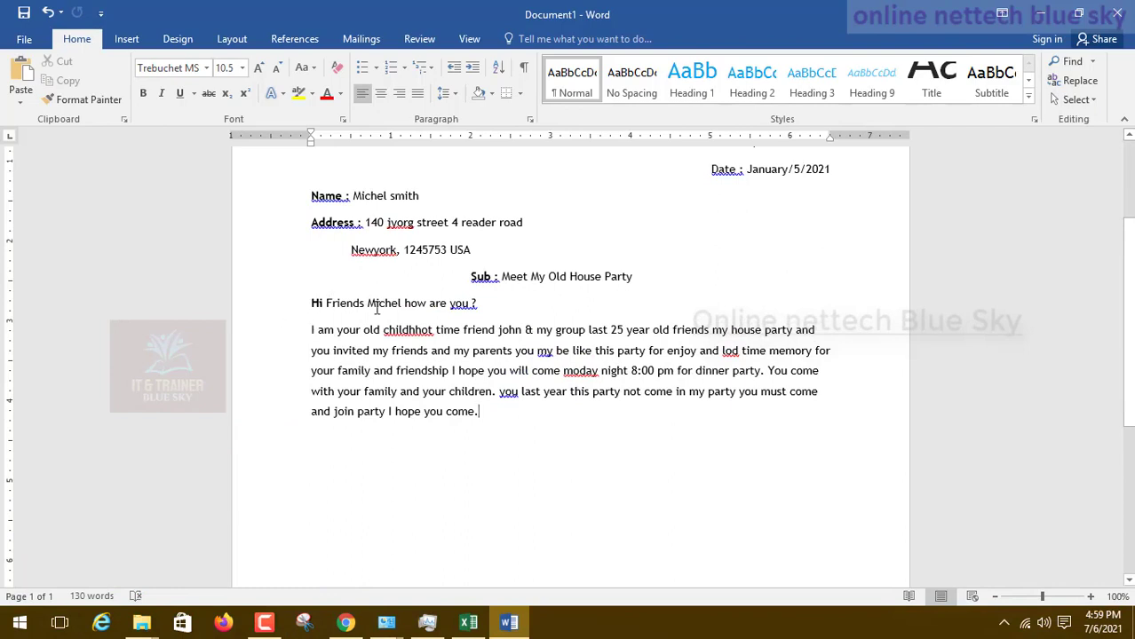
drag(478, 307, 368, 306)
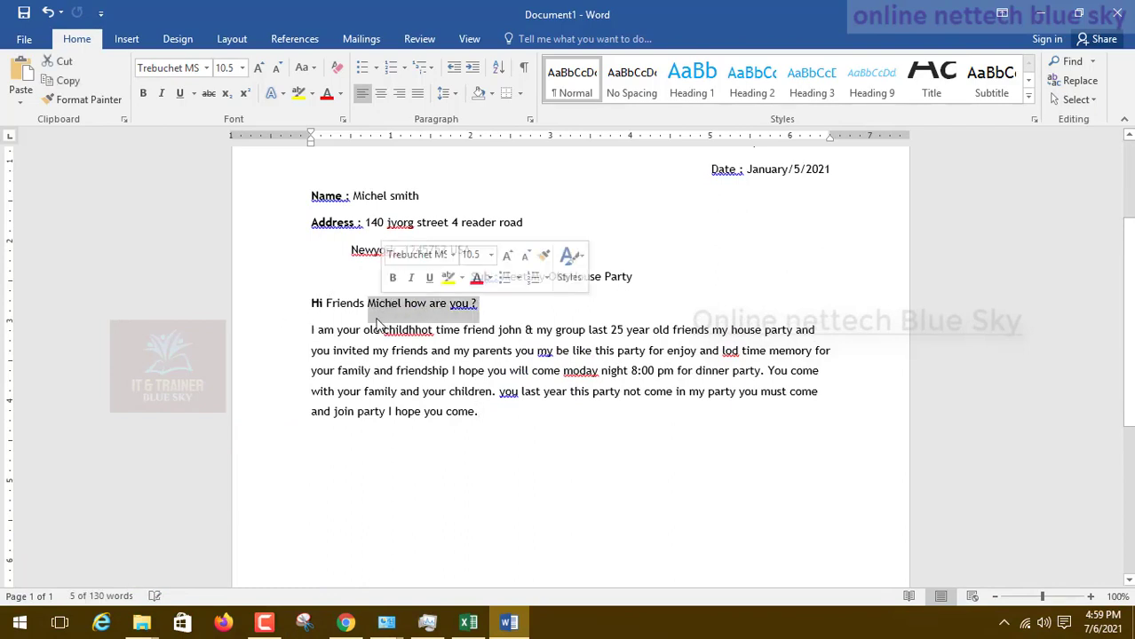
click(367, 306)
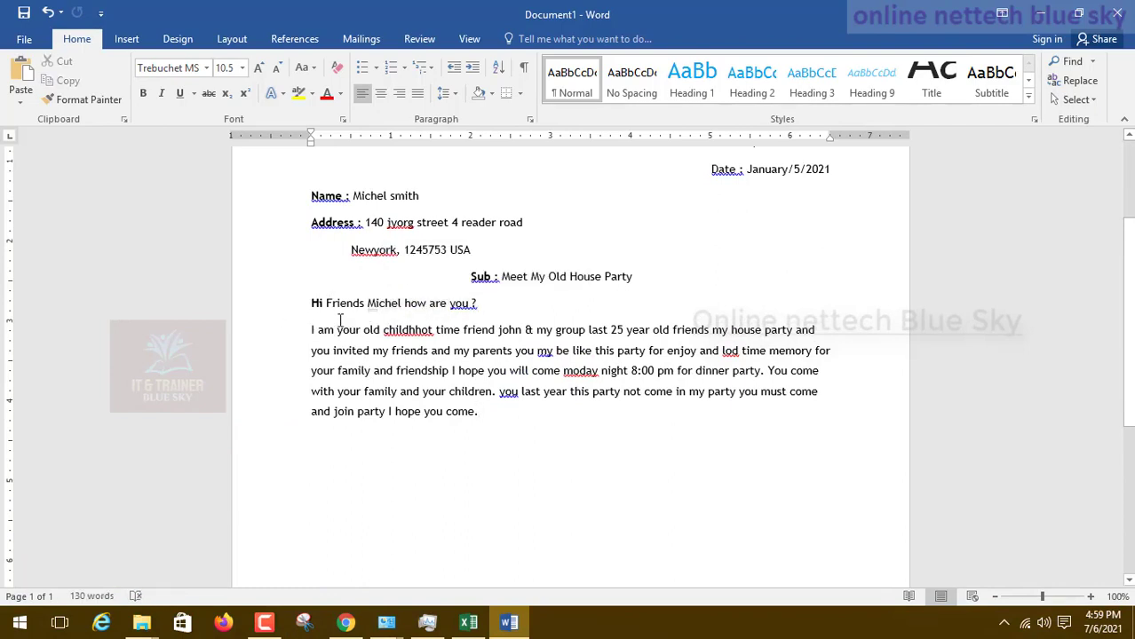
drag(308, 306, 478, 306)
click(478, 307)
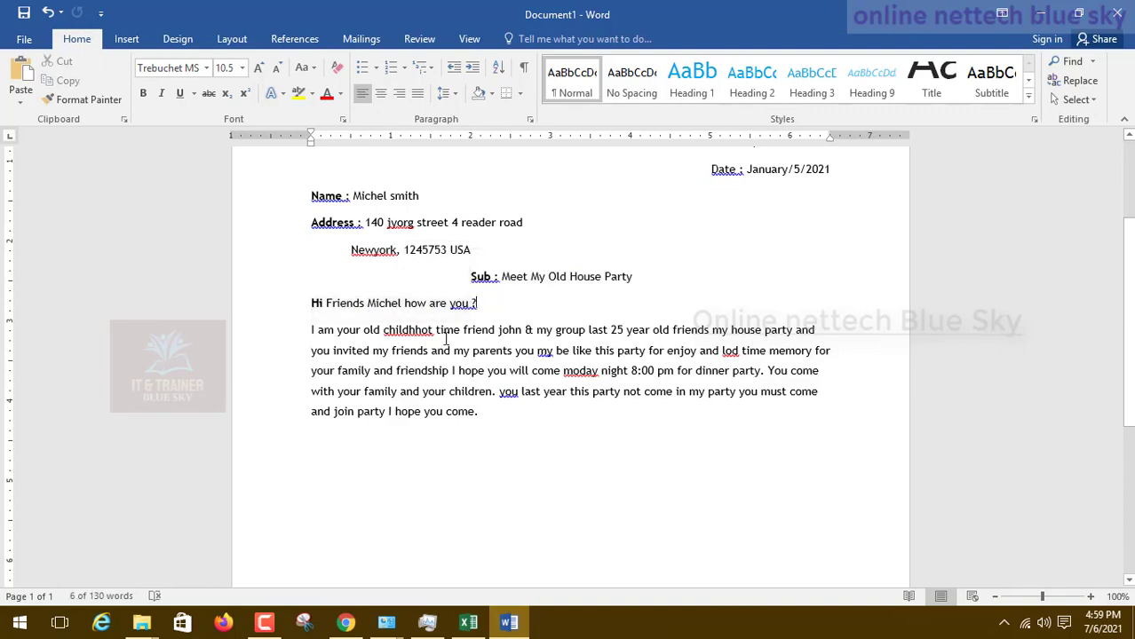
right_click(400, 329)
click(435, 346)
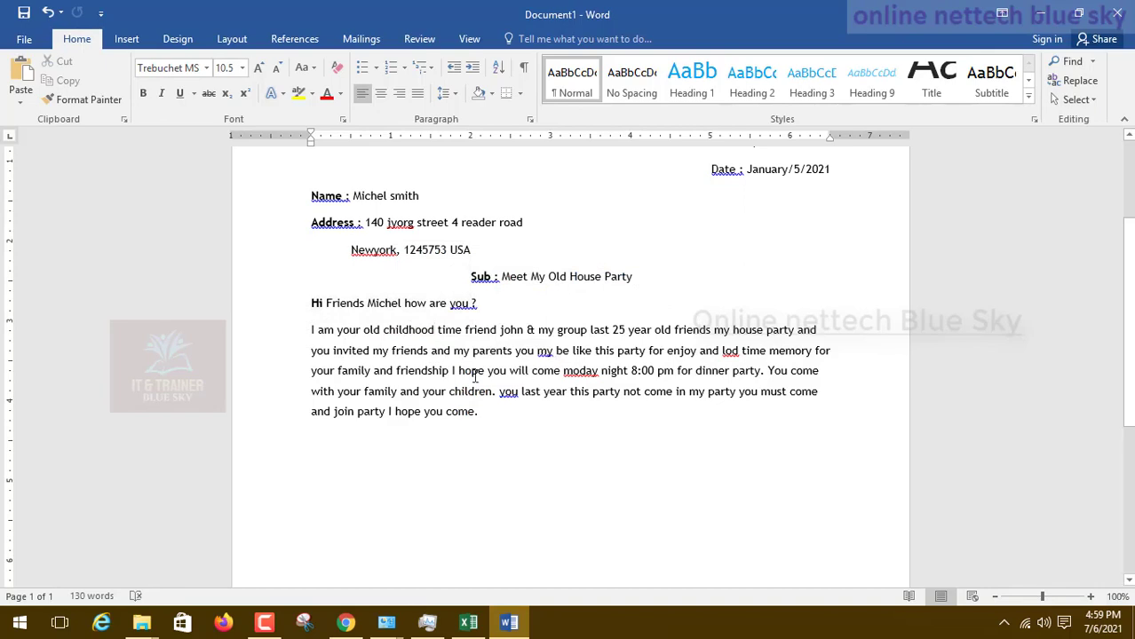
right_click(589, 373)
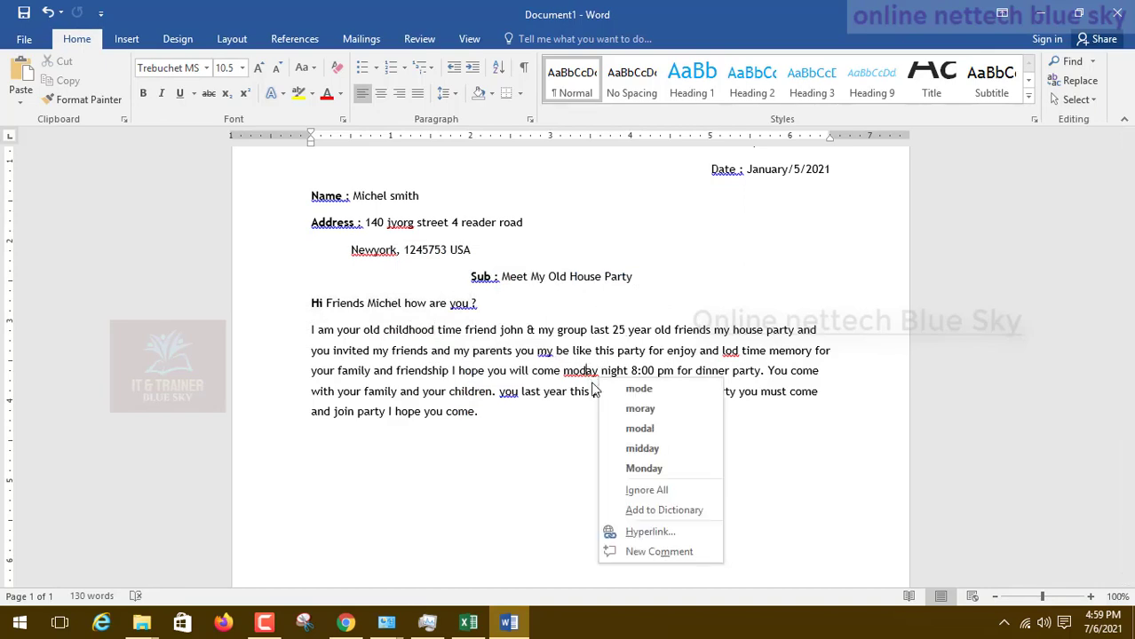
click(633, 468)
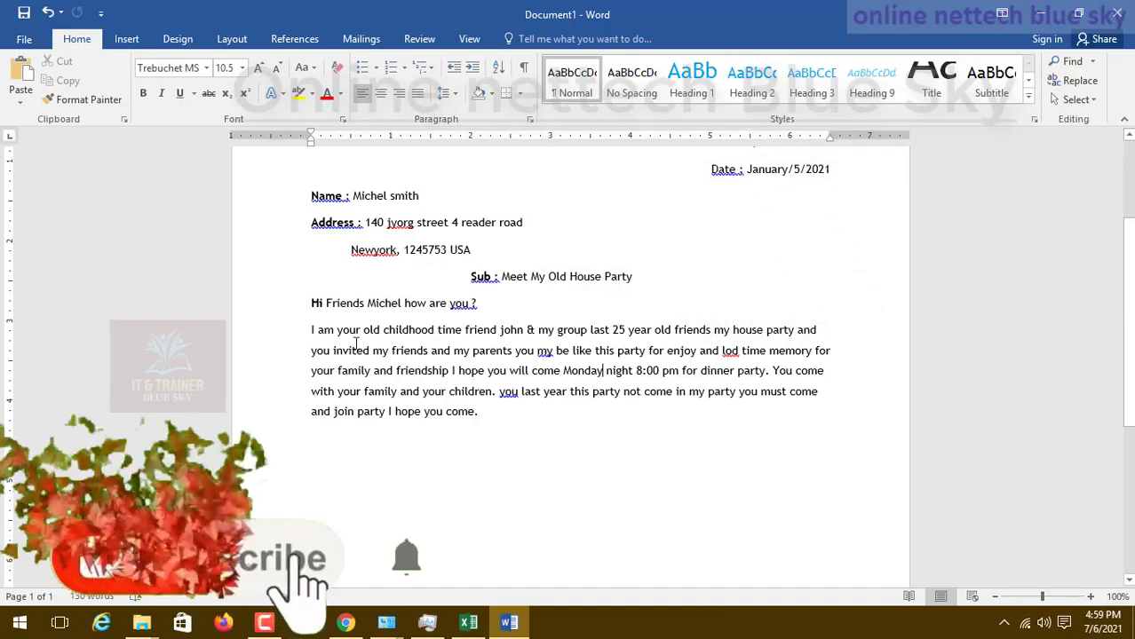
Correct the misspelled 'lod' to 'old' in the invitation paragraph.
click(312, 330)
drag(355, 331, 497, 331)
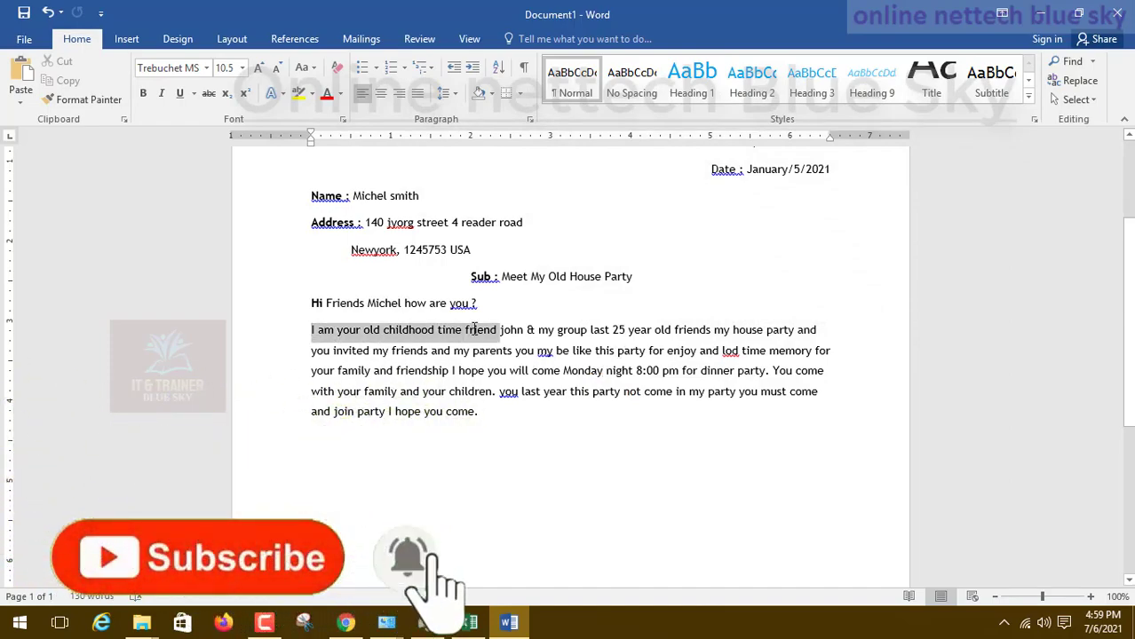
click(428, 303)
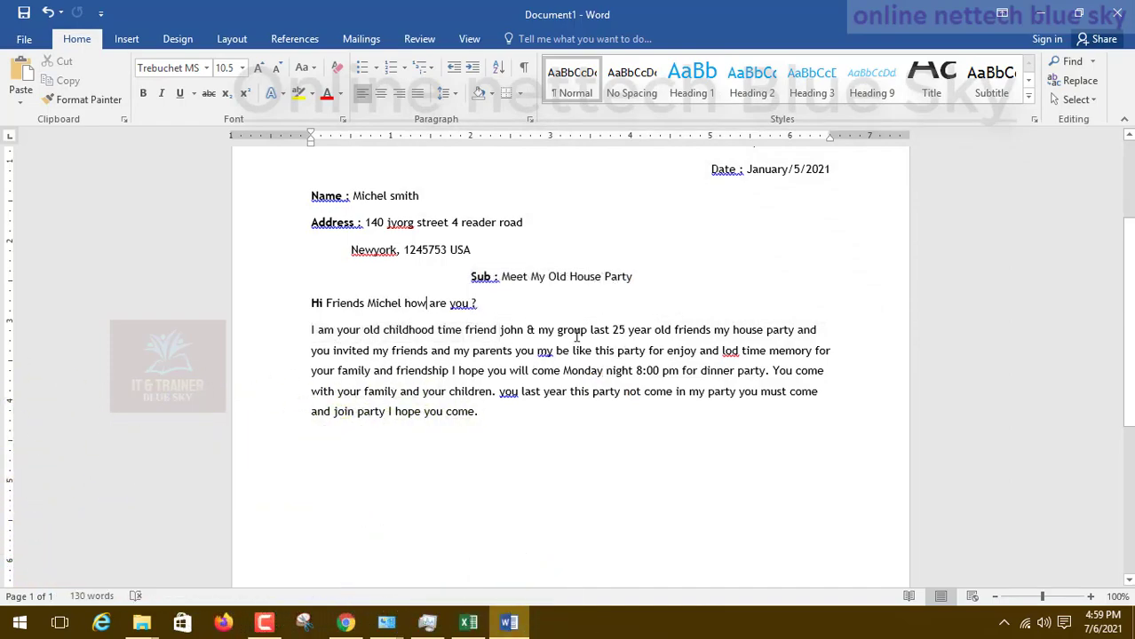
drag(611, 331, 536, 330)
click(641, 331)
drag(613, 330, 711, 330)
click(700, 351)
right_click(735, 357)
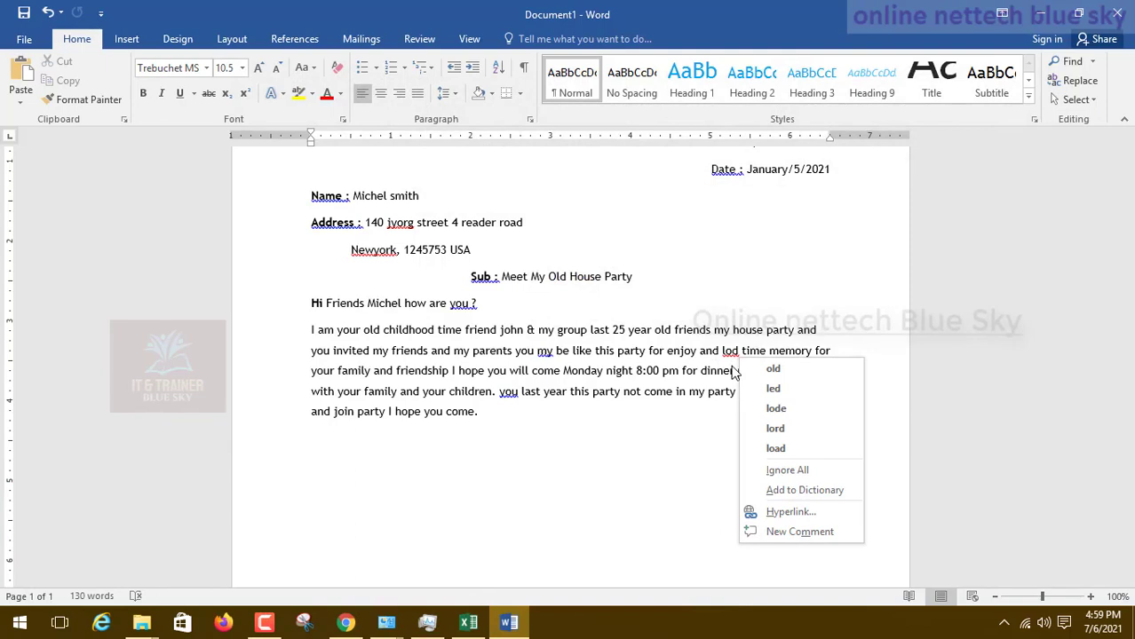
click(744, 372)
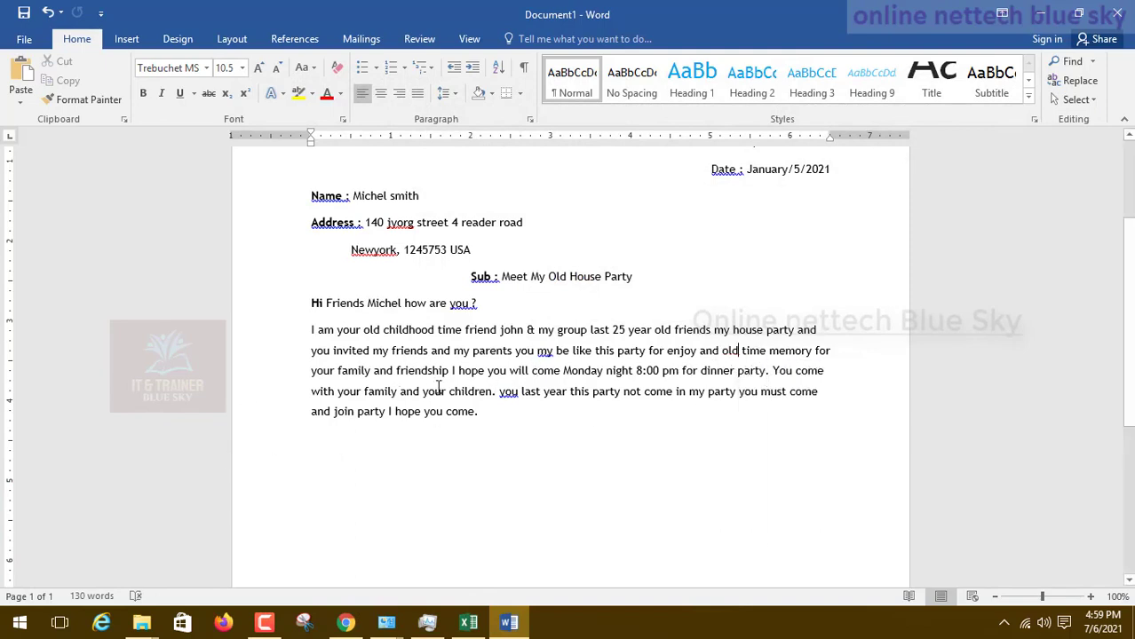
Leave 'Monday night 8:00 pm for dinner party.' plain, with bold and underline turned off.
scroll(424, 377, down, 2)
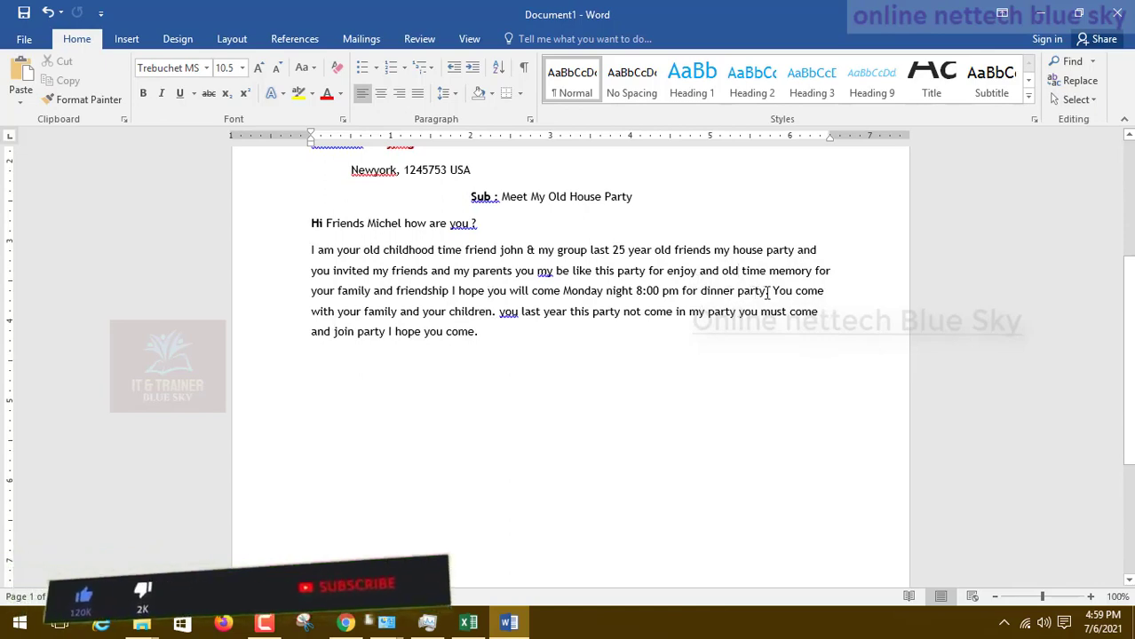
drag(769, 293, 562, 293)
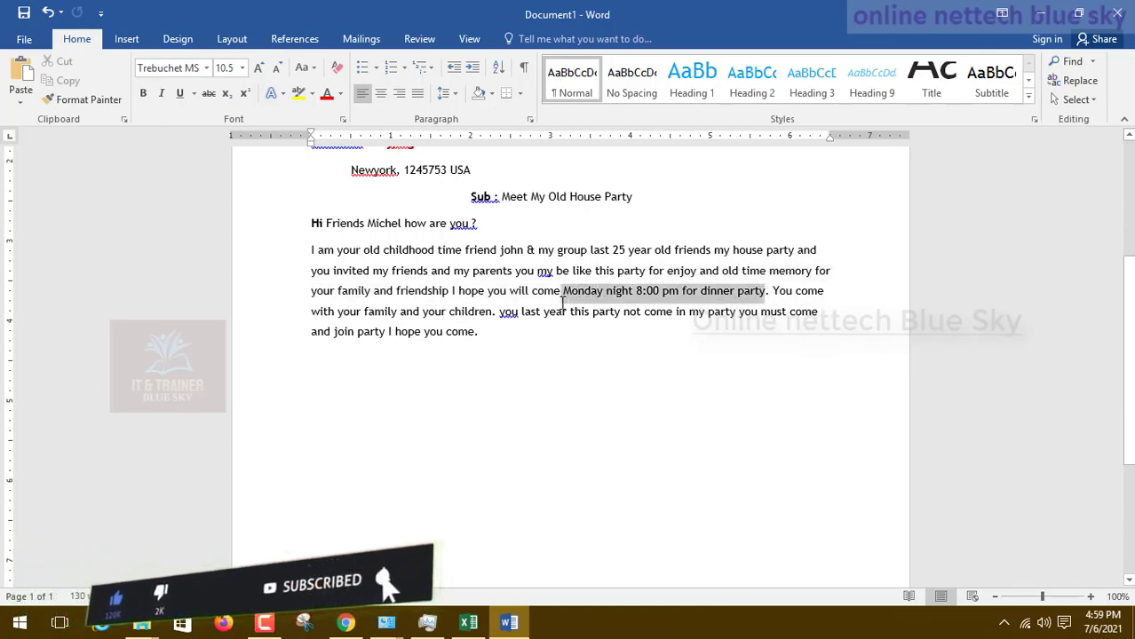
click(143, 94)
click(610, 335)
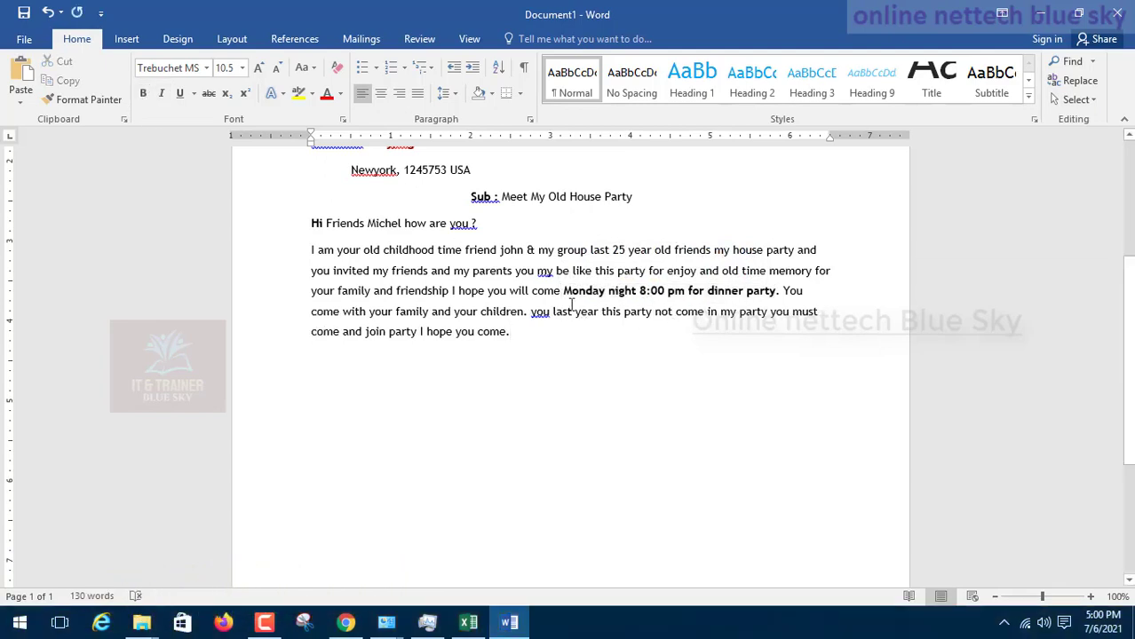
drag(562, 293, 780, 291)
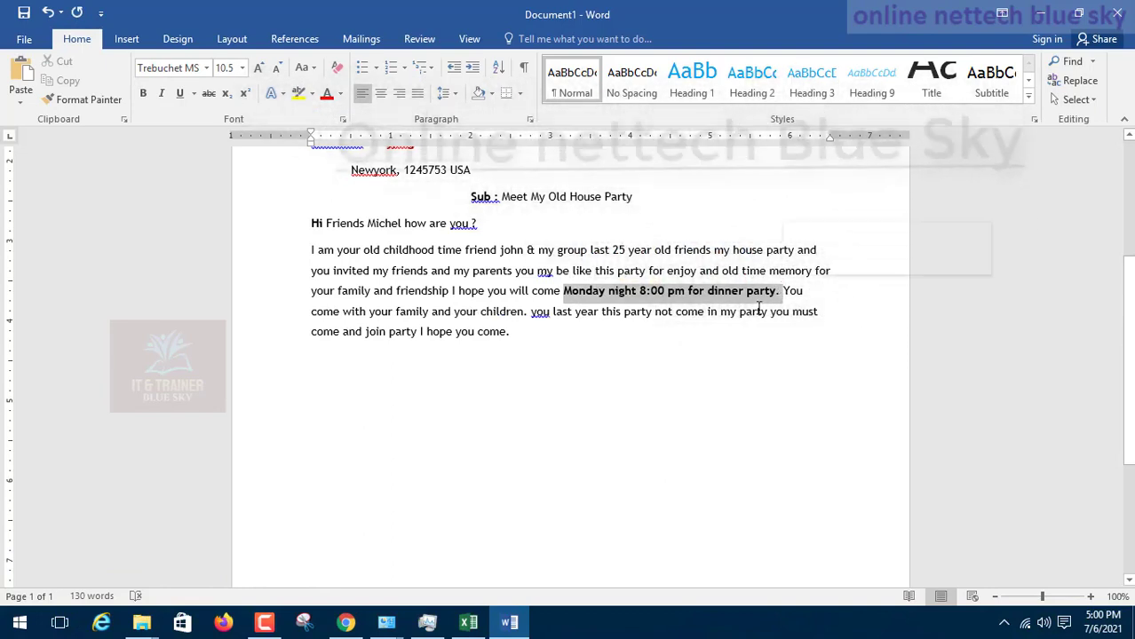
click(179, 93)
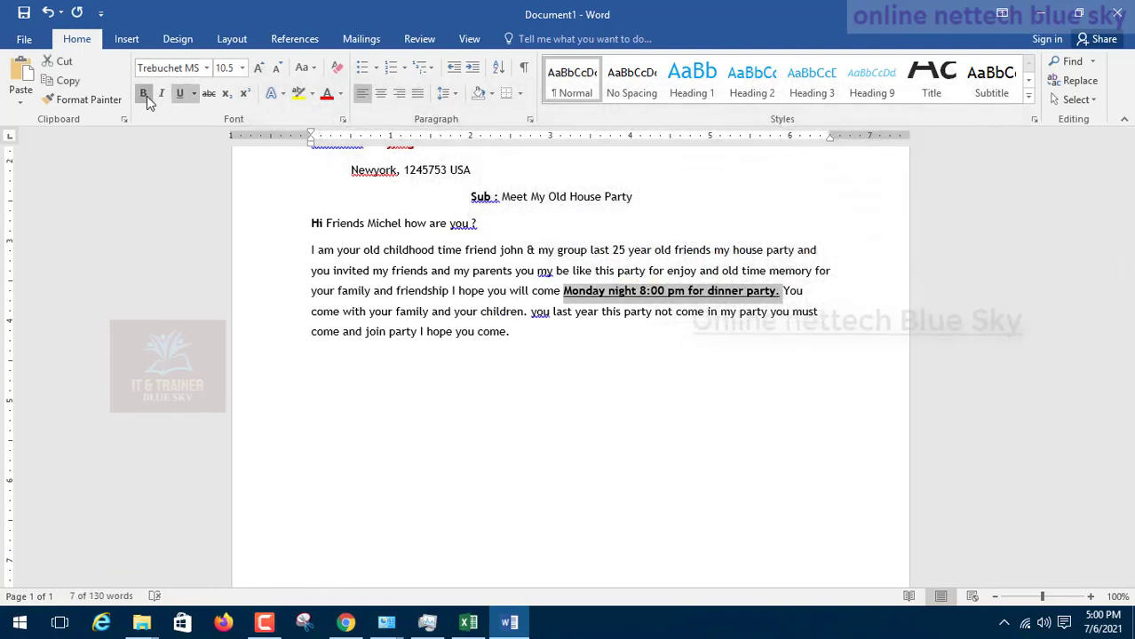
click(145, 95)
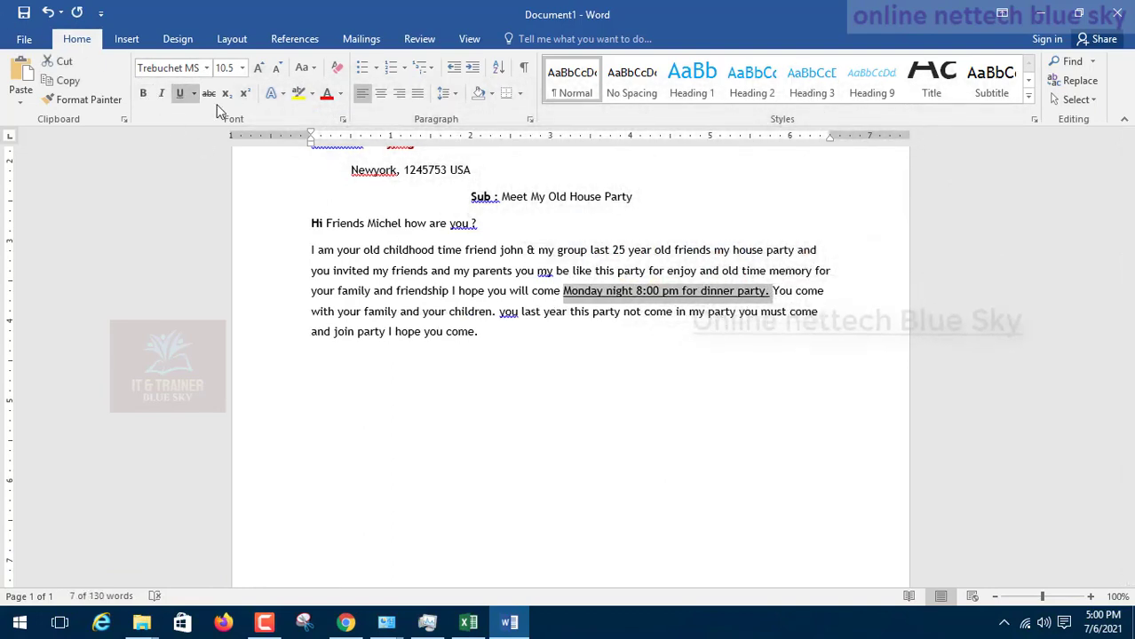
click(183, 98)
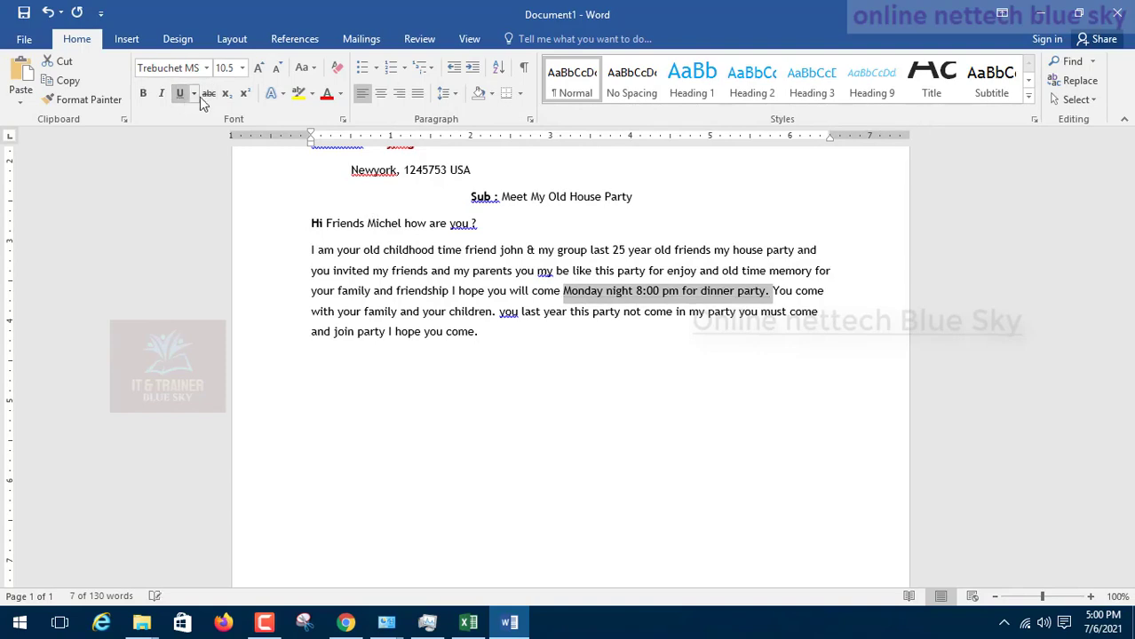
click(569, 293)
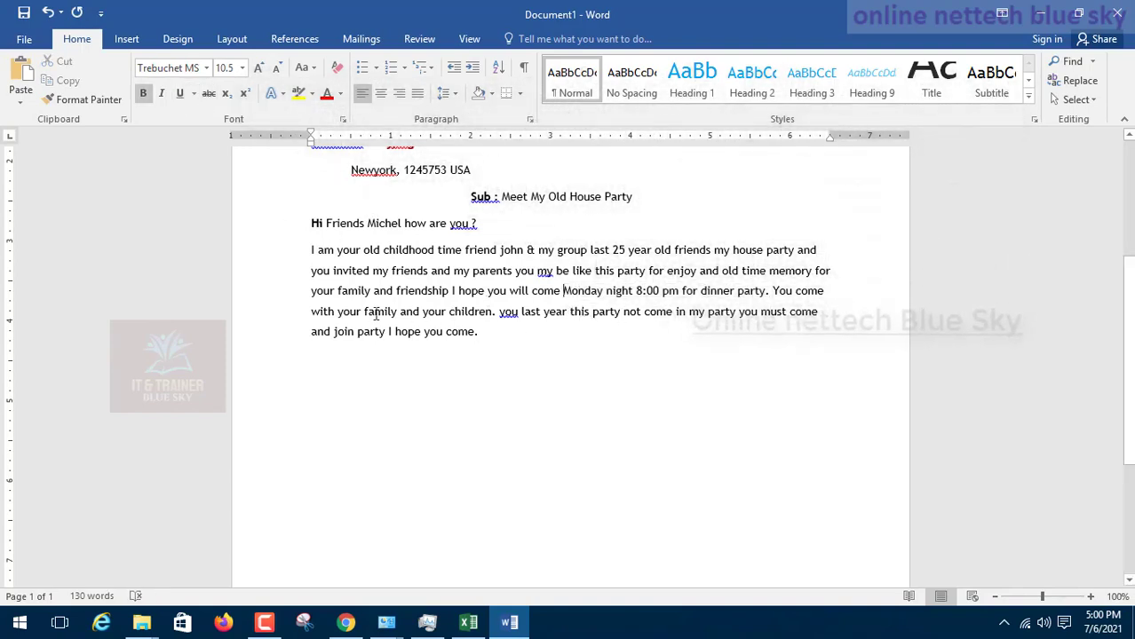
click(540, 346)
Replace 'Faithfully' with 'Your friends' below the paragraph and add the sender's name in capitals.
key(Return)
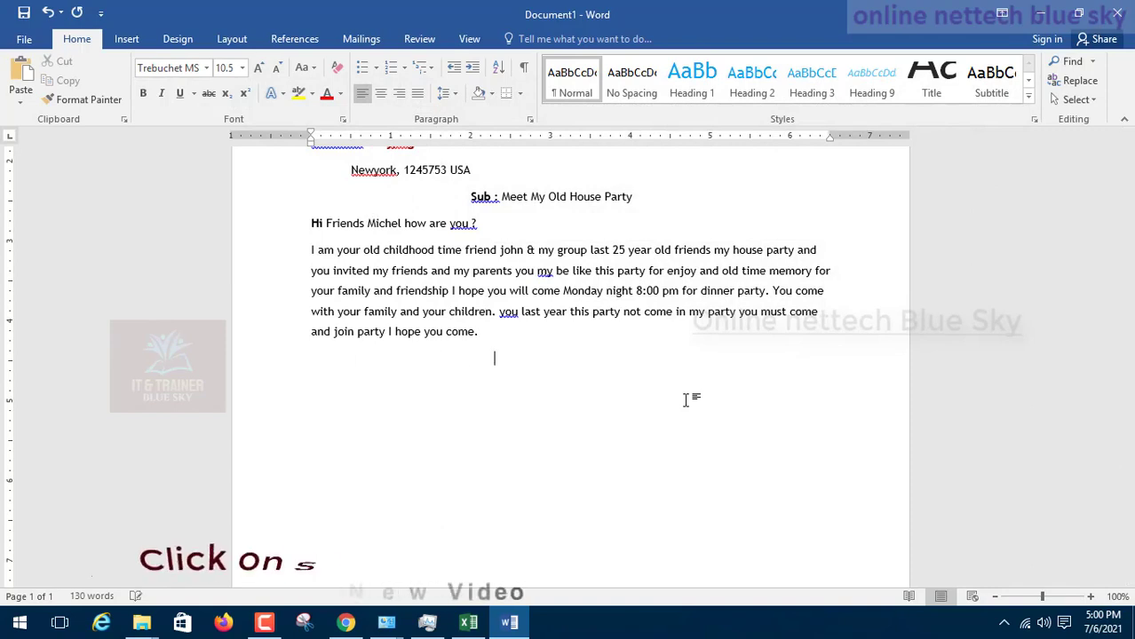
key(BackSpace)
text(Your Faithfully)
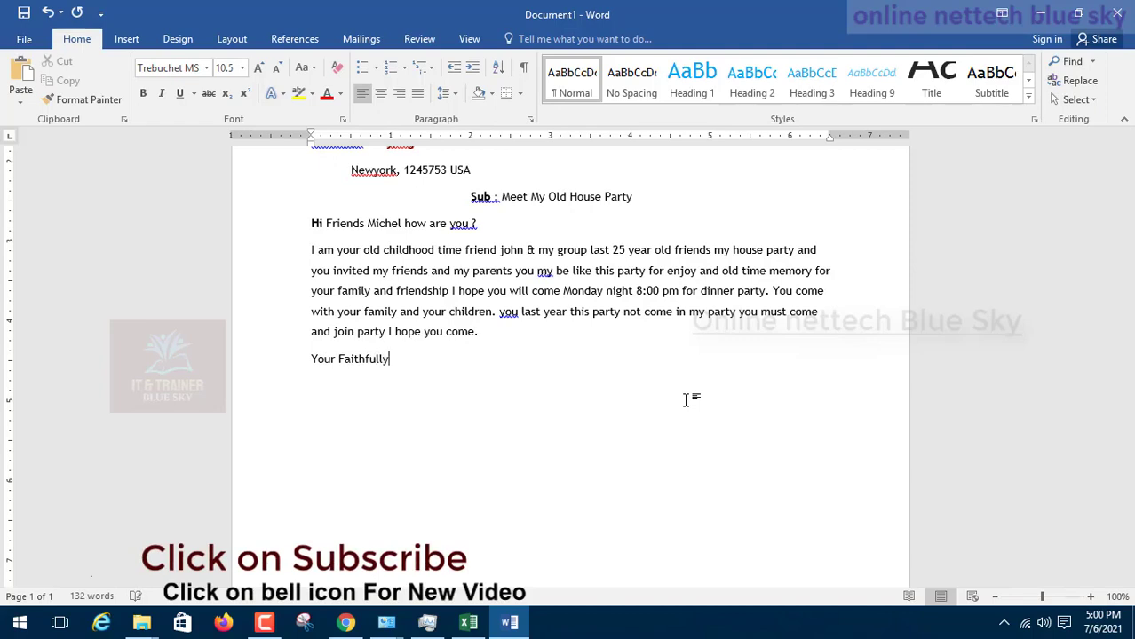
click(290, 226)
click(365, 342)
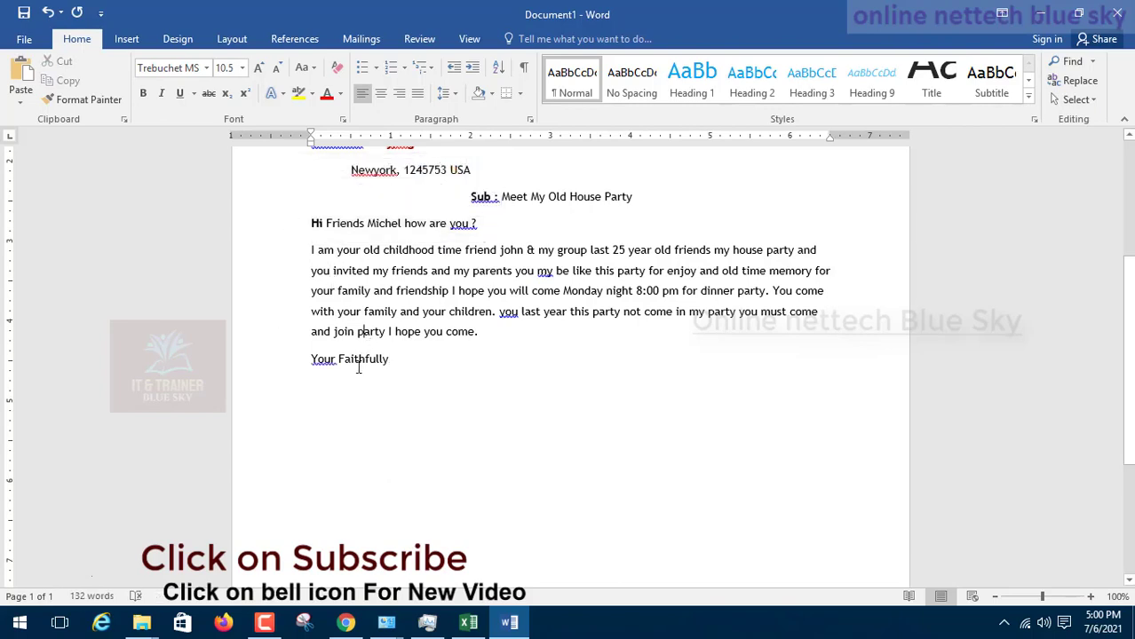
drag(341, 359, 423, 358)
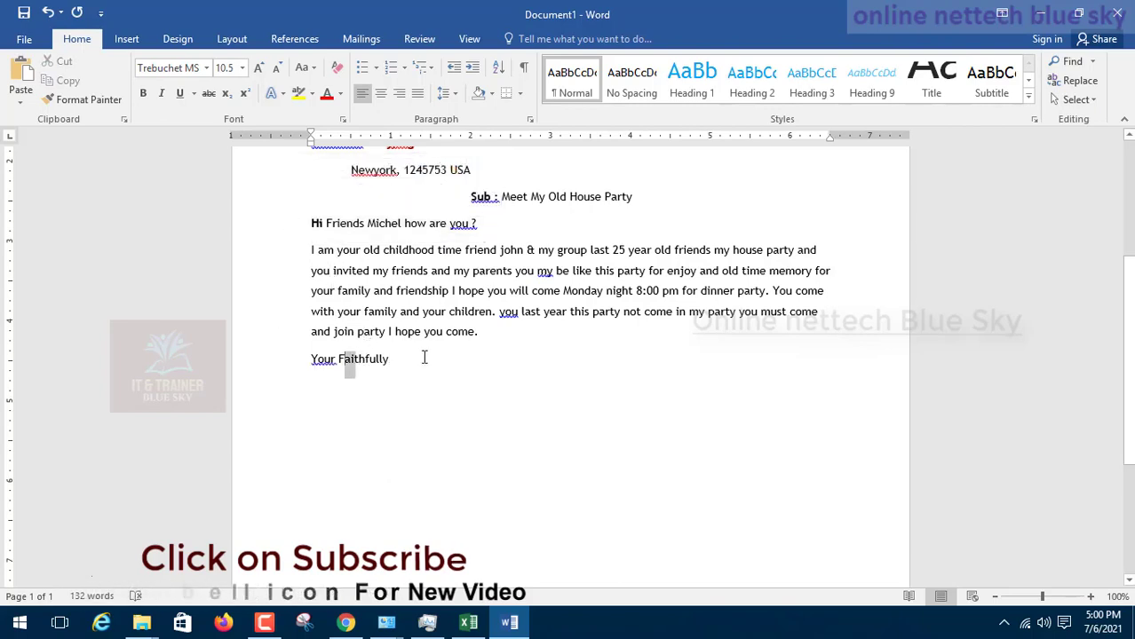
text(f)
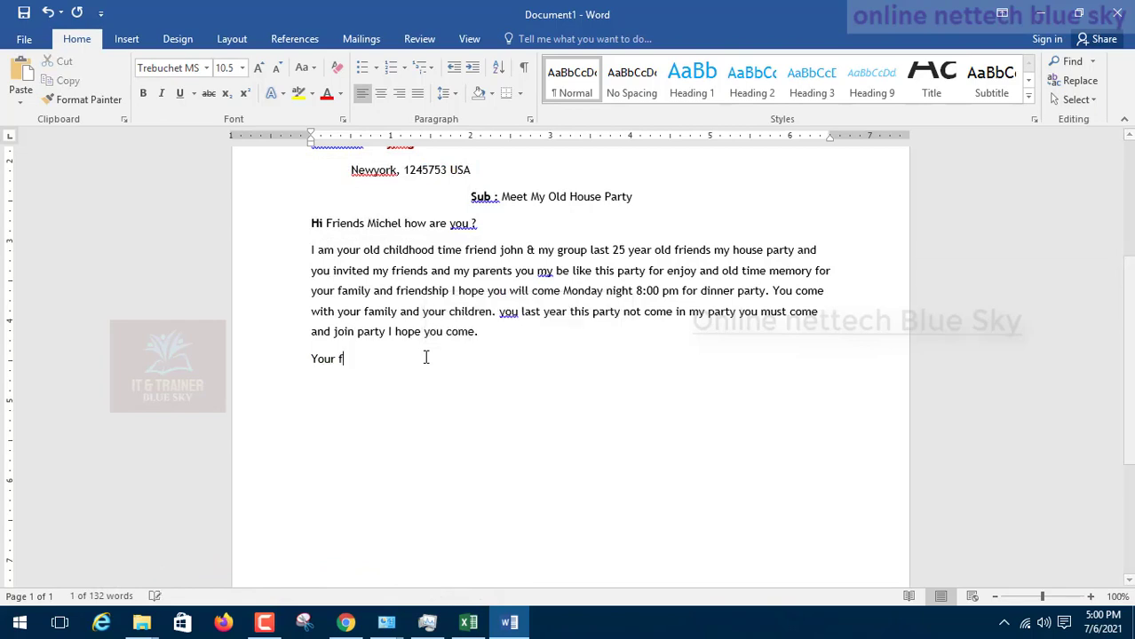
text(riends)
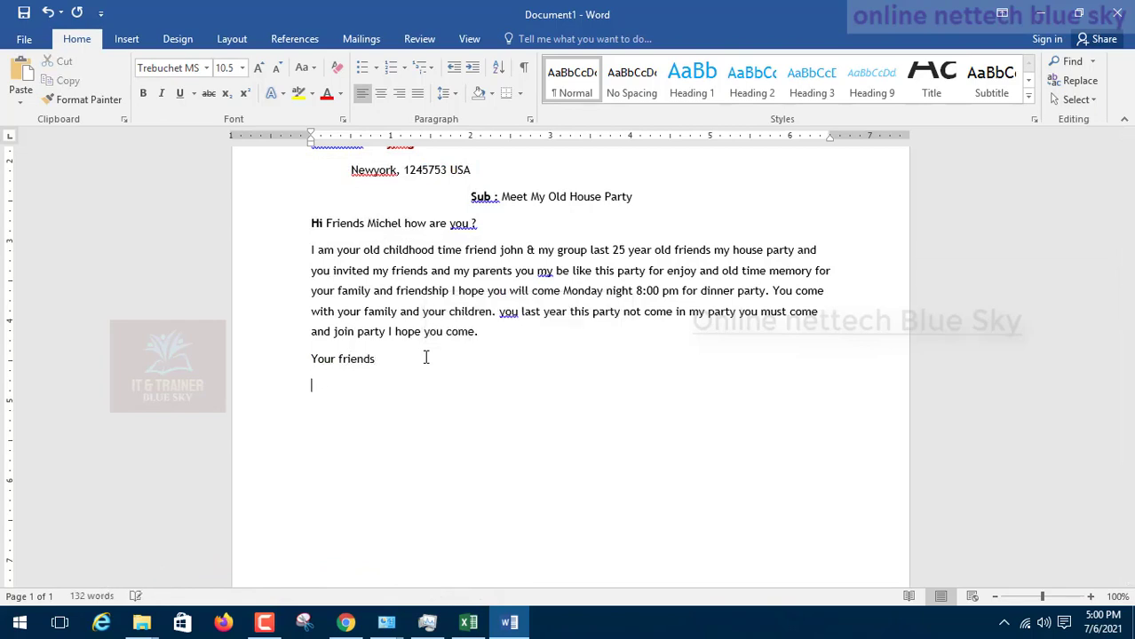
text(J)
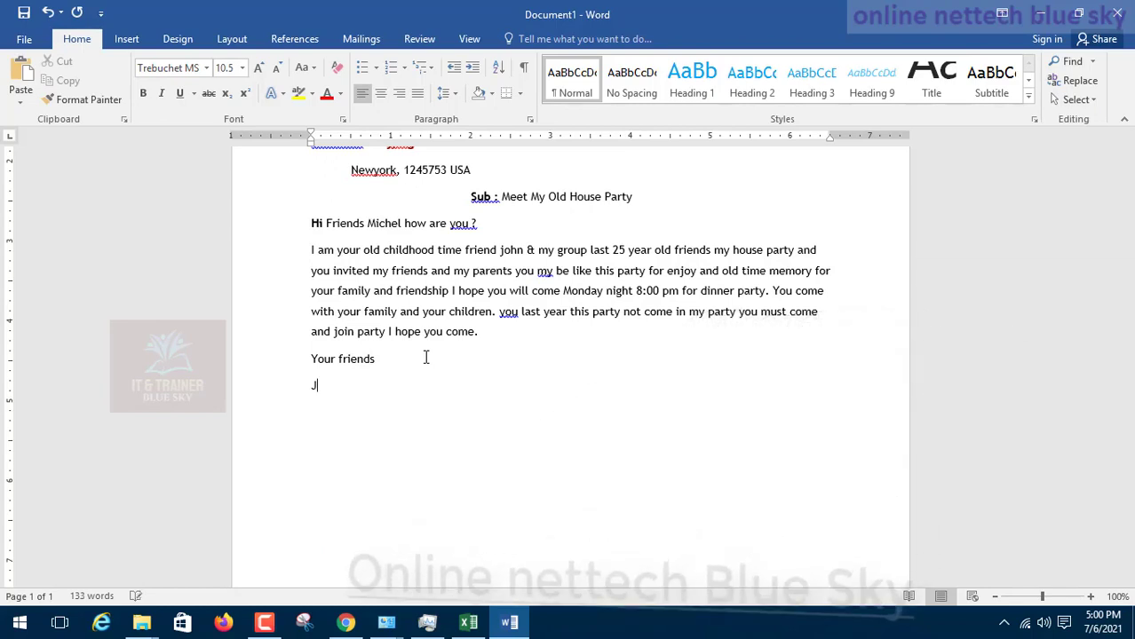
text(OHN)
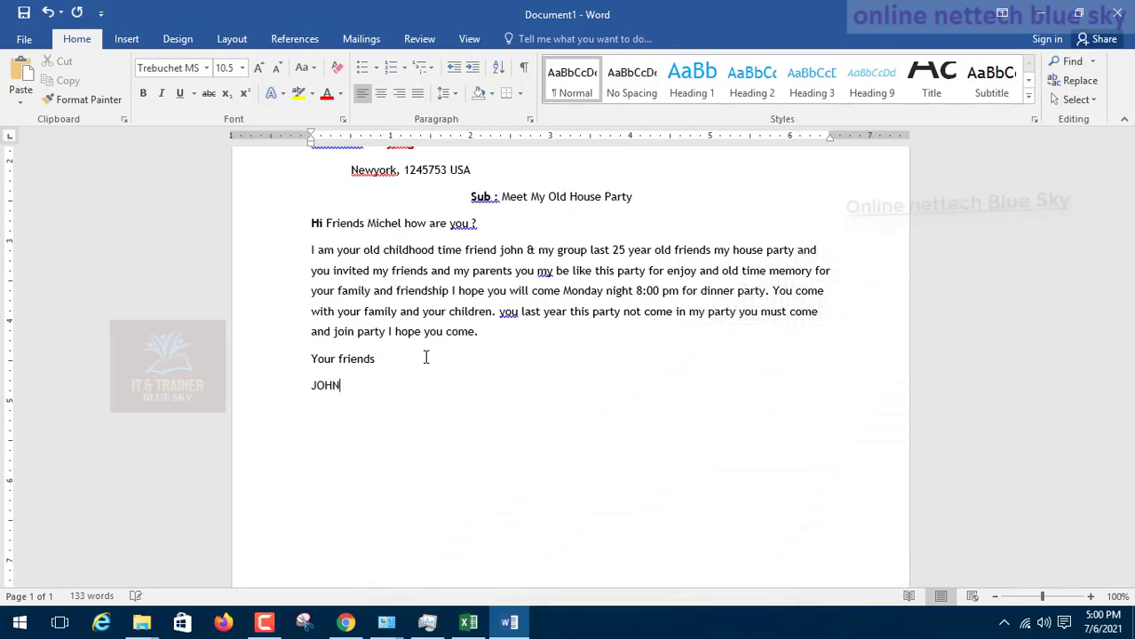
Right-align the 'Your friends' line and the sender's name line.
drag(309, 355, 371, 437)
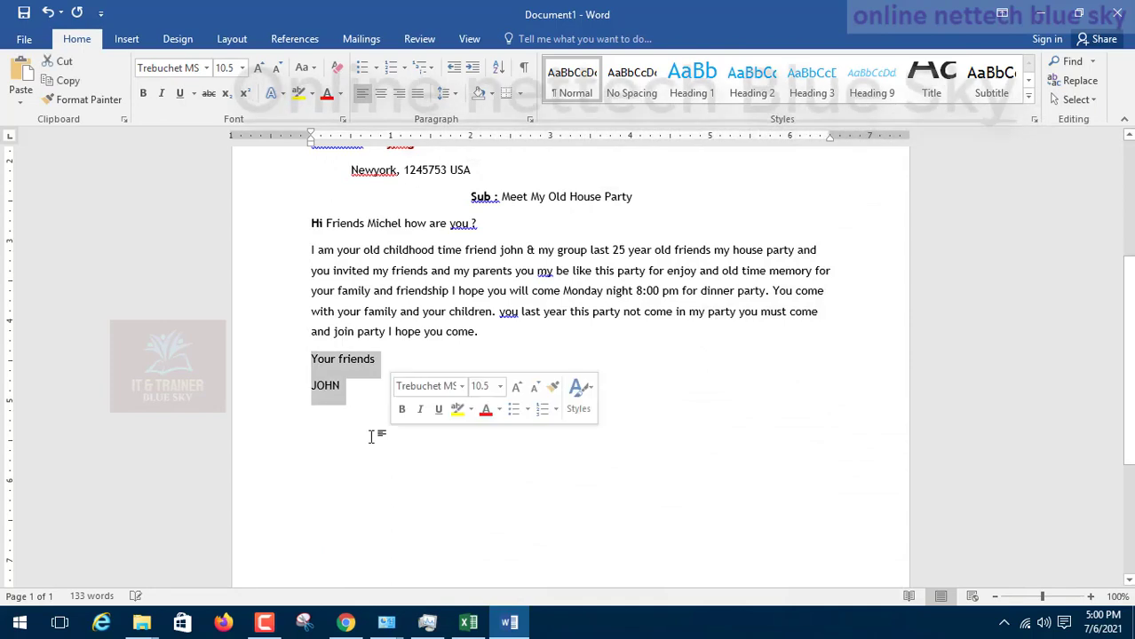
click(399, 93)
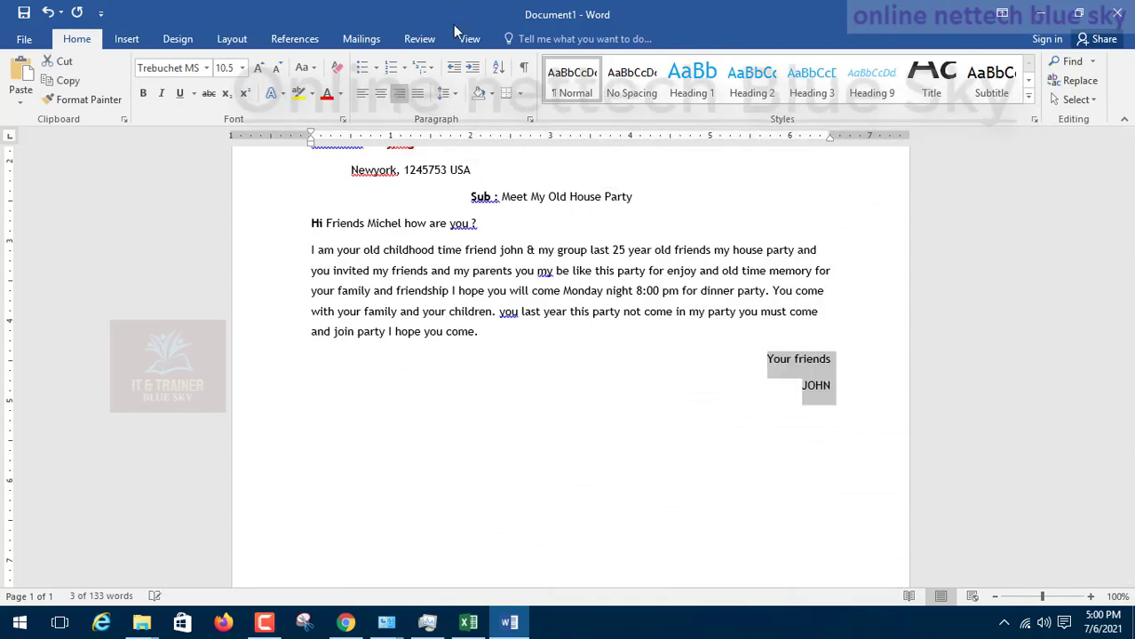
click(527, 444)
scroll(527, 441, up, 2)
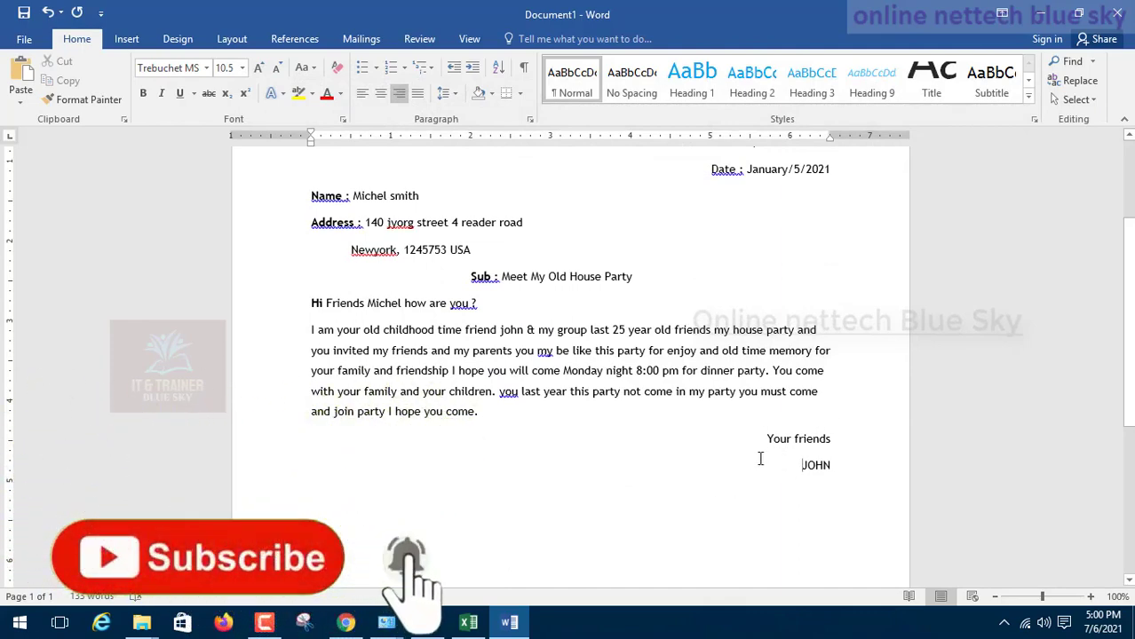
double_click(782, 439)
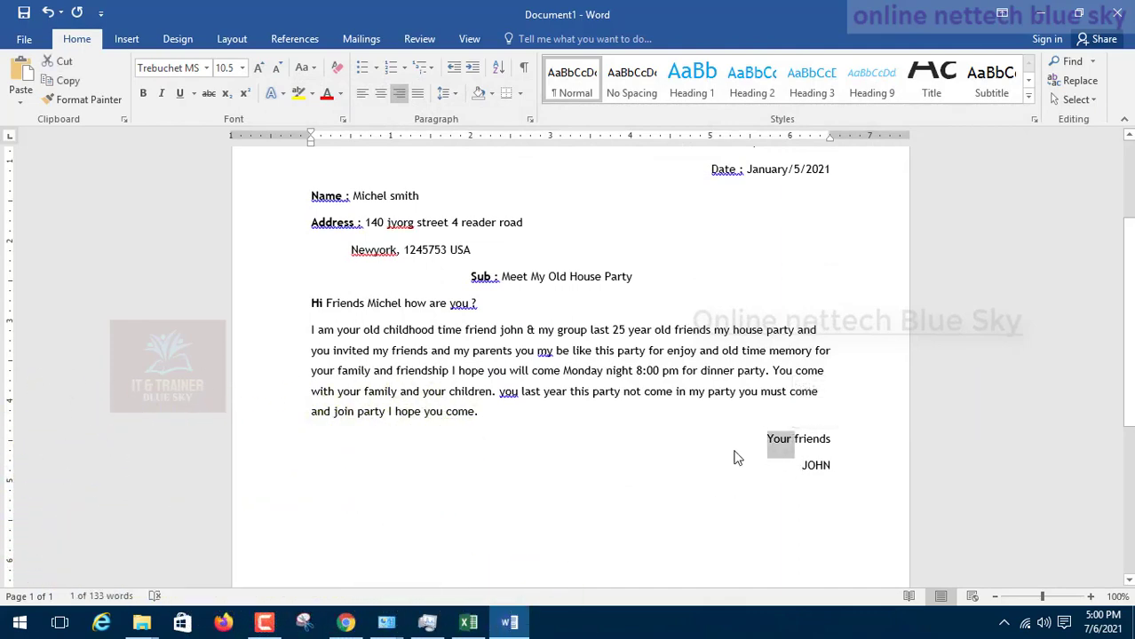
click(657, 449)
scroll(583, 442, up, 3)
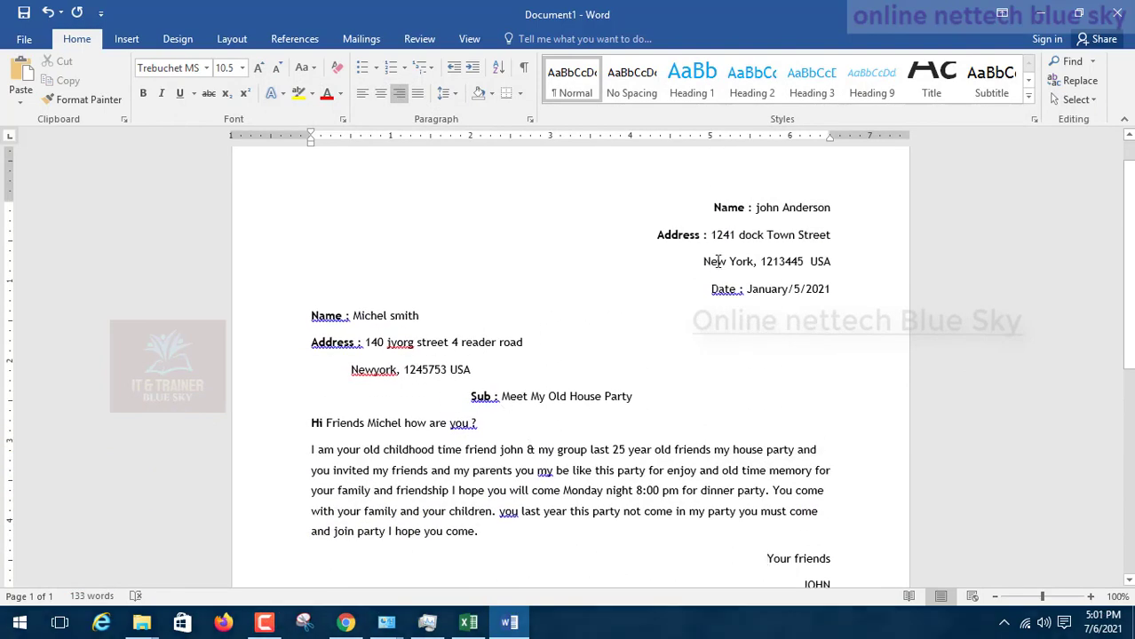
drag(652, 211, 710, 266)
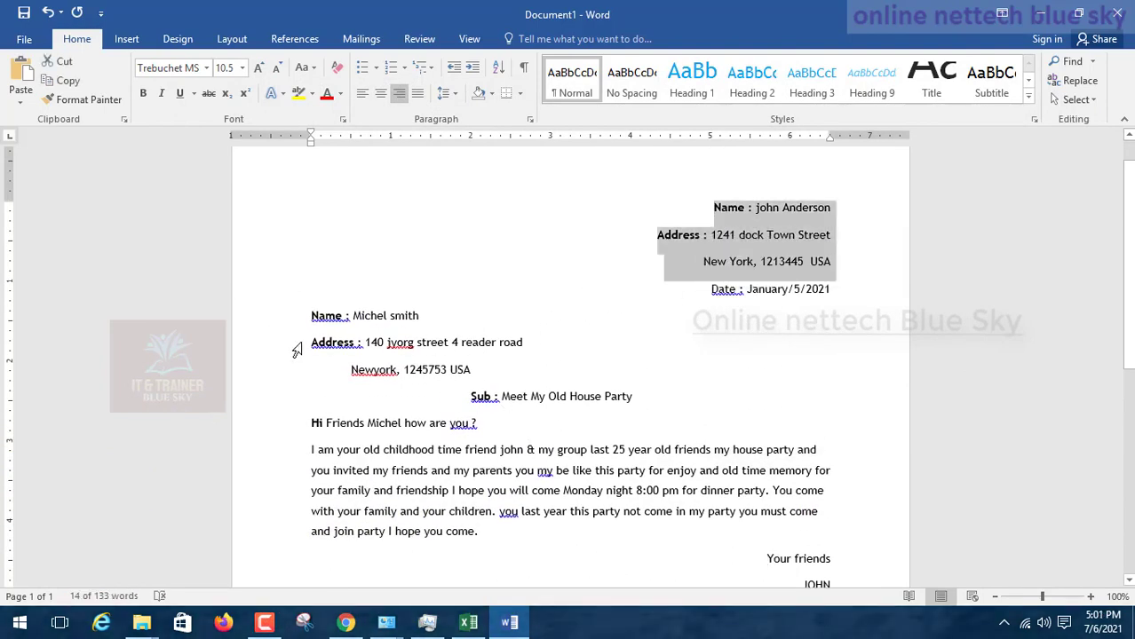
drag(302, 316, 370, 381)
click(399, 369)
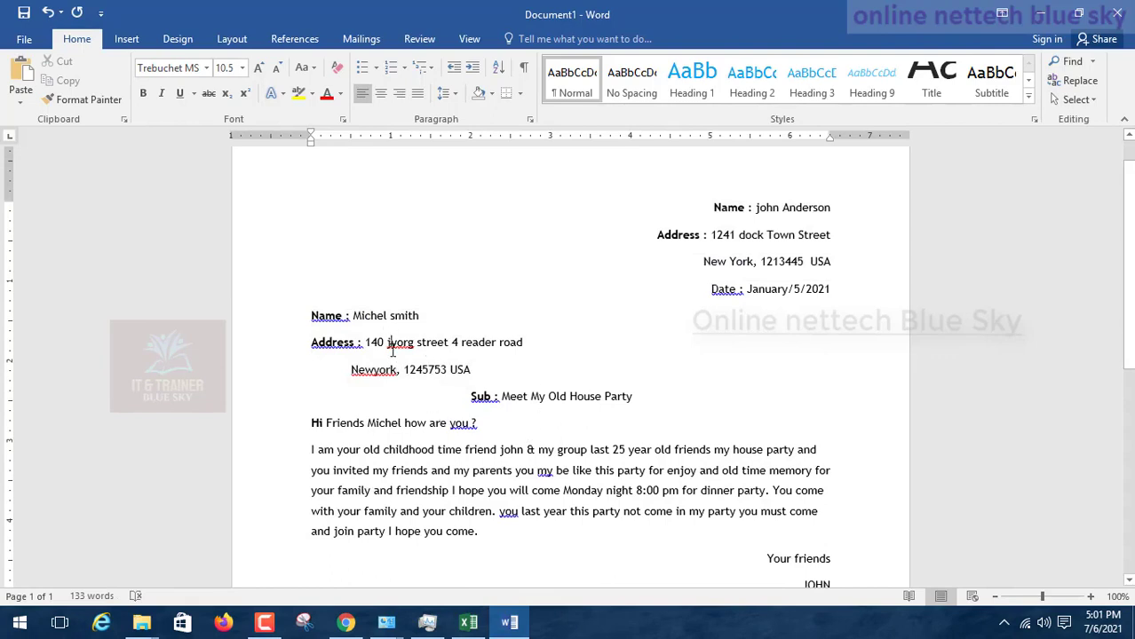
scroll(400, 432, down, 3)
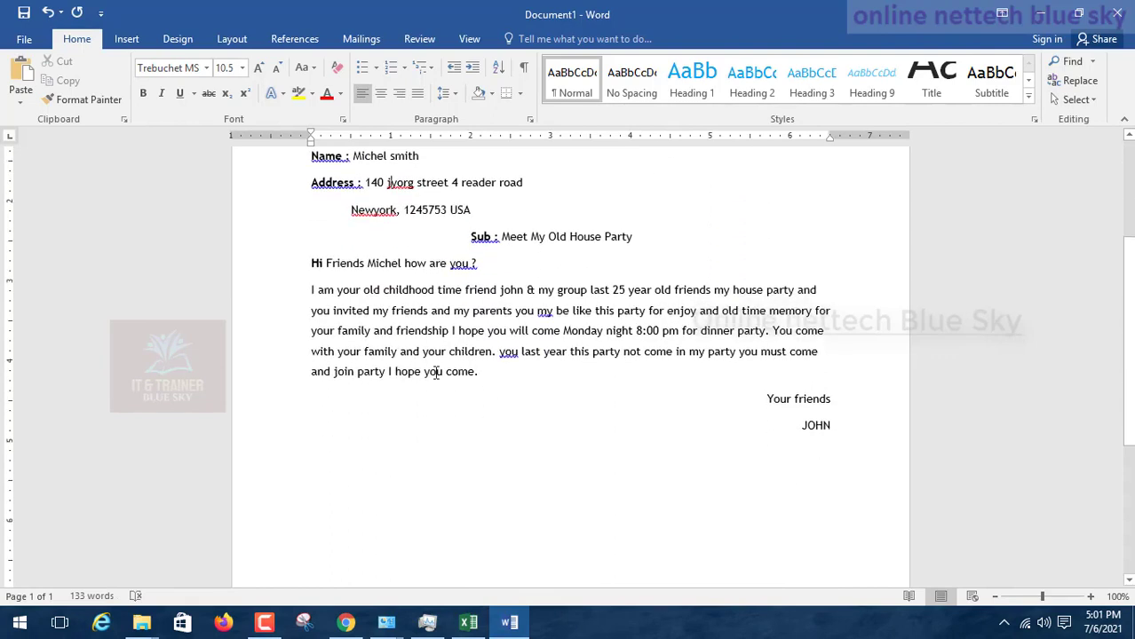
drag(484, 372, 261, 259)
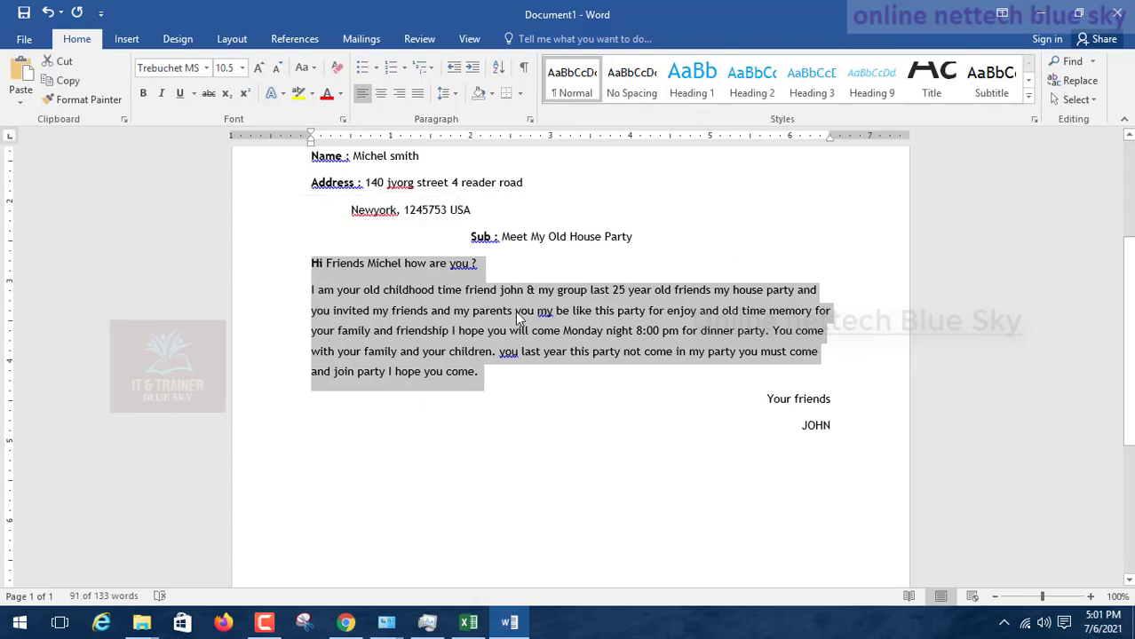
click(513, 373)
scroll(494, 382, up, 4)
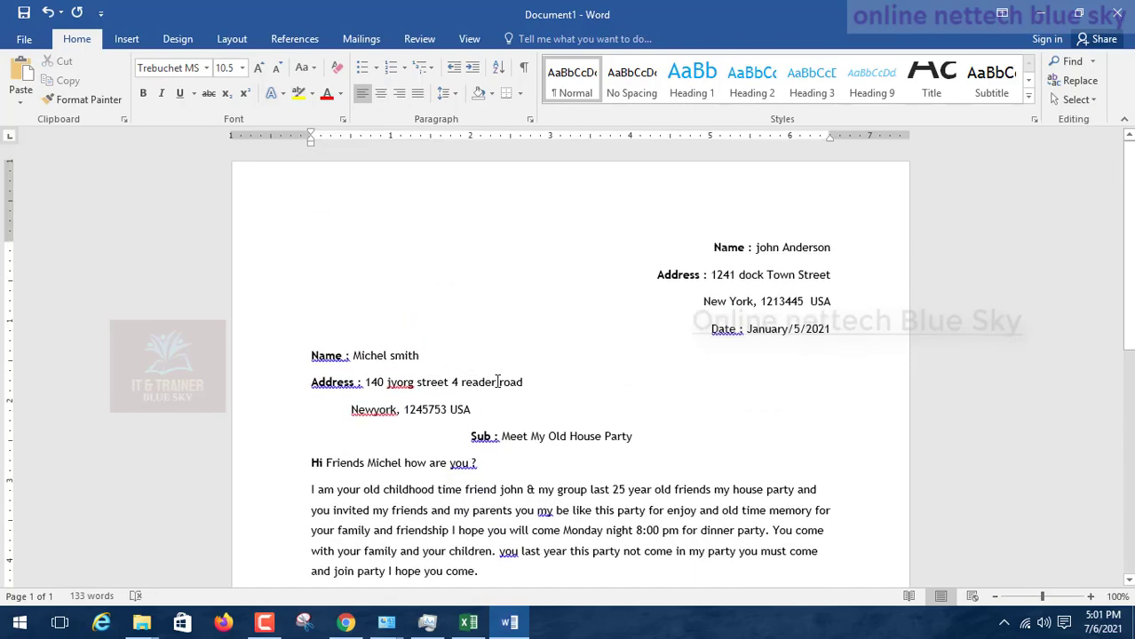
scroll(506, 373, down, 1)
scroll(507, 369, down, 2)
scroll(508, 367, up, 3)
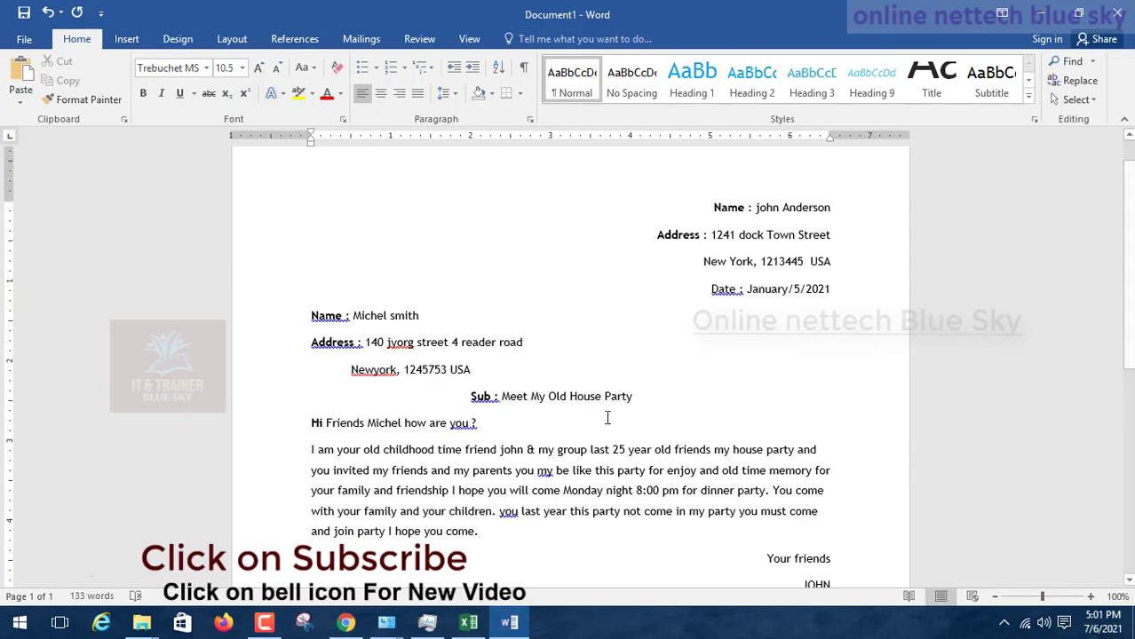
scroll(621, 320, down, 3)
scroll(585, 309, up, 2)
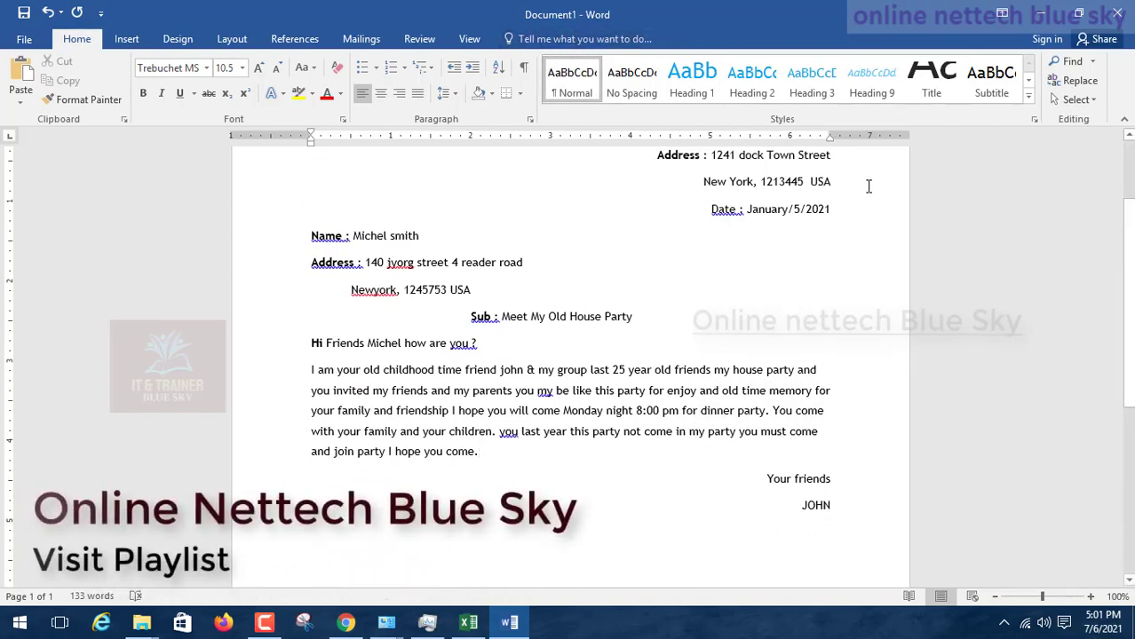
Save the letter on the Desktop as 'my latter practice 1'.
click(23, 12)
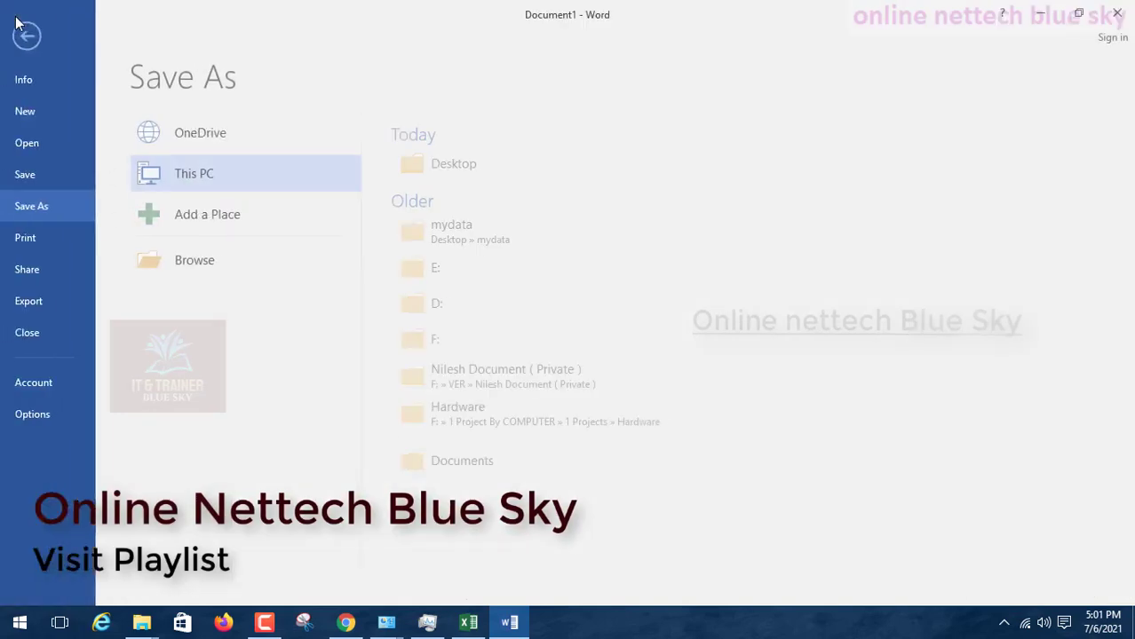
click(188, 262)
click(69, 123)
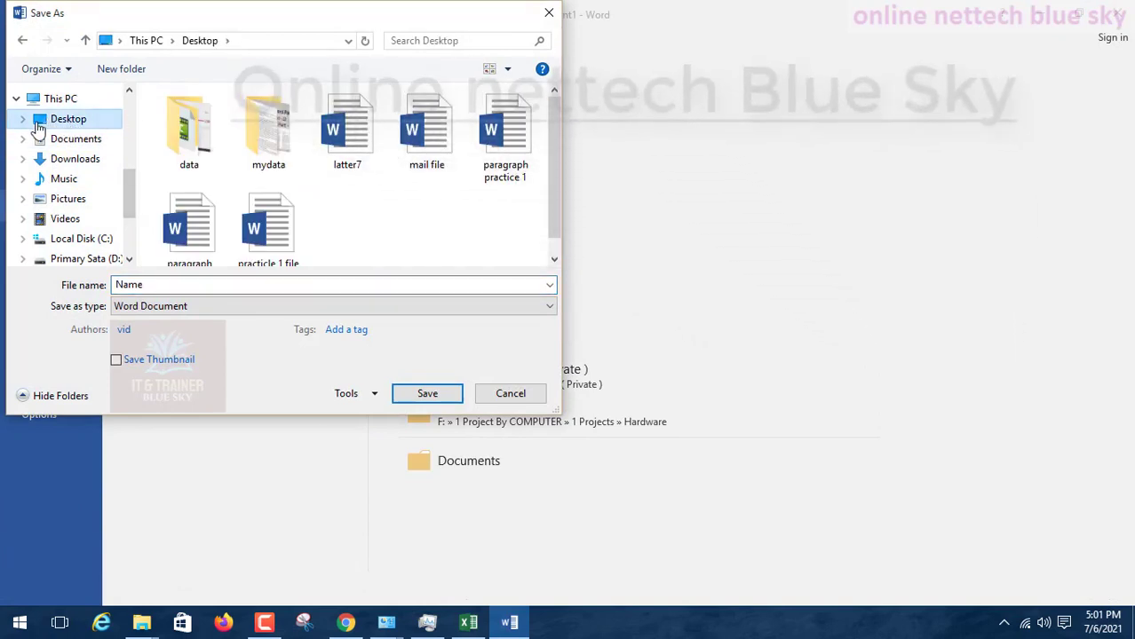
double_click(151, 288)
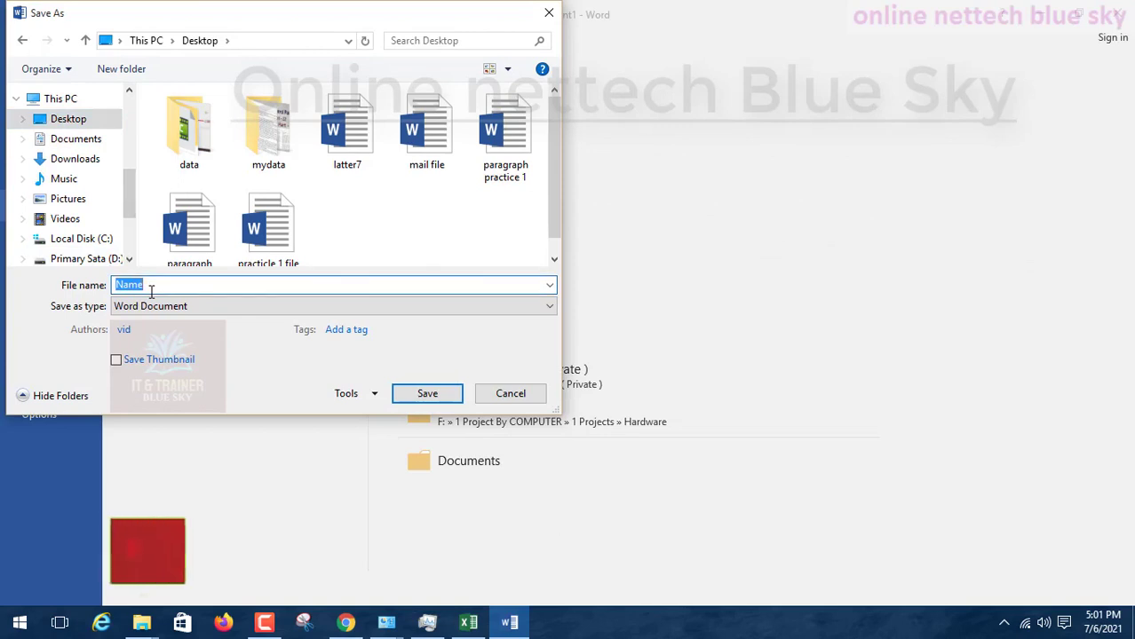
text(my l)
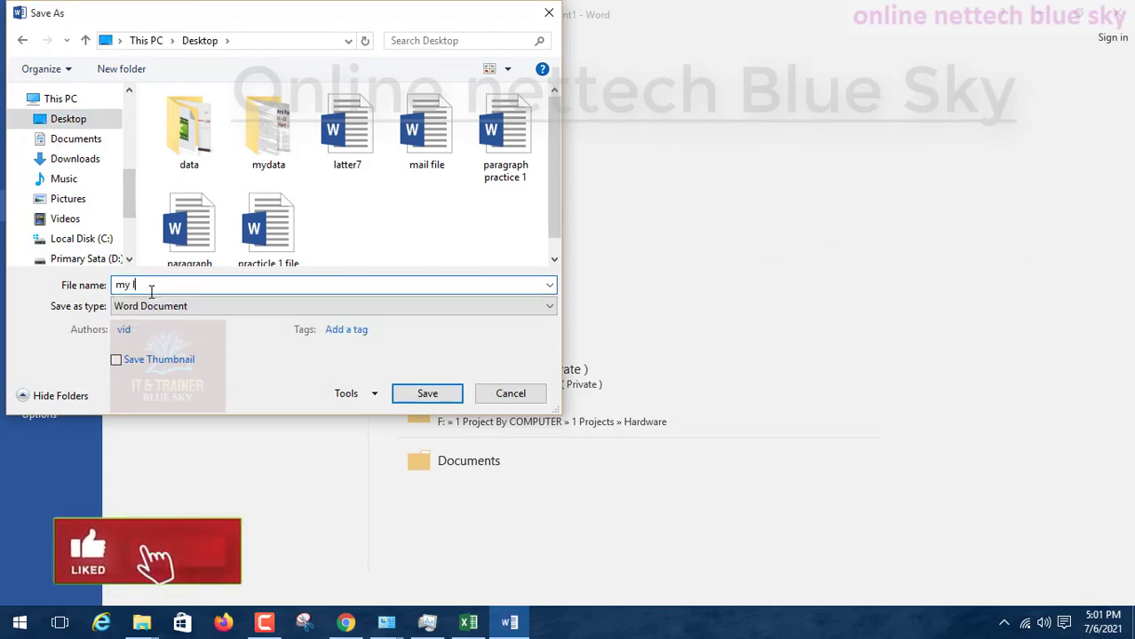
text(atter p)
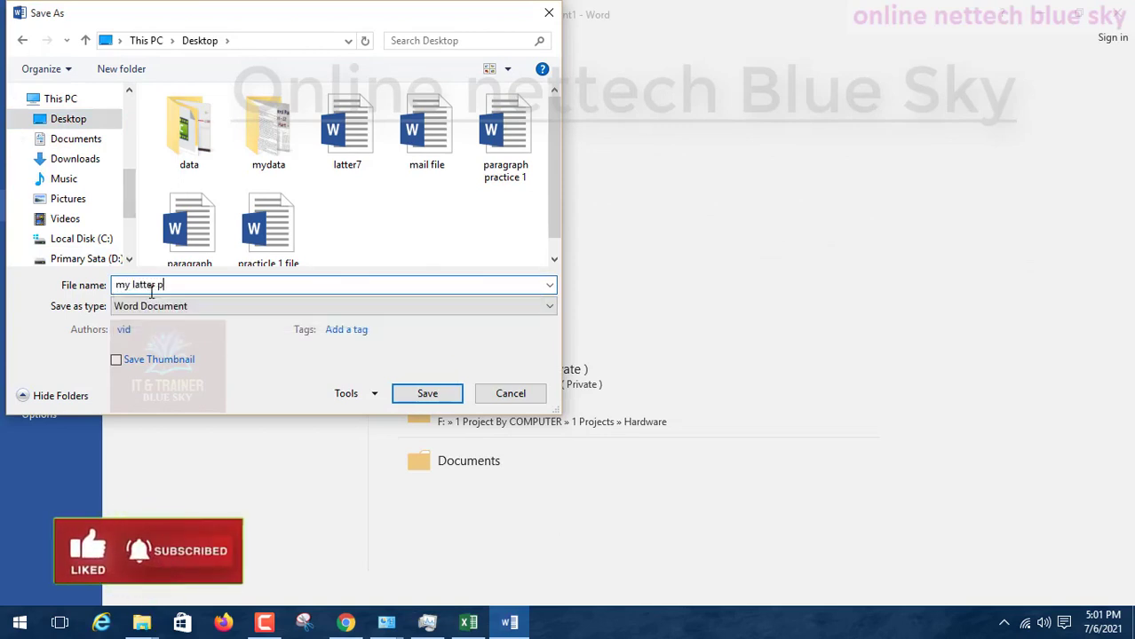
text(ractice 1)
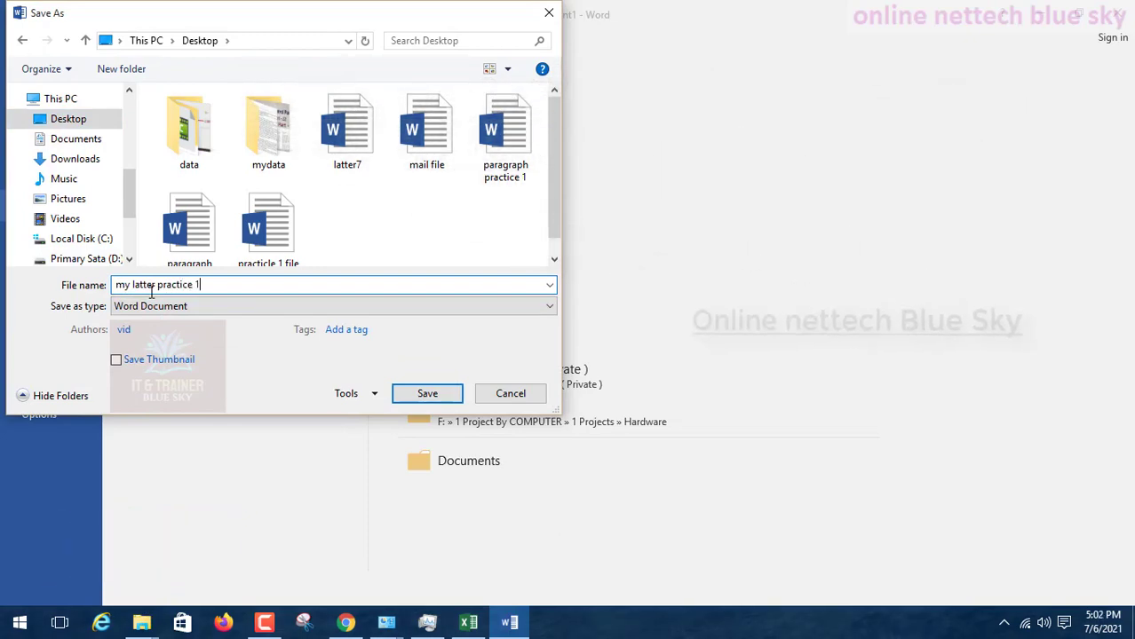
key(Return)
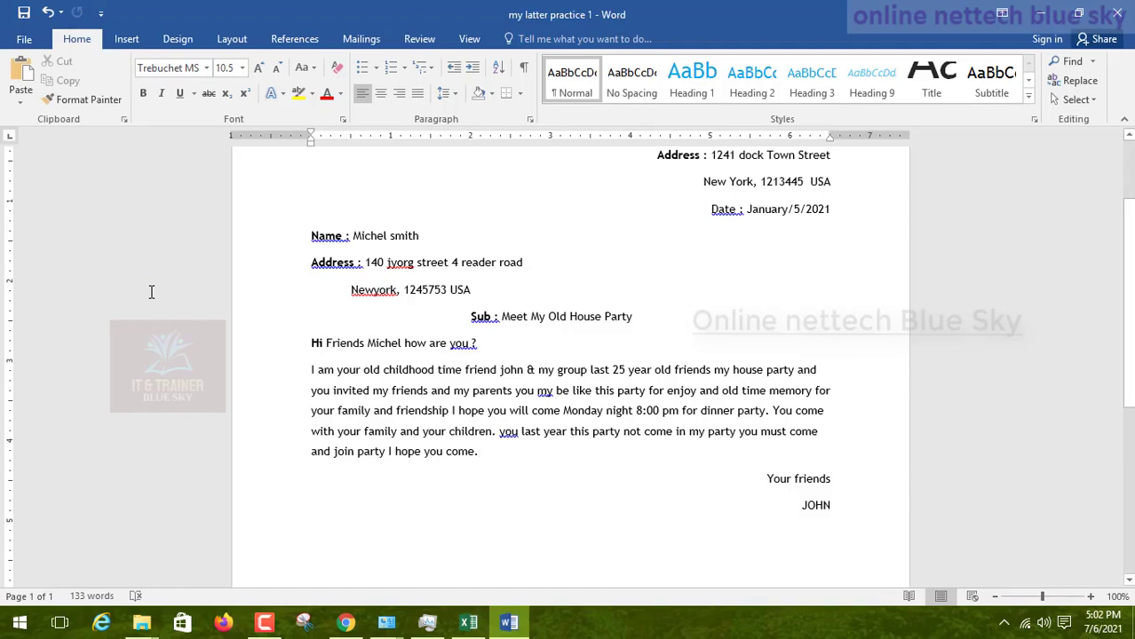
Correct the recipient's city 'Newyork' to 'New York'.
scroll(334, 489, up, 3)
scroll(346, 480, down, 2)
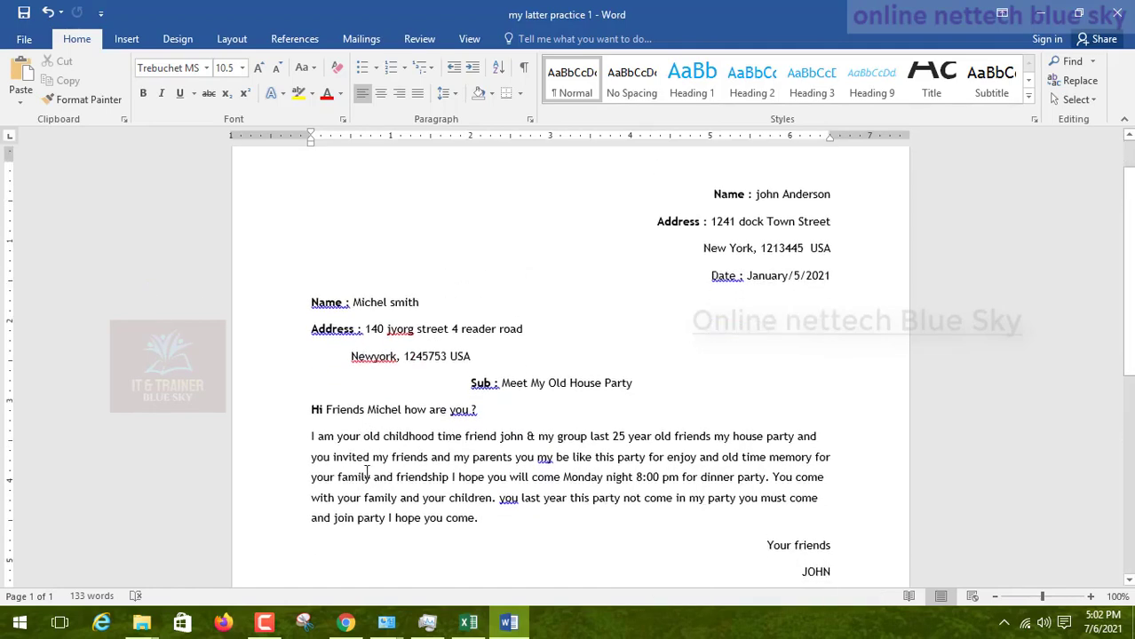
scroll(361, 471, down, 3)
scroll(361, 471, up, 3)
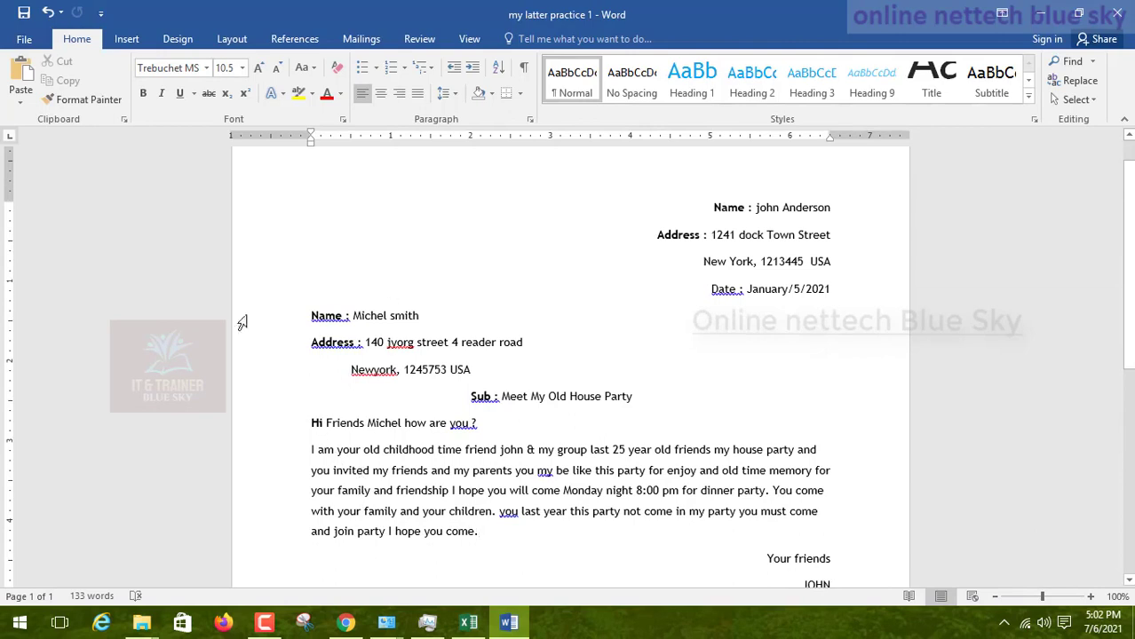
right_click(360, 377)
click(409, 388)
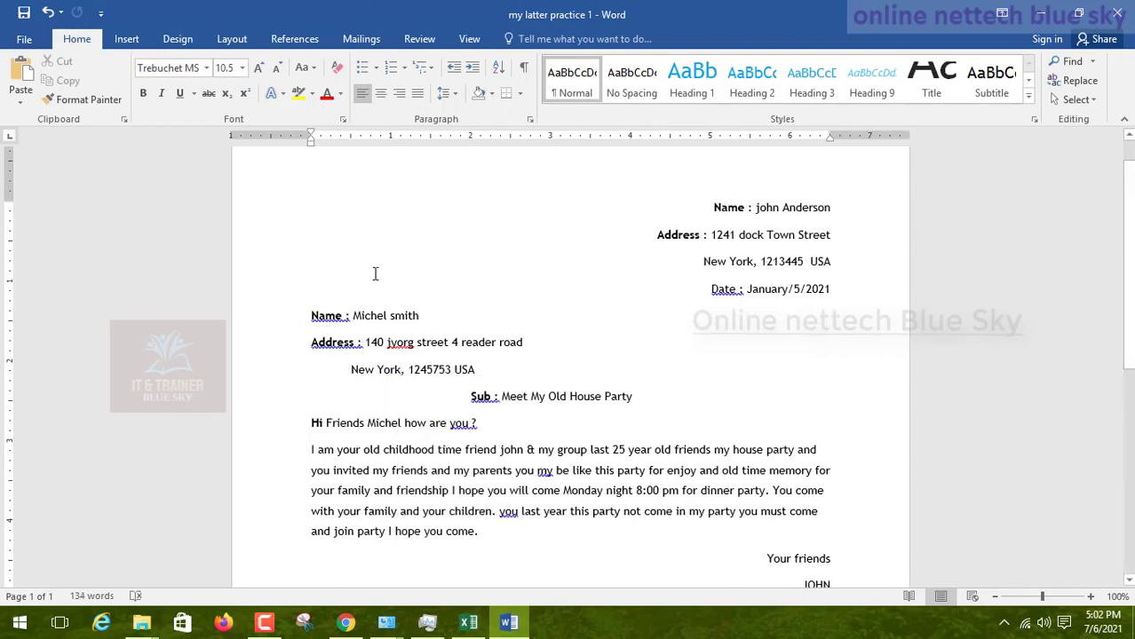
Review the right-aligned sender block and the recipient's Name through Sub lines.
scroll(355, 274, down, 2)
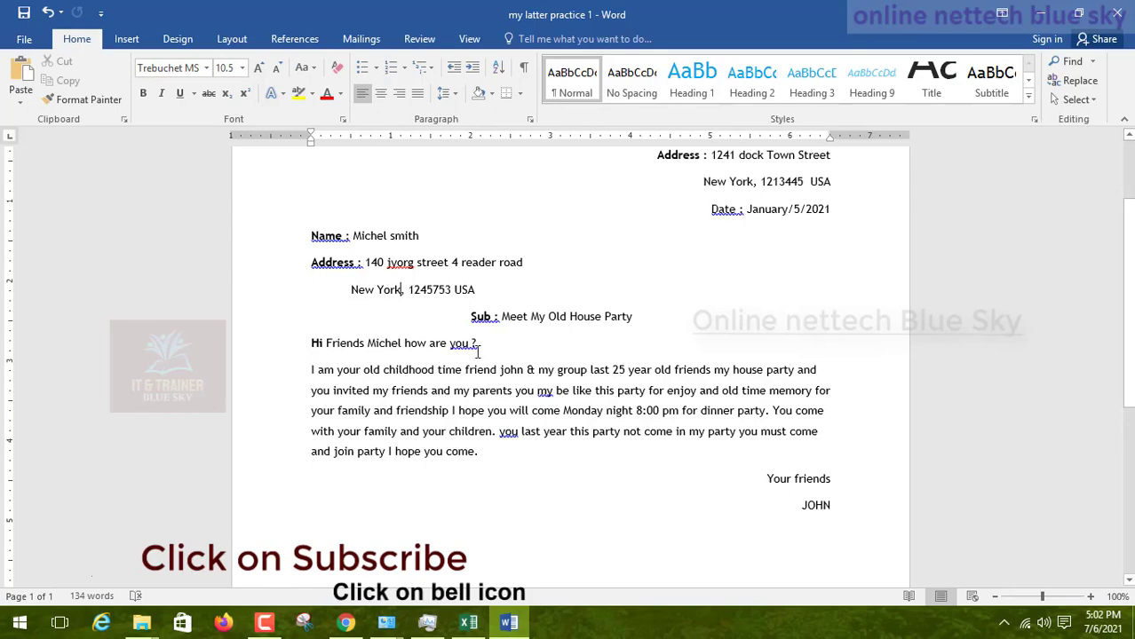
scroll(478, 352, down, 1)
scroll(558, 426, up, 2)
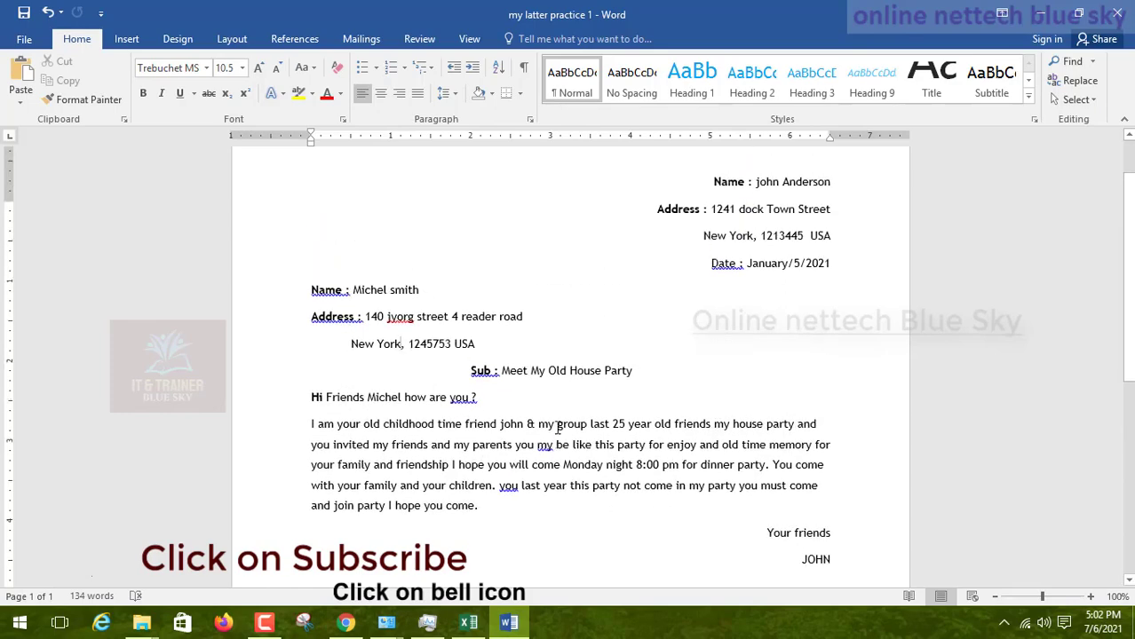
scroll(558, 427, up, 1)
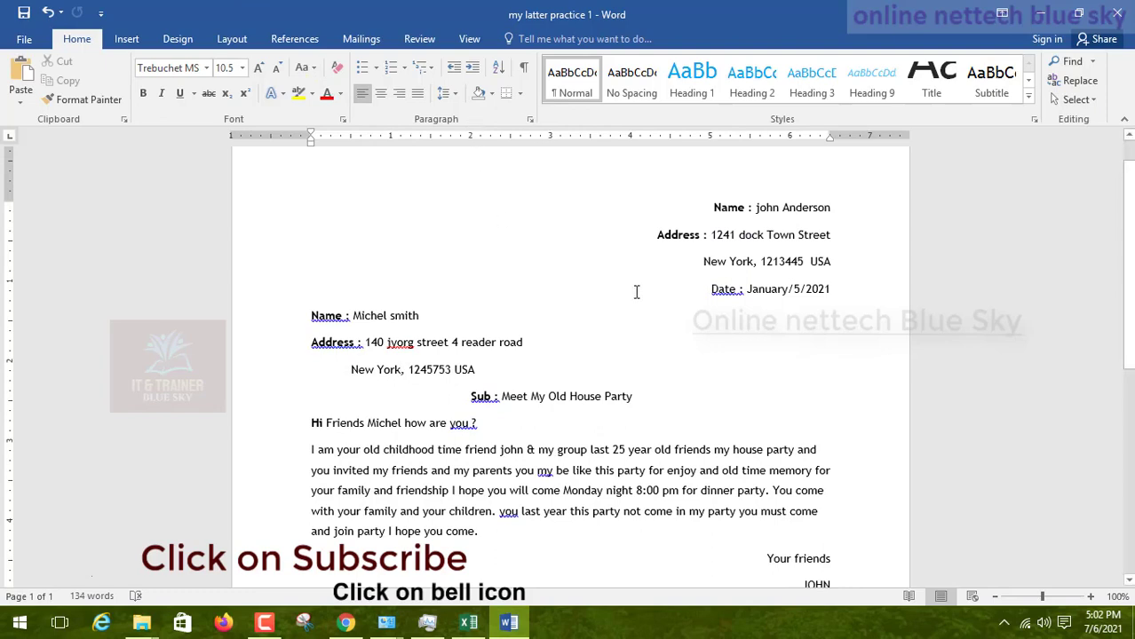
drag(630, 199, 719, 302)
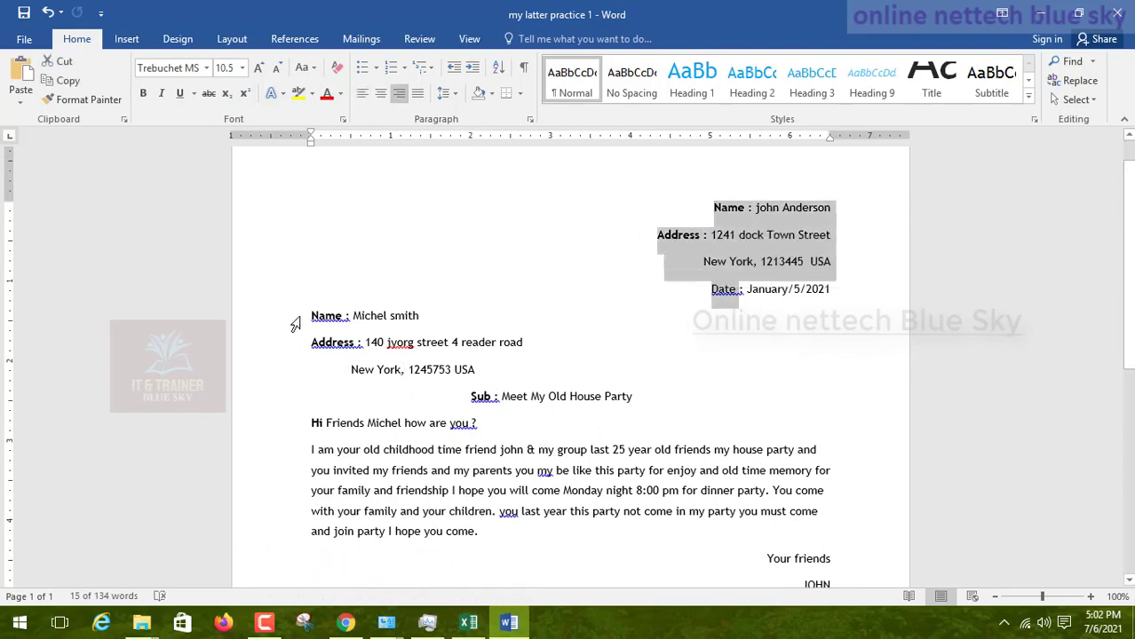
drag(296, 324, 396, 391)
click(494, 300)
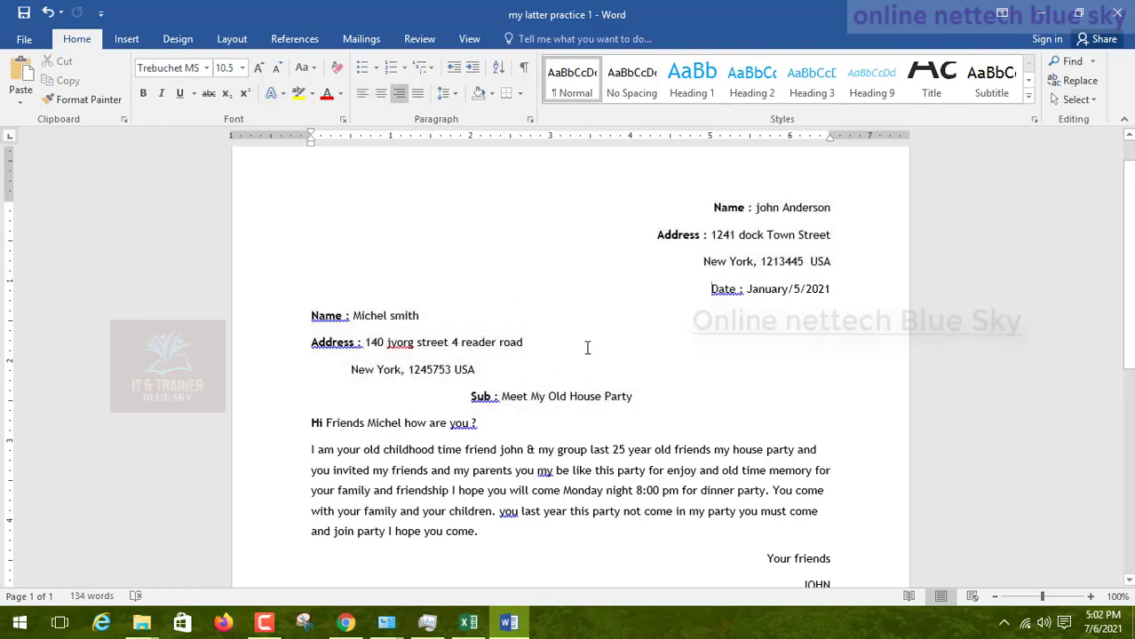
Show the print preview of the letter from the File backstage.
click(24, 41)
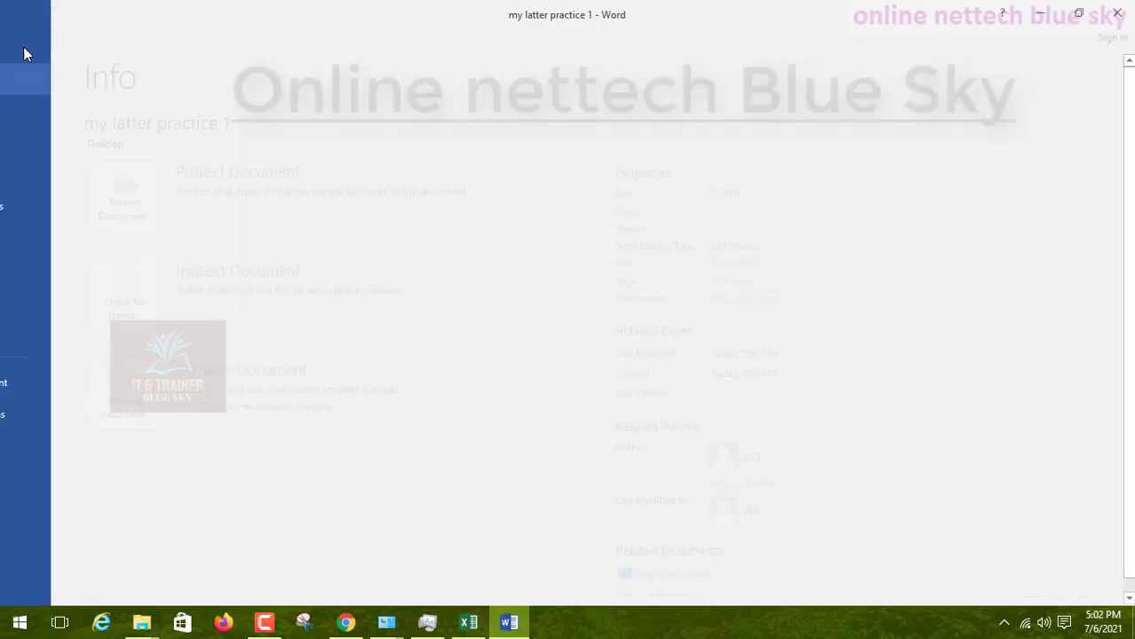
click(25, 41)
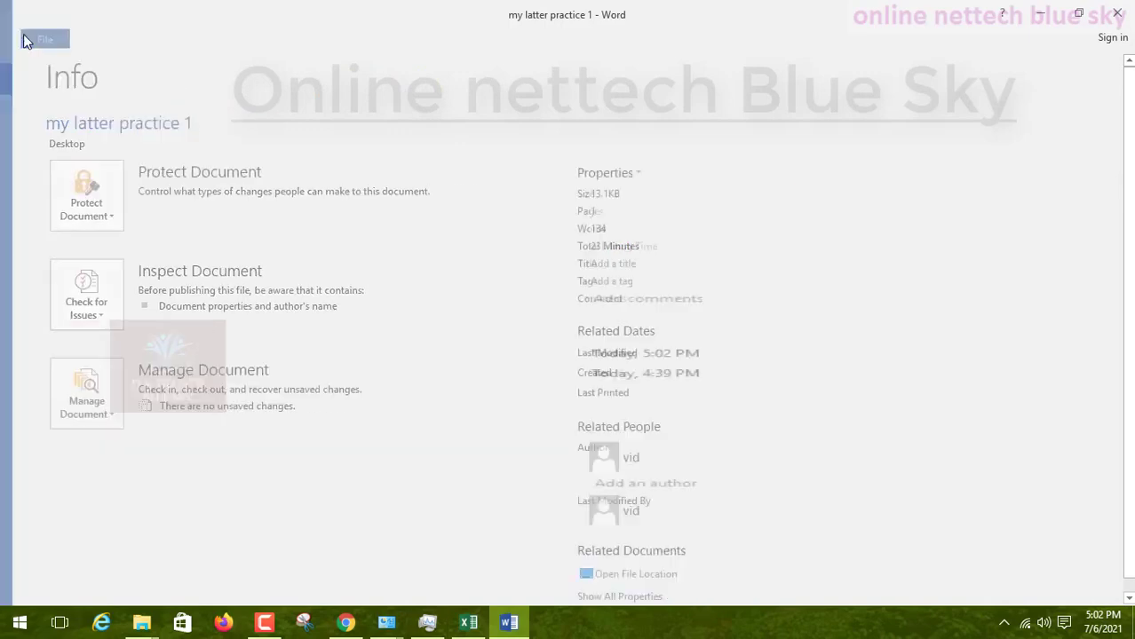
click(24, 43)
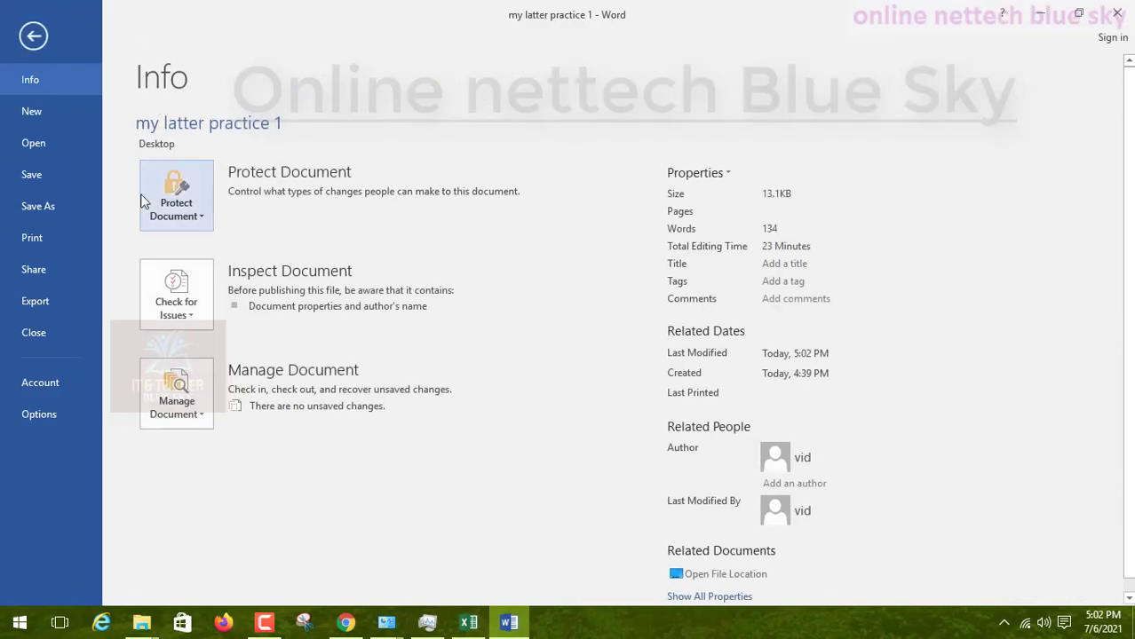
click(51, 238)
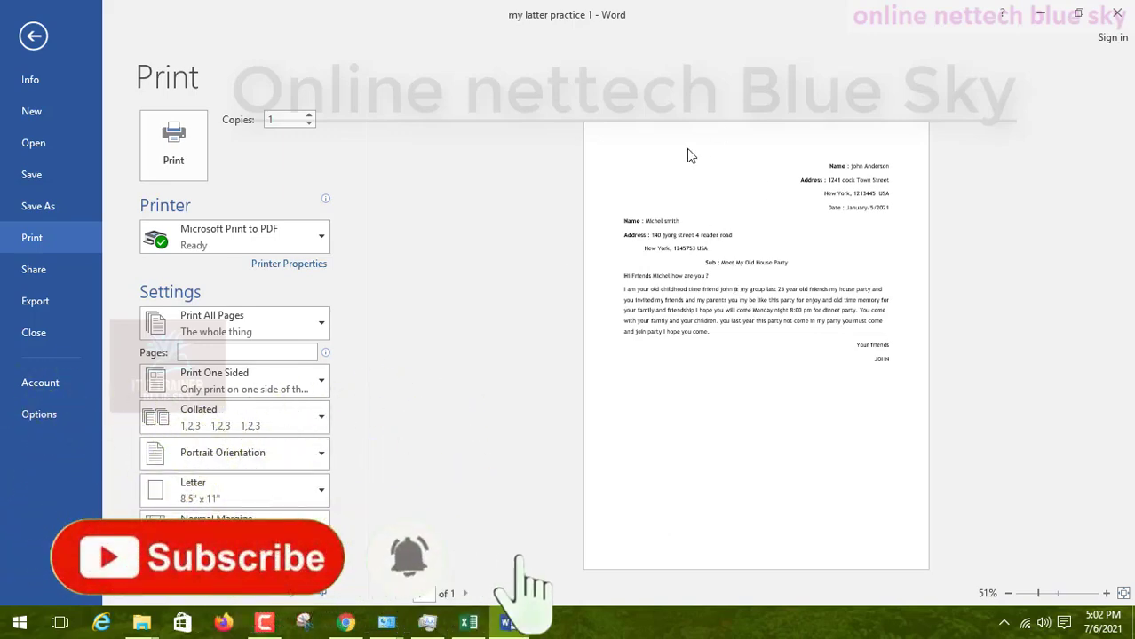
Zoom the preview to 110%, then 100%, and return to editing the letter.
click(761, 306)
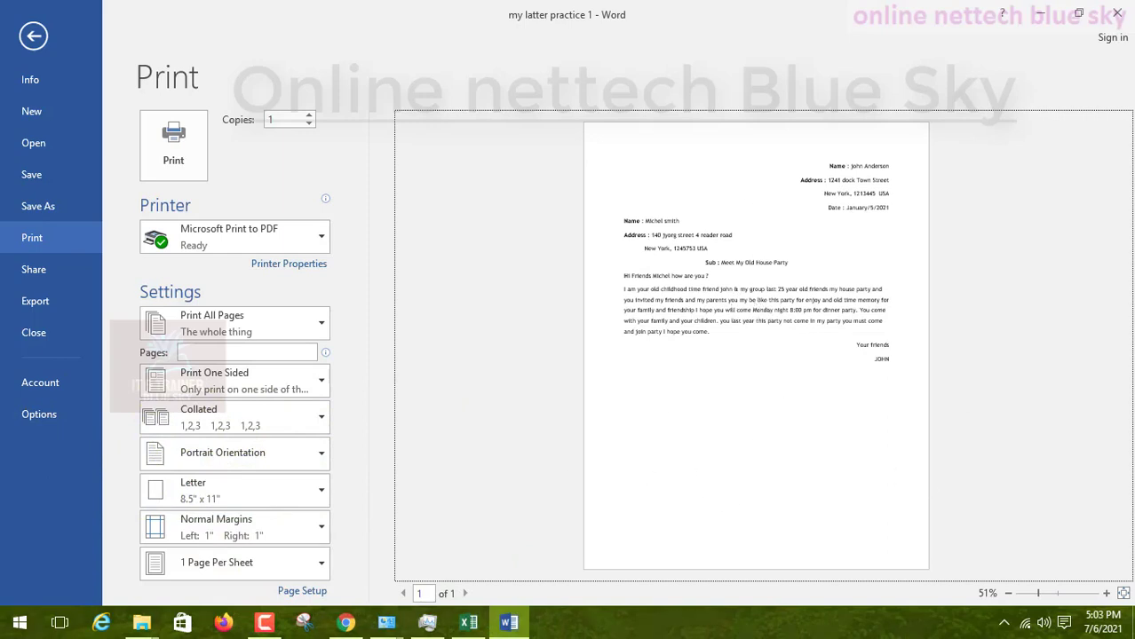
click(1107, 595)
click(1107, 595)
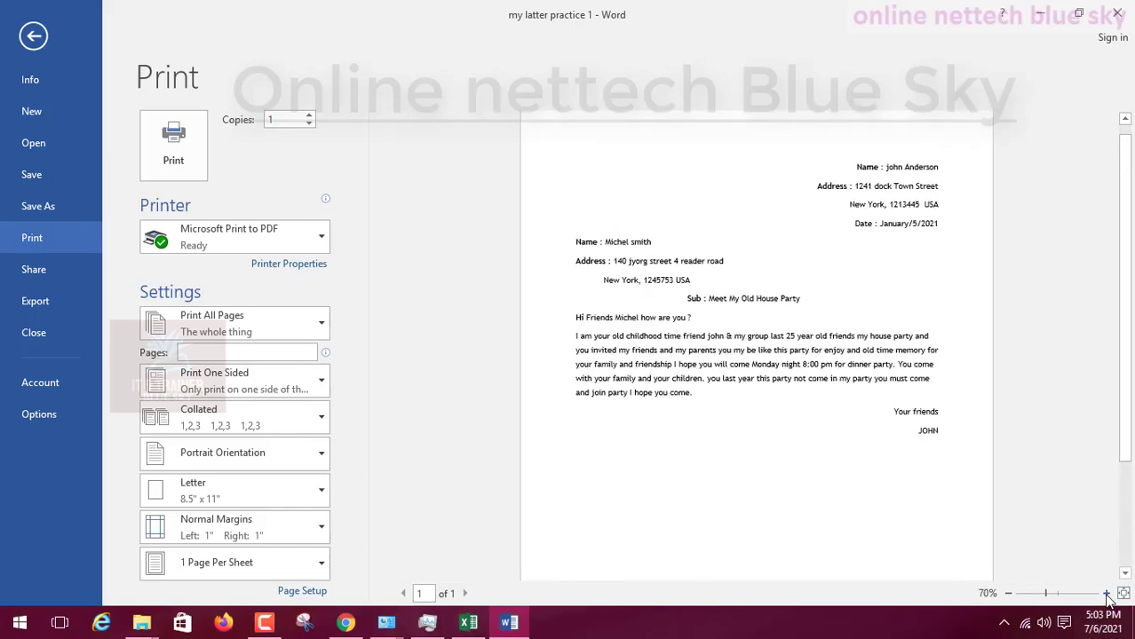
click(1106, 595)
click(1107, 595)
click(1106, 595)
click(1107, 595)
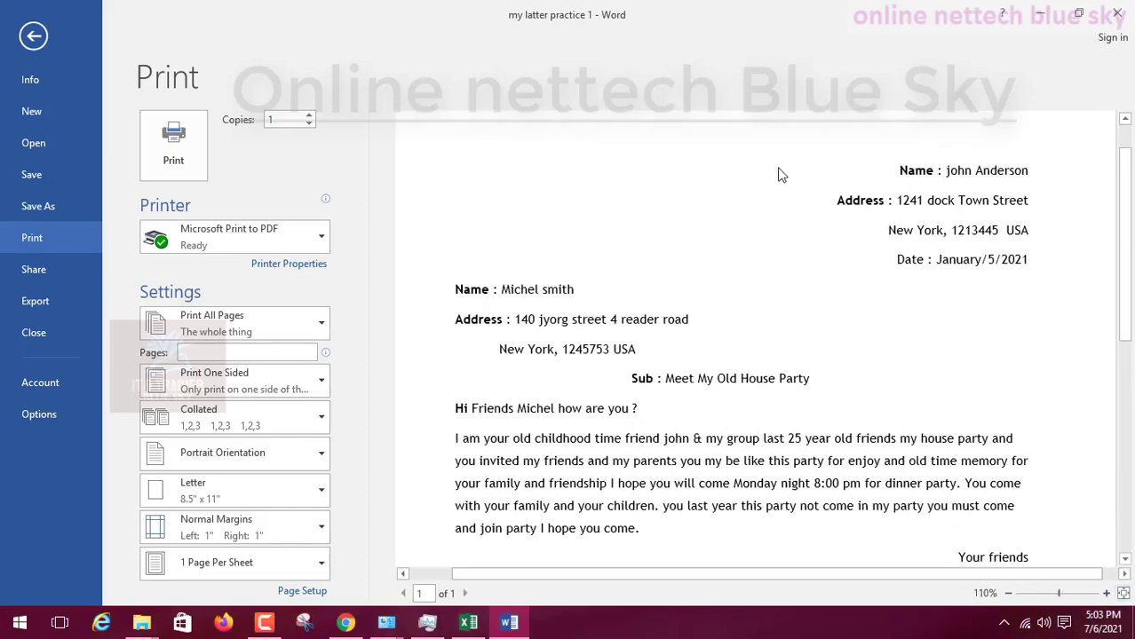
click(1008, 593)
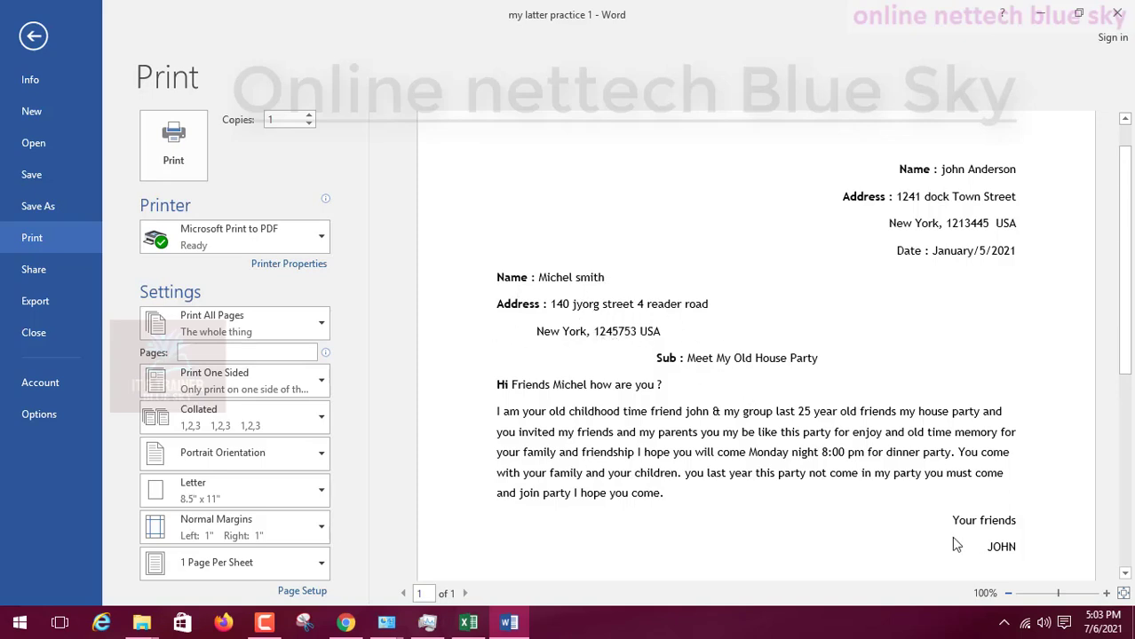
click(39, 38)
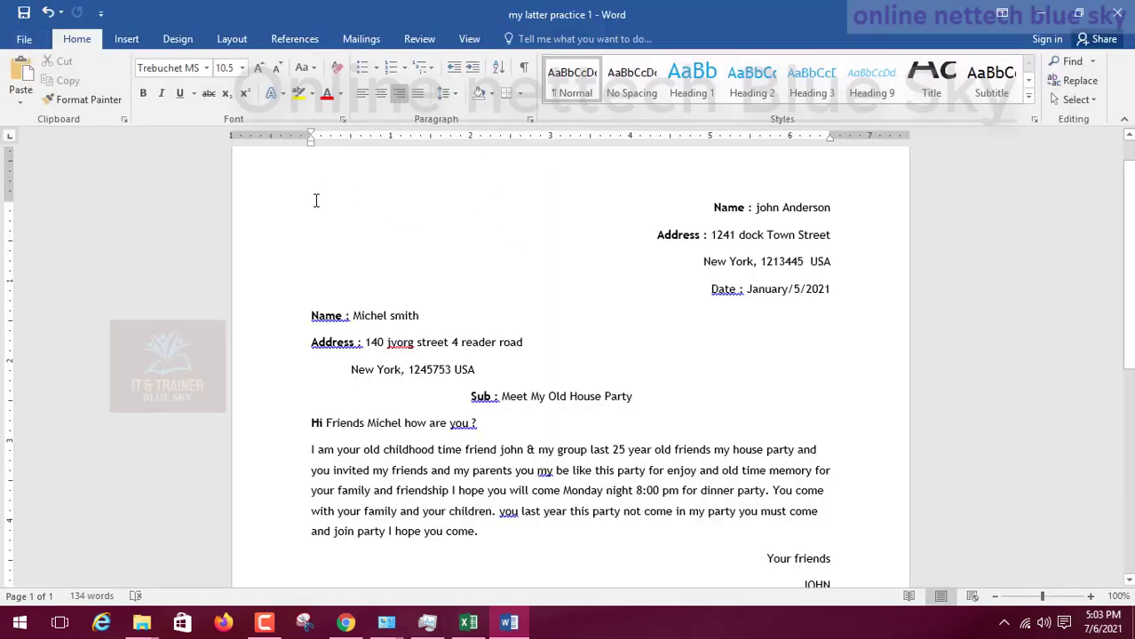
mouse_move(321, 208)
mouse_down()
mouse_move(444, 417)
mouse_move(641, 624)
mouse_move(203, 157)
mouse_move(421, 289)
mouse_move(371, 253)
mouse_up()
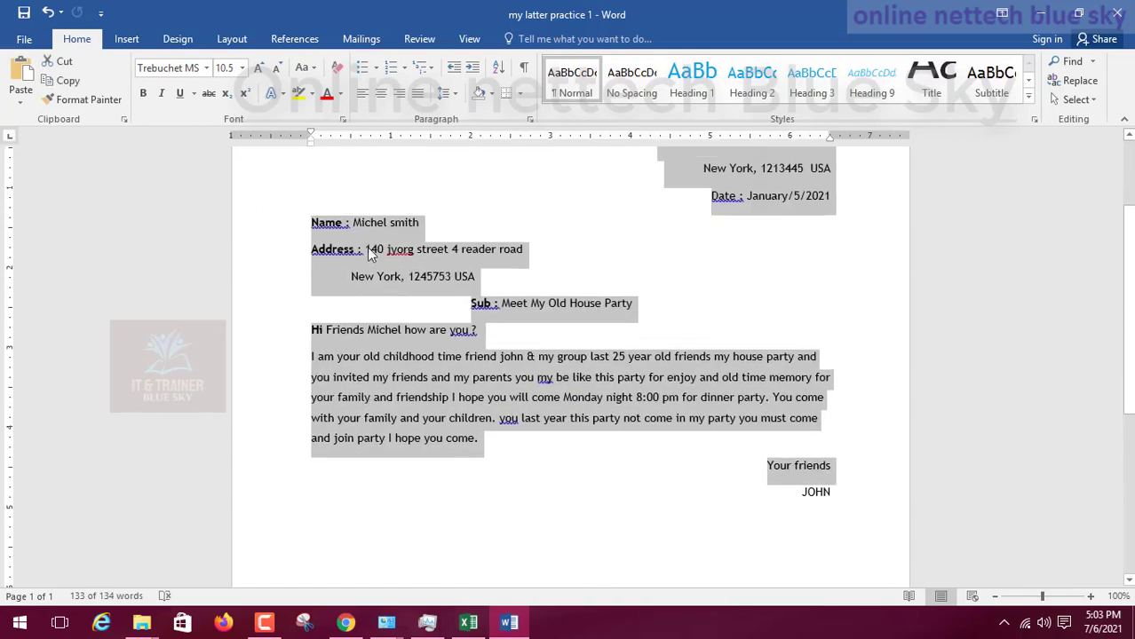
click(349, 196)
scroll(349, 191, up, 2)
scroll(349, 191, up, 1)
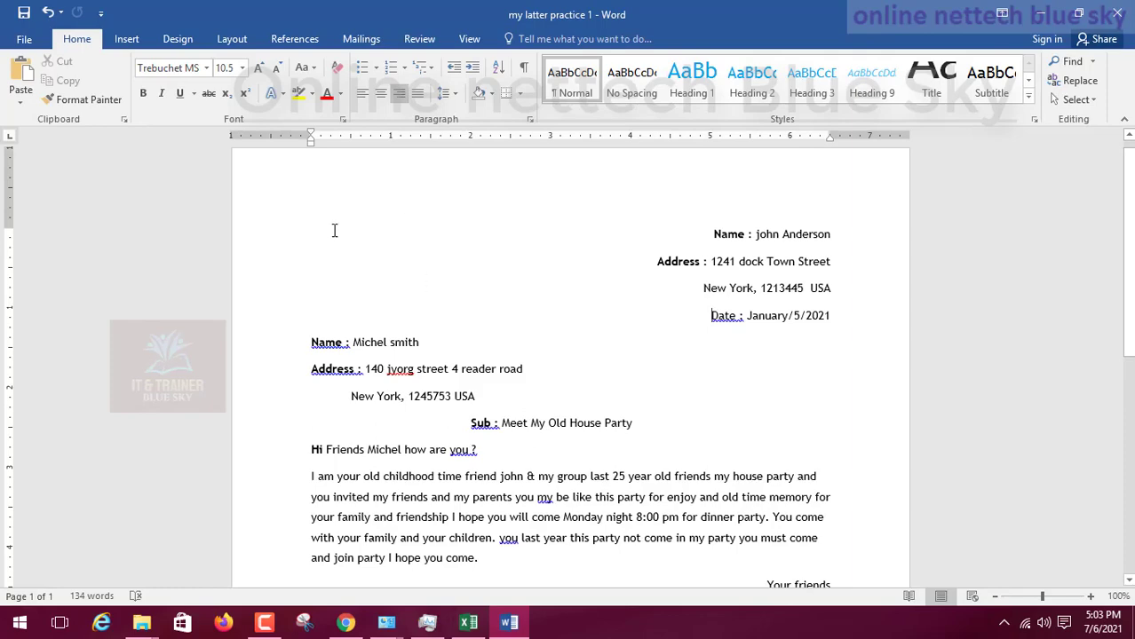
mouse_move(324, 200)
mouse_down()
mouse_move(771, 543)
mouse_move(889, 408)
mouse_up()
click(595, 431)
scroll(450, 391, up, 5)
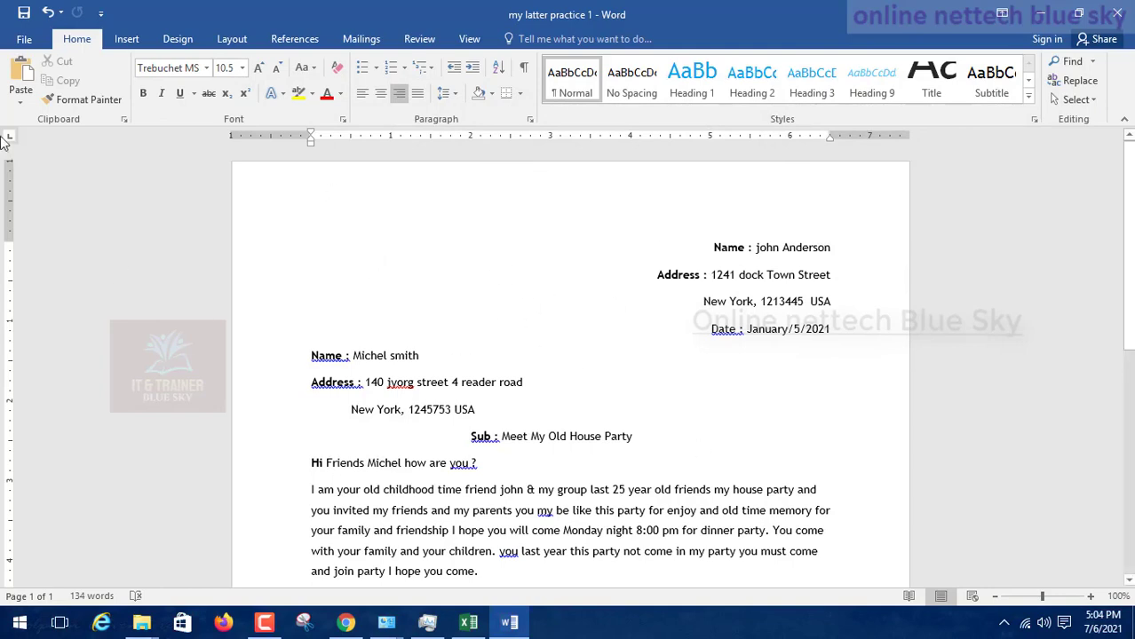
click(126, 39)
click(169, 44)
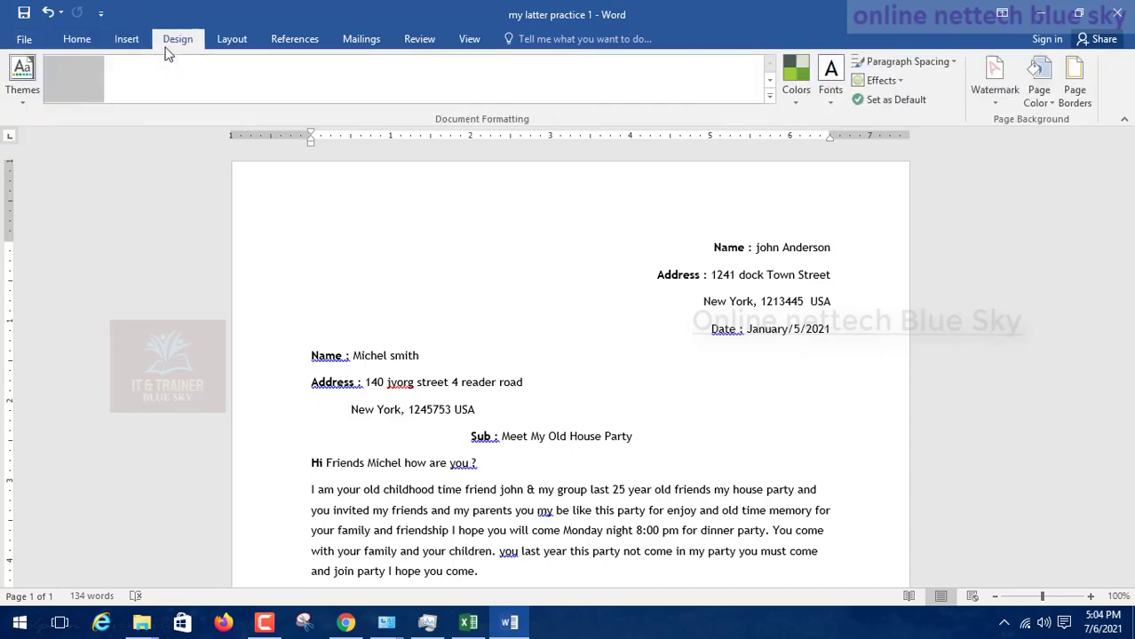
click(249, 36)
click(289, 39)
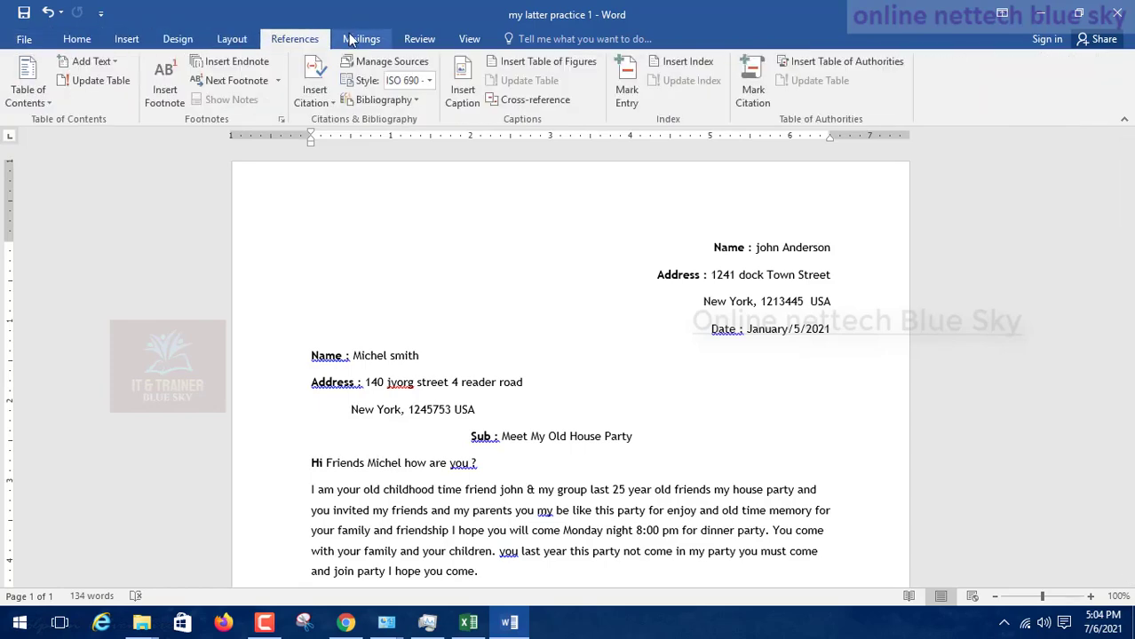
click(355, 39)
click(65, 42)
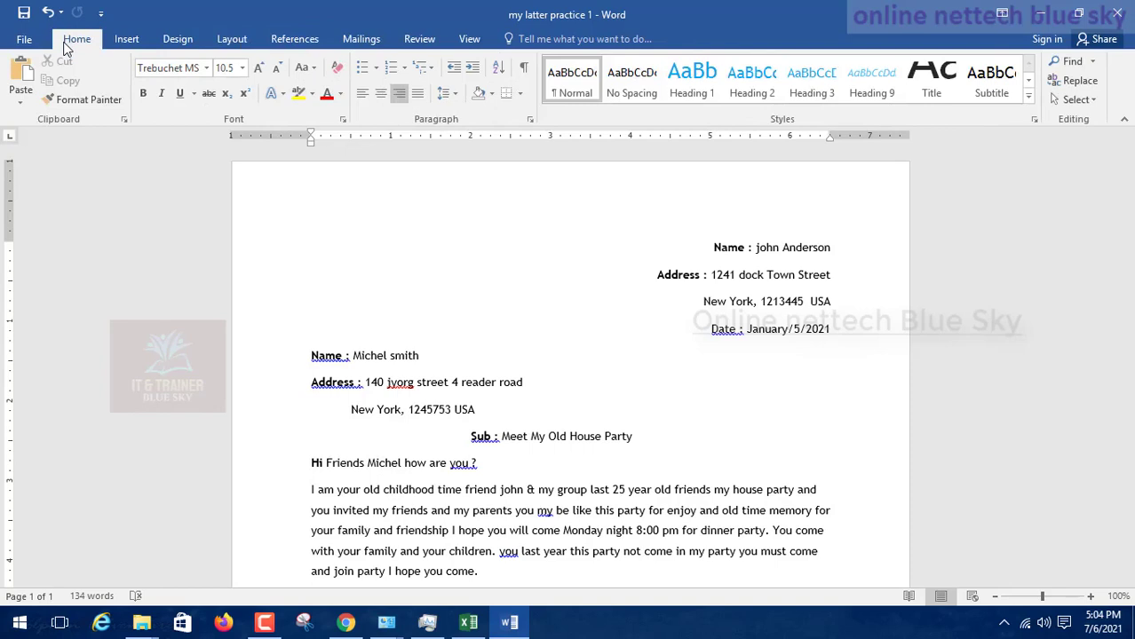